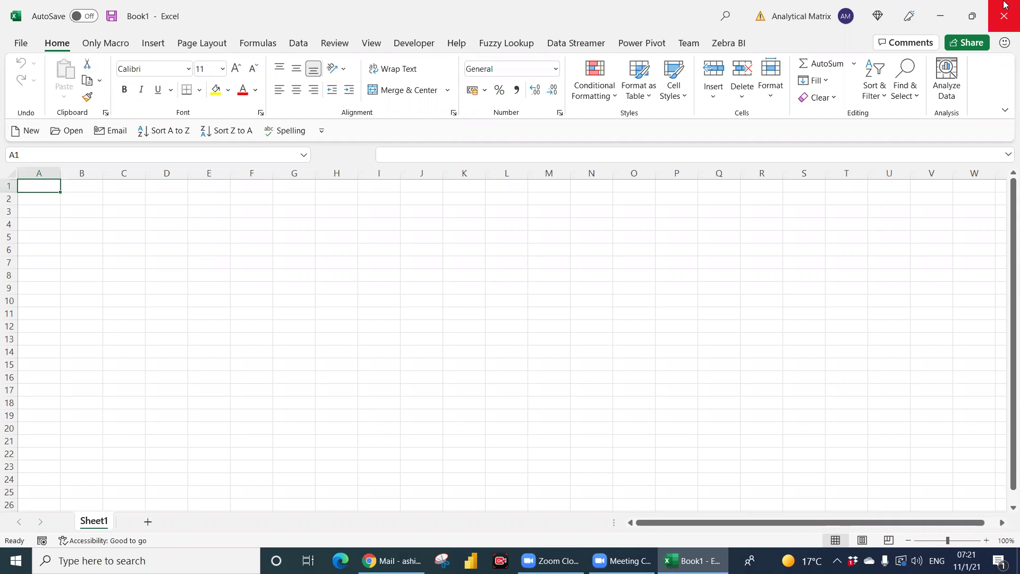
Enter the headers Category in A1 and Product in B1.
type("Category")
key("Tab")
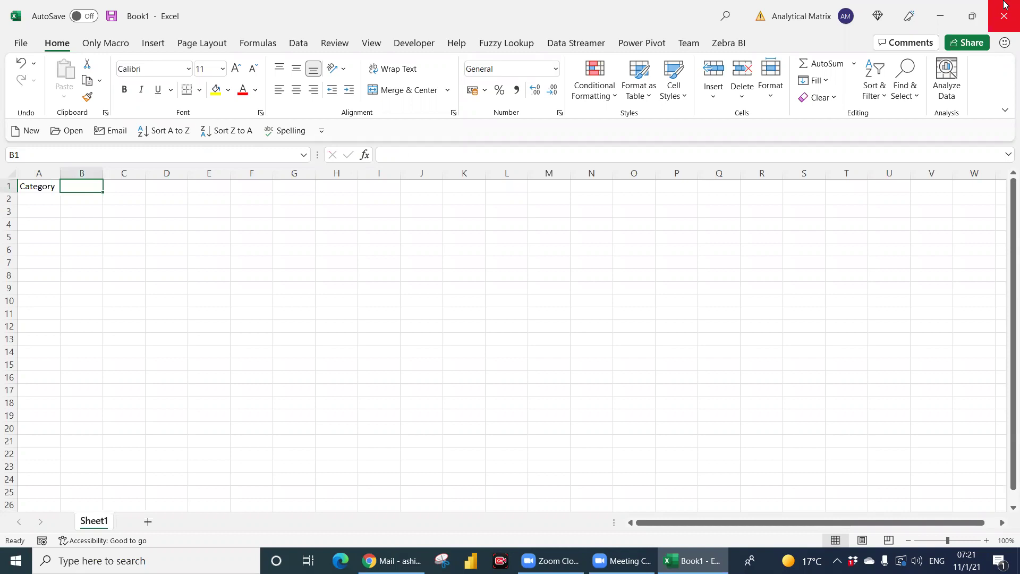
type("Product")
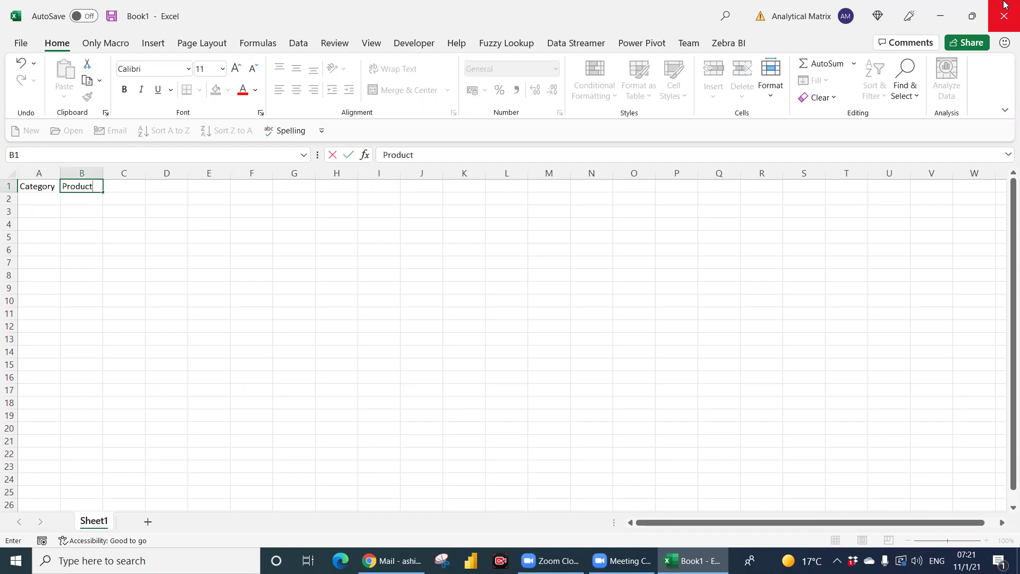
key("ctrl+Return")
Enter IT in I2 and fill the custom category list down to I10.
key("Right")
key("Right")
key("Right")
key("Right")
key("Right")
key("Right")
key("Right")
key("Down")
key("Down")
key("Up")
type("IT")
key("Return")
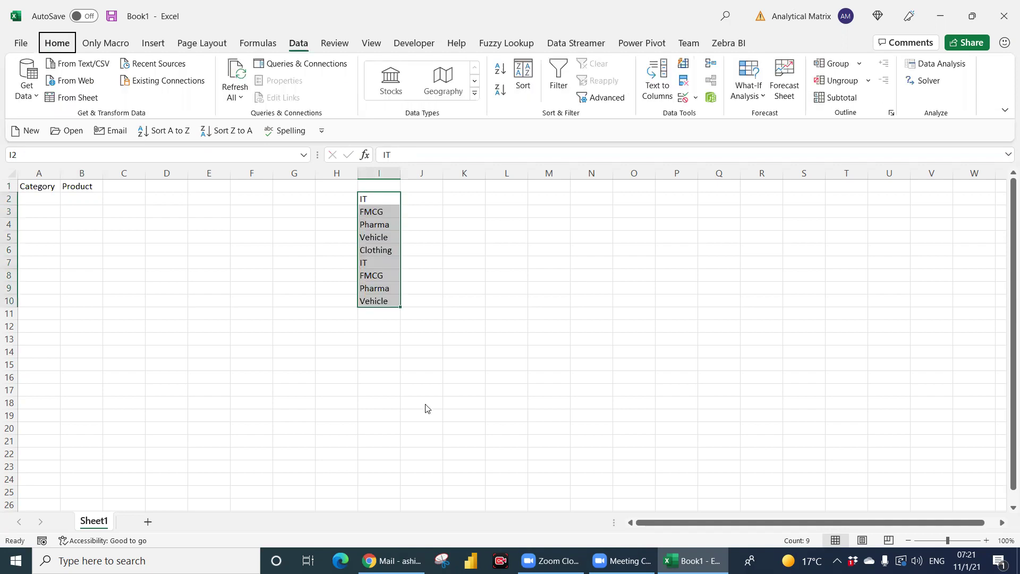
Remove the duplicate values from the category list in I2:I10.
key("alt+a")
key("m")
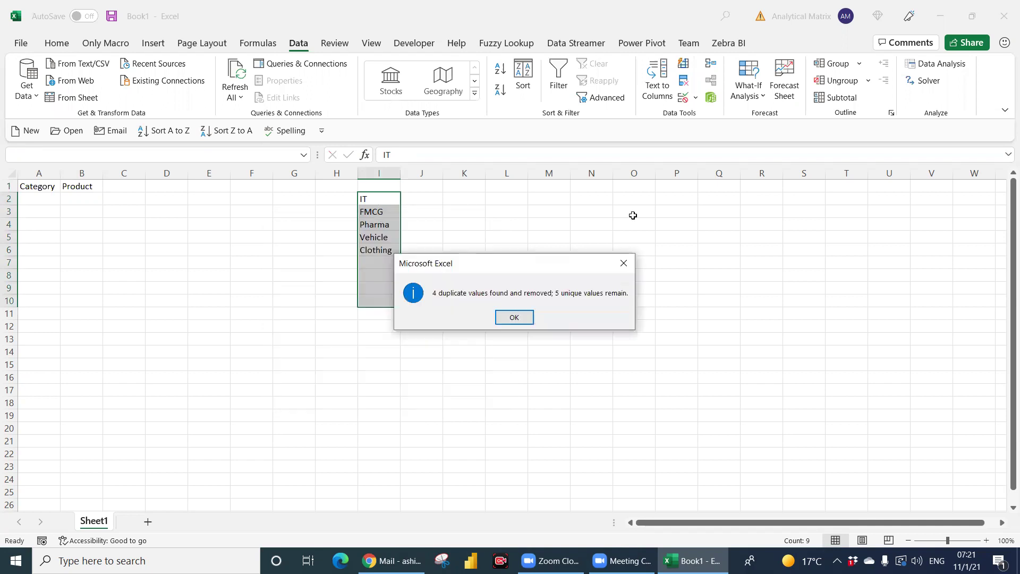
key("Return")
Enter TCS in K2 and fill the custom company list down to K267.
key("Right")
key("Right")
type("TCS")
key("Return")
left_click(470, 202)
left_click_drag(485, 205, 484, 494)
Remove the duplicate values from the company list in column K.
key("alt+a")
key("m")
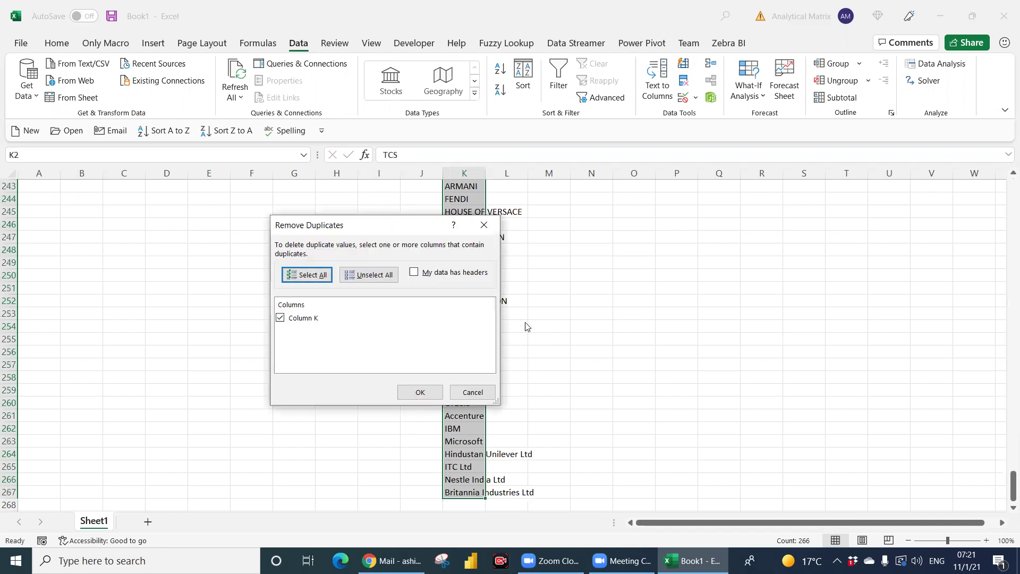
key("Return")
key("Return")
left_click(452, 297)
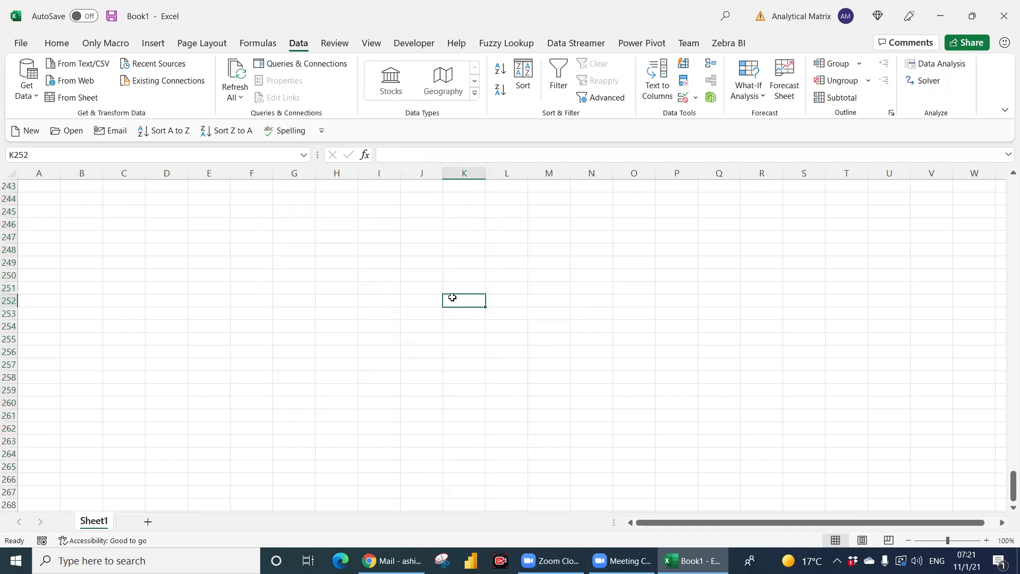
Move the company list K2:K52 down three rows so it starts at K5.
key("ctrl+Up")
key("ctrl+Up")
key("ctrl+Up")
key("Down")
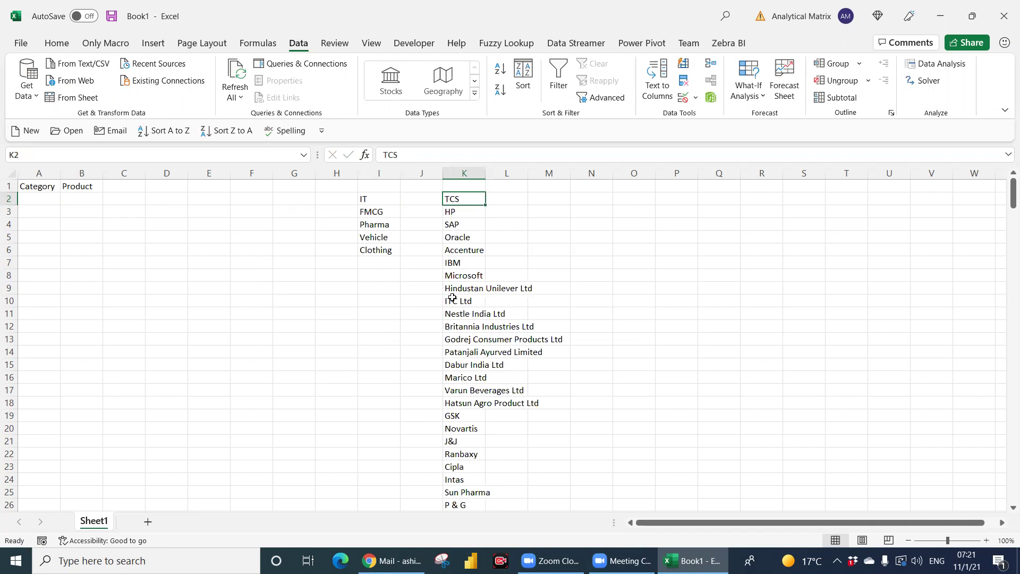
key("ctrl+shift+Down")
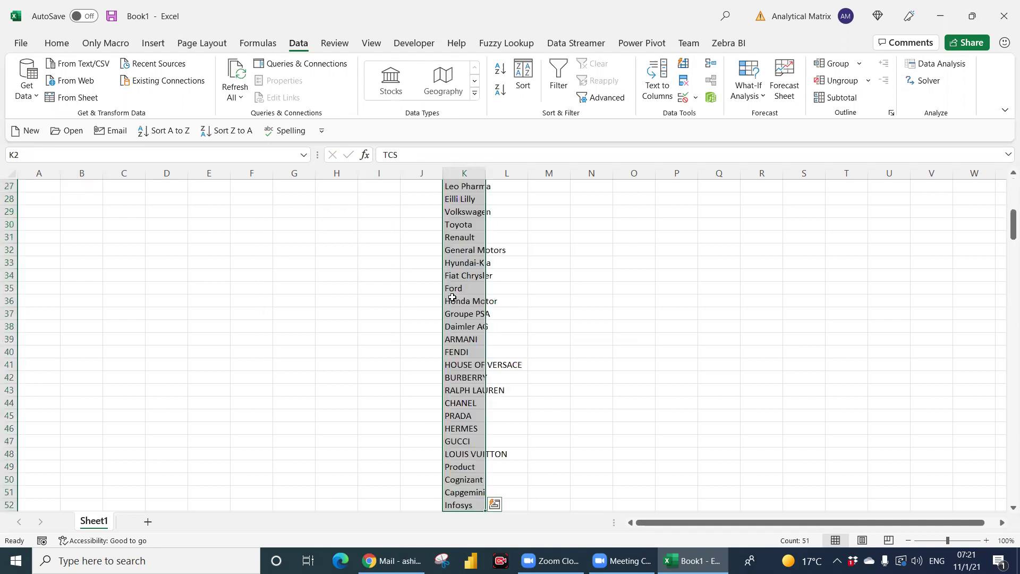
key("ctrl+Up")
key("Down")
key("ctrl+shift+Down")
key("ctrl+c")
scroll(452, 297, "up", 9)
key("Down")
key("Down")
key("Down")
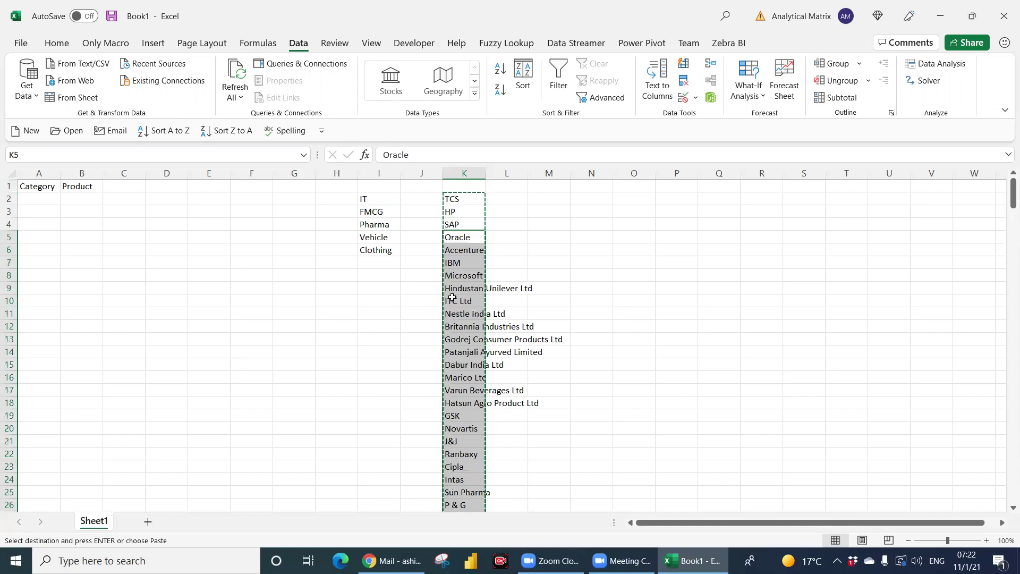
key("Return")
Move Cognizant, Capgemini and Infosys from the end of the list to K2:K4.
key("ctrl+Down")
key("shift+Up")
key("shift+Up")
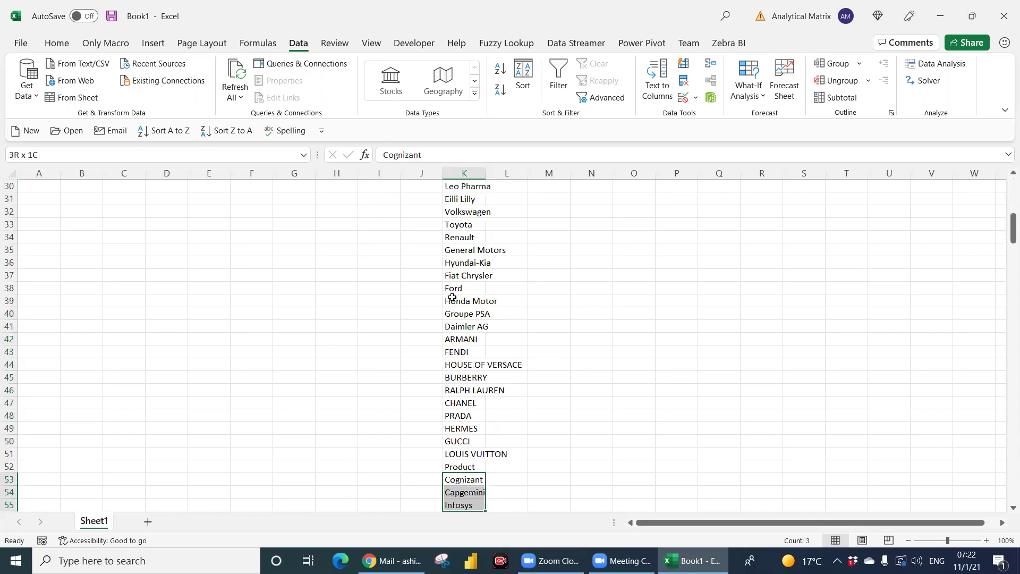
key("ctrl+c")
key("ctrl+Up")
key("Up")
key("ctrl+Up")
key("Down")
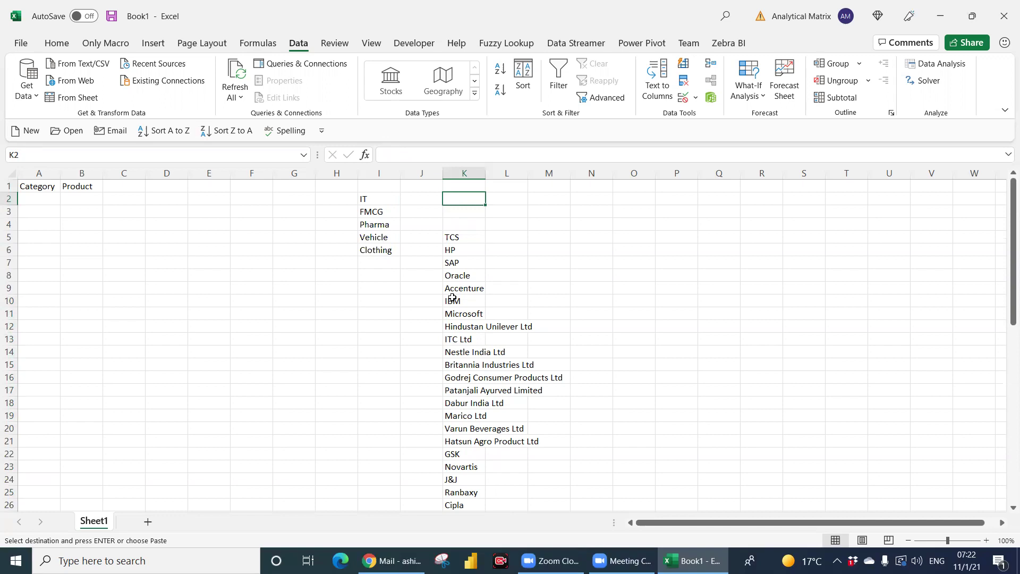
key("Return")
key("Down")
key("Down")
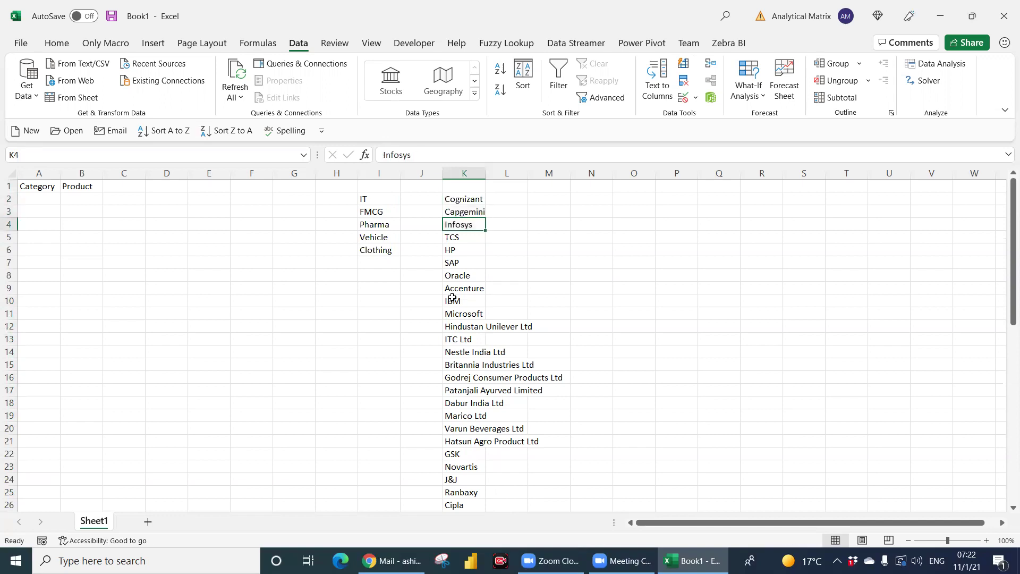
Delete the stray Product entry in K52 below the company list.
key("ctrl+Down")
key("Delete")
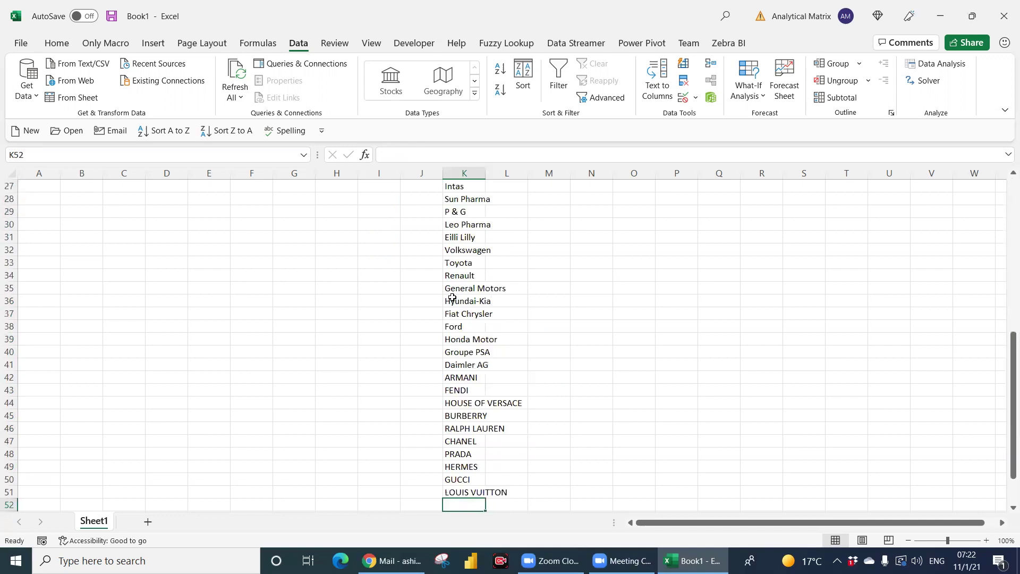
key("ctrl+Up")
key("ctrl+Up")
key("ctrl+Left")
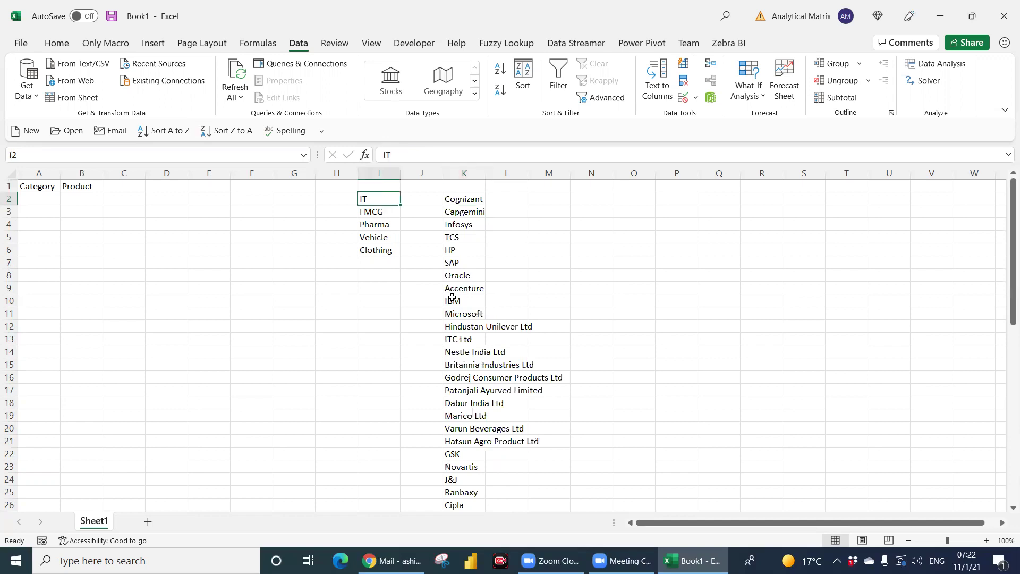
Move the company list K2:K51 under the Product header, starting at B2.
key("ctrl+Right")
key("ctrl+shift+Down")
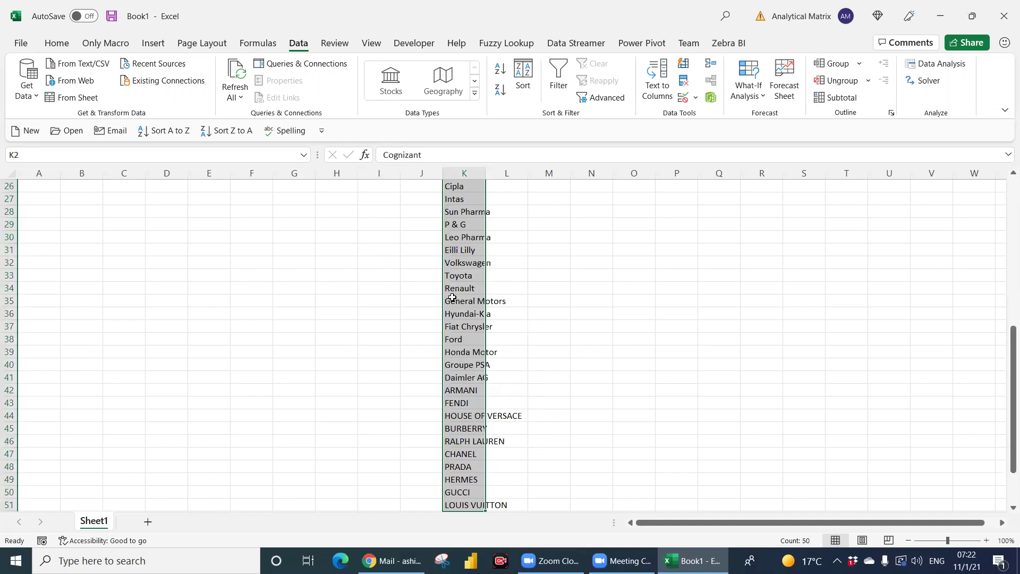
key("ctrl+c")
key("Left")
key("Left")
key("Left")
key("Left")
key("Left")
key("Left")
key("Left")
key("Left")
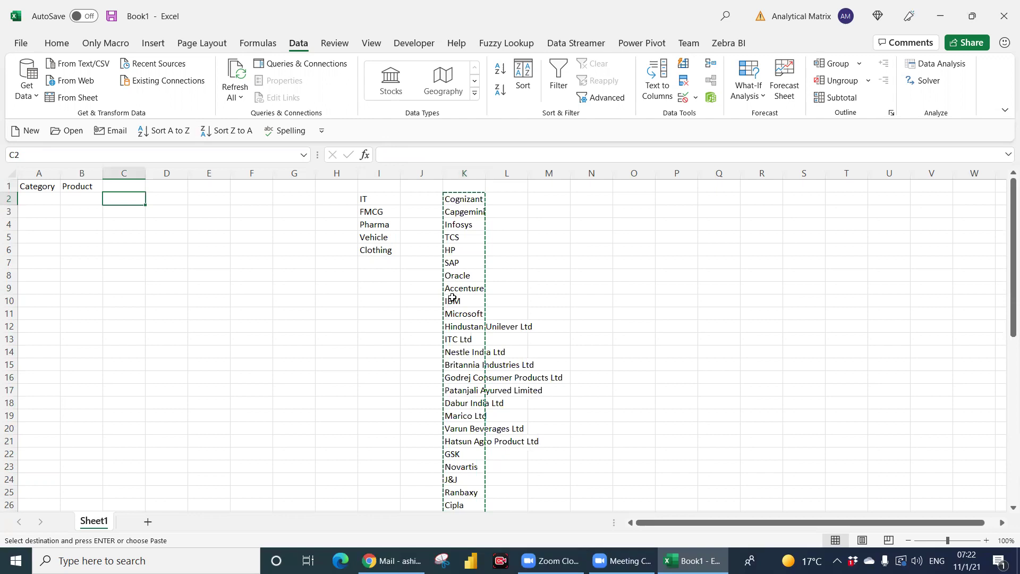
key("Left")
key("ctrl+v")
key("Right")
key("Left")
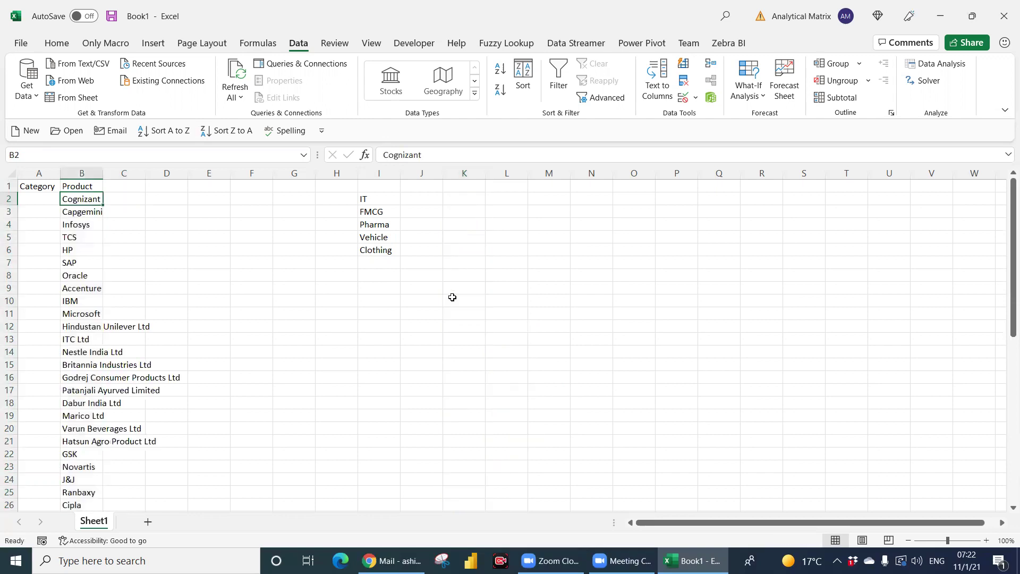
Move the IT category from I2 to A2.
key("Right")
key("Right")
key("ctrl+Right")
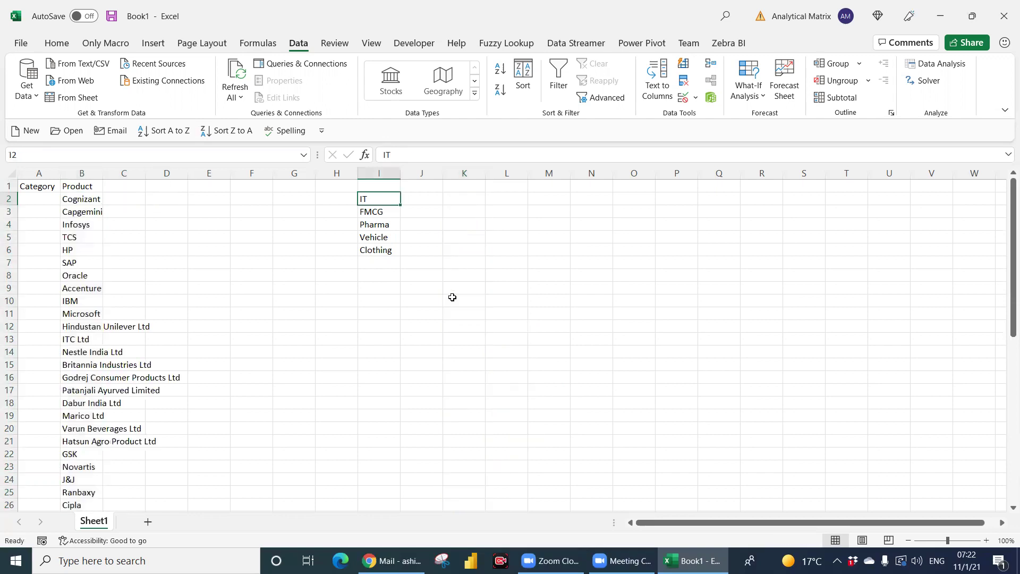
key("ctrl+c")
key("Left")
key("Left")
key("Home")
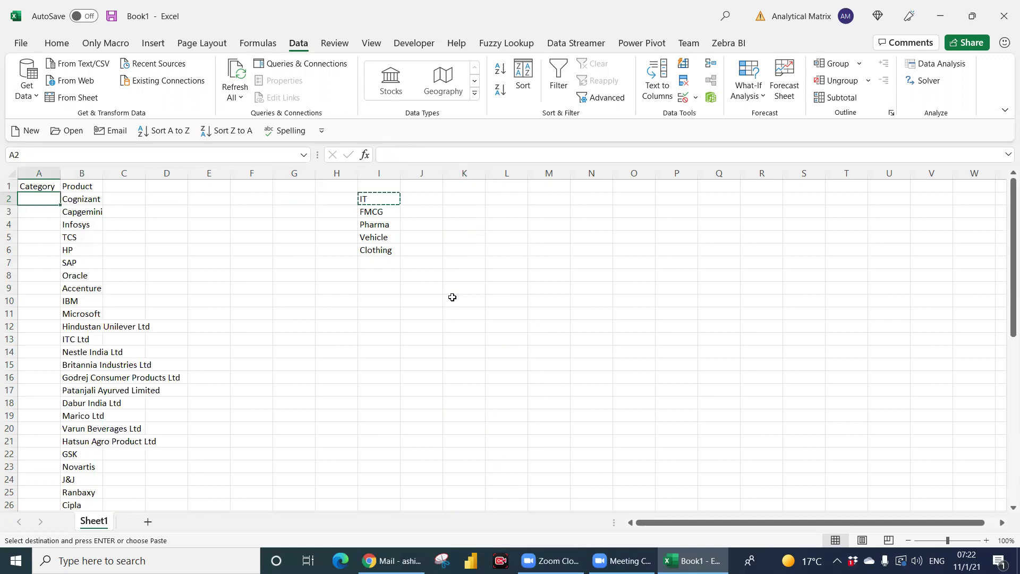
key("Return")
Fill IT down to A11 beside the companies from Cognizant to Microsoft.
key("shift+Down")
key("shift+Down")
key("shift+Down")
key("shift+Down")
key("shift+Down")
key("shift+Down")
key("shift+Down")
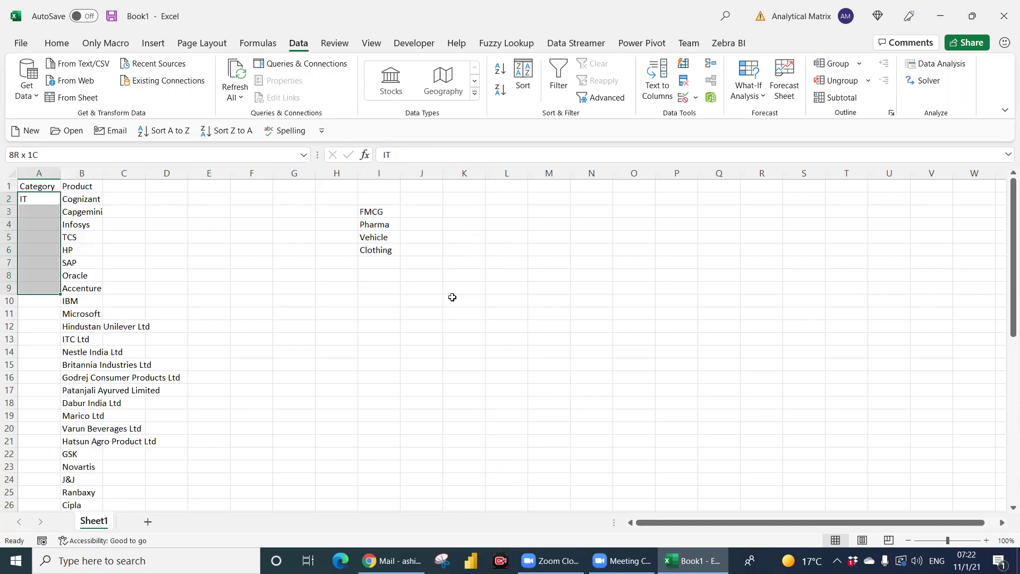
key("shift+Down")
key("shift+Down")
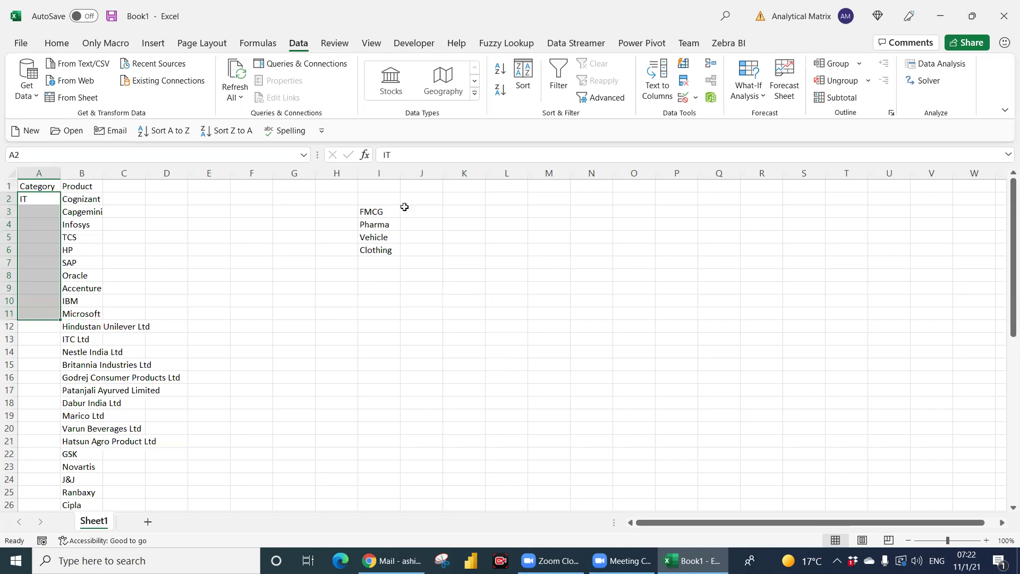
key("ctrl+d")
Move the FMCG category from I3 to A12, the first empty Category cell.
left_click(382, 212)
key("ctrl+c")
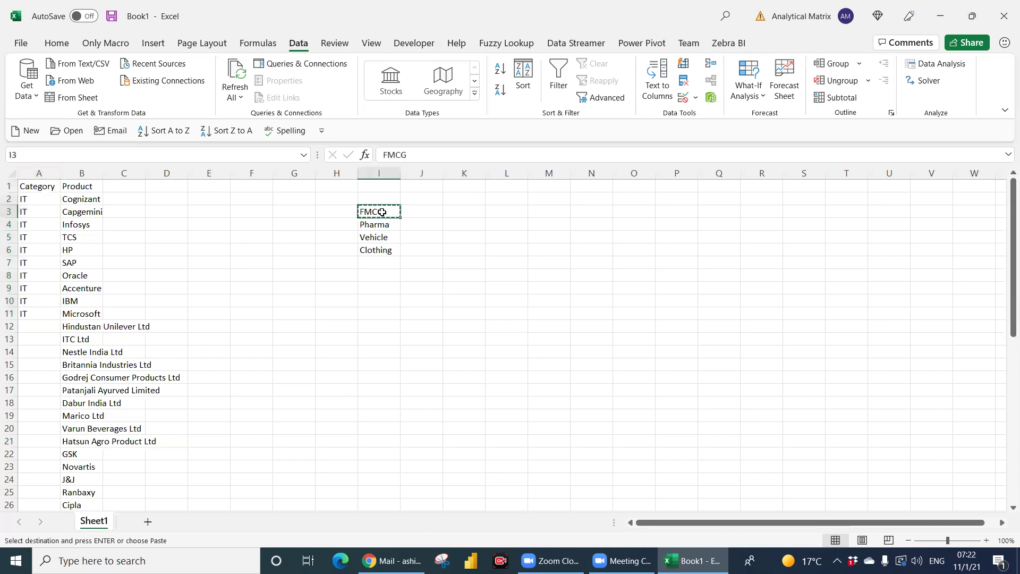
key("Left")
key("Home")
key("ctrl+Down")
key("Down")
key("Return")
Fill FMCG down to A21 beside the companies from Hindustan Unilever Ltd to Hatsun Agro Product Ltd.
key("shift+Down")
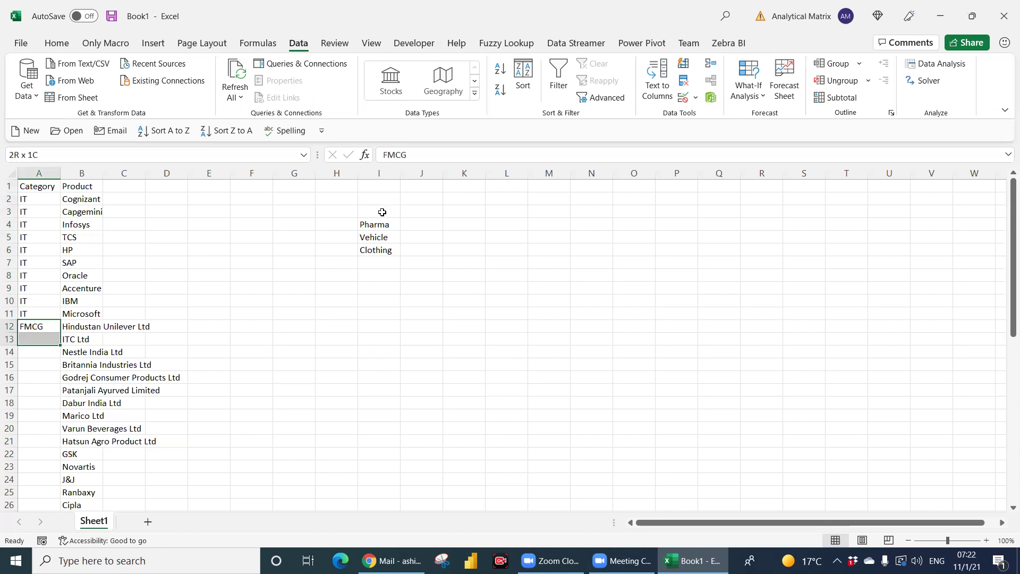
key("shift+Down")
key("shift+Down")
key("shift+Down")
key("shift+Down")
key("shift+Down")
key("shift+Down")
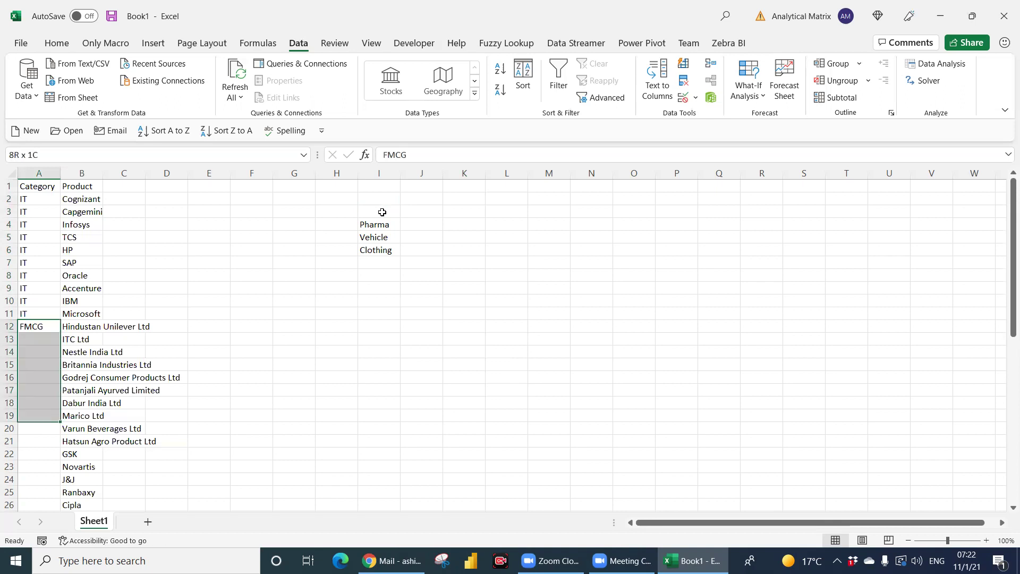
key("shift+Down")
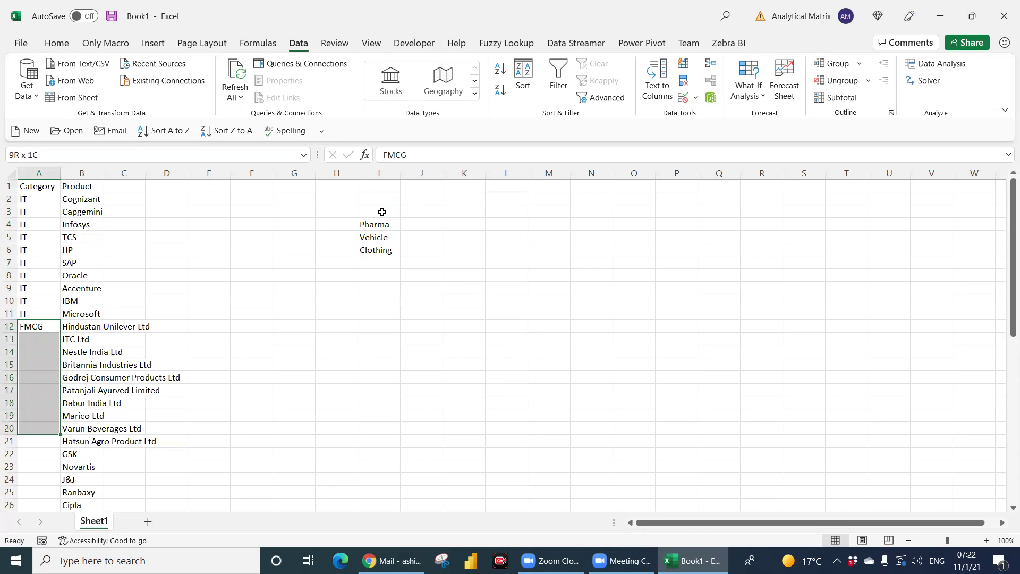
key("shift+Down")
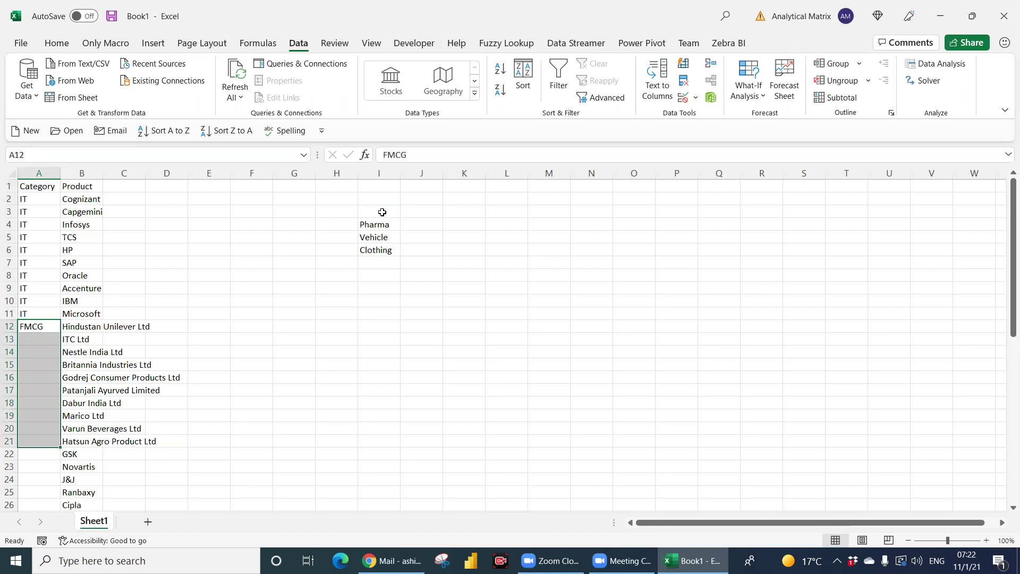
key("ctrl+d")
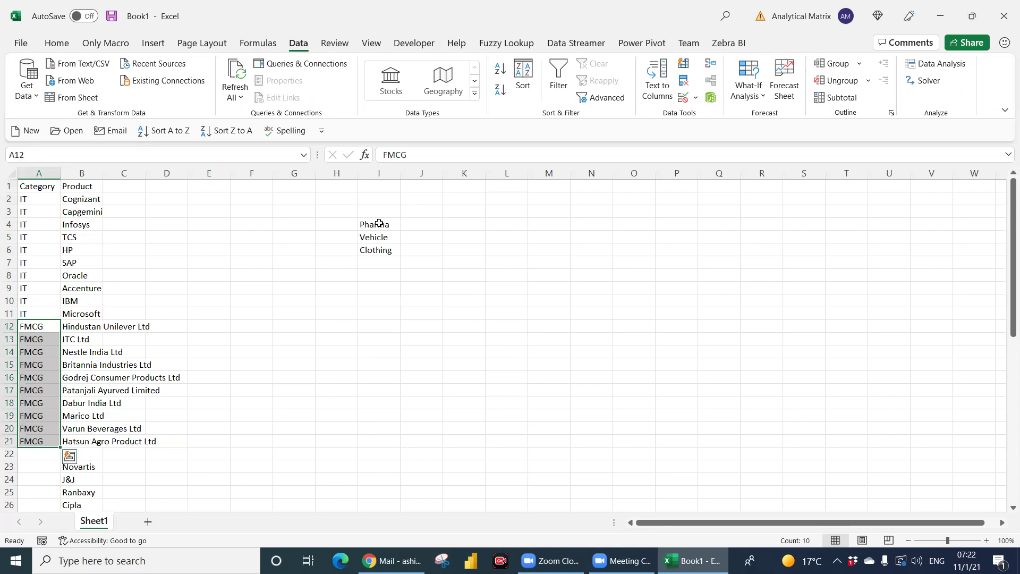
Move the Pharma category from I4 to A22 beside GSK.
left_click(379, 223)
key("ctrl+c")
key("Home")
key("ctrl+Down")
key("Down")
key("ctrl+v")
Fill Pharma down to A31 beside the companies from GSK to Eilli Lilly.
key("shift+Down")
key("shift+Down")
key("shift+Down")
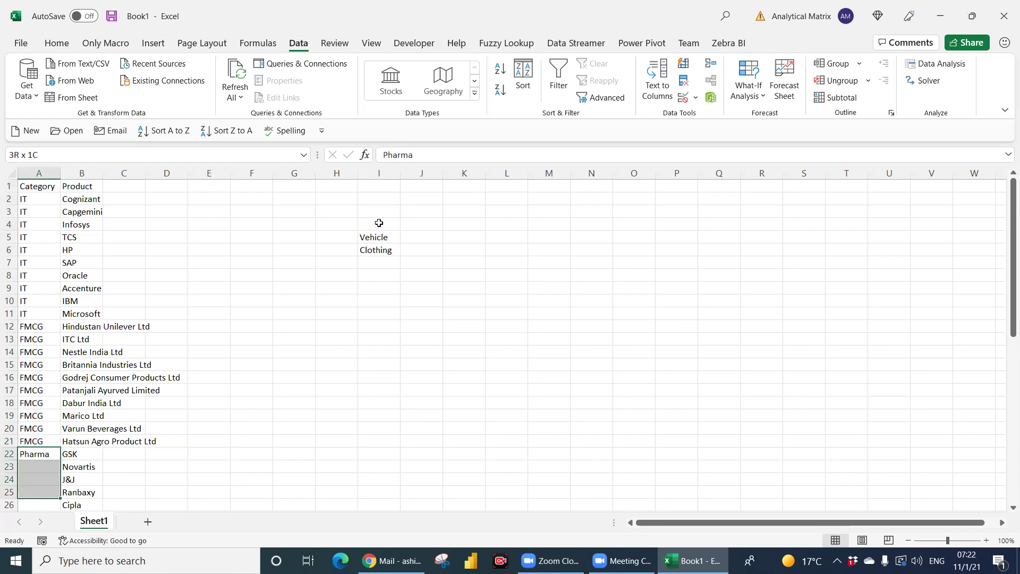
key("shift+Down")
key("shift+Down")
key("shift+Down")
key("shift+Down")
key("shift+Down")
key("shift+Down")
key("shift+Down")
key("shift+Down")
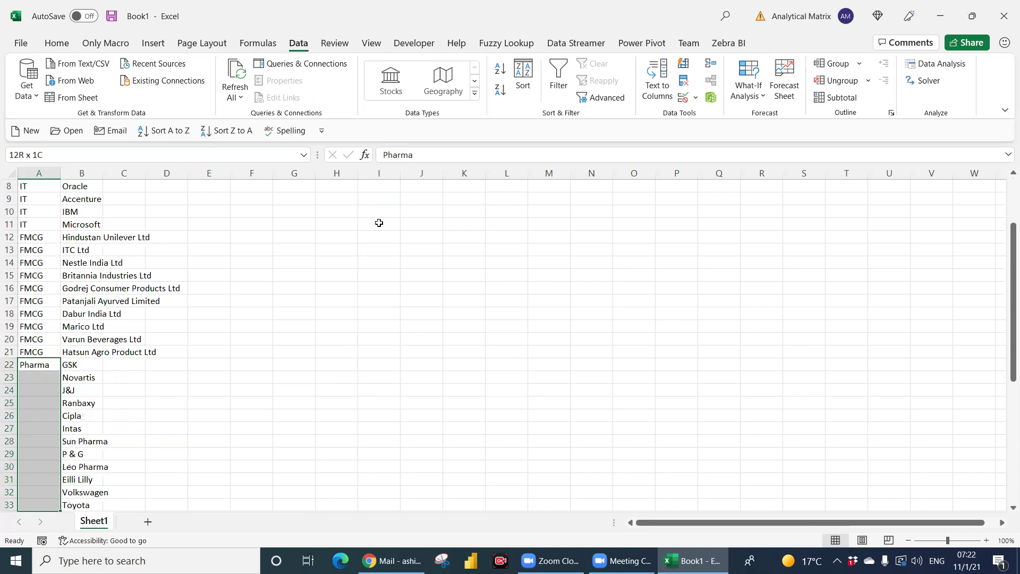
key("shift+Up")
key("shift+Up")
key("ctrl+d")
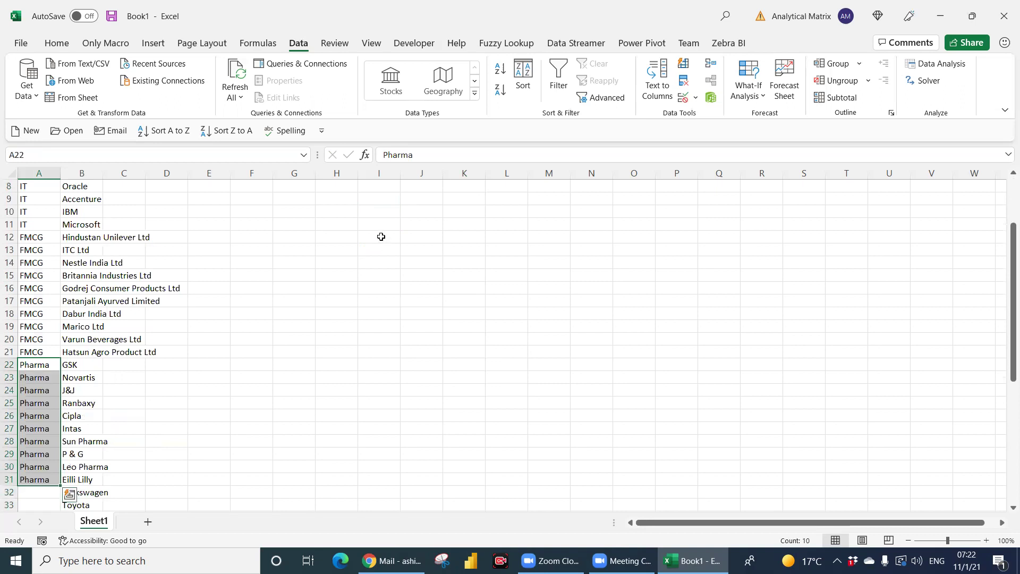
Move the Vehicle category from I5 to A32 beside Volkswagen.
scroll(541, 249, "up", 3)
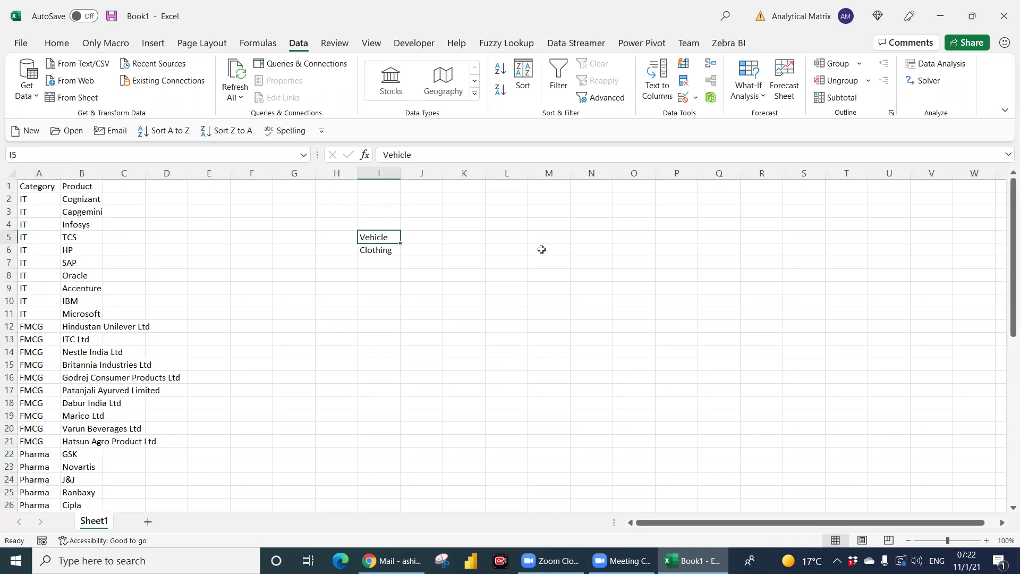
key("ctrl+c")
key("Left")
key("Home")
key("Down")
key("Down")
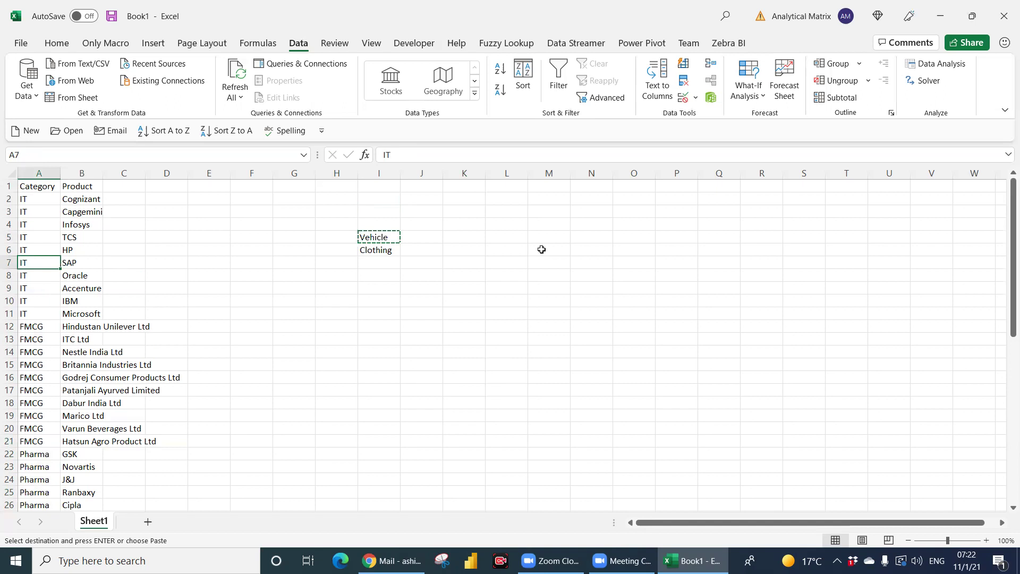
key("ctrl+Down")
key("Down")
key("Down")
key("Up")
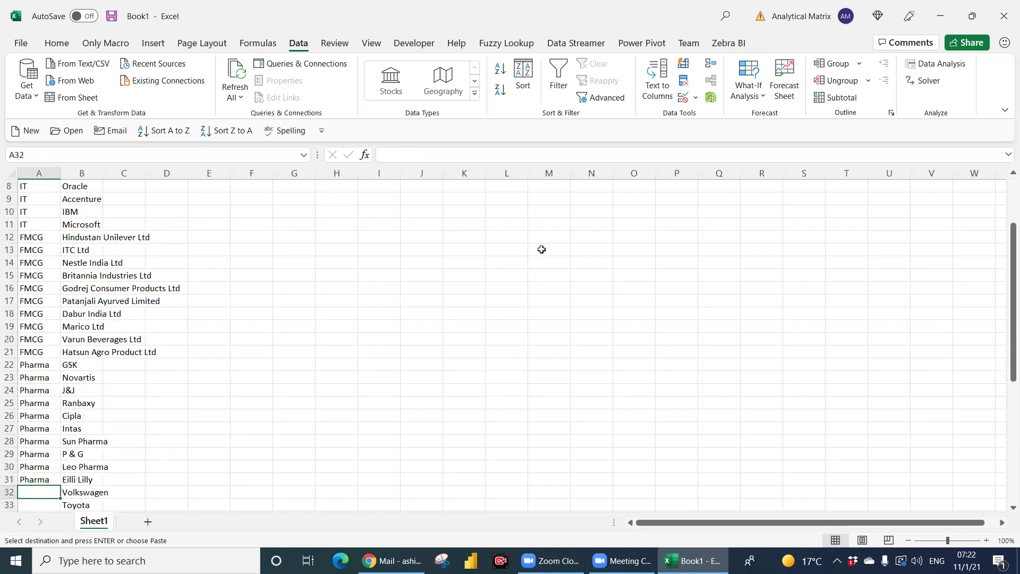
key("Return")
Fill Vehicle down to A41 beside the companies from Volkswagen to Daimler AG.
key("shift+Down")
key("shift+Down")
key("shift+Down")
key("shift+Down")
key("shift+Down")
key("shift+Down")
key("shift+Down")
key("shift+Down")
key("shift+Down")
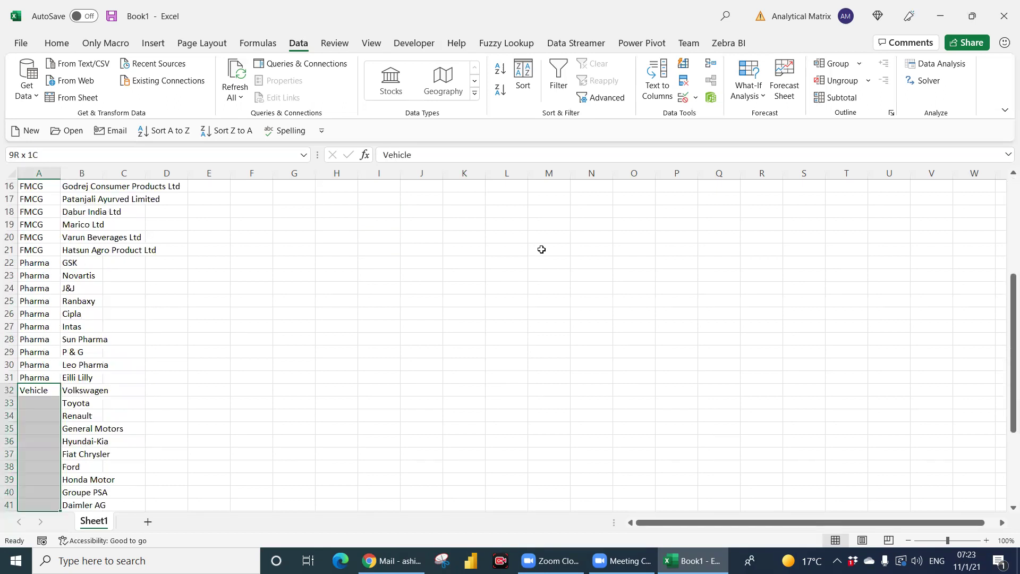
key("shift+Down")
key("shift+Down")
key("shift+Down")
key("shift+Down")
key("shift+Down")
key("shift+Down")
key("shift+Up")
key("shift+Up")
key("shift+Up")
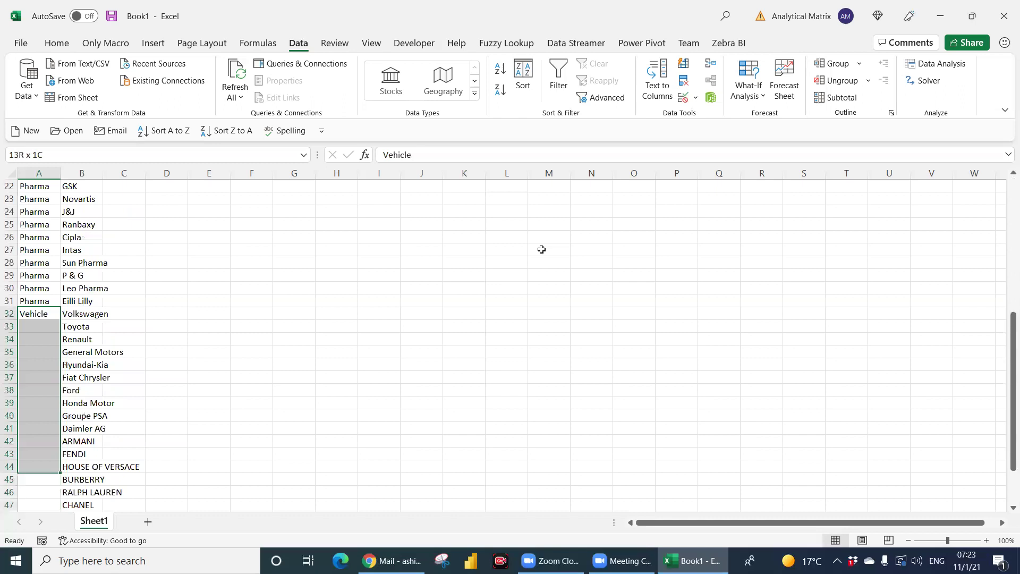
key("shift+Up")
key("shift+Up")
key("shift+Up")
key("shift+Up")
key("shift+Up")
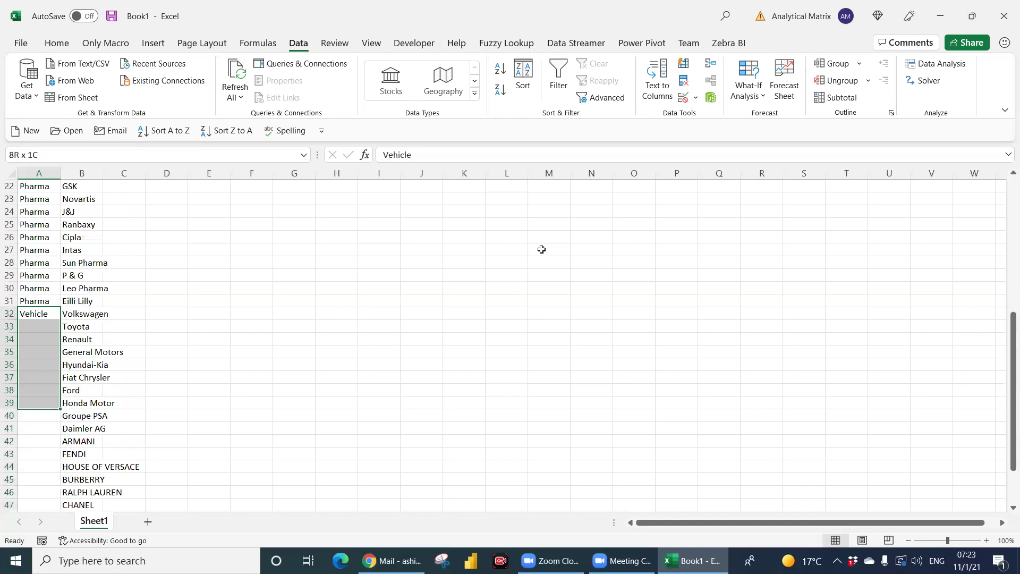
key("ctrl+e")
key("shift+Down")
key("shift+Down")
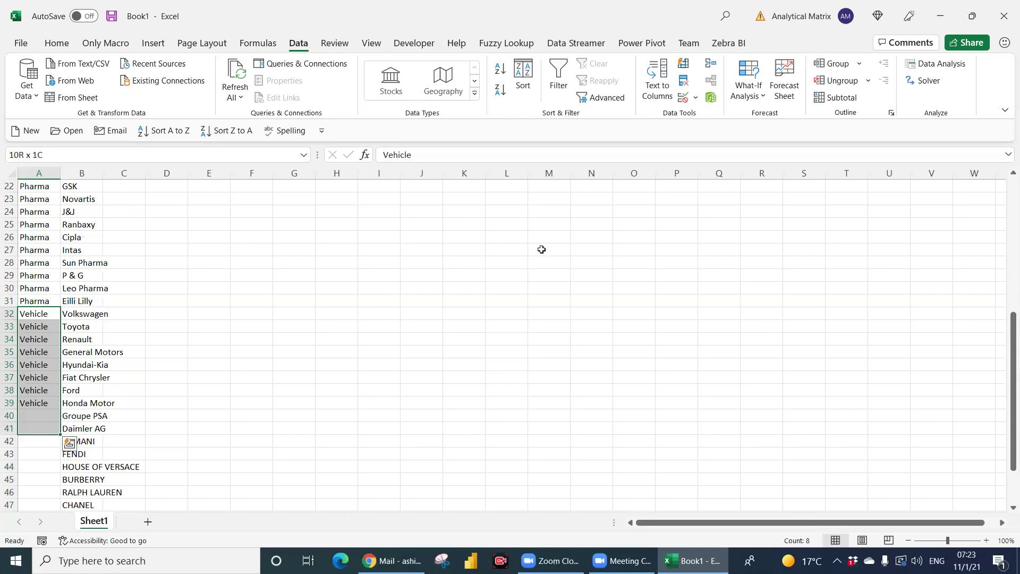
key("ctrl+e")
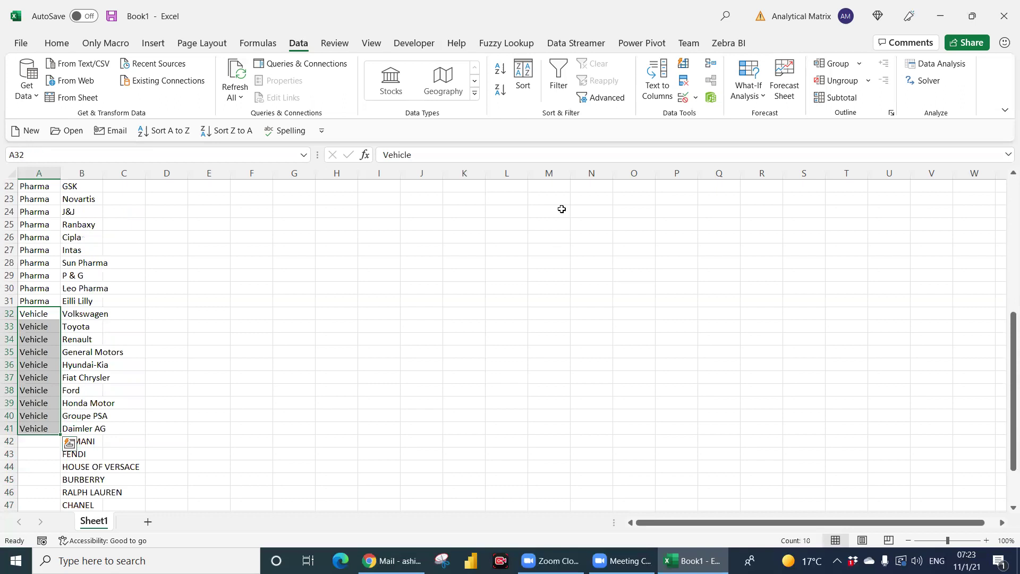
Move the Clothing category from I6 to A42 beside ARMANI.
left_click(462, 249)
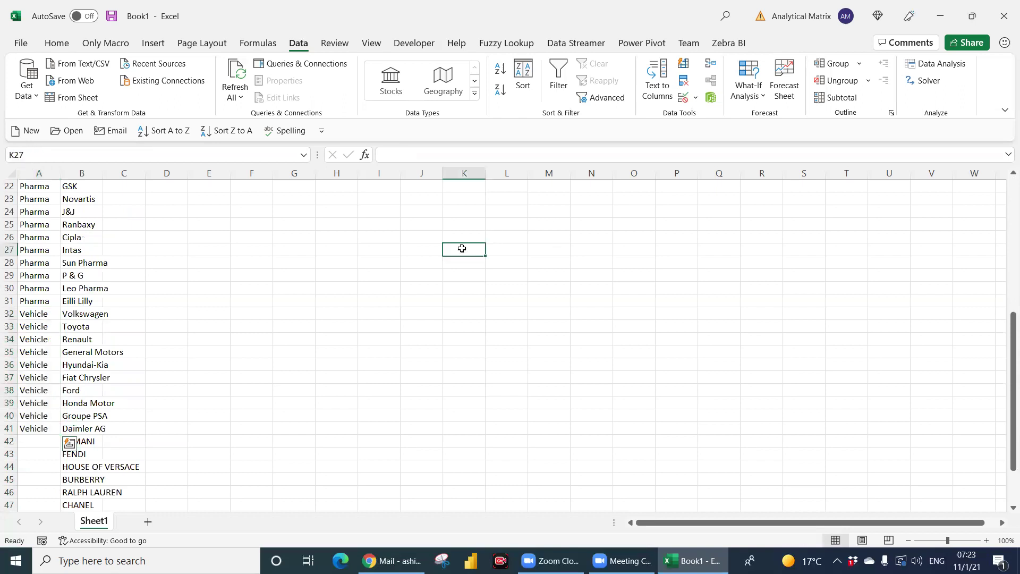
key("ctrl+Up")
key("Down")
key("Down")
key("Left")
key("Down")
key("Down")
key("Down")
key("Left")
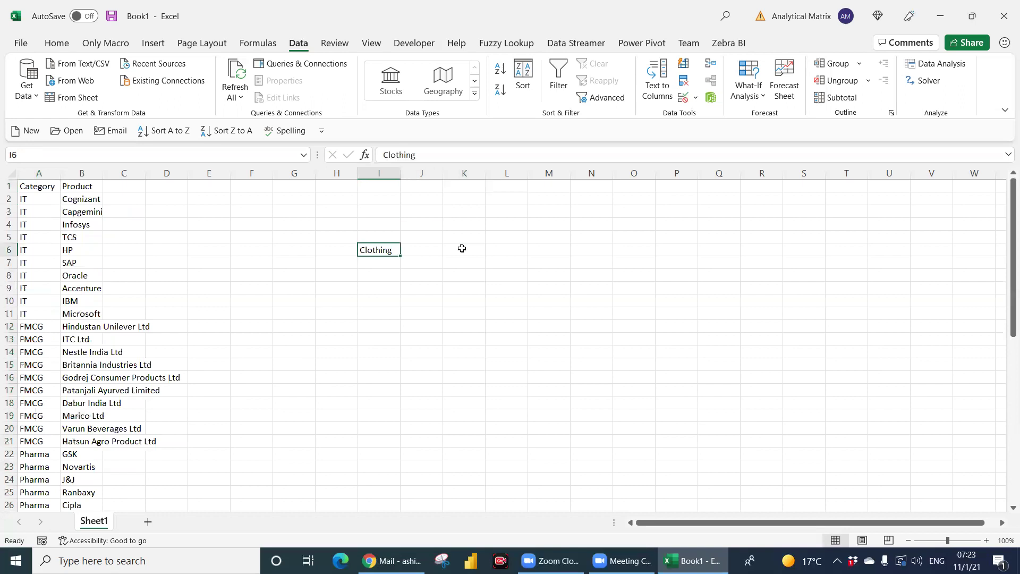
key("ctrl+c")
key("Left")
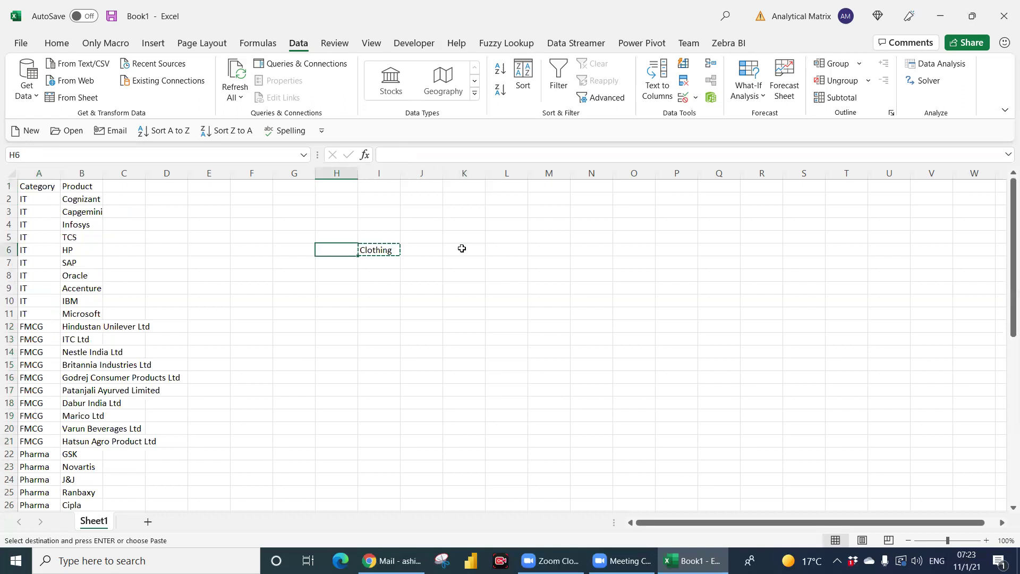
key("ctrl+Left")
key("ctrl+Down")
key("Left")
key("Up")
key("Return")
Fill Clothing down to A51 beside the brands from ARMANI to LOUIS VUITTON.
key("shift+Down")
key("shift+Down")
key("shift+Down")
key("shift+Down")
key("shift+Down")
key("shift+Down")
key("shift+Down")
key("shift+Down")
key("shift+Down")
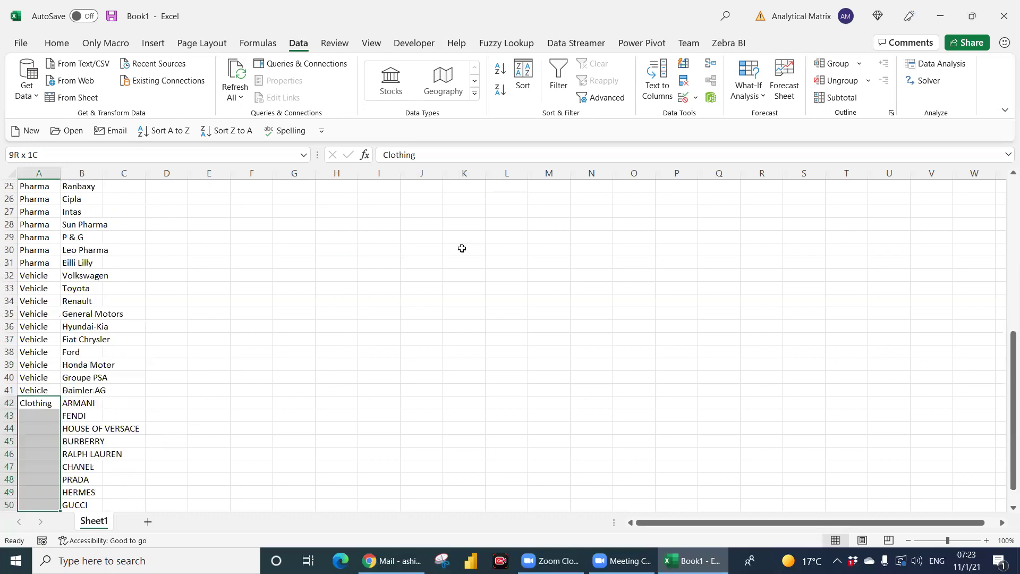
key("ctrl+d")
Freeze the header row so Category and Product stay in view while scrolling.
key("Up")
key("Up")
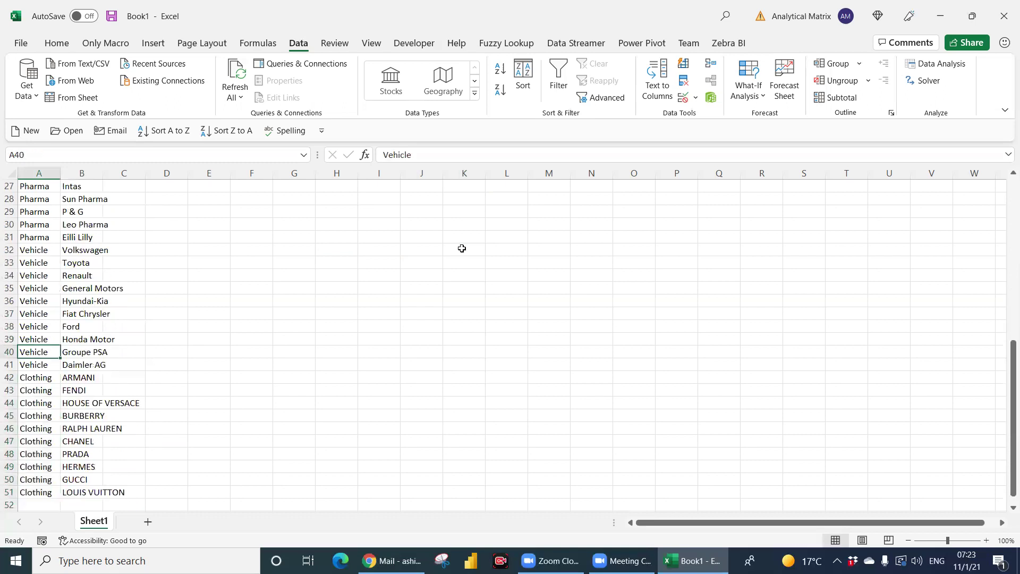
key("ctrl+Up")
key("shift+space")
key("super")
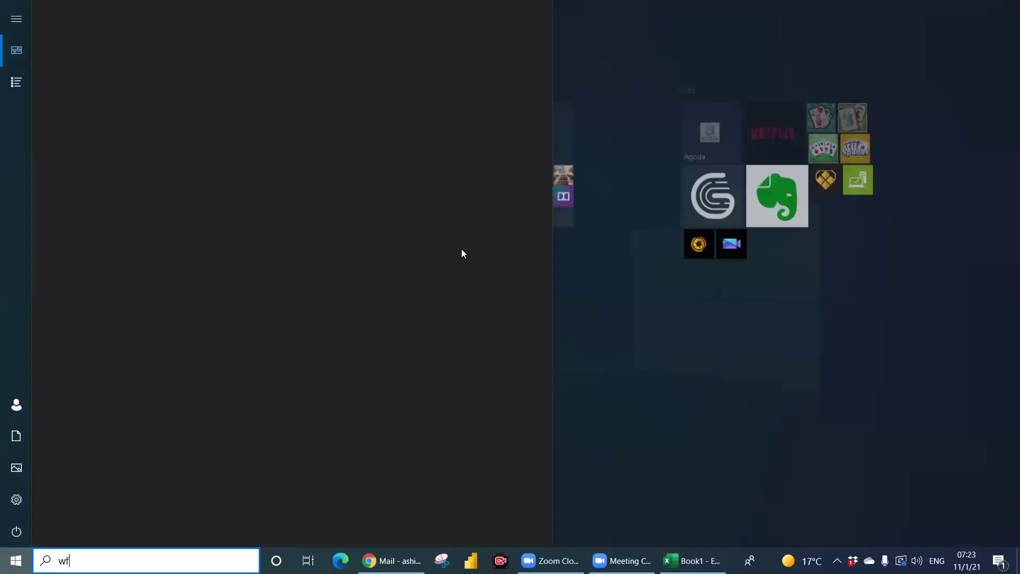
key("Escape")
key("alt")
key("w")
key("f")
key("r")
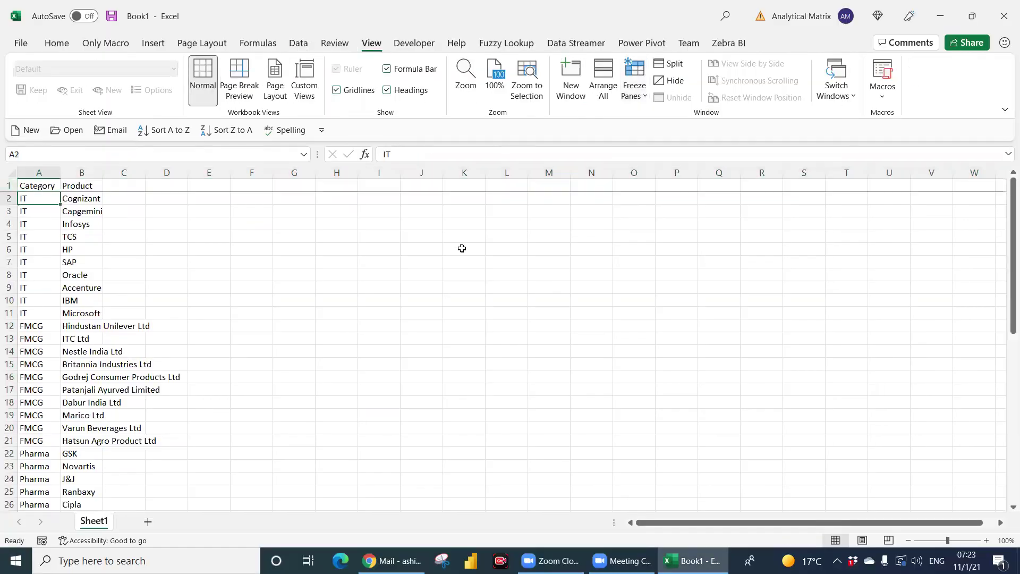
Replace every "Ltd" in the Product column with nothing.
key("Right")
key("Up")
key("Right")
key("Left")
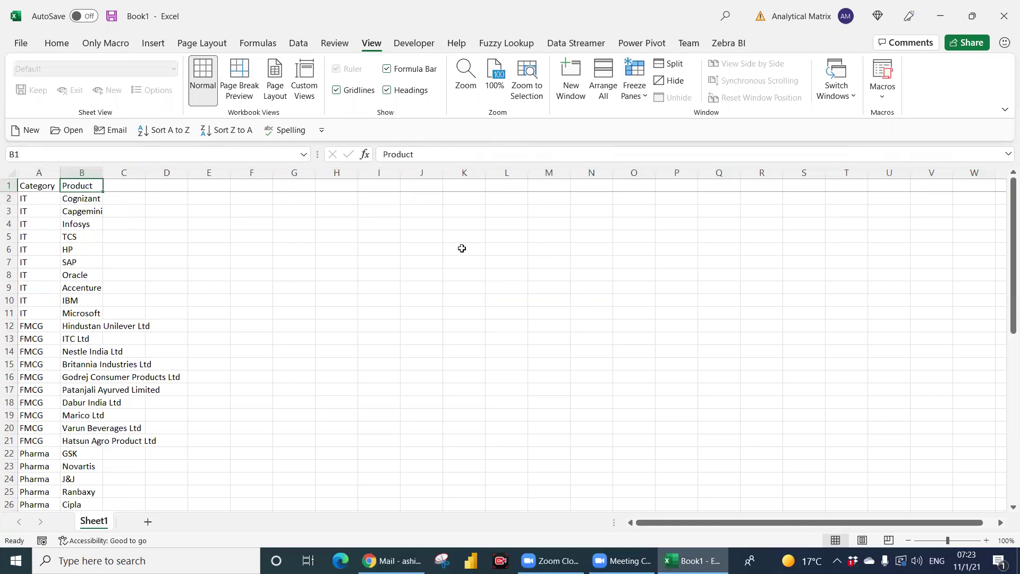
key("ctrl+shift+Down")
key("ctrl+h")
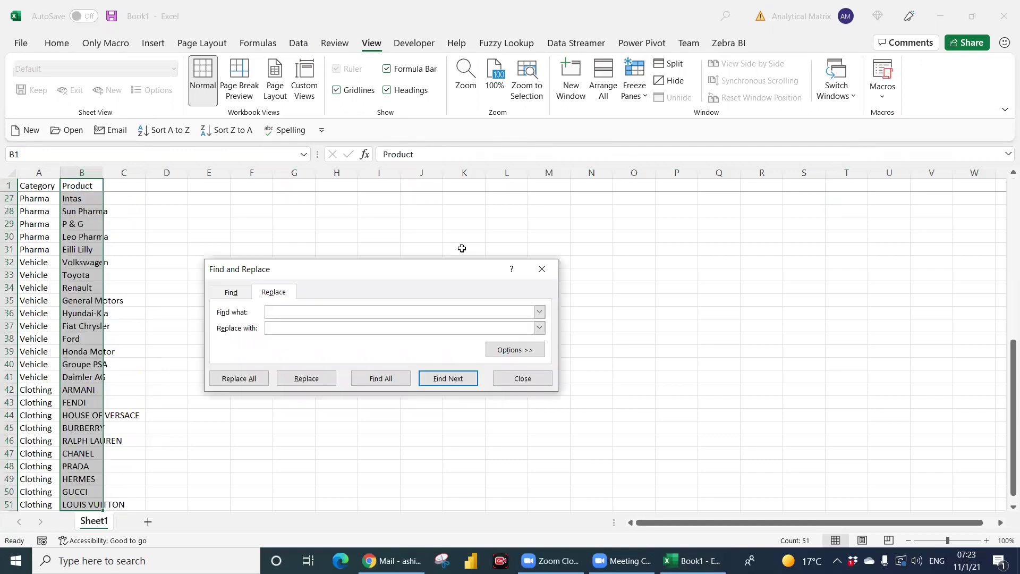
type("Ltd")
left_click(237, 378)
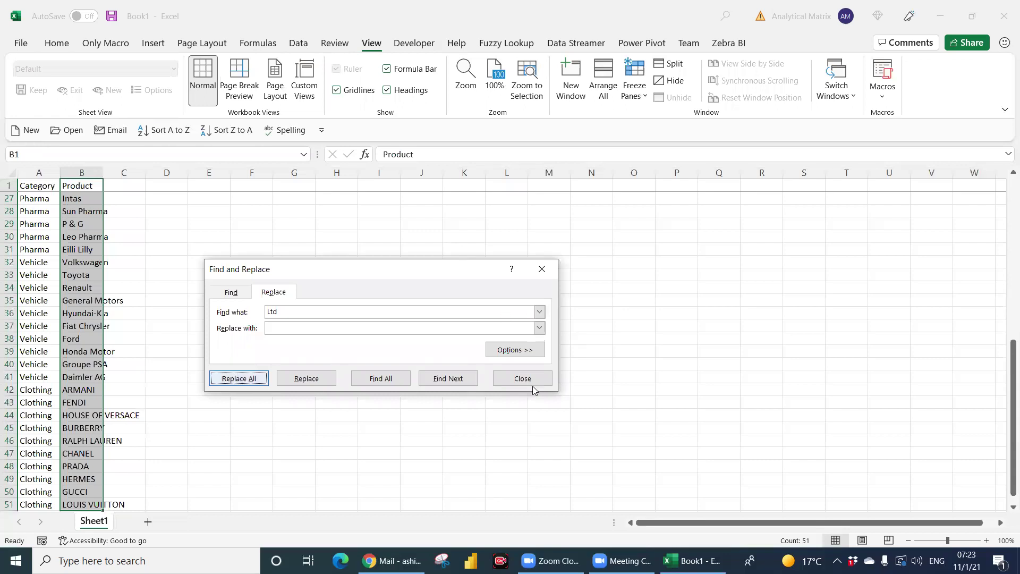
key("Escape")
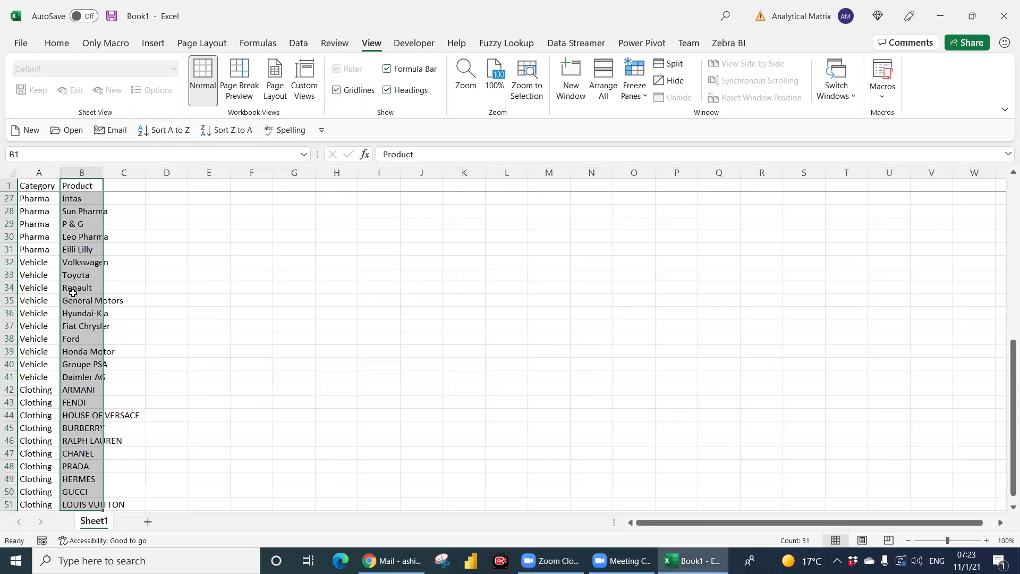
key("Up")
scroll(73, 293, "up", 8)
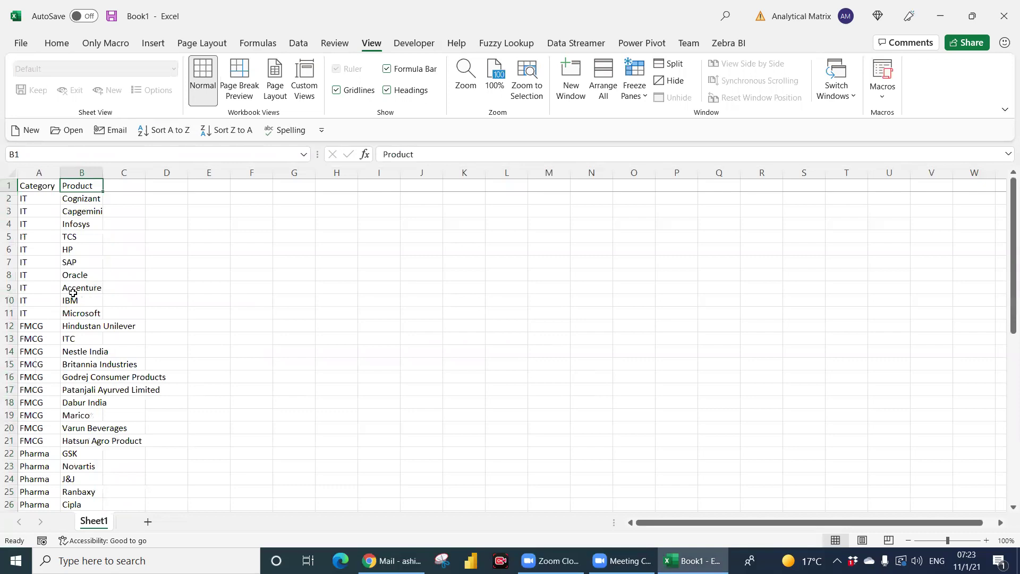
Autofit the width of the Product column to its company names.
key("ctrl+shift+Down")
key("alt+h")
key("o")
key("i")
key("ctrl+Home")
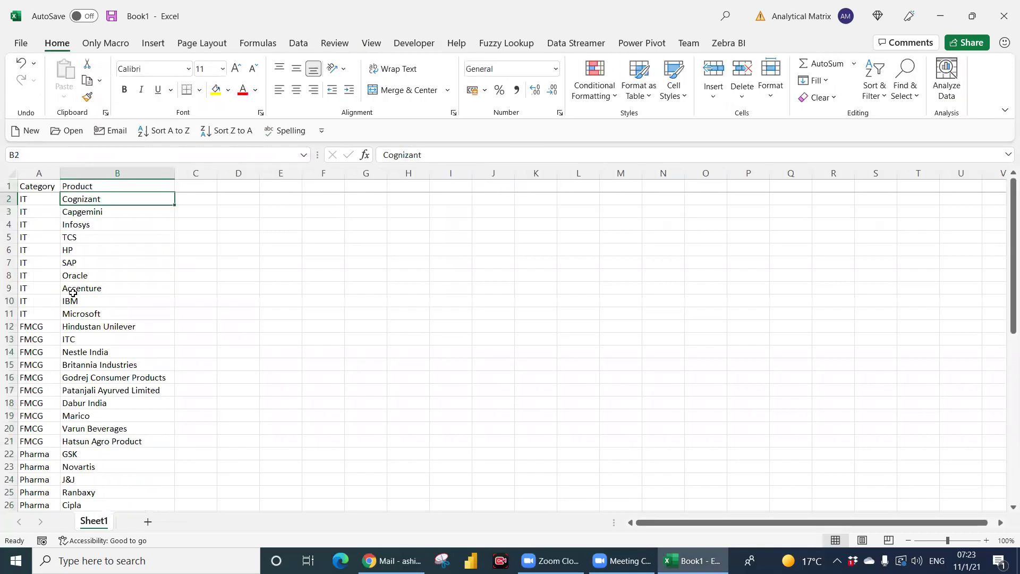
Add a Sales heading in C1 beside Product.
key("Up")
key("Right")
type("Sales")
key("Return")
Enter =RANDBETWEEN(100,10000) in C2 as the first sales figure.
type("=ran")
key("Down")
key("Down")
key("Tab")
type("10,10000")
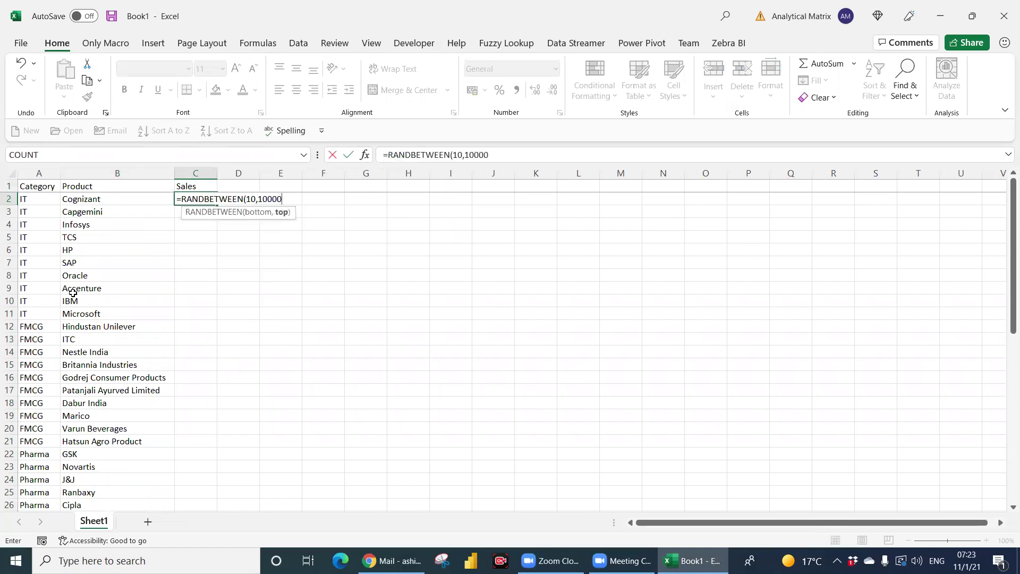
key("F2")
type("0")
key("BackSpace")
key("Left")
type("0")
key("Return")
Fill the random sales formula from C2 down to C51, the last product row.
key("Up")
key("Left")
key("ctrl+Down")
key("Right")
key("ctrl+shift+Up")
key("ctrl+d")
Convert the random formulas in the Sales column to fixed values by pasting them over themselves as values only.
key("ctrl+c")
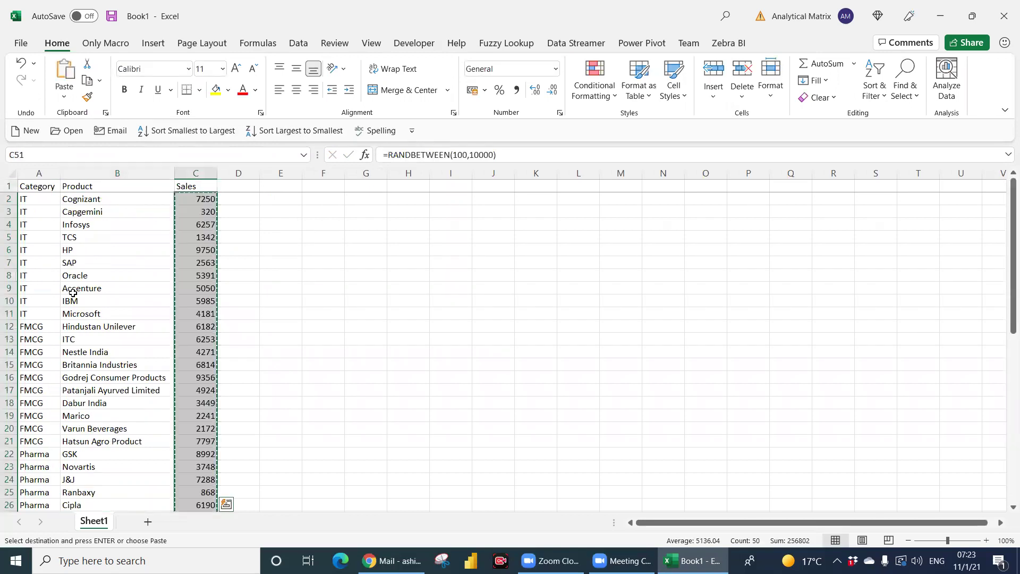
key("ctrl+Up")
key("ctrl+alt+v")
key("v")
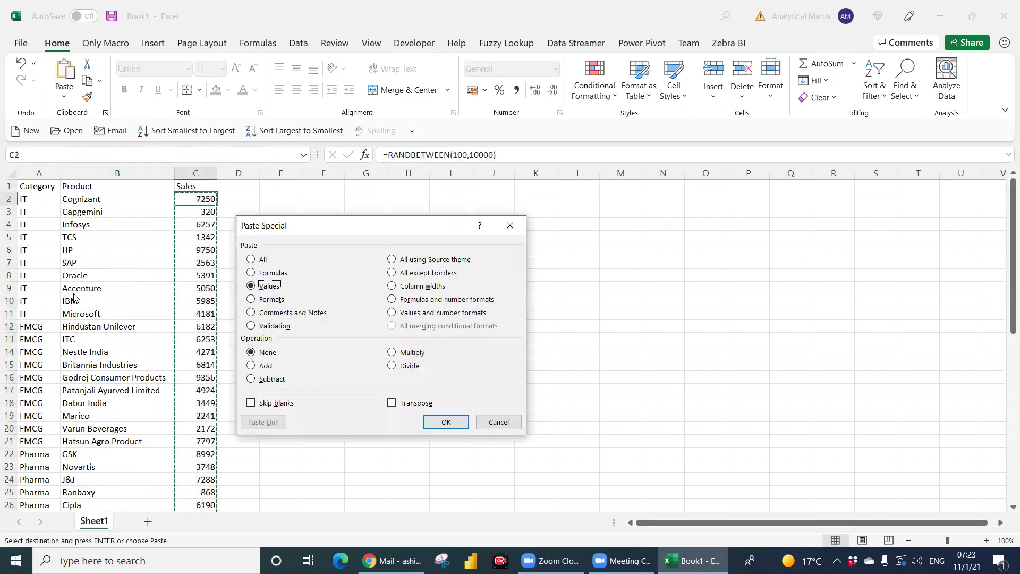
key("Return")
Remove duplicate values from the Sales figures, continuing with the current selection only.
key("alt+a")
key("m")
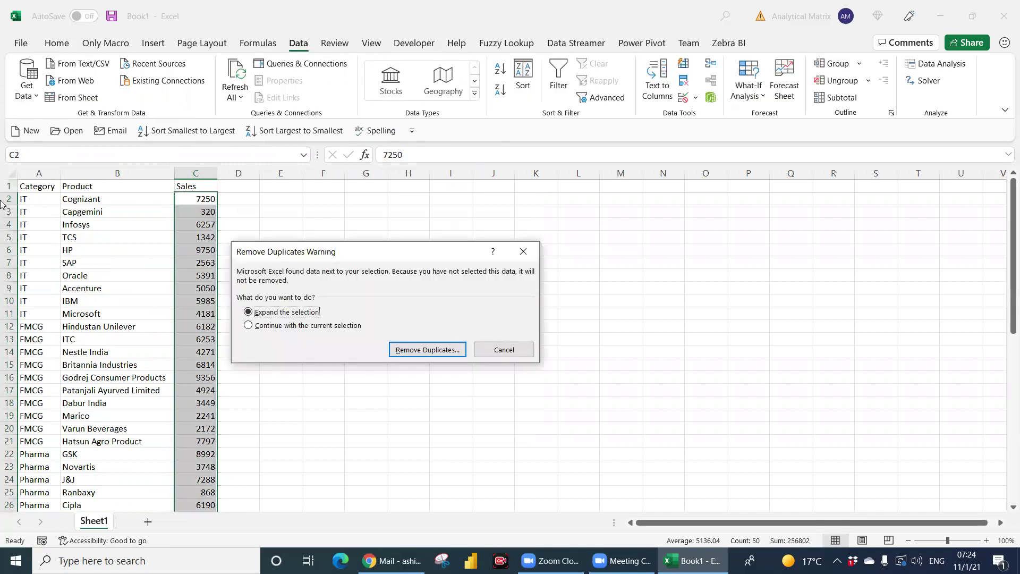
left_click(270, 326)
left_click(416, 351)
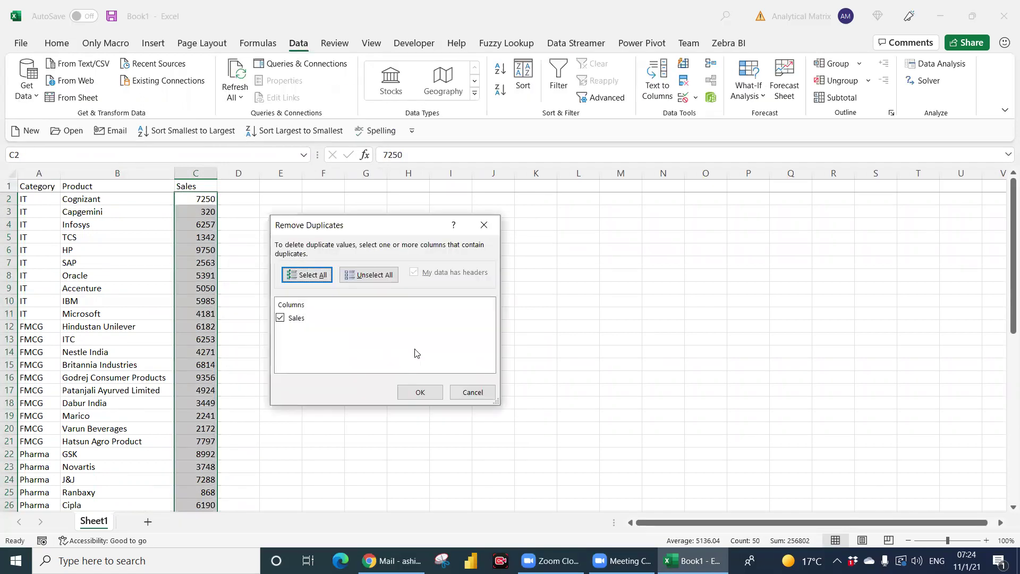
left_click(405, 391)
left_click(511, 317)
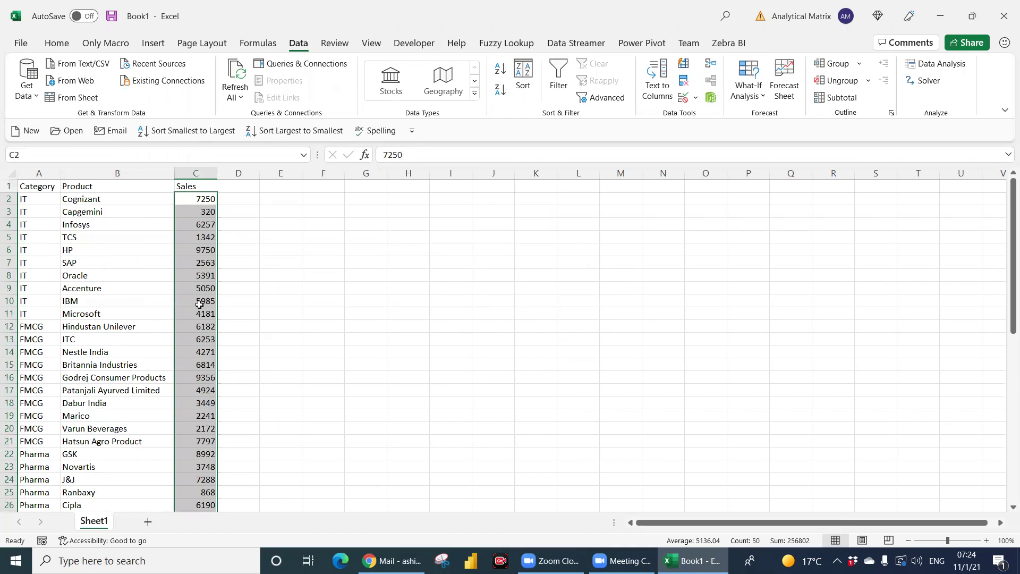
left_click(200, 302)
key("ctrl+Up")
key("Down")
key("Down")
key("Up")
key("Up")
key("Down")
key("Left")
key("Left")
key("Right")
key("Right")
Copy the whole Category, Product and Sales table, A1 to C51, including its headings.
key("Up")
key("Left")
key("Left")
key("shift+Right")
key("shift+Right")
key("ctrl+shift+Down")
key("ctrl+c")
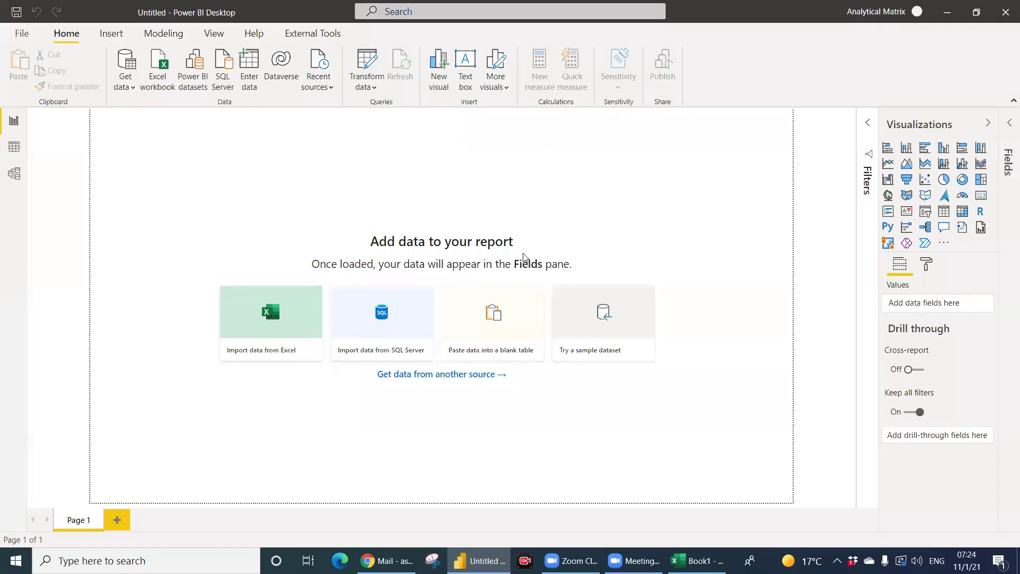
In Power BI Desktop, paste the copied rows into a manually entered table, name it Data and load it.
left_click(251, 80)
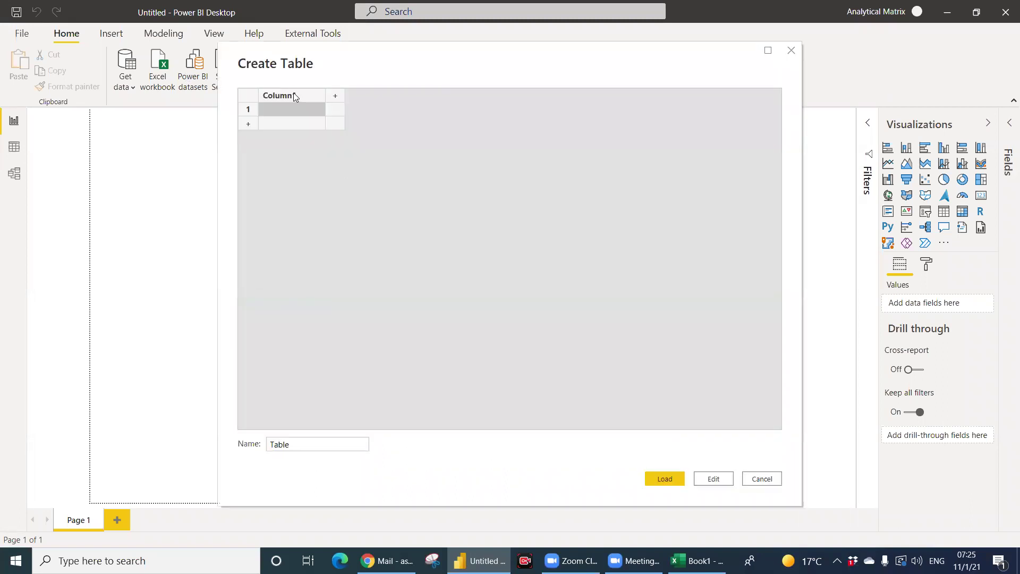
key("ctrl+v")
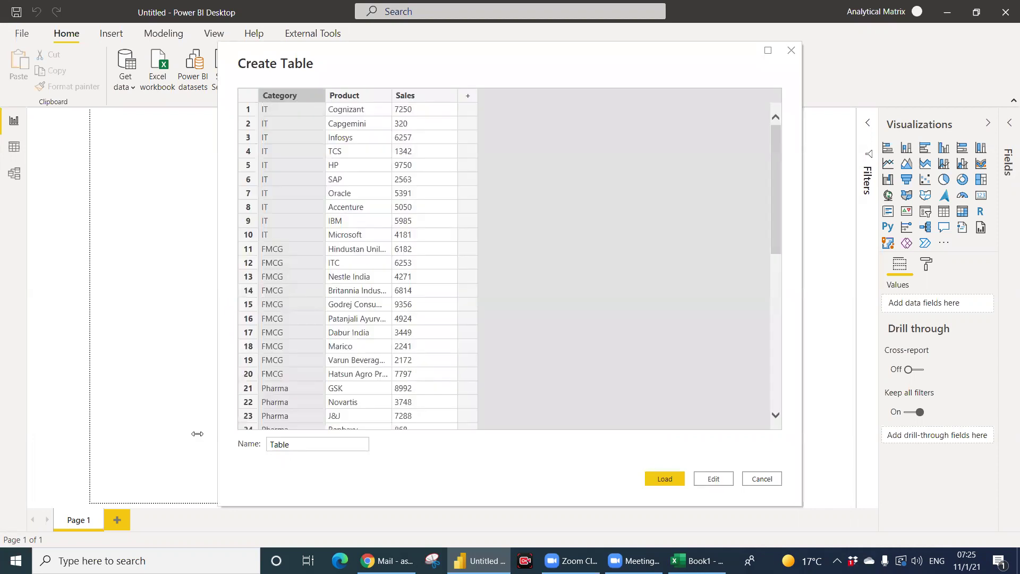
key("Tab")
type("Data")
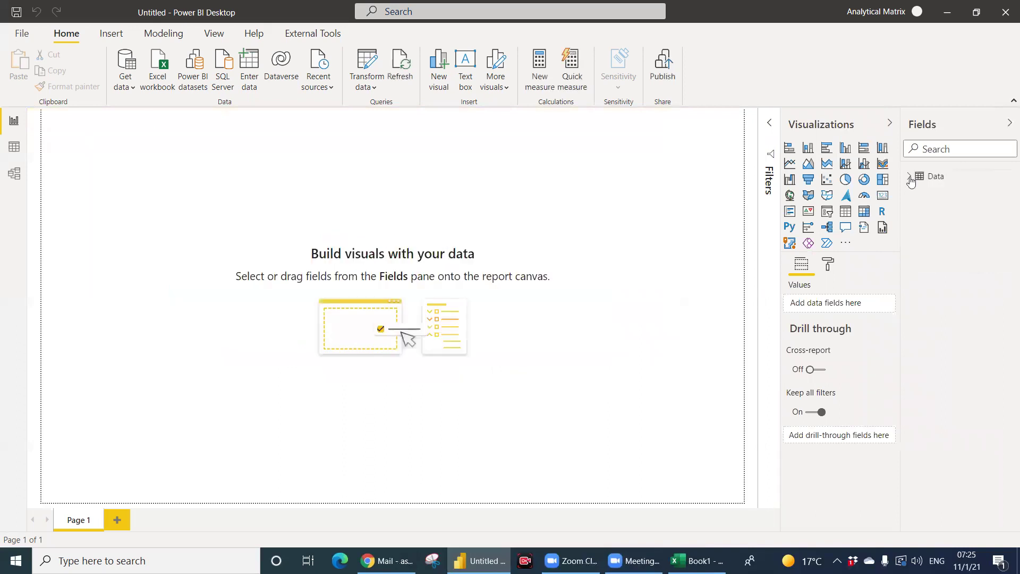
Add an enlarged matrix visual to the report page with Category from the Data table as its rows.
left_click(909, 178)
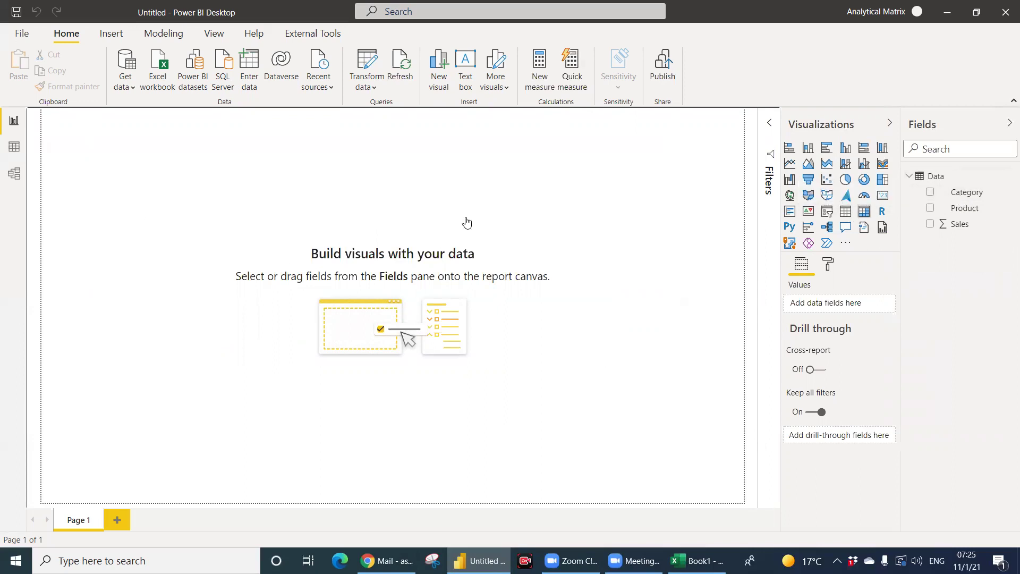
left_click_drag(115, 128, 117, 171)
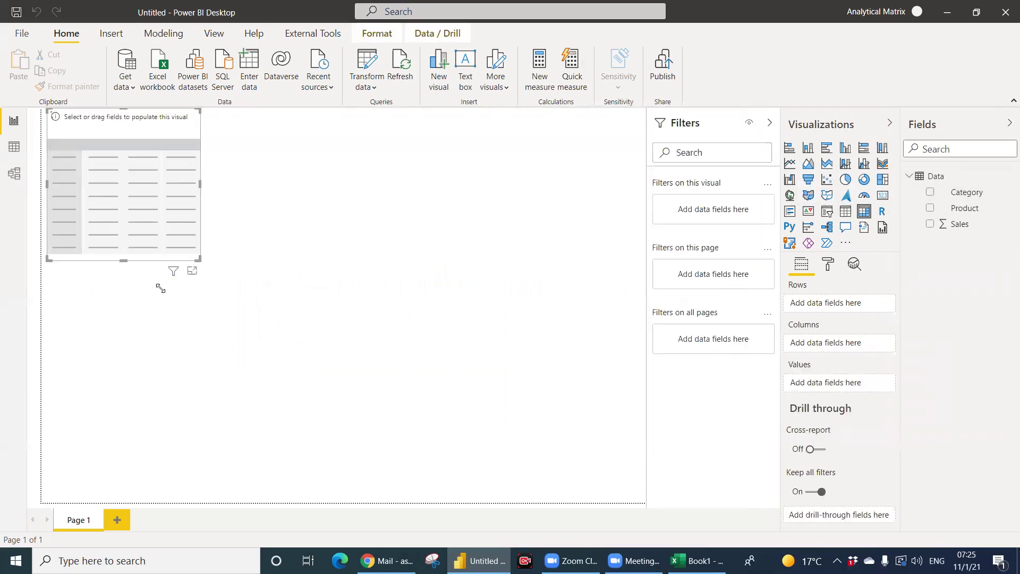
left_click_drag(964, 193, 186, 285)
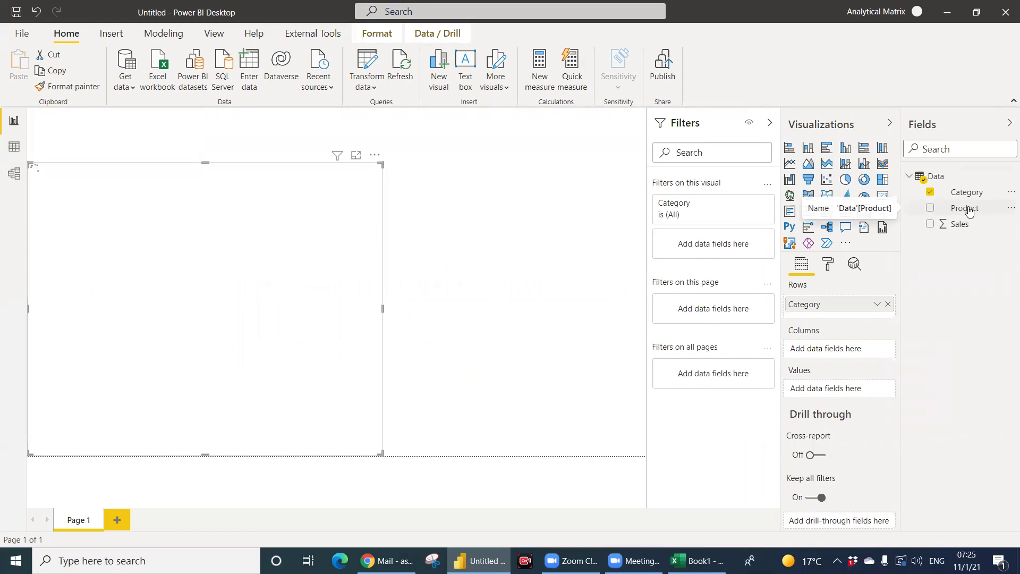
Place Product below Category in the matrix rows and use Sales as the values.
left_click_drag(969, 211, 273, 314)
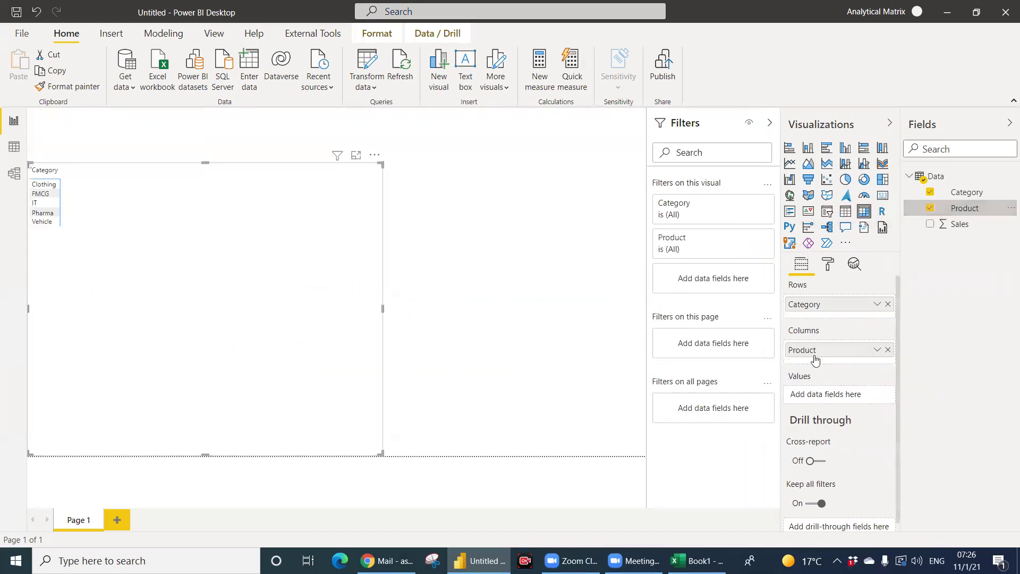
left_click_drag(813, 353, 826, 314)
left_click_drag(960, 225, 827, 407)
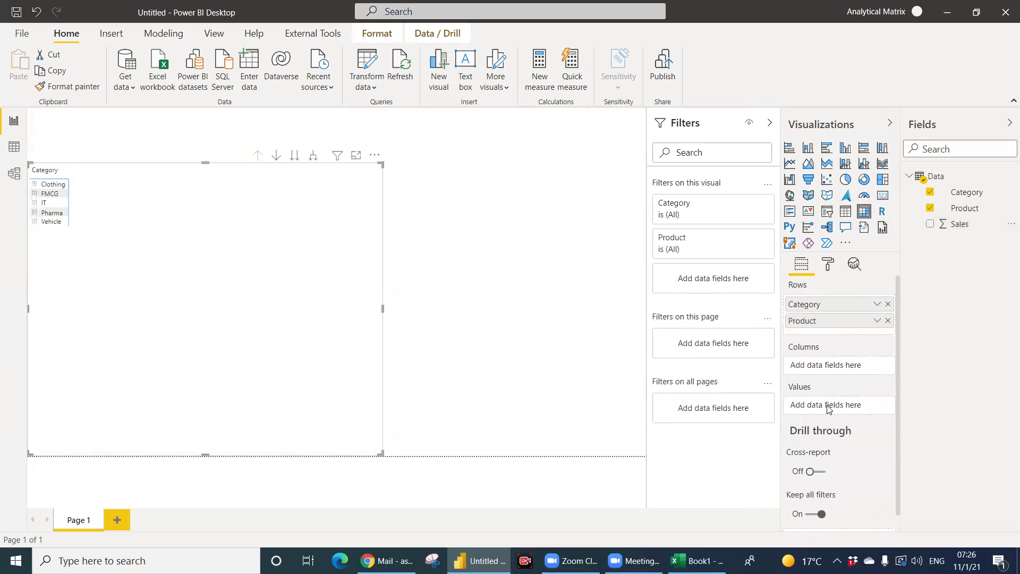
Expand the matrix down to the Product level and turn off the stepped layout of its row headers.
left_click(313, 161)
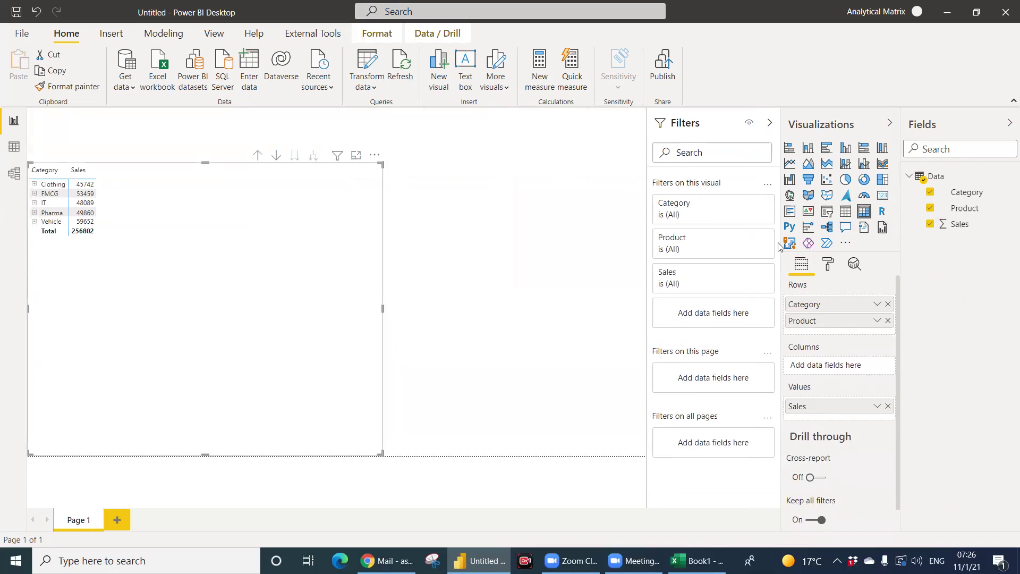
left_click(824, 288)
type("ste")
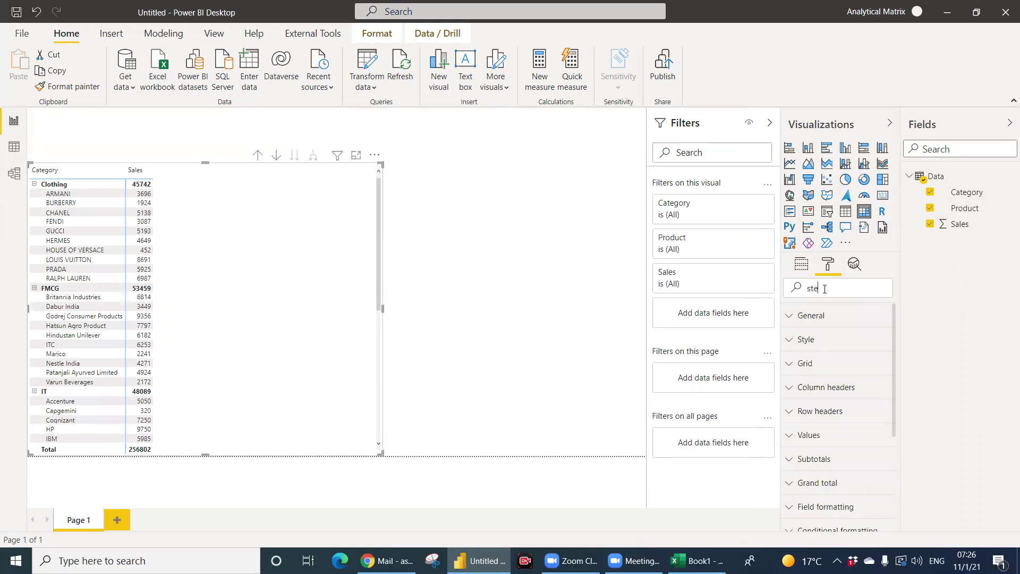
type("p")
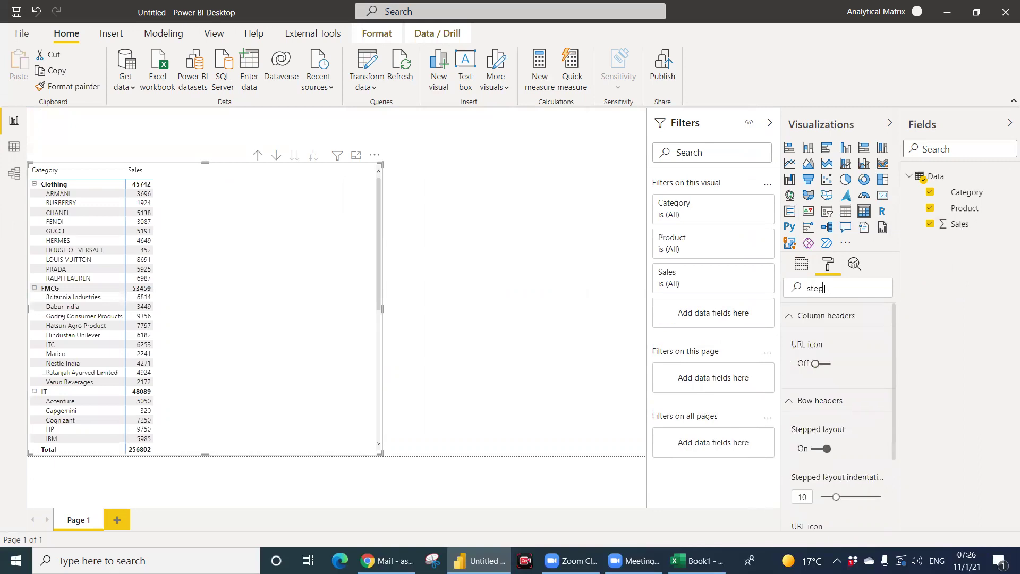
left_click(829, 452)
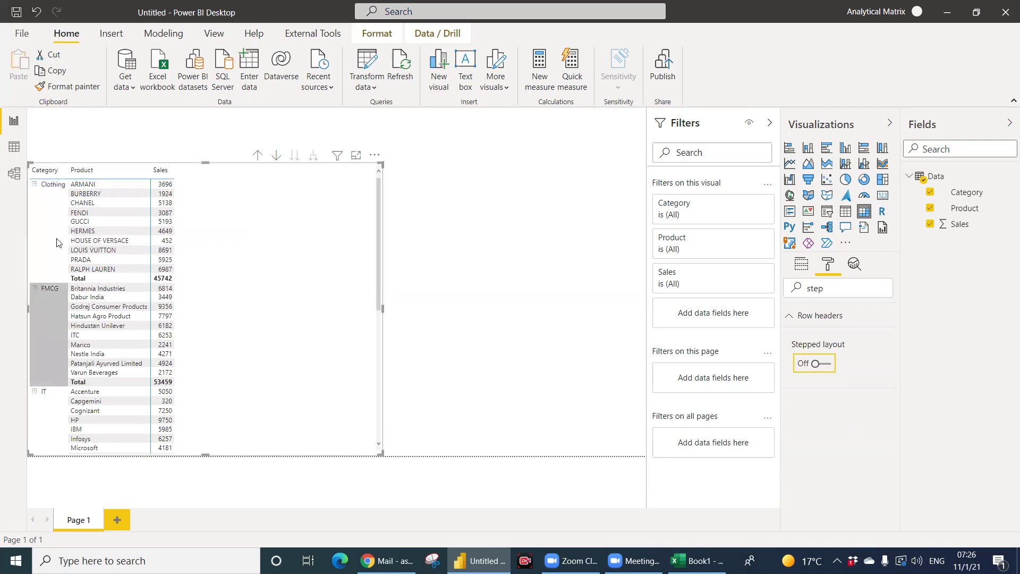
Narrow the matrix visual to fit its three columns and turn on its border.
scroll(376, 215, "down", 1)
scroll(385, 290, "down", 10)
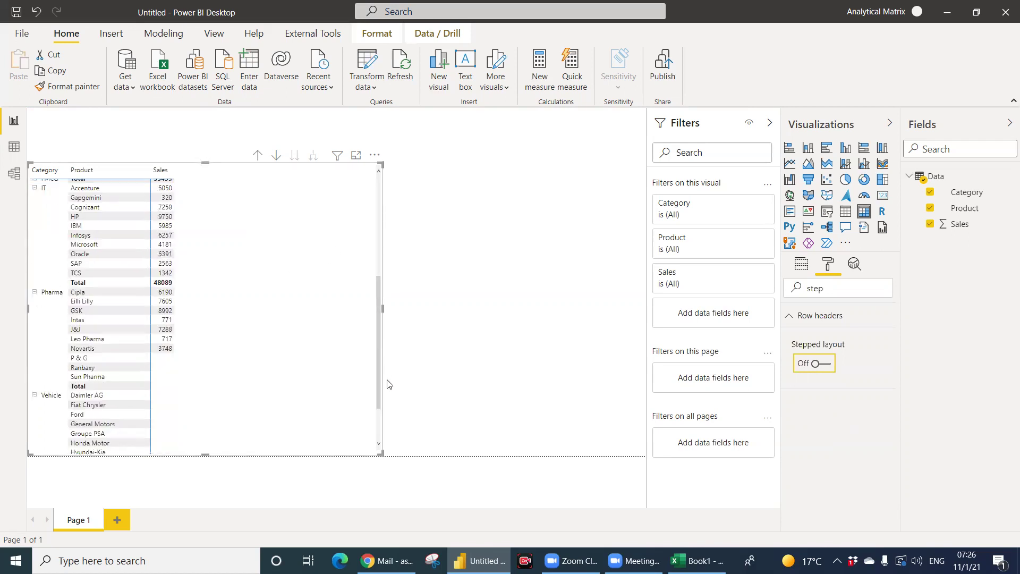
left_click_drag(381, 308, 200, 315)
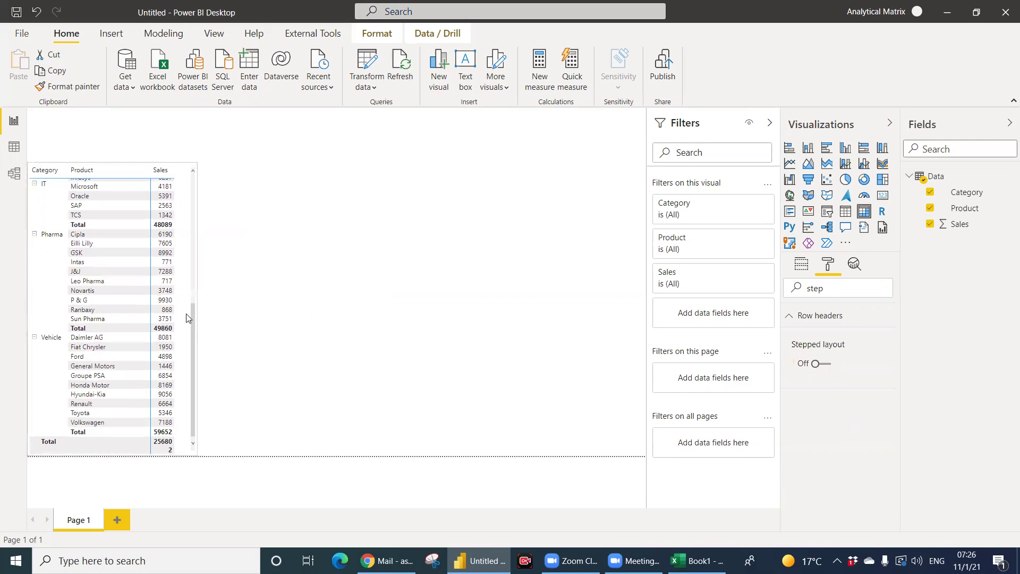
key("ctrl+a")
key("BackSpace")
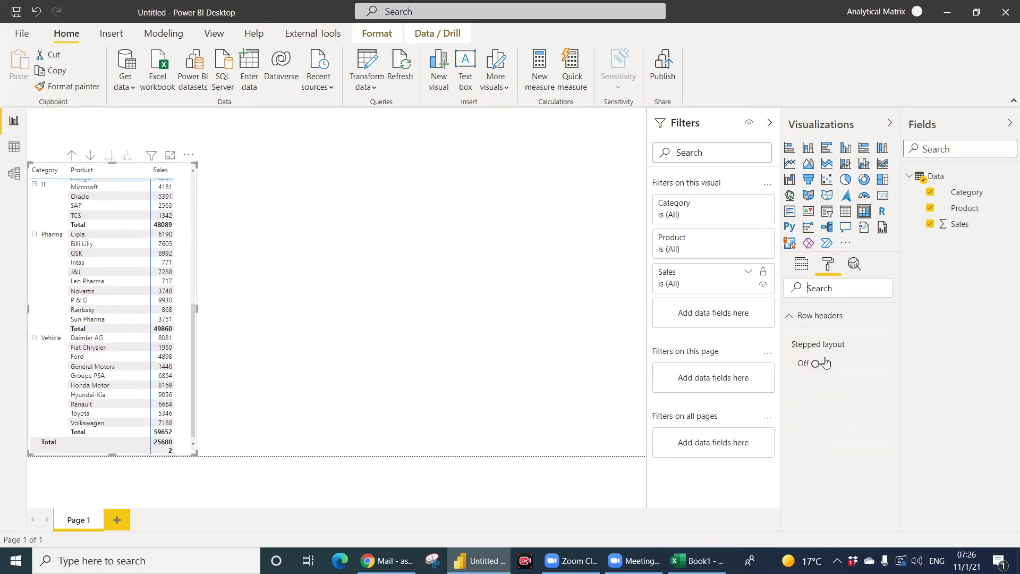
scroll(844, 433, "down", 3)
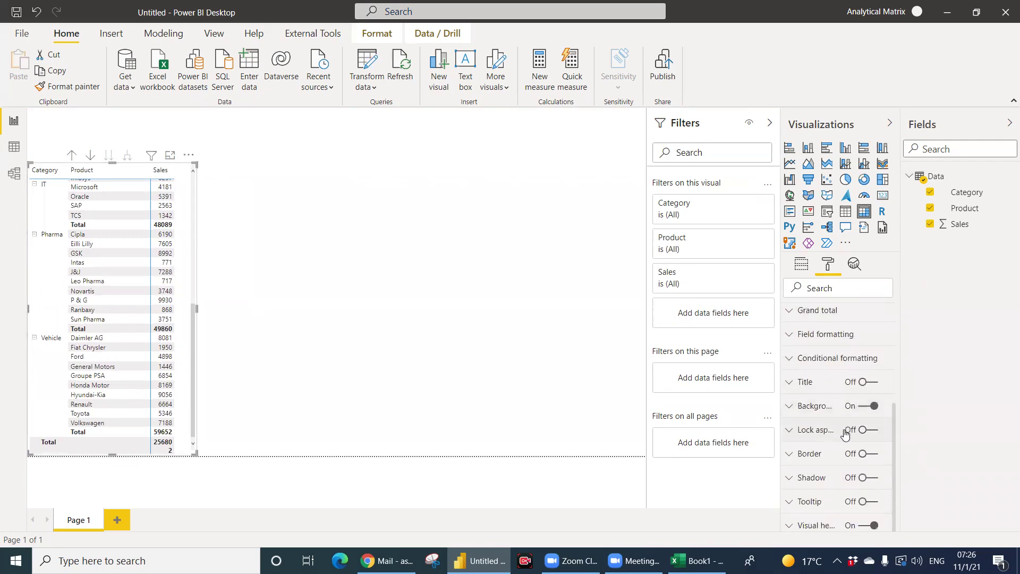
left_click(862, 457)
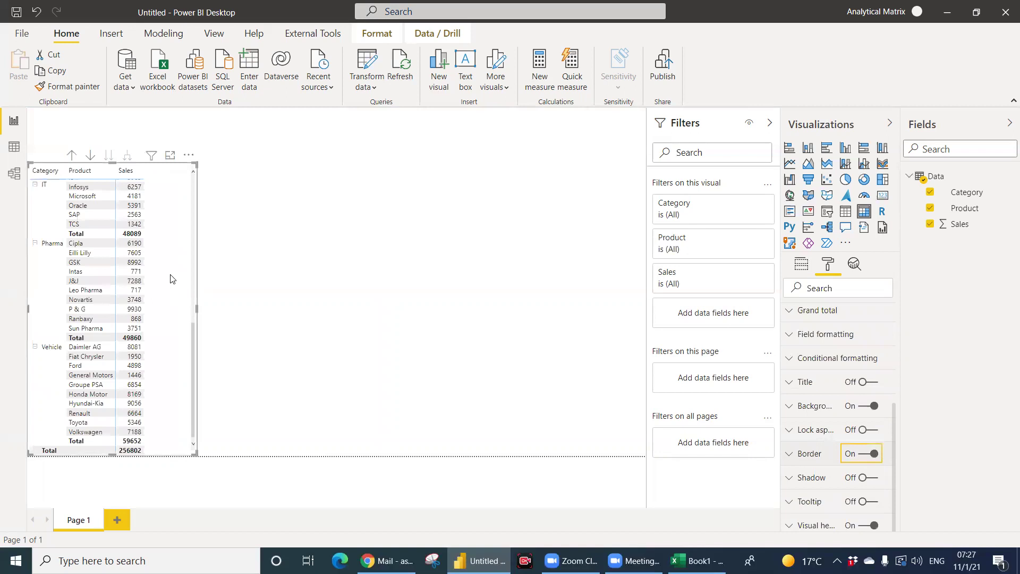
Add a table visual beside the matrix showing Product and Sales from the Data table.
left_click(165, 258)
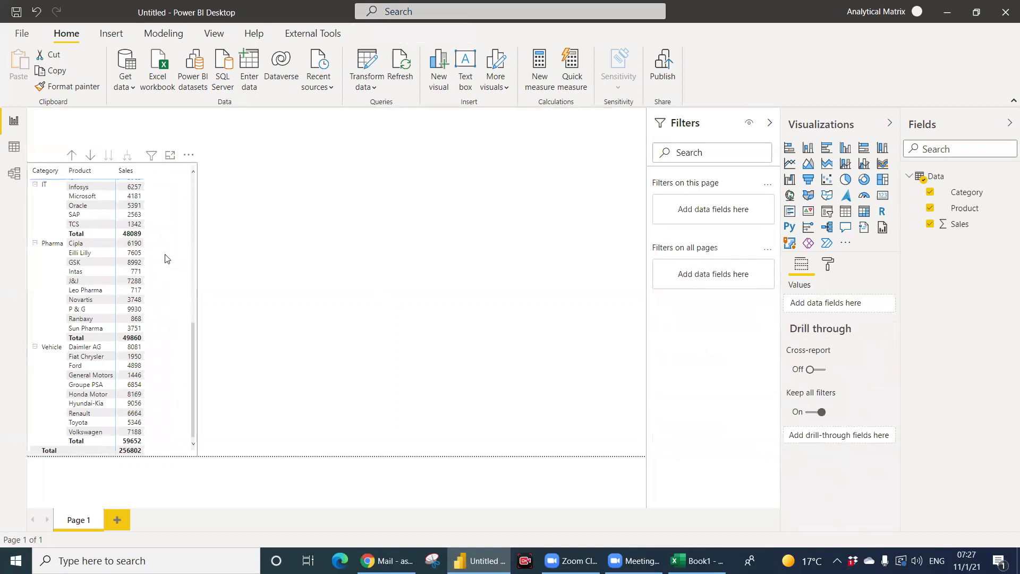
left_click(846, 212)
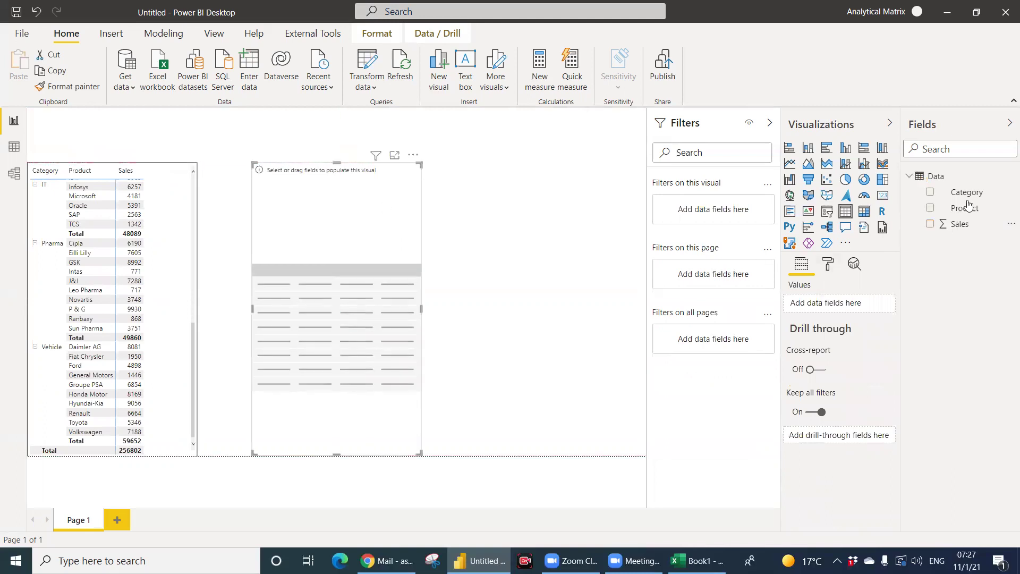
left_click_drag(965, 208, 349, 294)
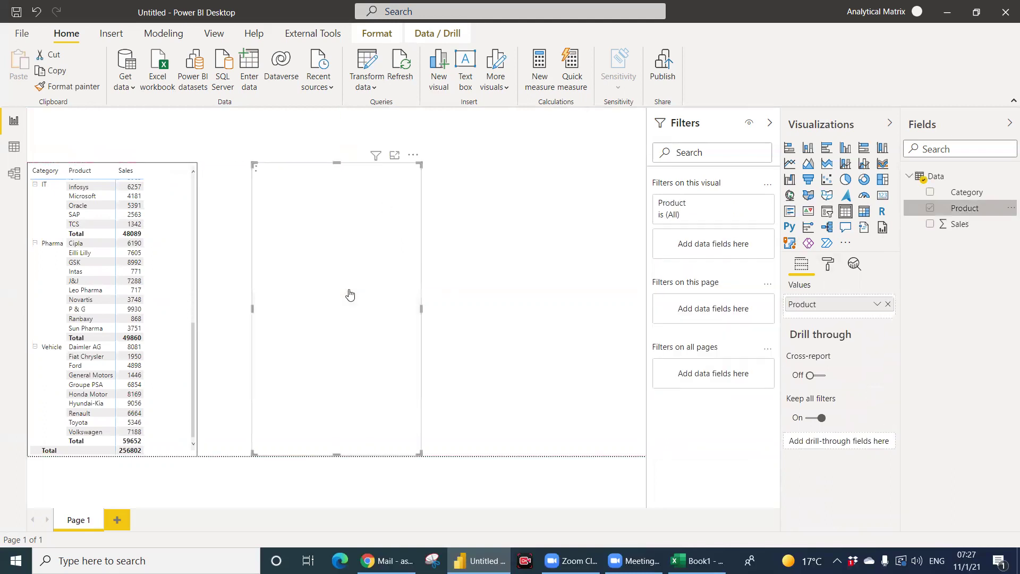
left_click_drag(960, 224, 358, 296)
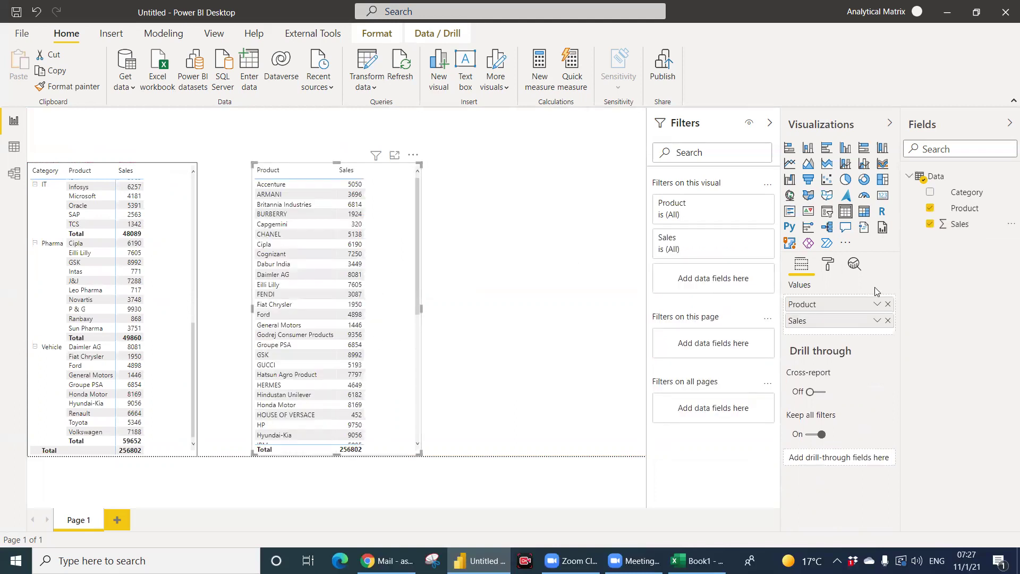
Turn on the border of the Product and Sales table visual, leaving its shadow off.
scroll(836, 406, "down", 2)
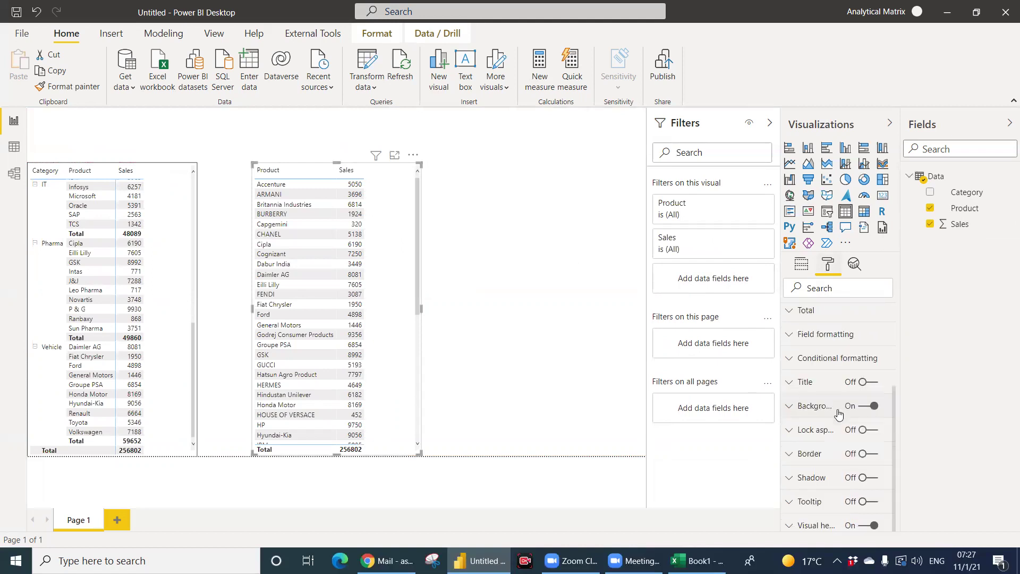
left_click(863, 478)
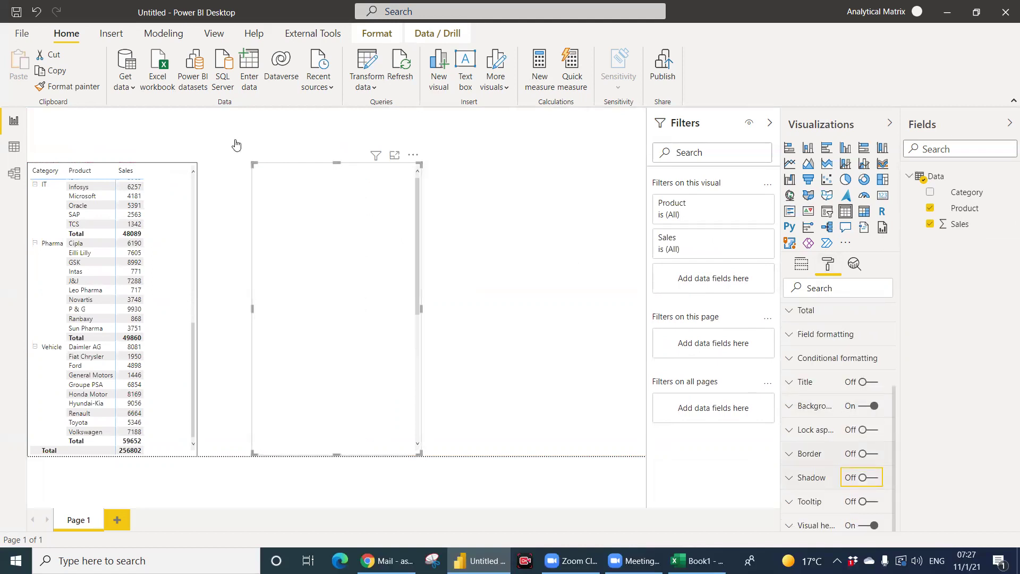
key("shift+Tab")
key("space")
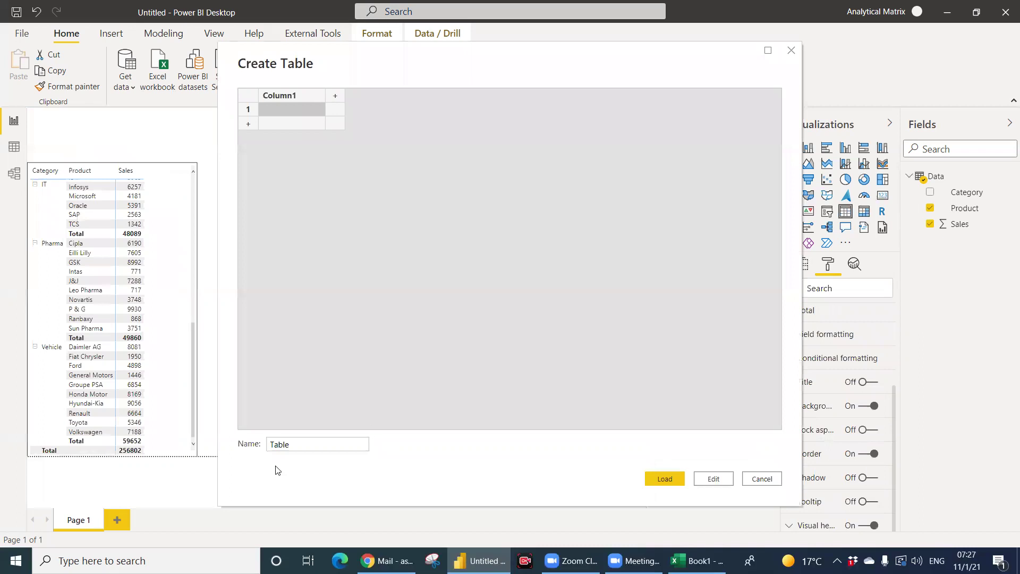
Create an empty manually entered table named Measure and load it into the model.
key("Tab")
type("Mea")
left_click(666, 479)
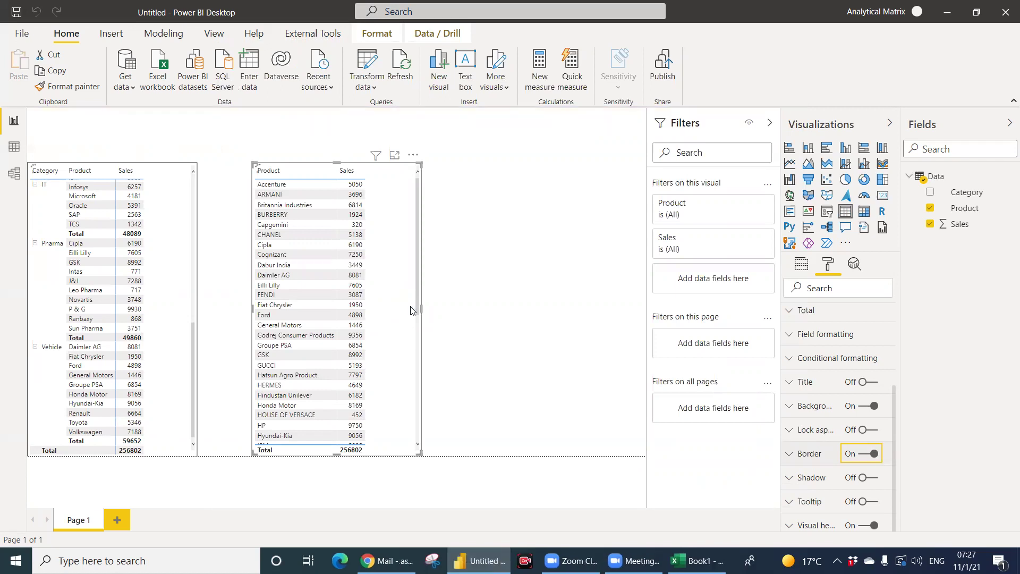
Add a measure Total Sales = SUM(Data[Sales]) to the Measure table.
left_click(953, 244)
right_click(953, 243)
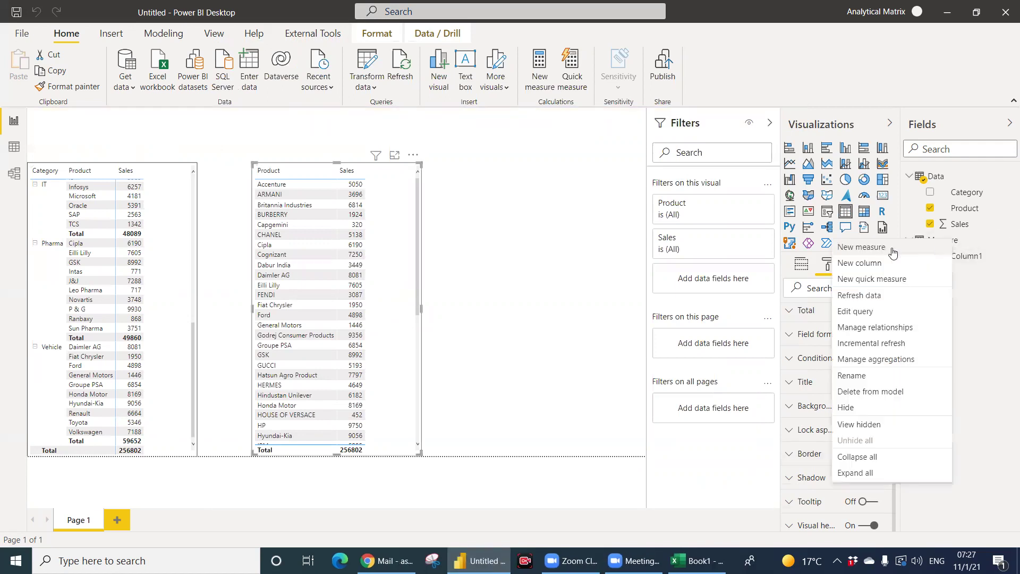
left_click(946, 330)
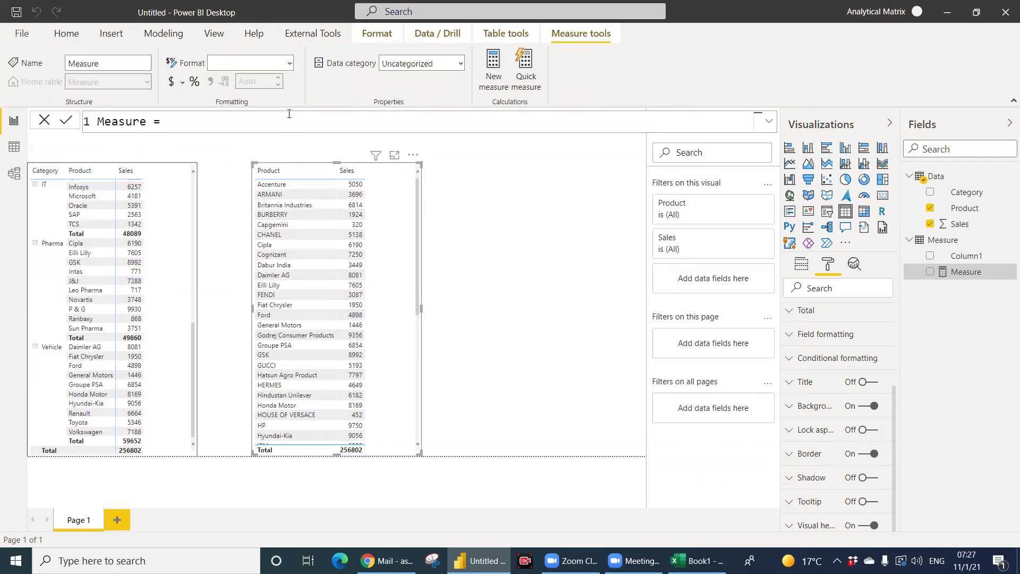
key("ctrl+a")
type("Total Sales=sum(")
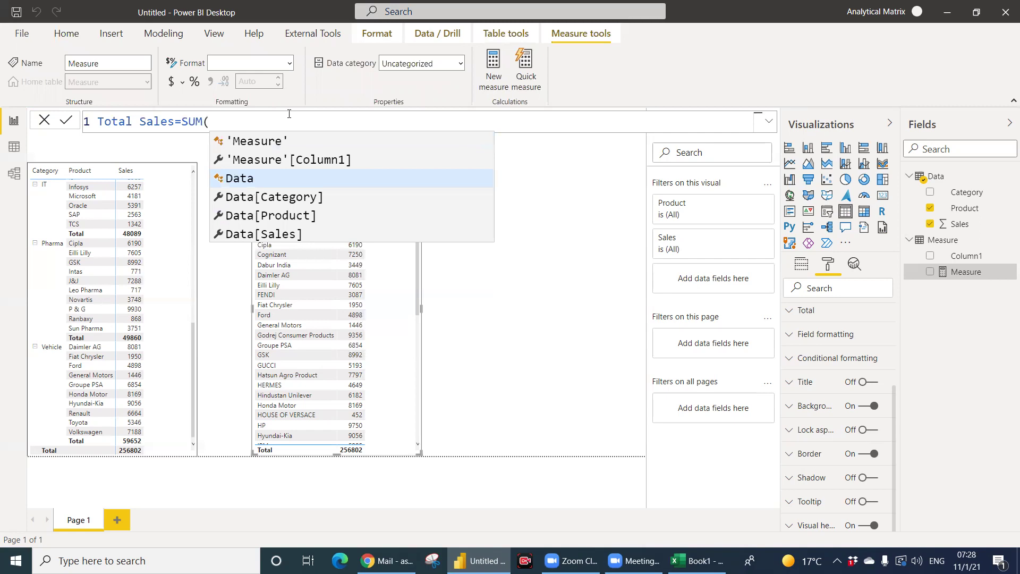
key("Down")
key("Down")
key("Down")
key("Tab")
type(")")
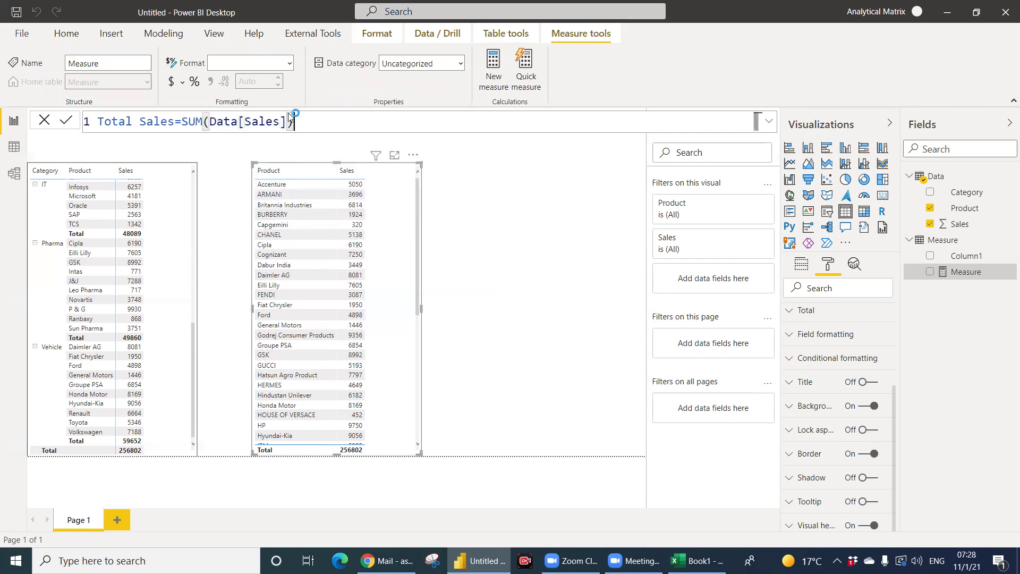
key("Return")
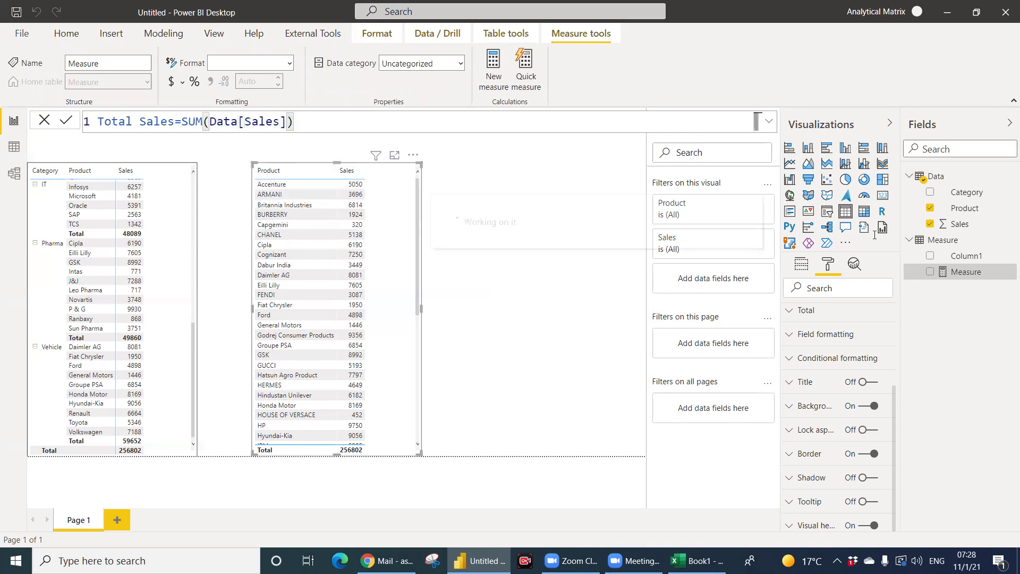
Move the Product and Sales table visual closer to the matrix and widen it.
left_click_drag(399, 229, 359, 228)
left_click_drag(379, 307, 379, 308)
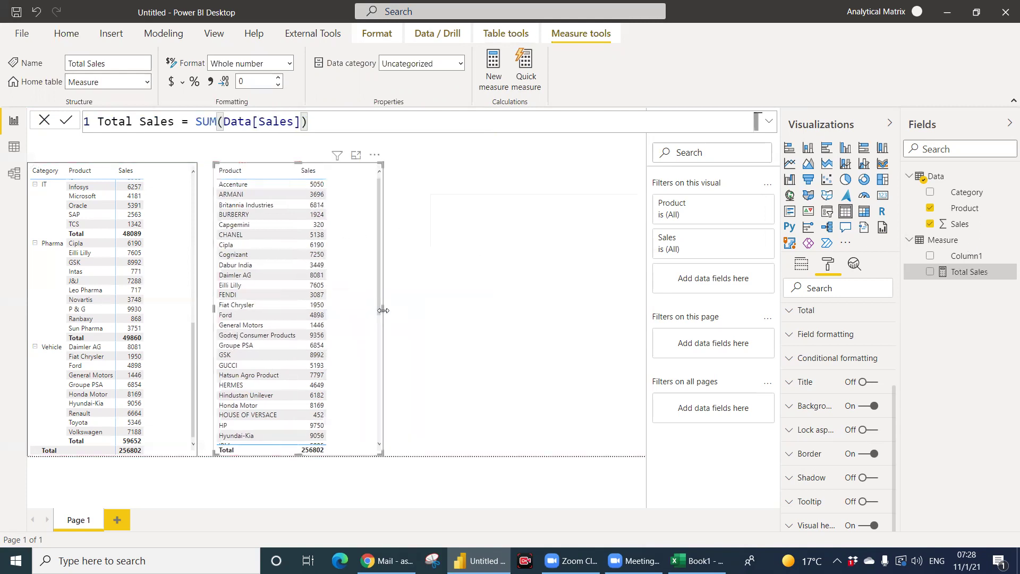
Delete the empty Column1 from the Measure table.
right_click(967, 260)
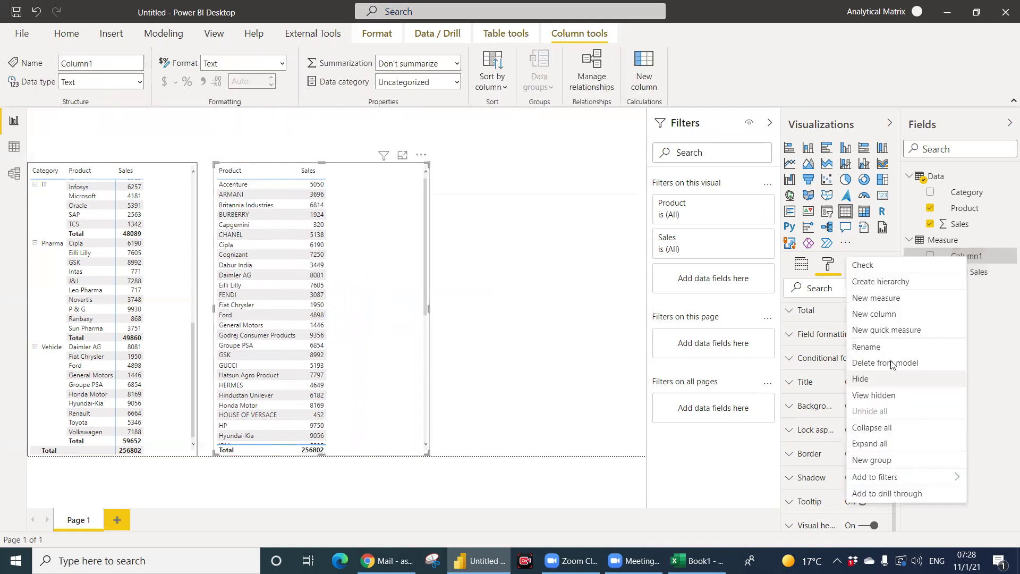
left_click(891, 363)
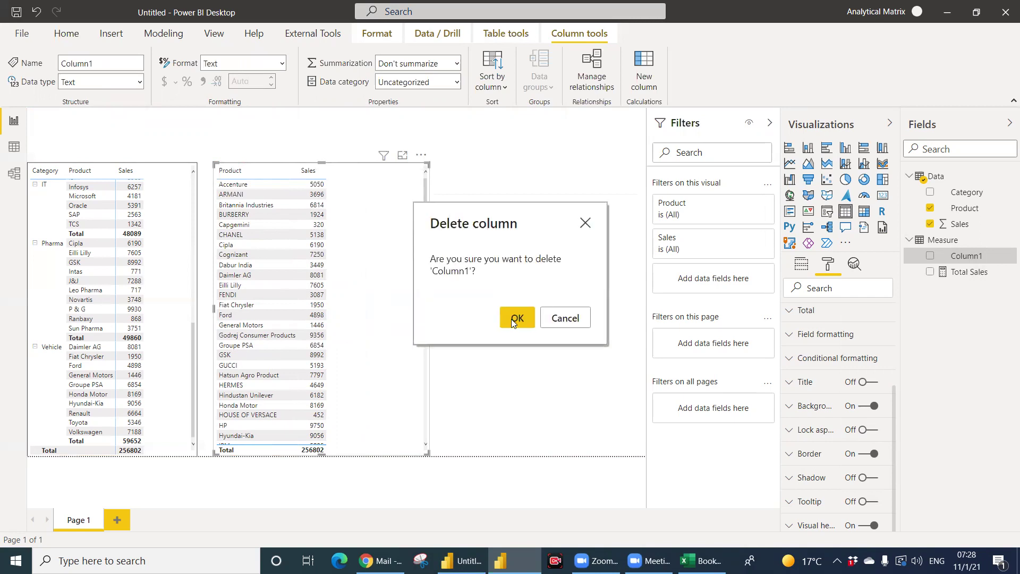
left_click(513, 321)
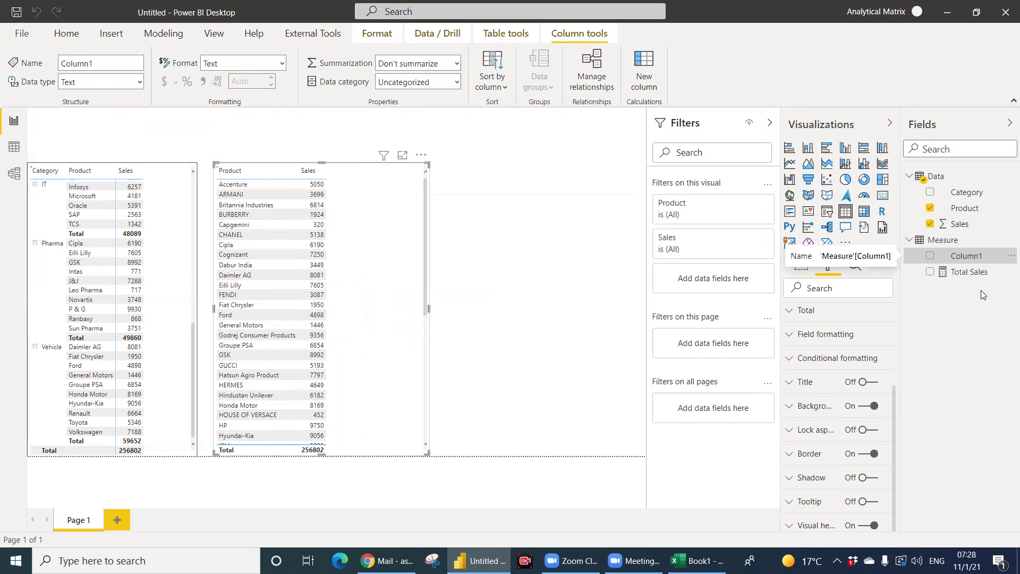
key("Delete")
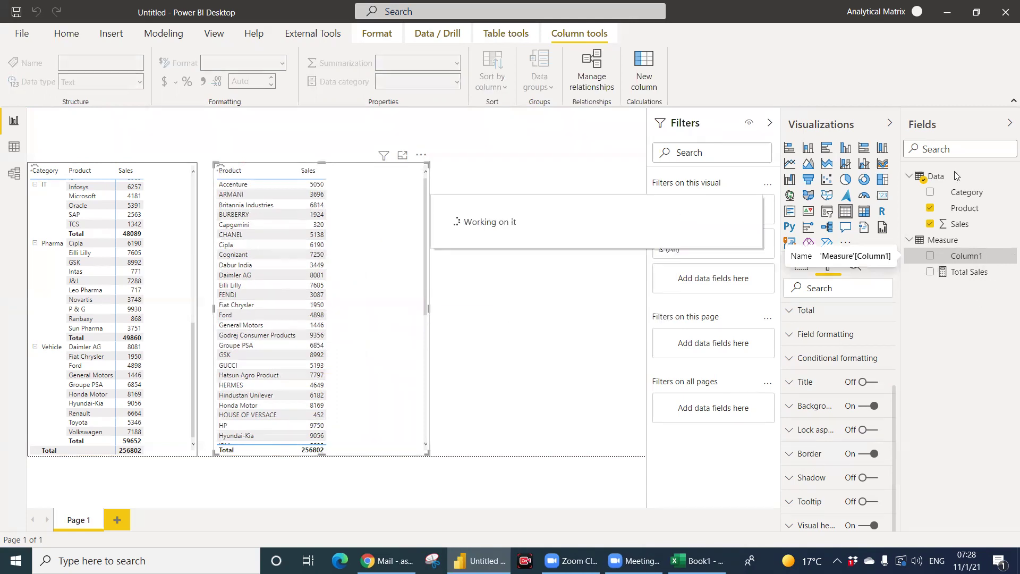
Add the Total Sales measure to the Product table visual and remove the Sales field from it.
left_click(908, 176)
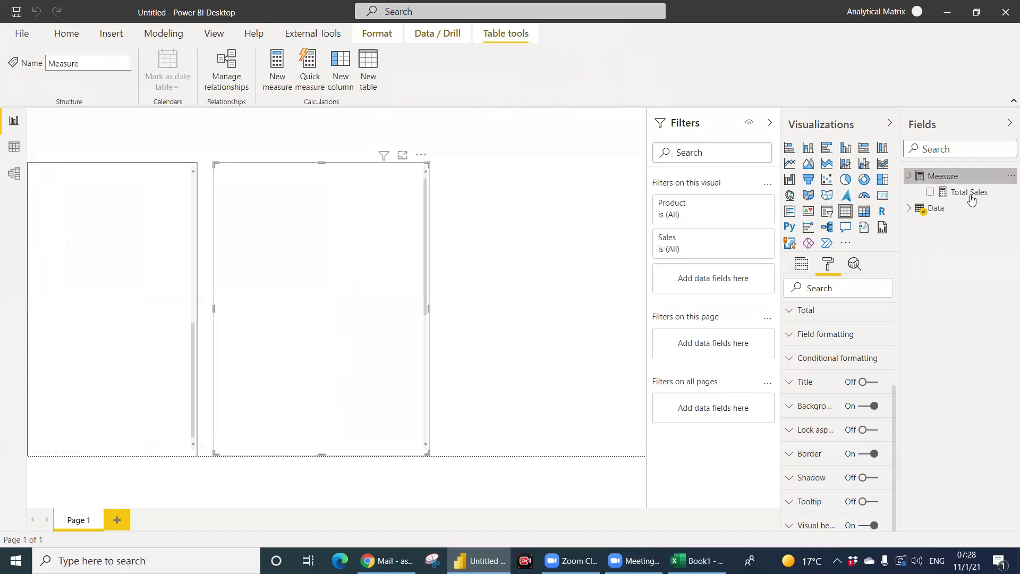
left_click_drag(968, 194, 389, 288)
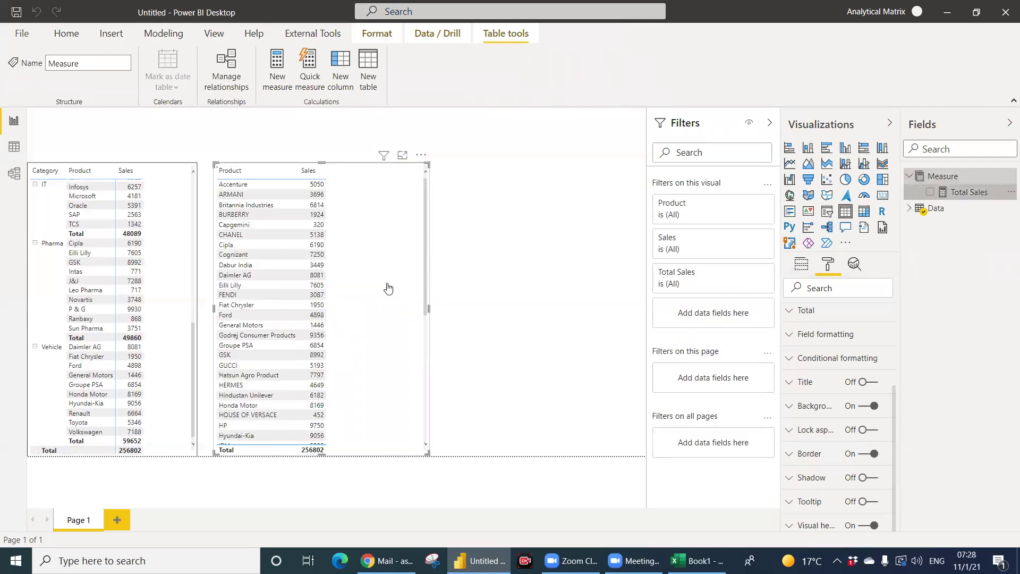
left_click(802, 266)
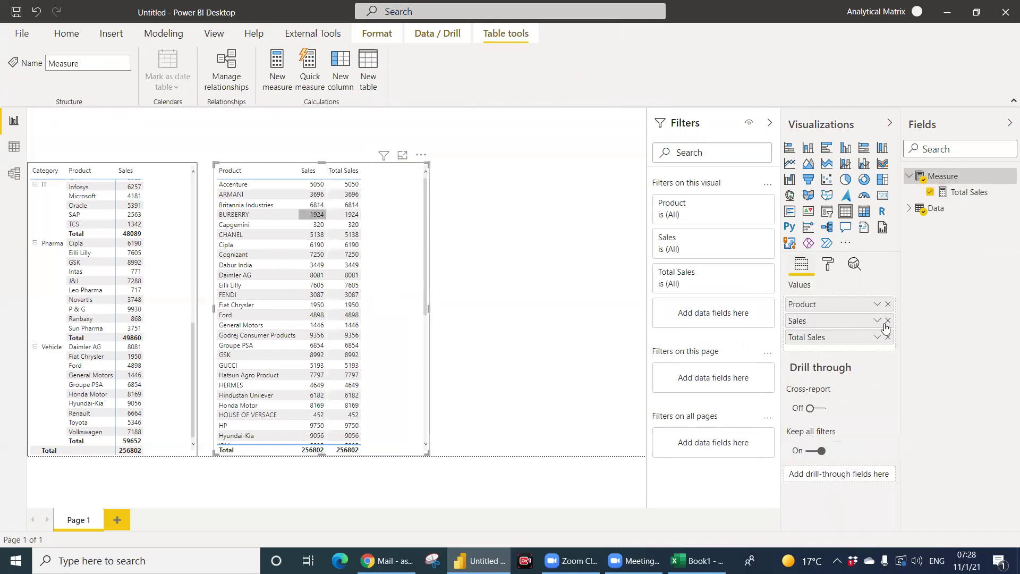
left_click(888, 320)
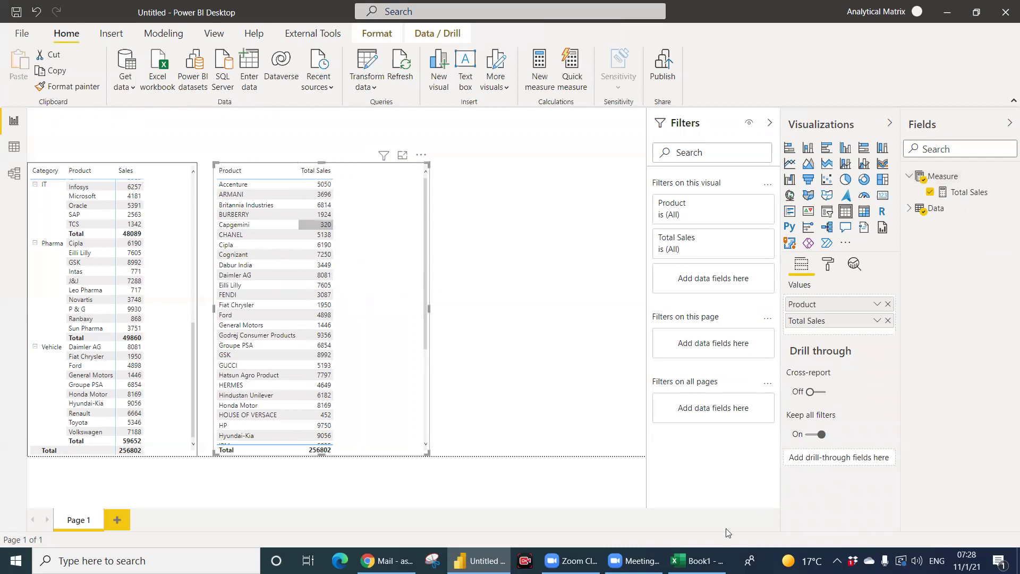
Switch to the Book1 workbook in Excel and enter the array formula =RANK(C2,C2:C51) in cell D2.
key("alt+Tab")
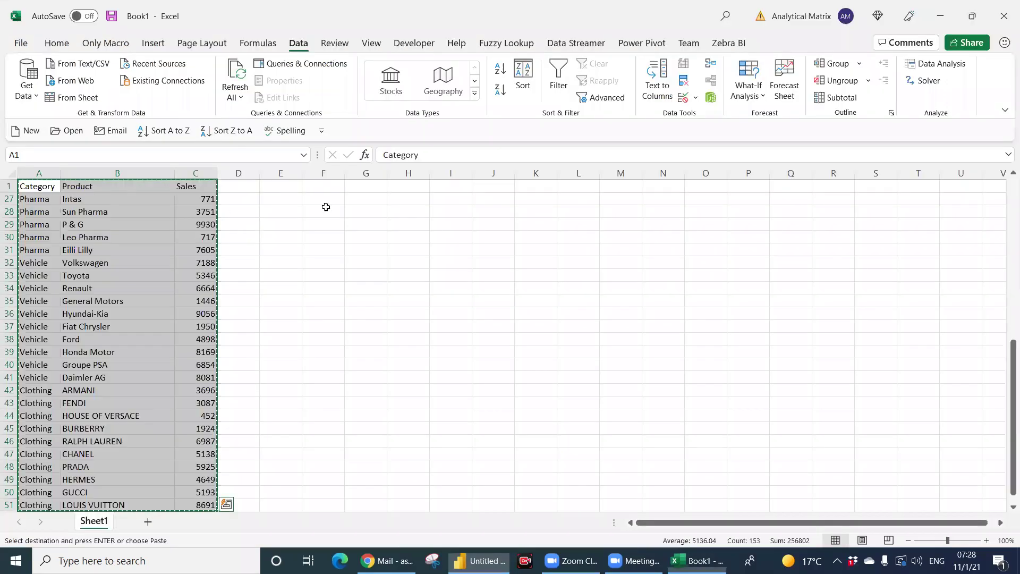
left_click(238, 211)
key("Page_Up")
key("Escape")
type("=ran")
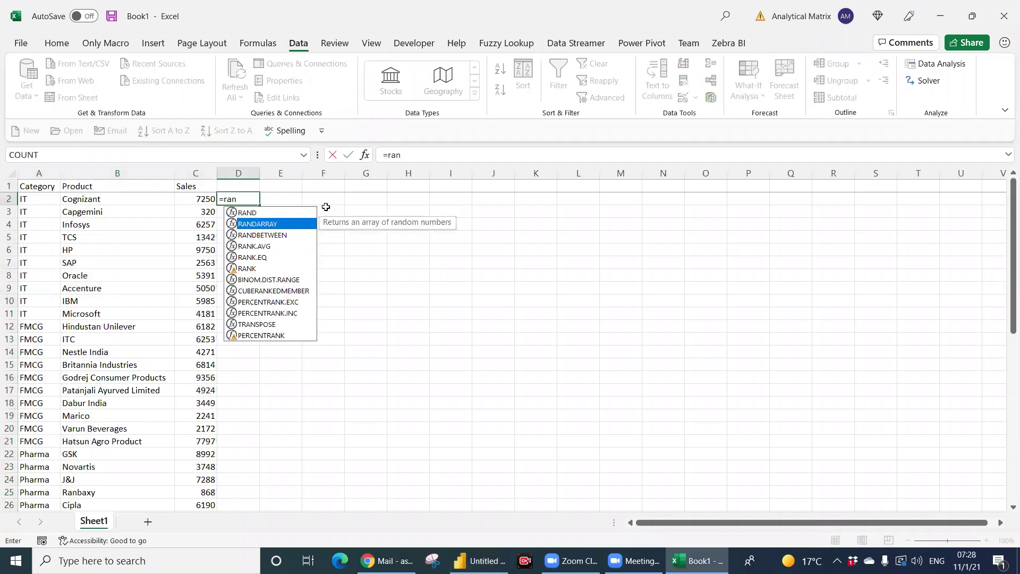
key("Down")
key("Down")
key("Down")
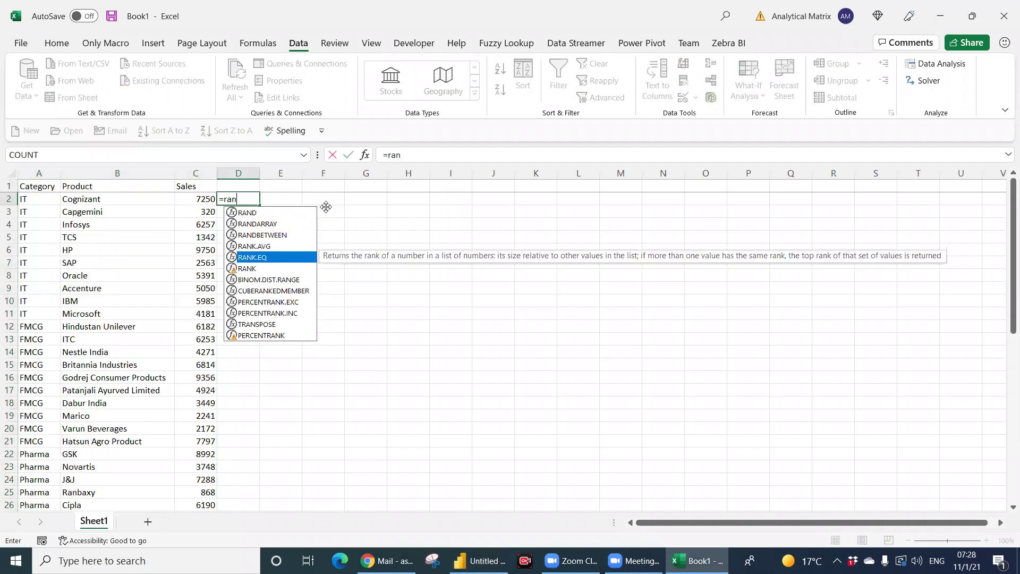
key("Down")
key("Tab")
key("Left")
type(",")
key("Left")
key("ctrl+shift+Down")
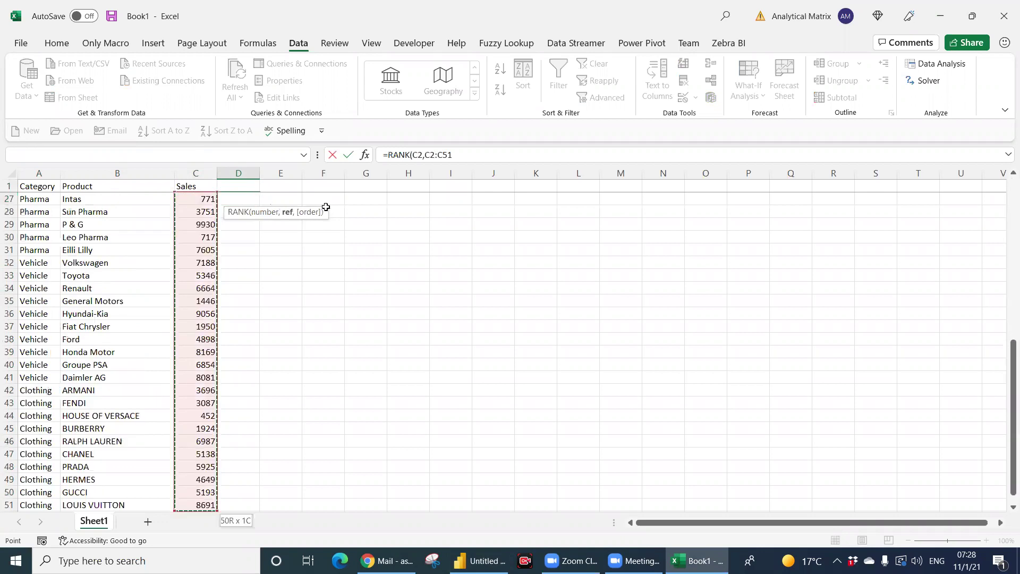
key("ctrl+shift+Return")
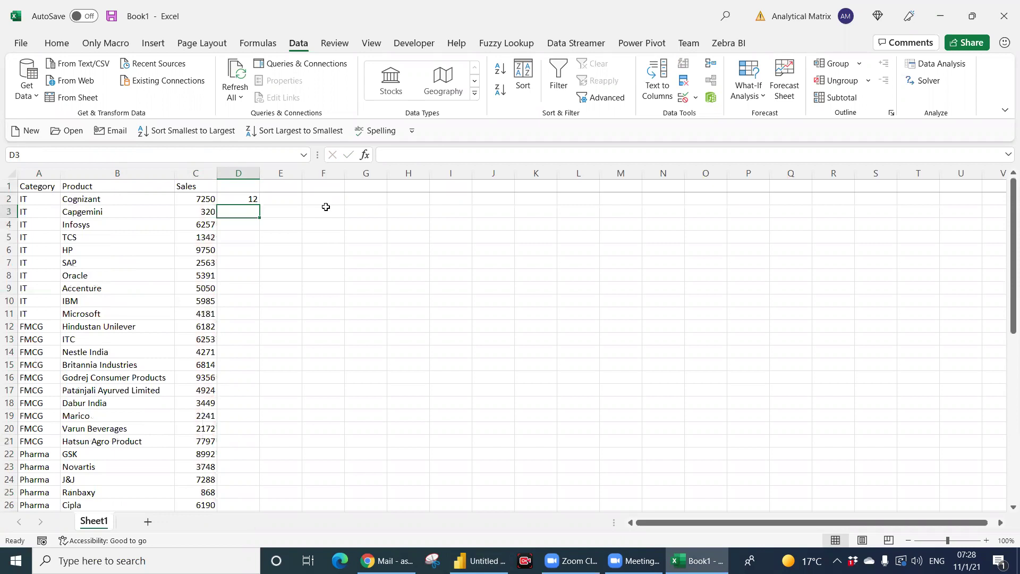
Copy the RANK formula from D2 down to D51.
key("Up")
key("ctrl+Down")
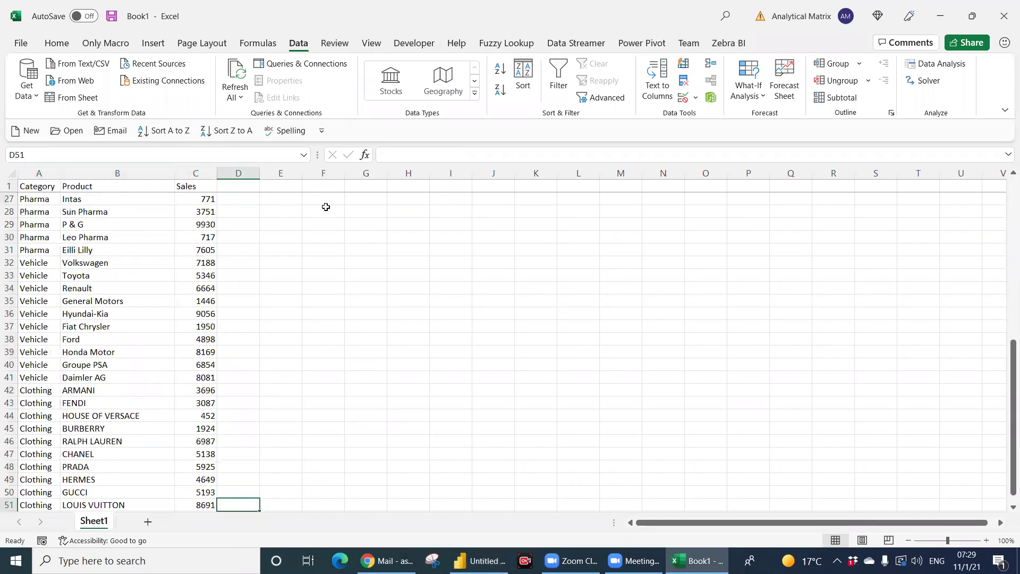
key("ctrl+shift+Up")
key("ctrl+Up")
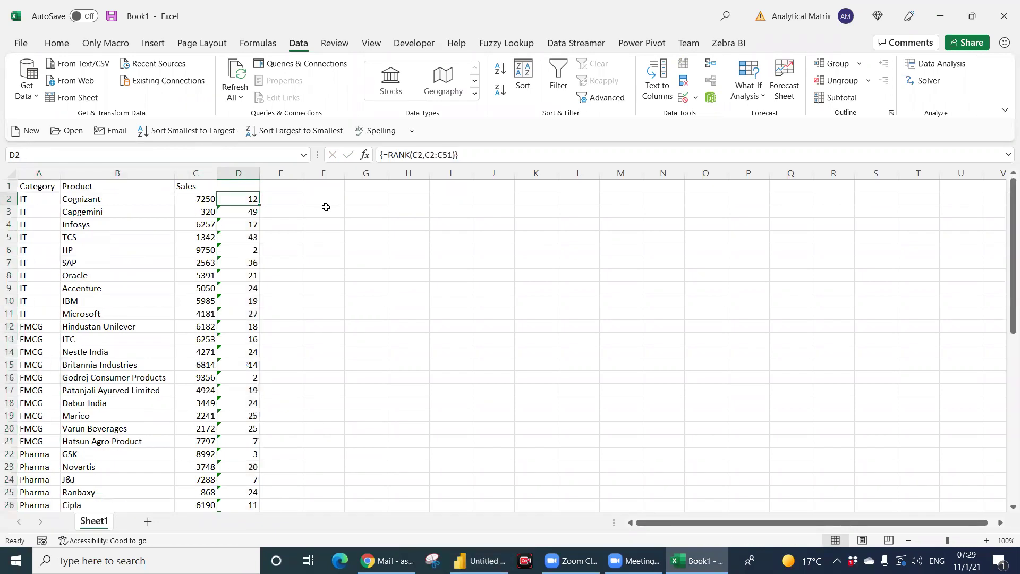
Examine the ranks in column D against the sales for duplicate ranks, including the Marico, Varun Beverages, Eilli Lilly and Volkswagen rows.
key("Down")
key("Down")
key("Down")
key("Down")
key("Down")
key("Down")
key("Down")
key("Down")
key("Down")
key("Down")
key("Down")
key("Down")
key("Down")
key("Down")
key("Down")
key("Down")
key("Down")
key("shift+Down")
key("shift+Left")
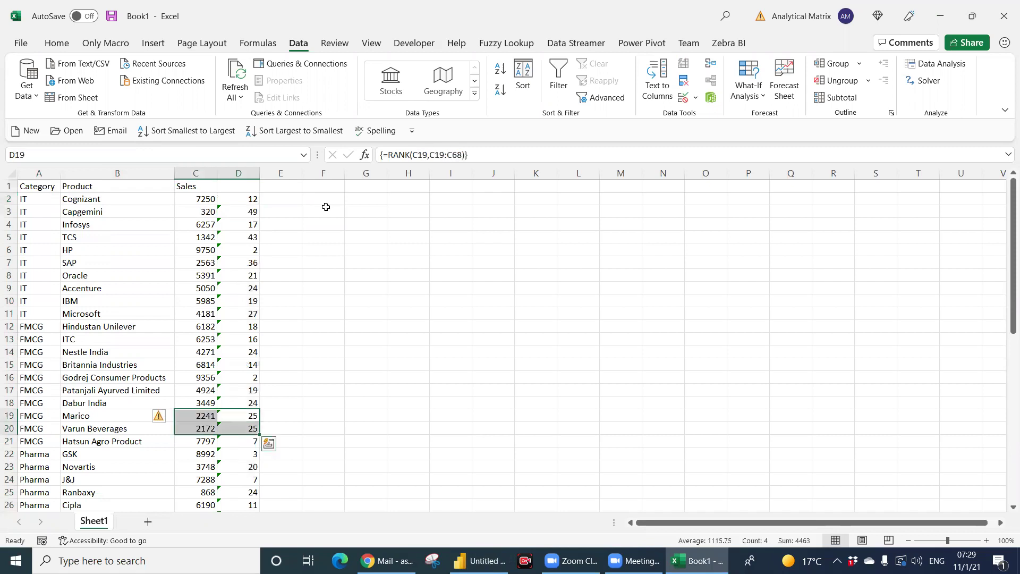
key("Down")
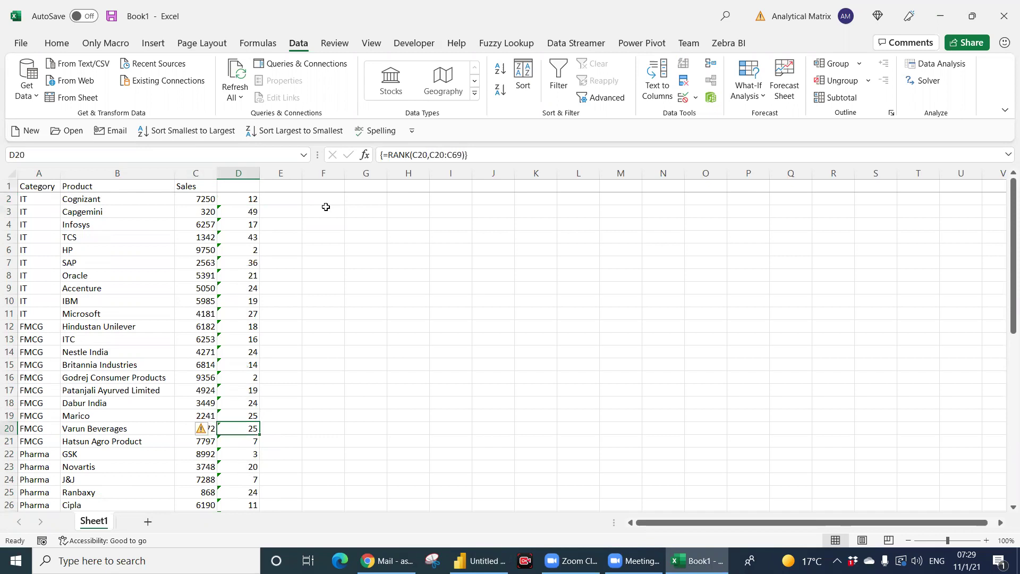
key("Down")
key("Down")
key("Down")
key("Down")
key("Down")
key("Down")
key("Down")
key("Down")
key("Down")
key("Down")
key("Down")
key("Down")
key("Down")
key("Down")
key("Down")
key("Down")
key("Down")
key("Up")
key("Up")
key("Up")
key("Up")
key("Up")
key("Up")
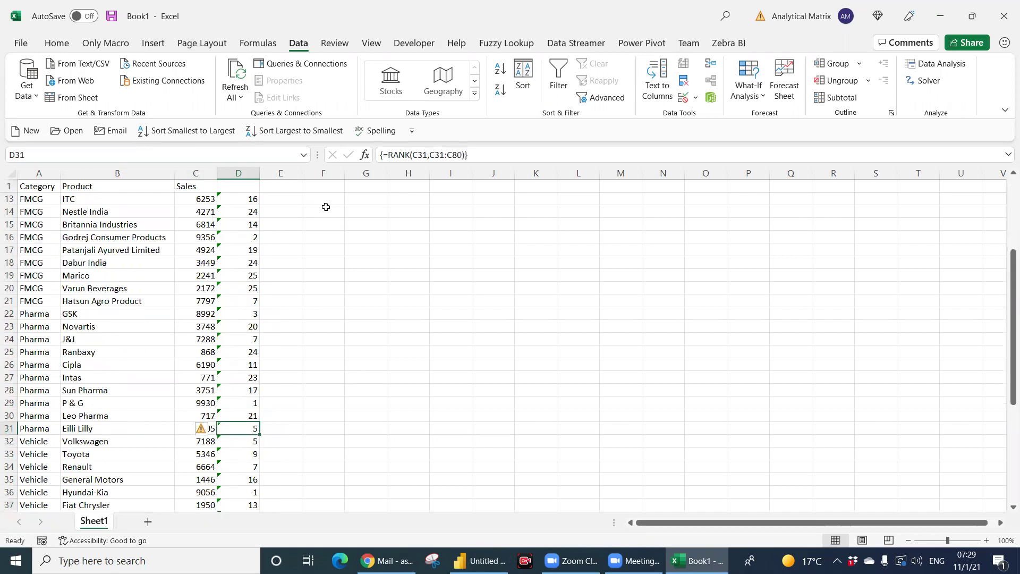
key("shift+Left")
key("shift+Down")
key("ctrl+Up")
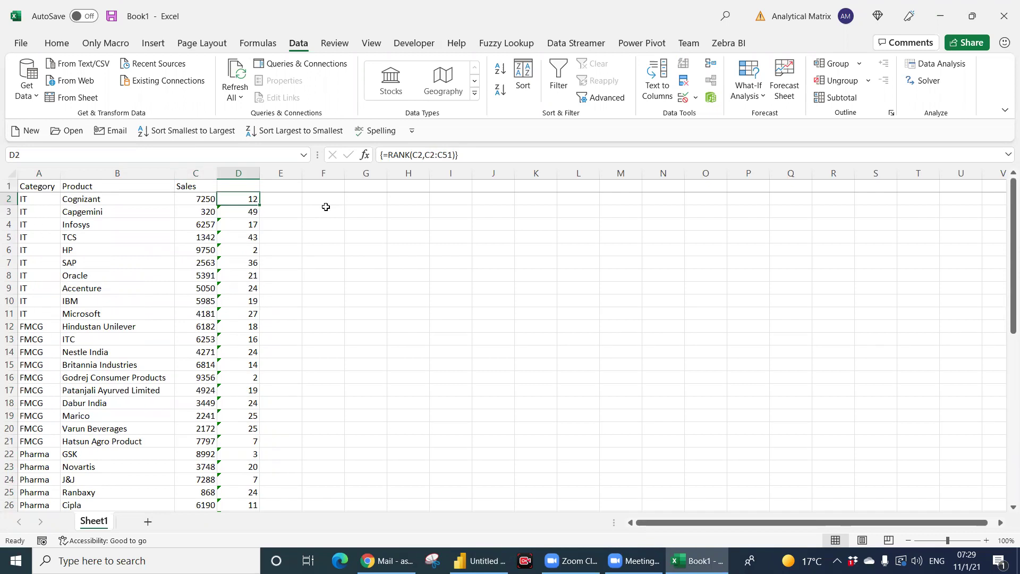
Inspect the cell references of the RANK formulas in D2 and D3.
key("F2")
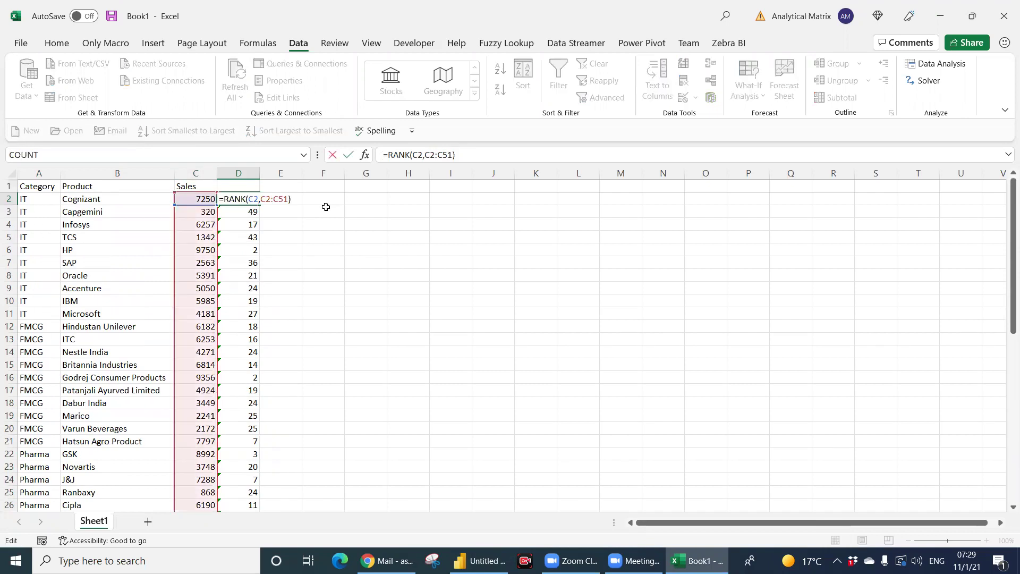
key("Escape")
key("Down")
key("F2")
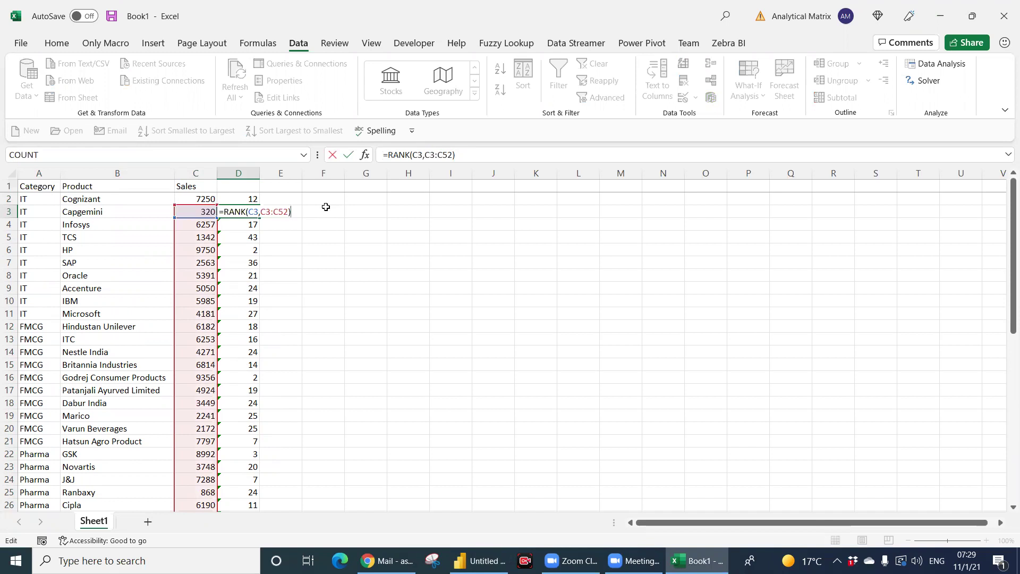
key("Escape")
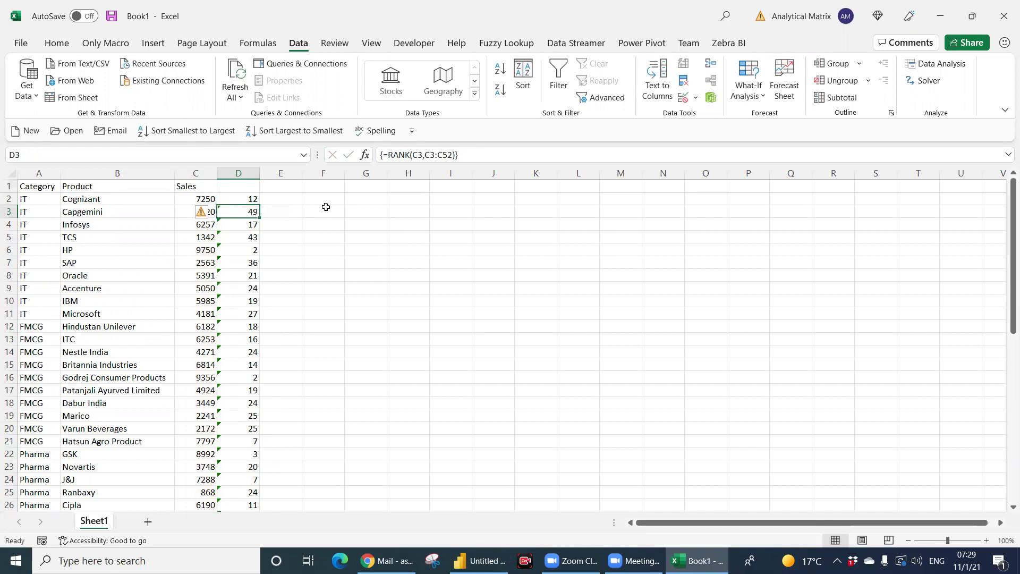
Review the Sales values in column C alongside the ranks in column D, from the first row to the last.
key("Up")
key("Left")
key("Down")
key("Down")
key("Down")
key("Down")
key("Up")
key("Up")
key("Up")
key("Up")
key("Up")
key("Down")
key("Down")
key("Down")
key("Up")
key("Up")
key("Up")
key("Down")
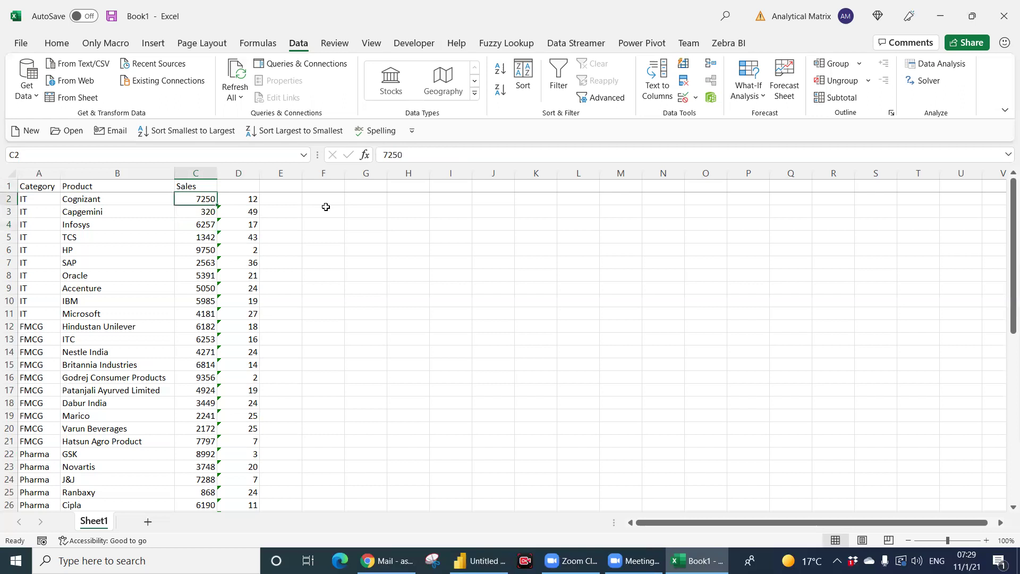
key("Right")
key("Down")
key("ctrl+Down")
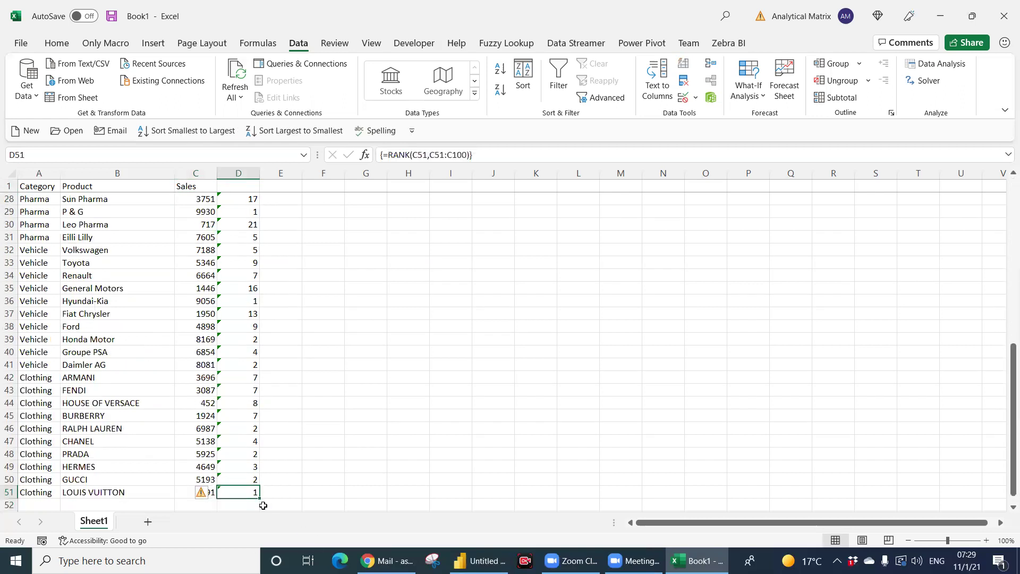
left_click(193, 242)
key("ctrl+Up")
key("Down")
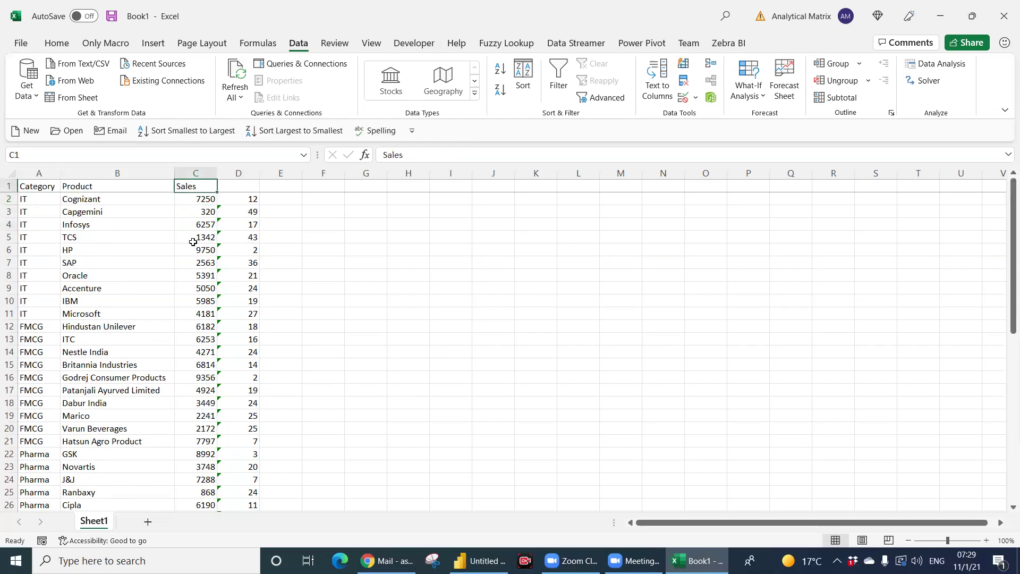
key("ctrl+shift+Down")
key("ctrl+shift+Up")
key("Right")
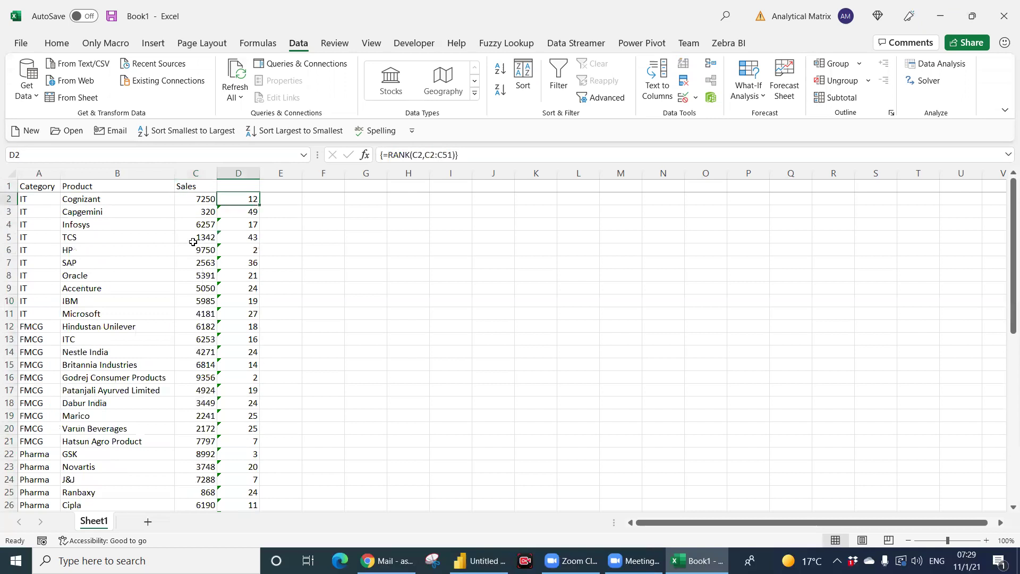
Inspect the reference range of the RANK formula in the last row, D51.
key("ctrl+Down")
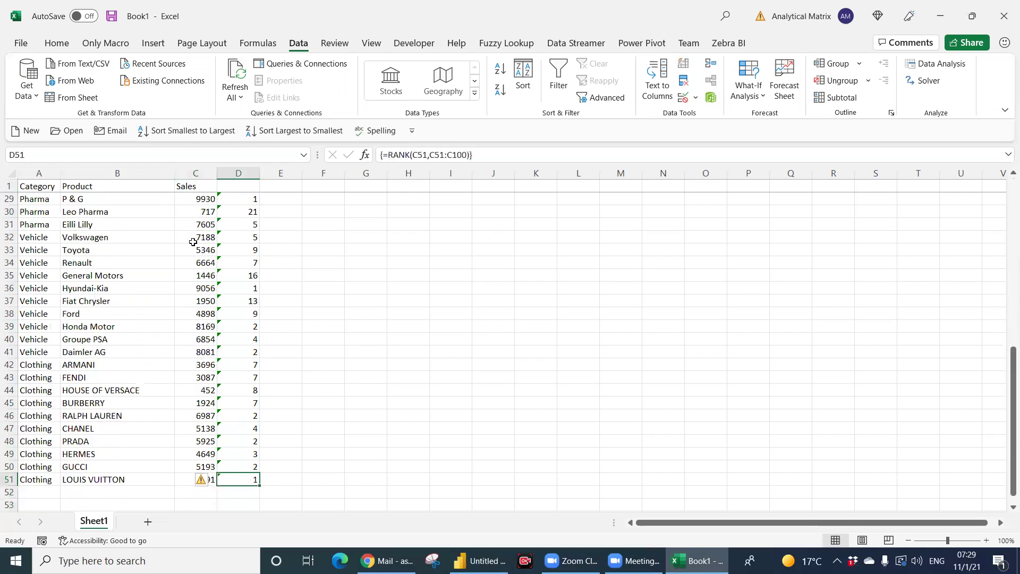
key("F2")
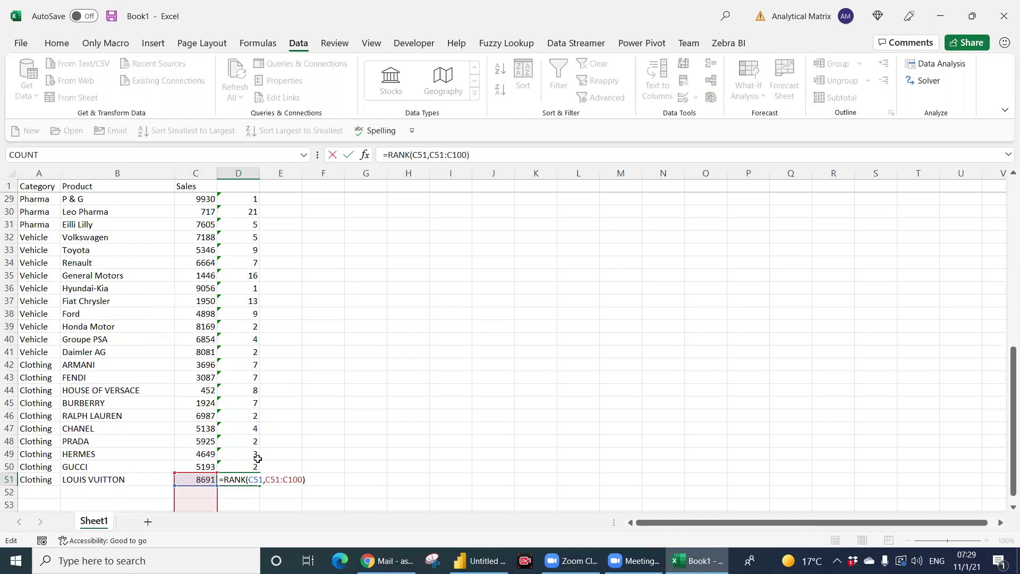
key("ctrl+shift+Return")
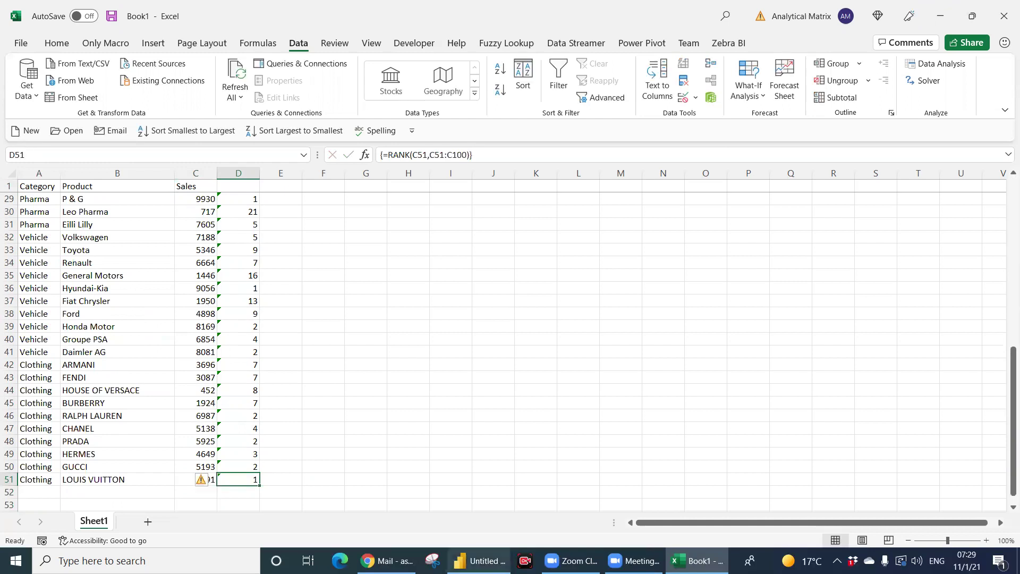
Switch to Power BI and start a measure Product Rank in the Measure table, with a RANKX function on its second line.
left_click(478, 560)
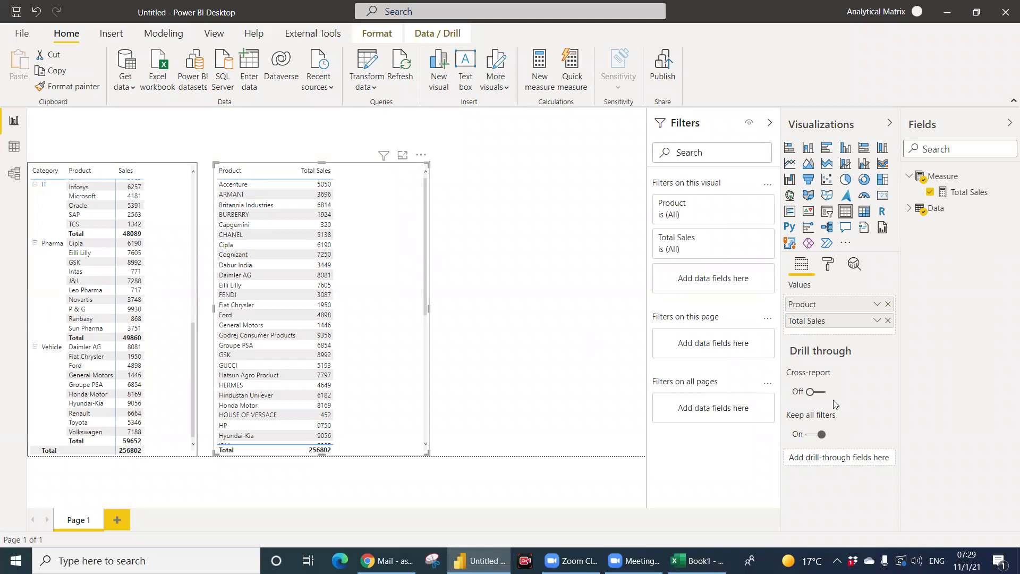
right_click(970, 194)
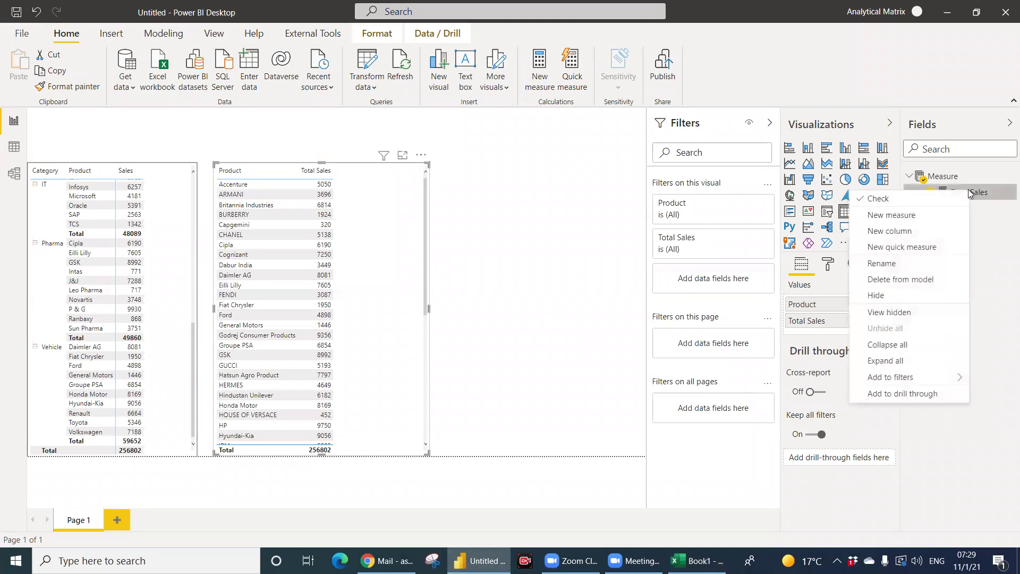
left_click(903, 221)
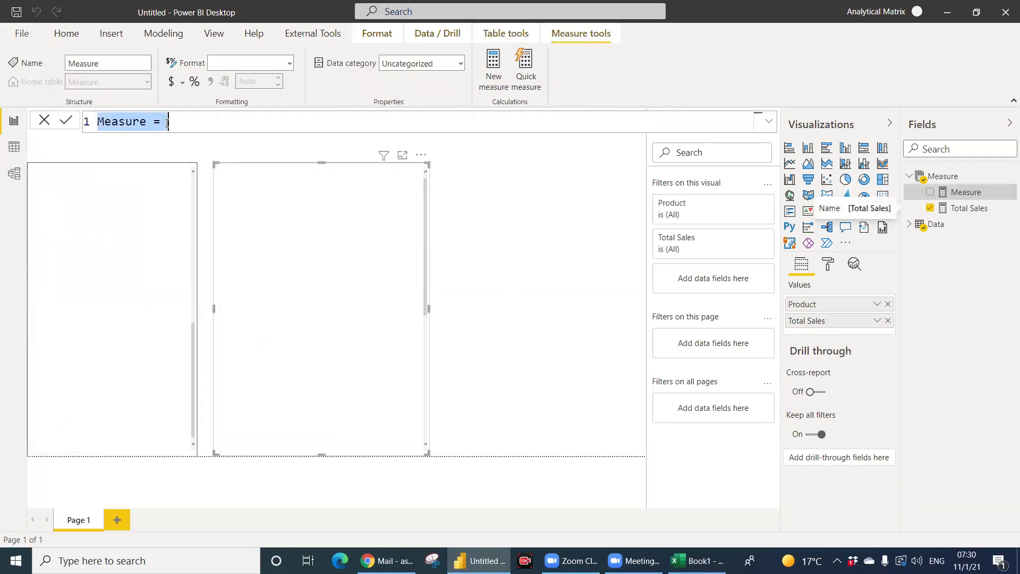
key("BackSpace")
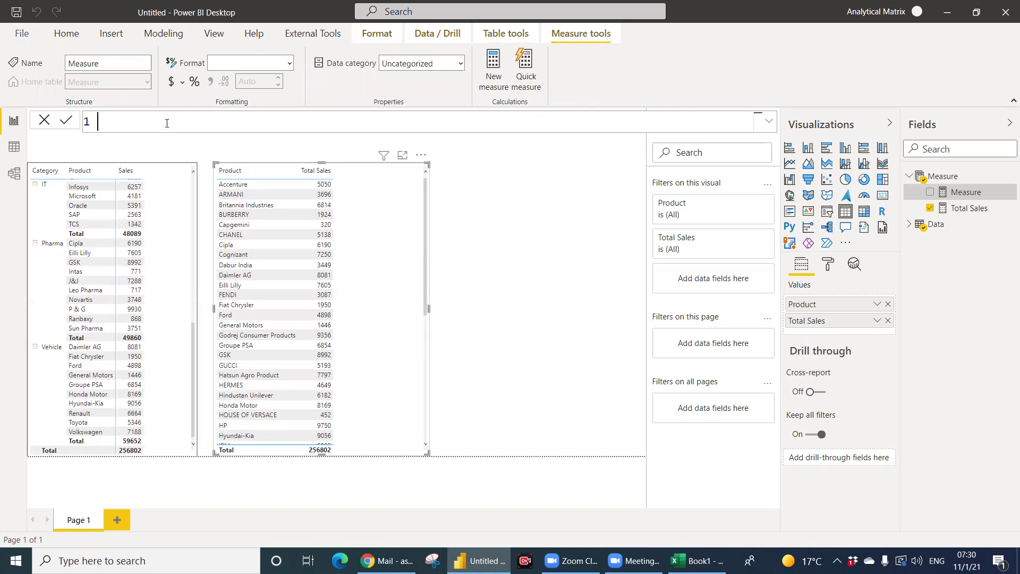
type("Product Rank=ran")
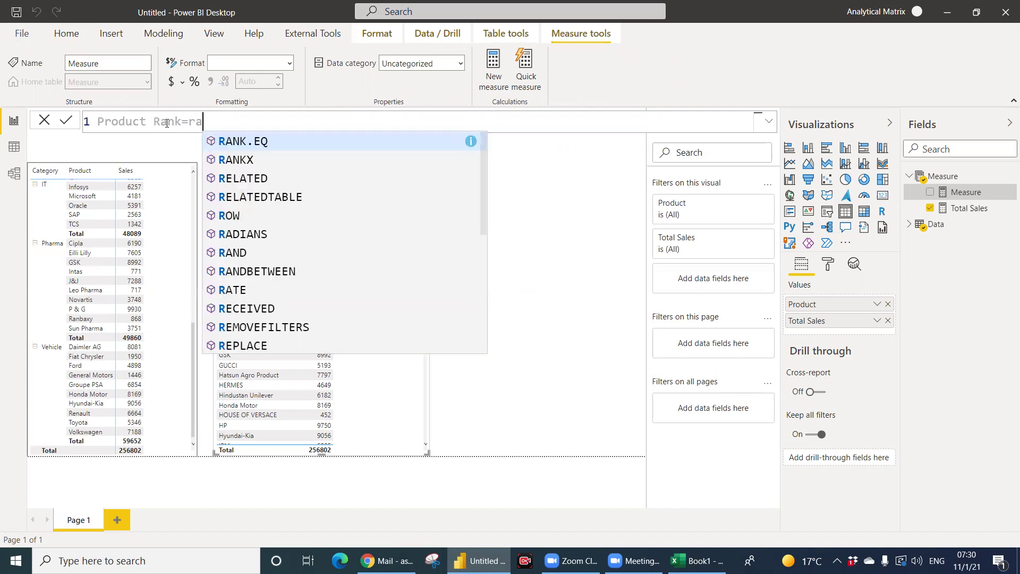
key("BackSpace")
key("BackSpace")
key("BackSpace")
key("shift+Return")
key("Tab")
key("Tab")
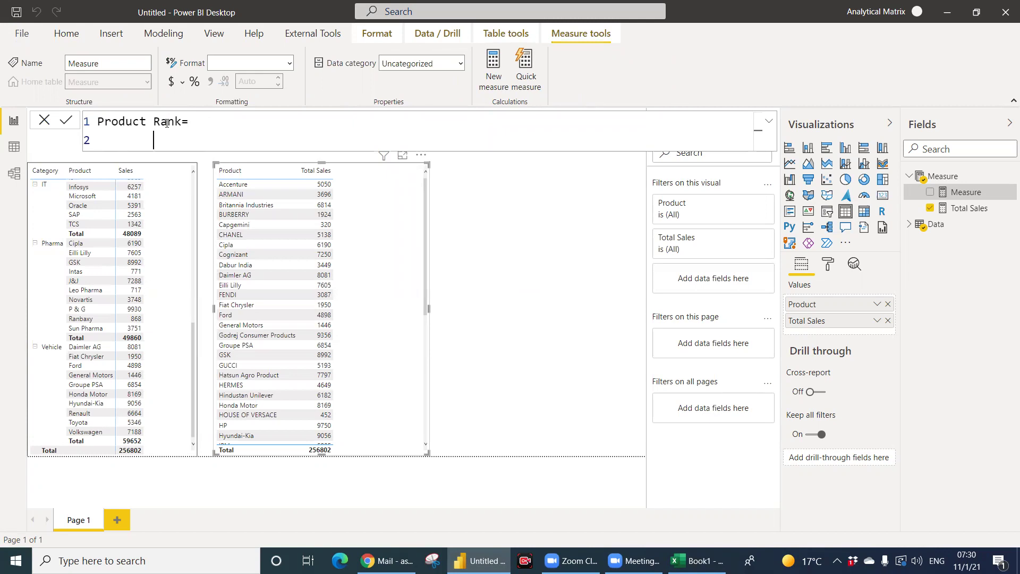
type("ran")
key("Down")
key("Tab")
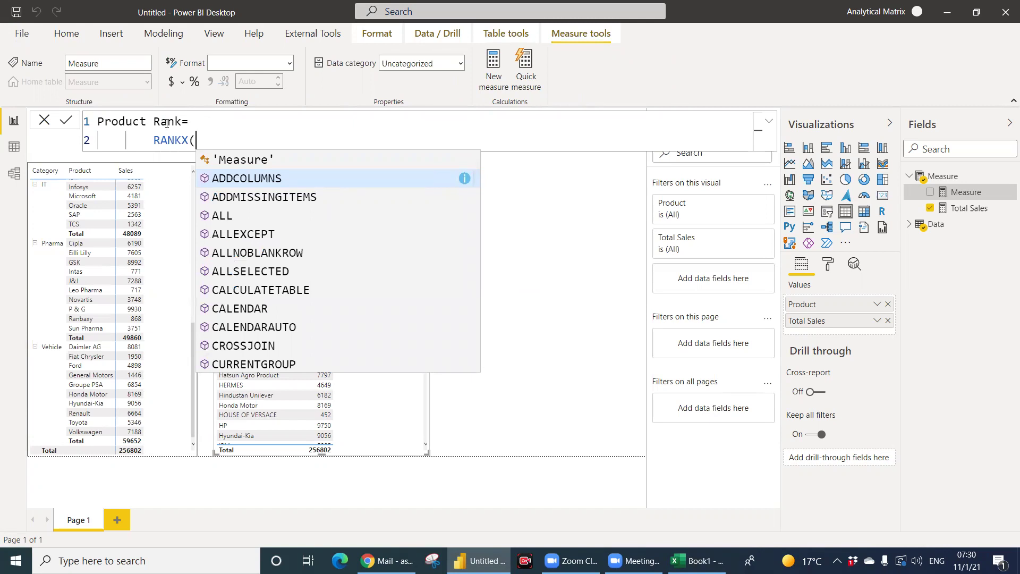
Look through the suggested functions for the table argument of RANKX.
key("Up")
key("Up")
key("Up")
key("Up")
key("Up")
key("Up")
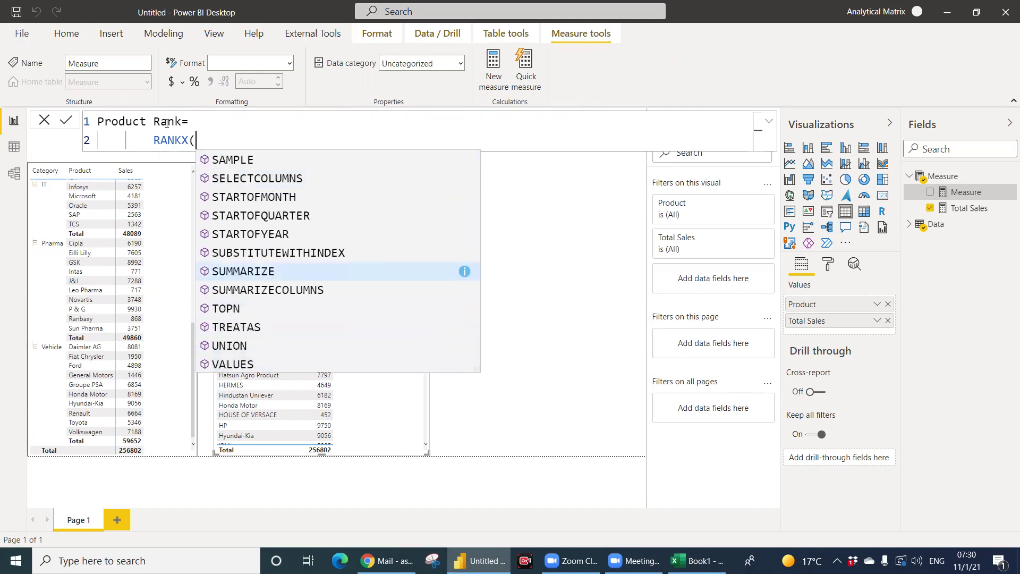
key("Up")
key("Up")
key("Up")
key("Up")
key("Up")
key("Up")
key("Up")
key("Up")
key("Up")
key("Up")
key("Up")
key("Up")
key("Up")
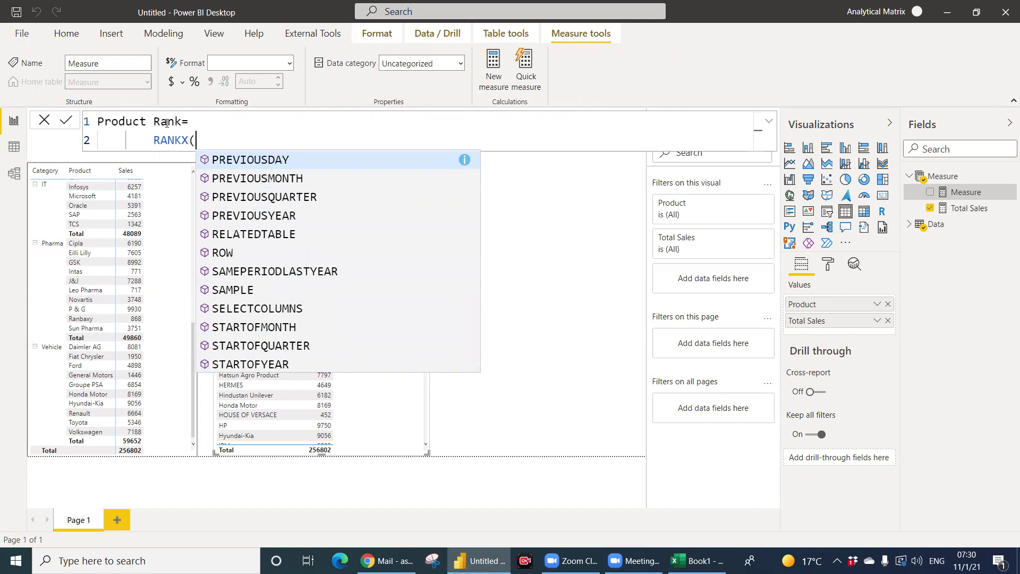
Enter Data as the table argument of RANKX.
type("data")
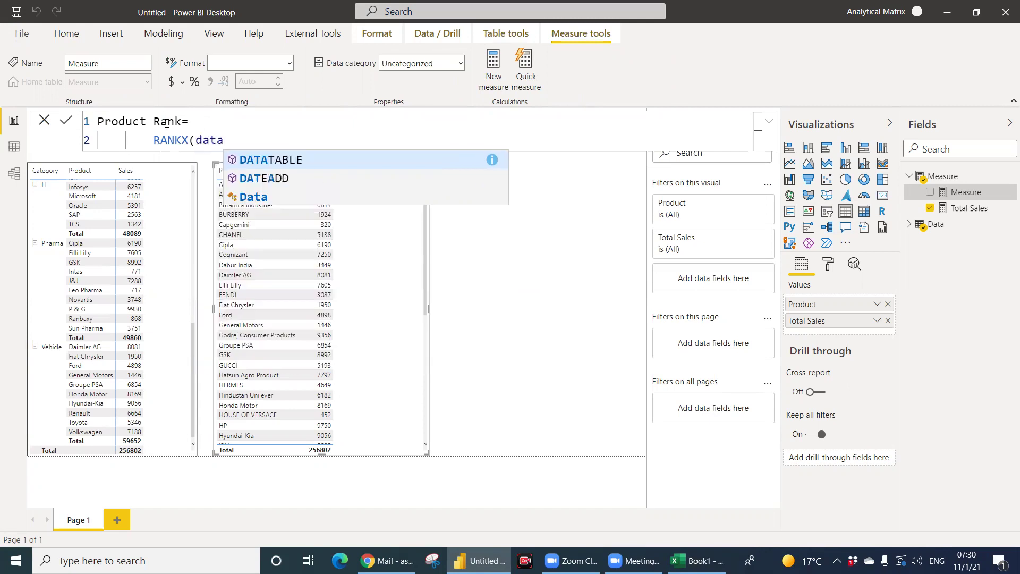
key("BackSpace")
key("BackSpace")
key("BackSpace")
key("BackSpace")
type("Data")
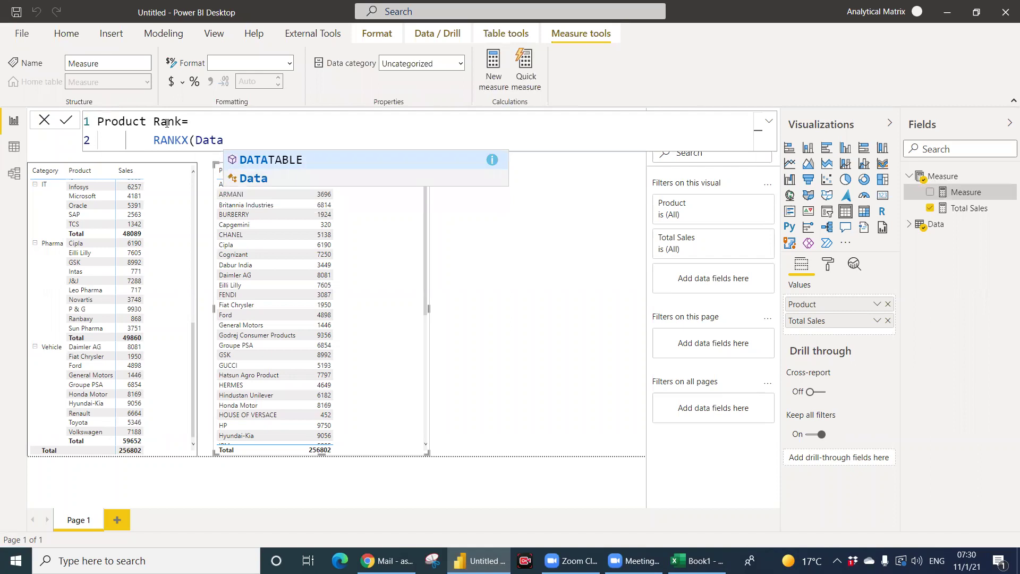
type(",")
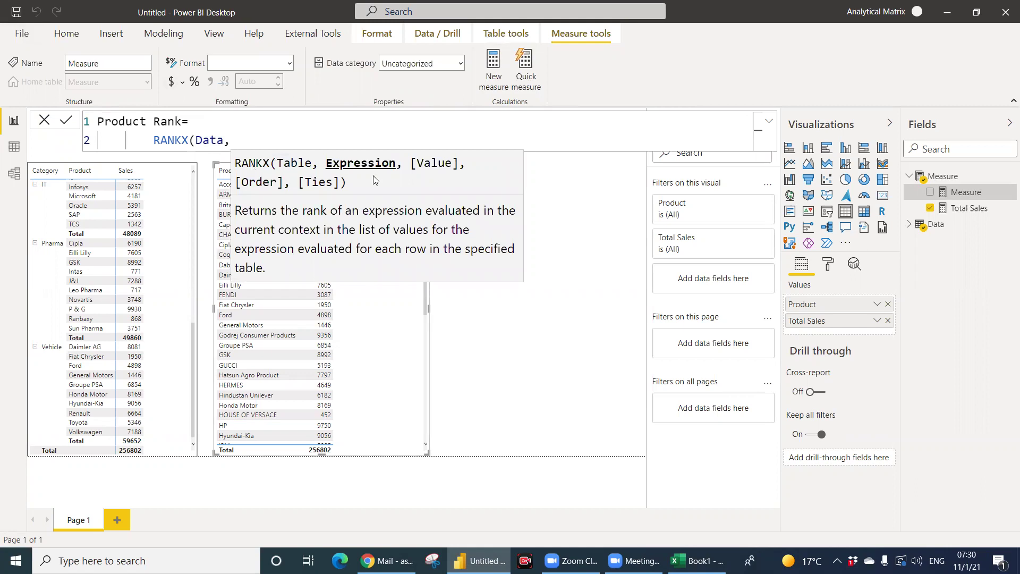
Add the [Total Sales] measure as the expression argument of RANKX.
type("tot")
key("Down")
key("Down")
key("Down")
key("Down")
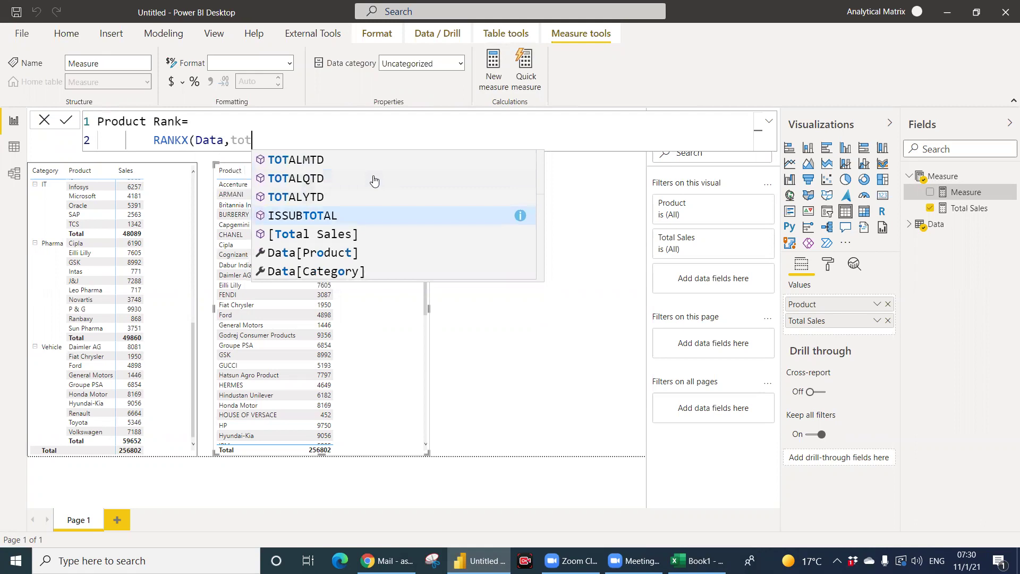
key("Tab")
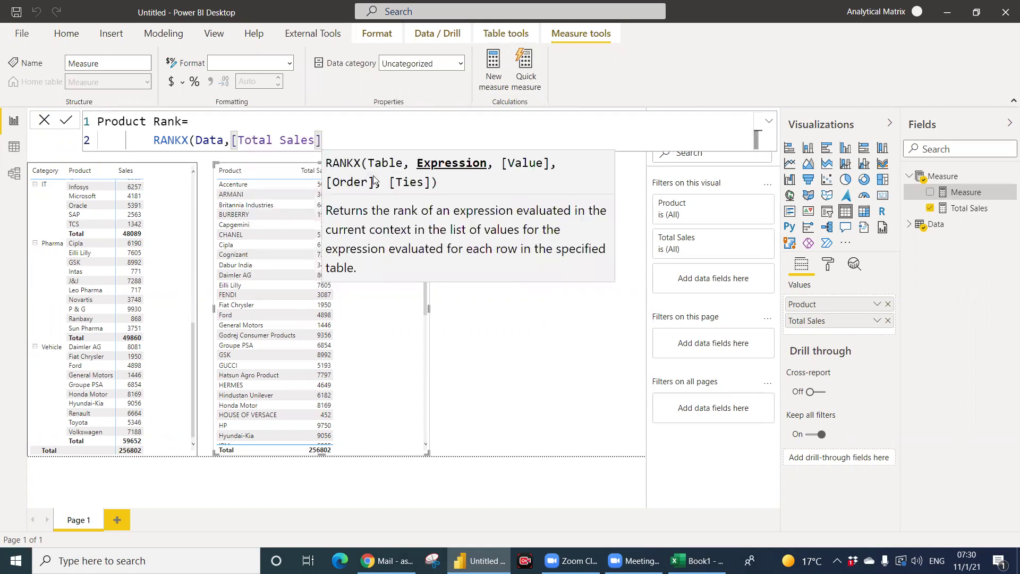
Finish the Product Rank formula with no value argument and DESC order, and add the measure to the product table.
type(",,")
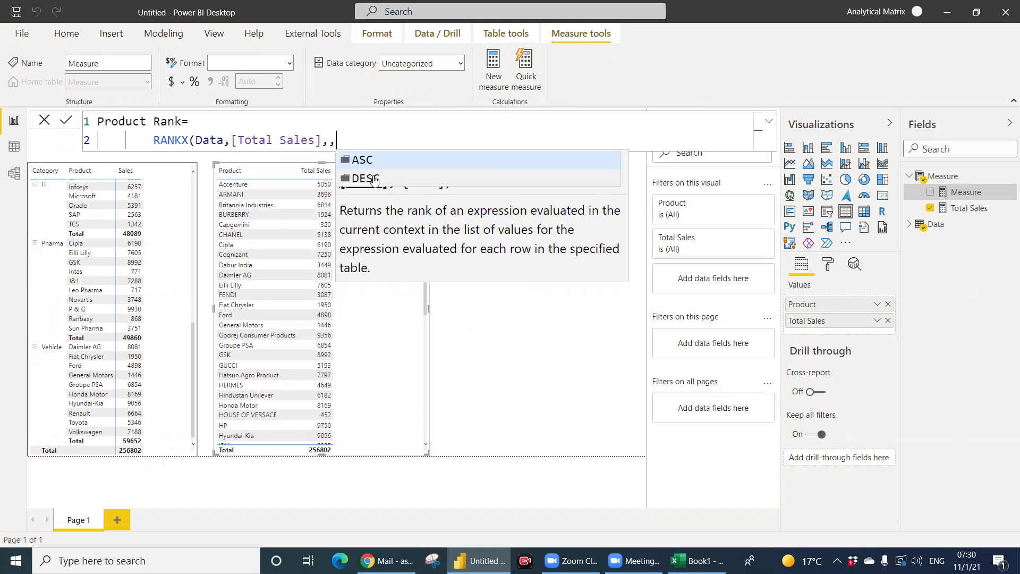
left_click(374, 179)
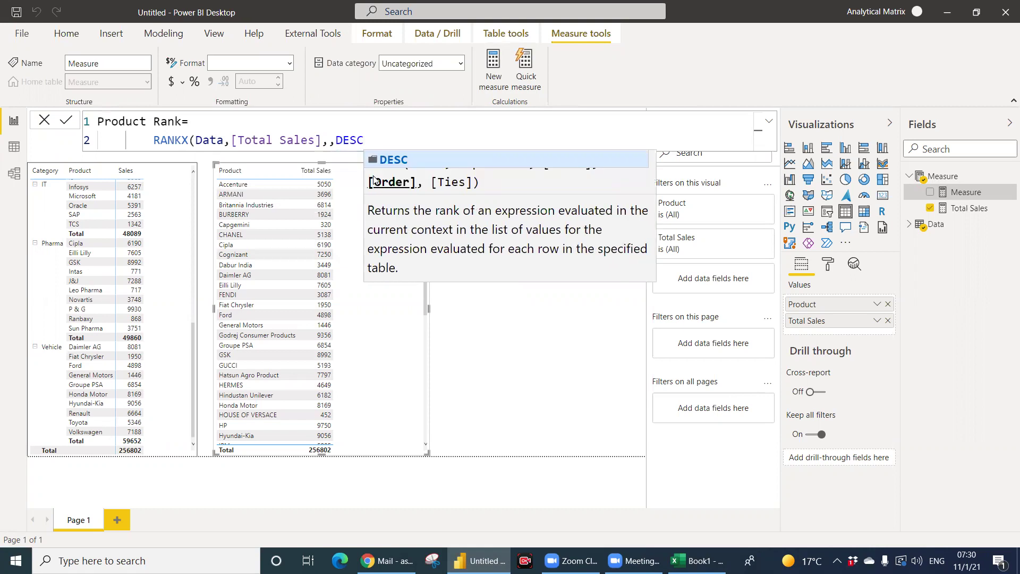
type(")")
key("Return")
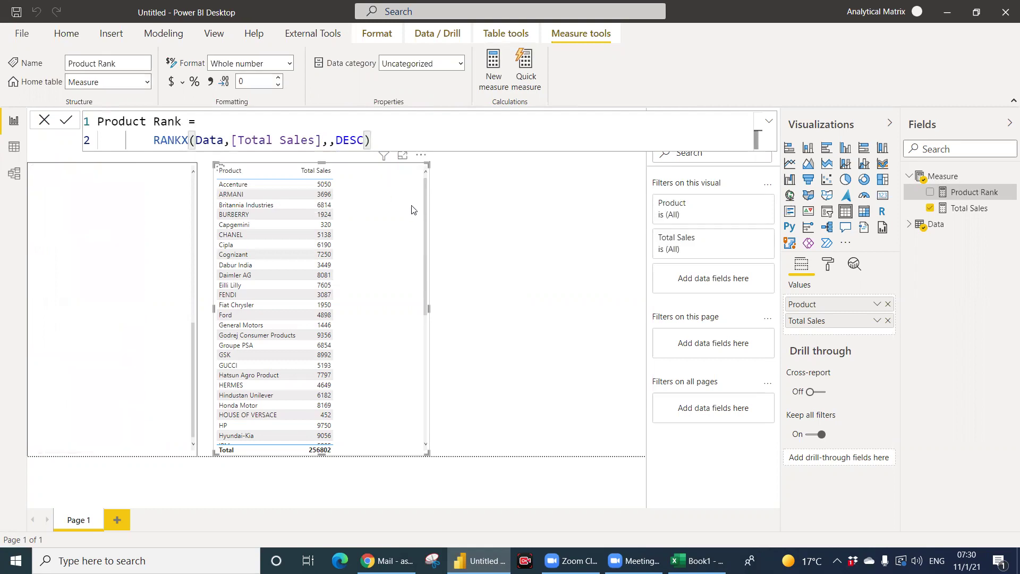
left_click_drag(967, 200, 392, 280)
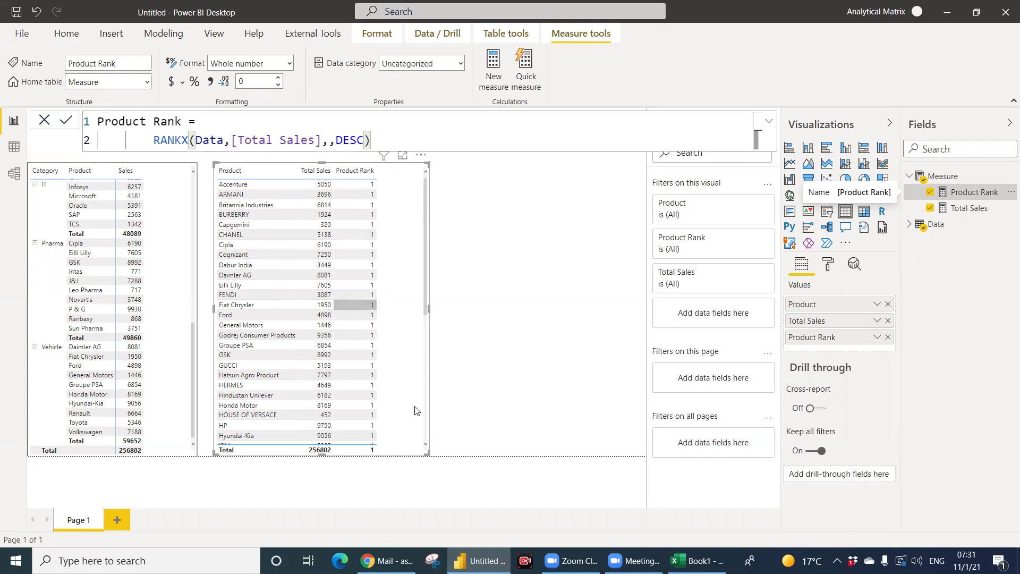
Switch to the Excel workbook and inspect the cell references of the RANK formula in D51.
key("alt+Tab")
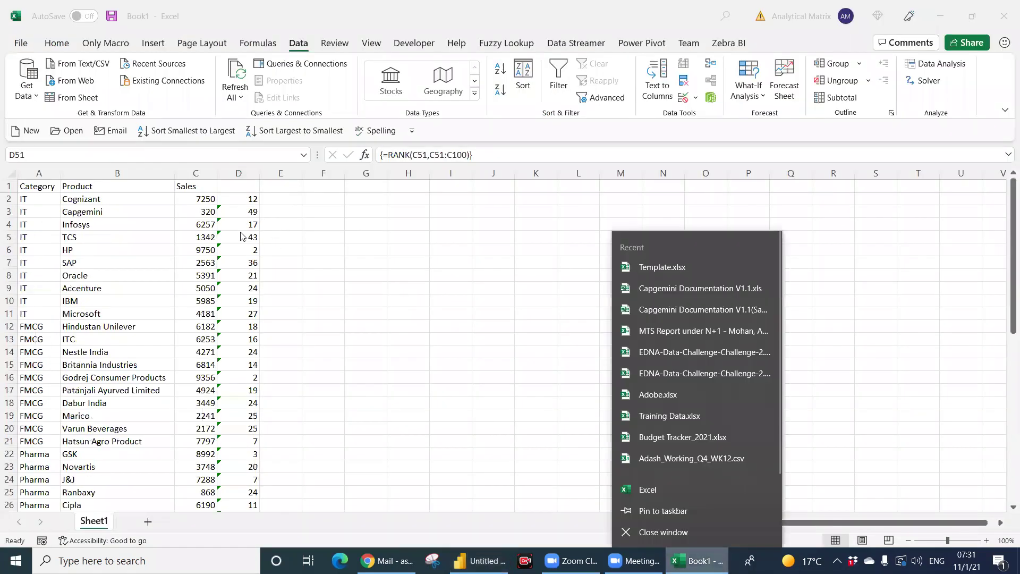
key("Escape")
key("F2")
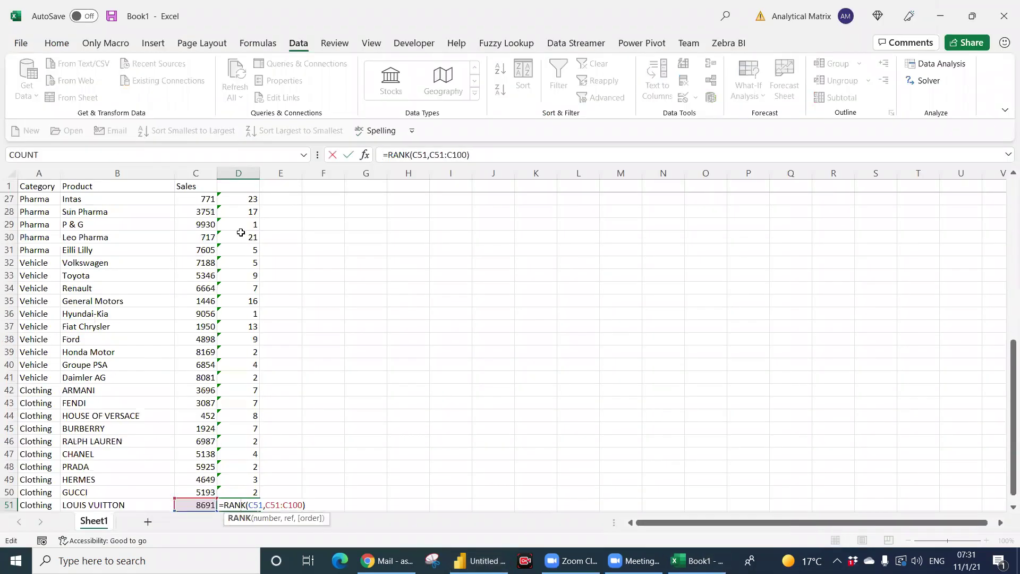
left_click(250, 263)
Make the reference range of the RANK formula in D2 absolute as $C$2:$C$51.
key("ctrl+Up")
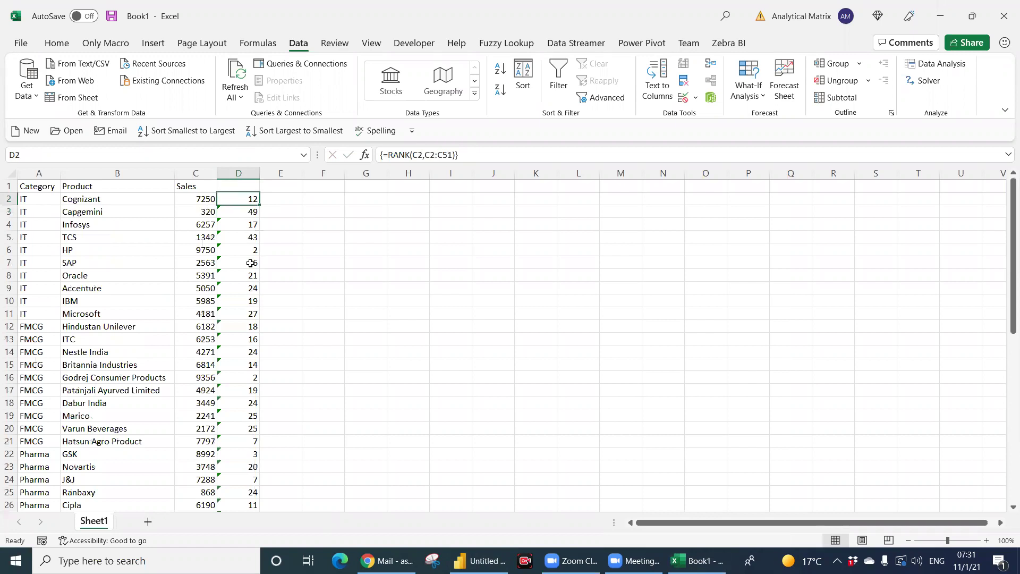
key("F2")
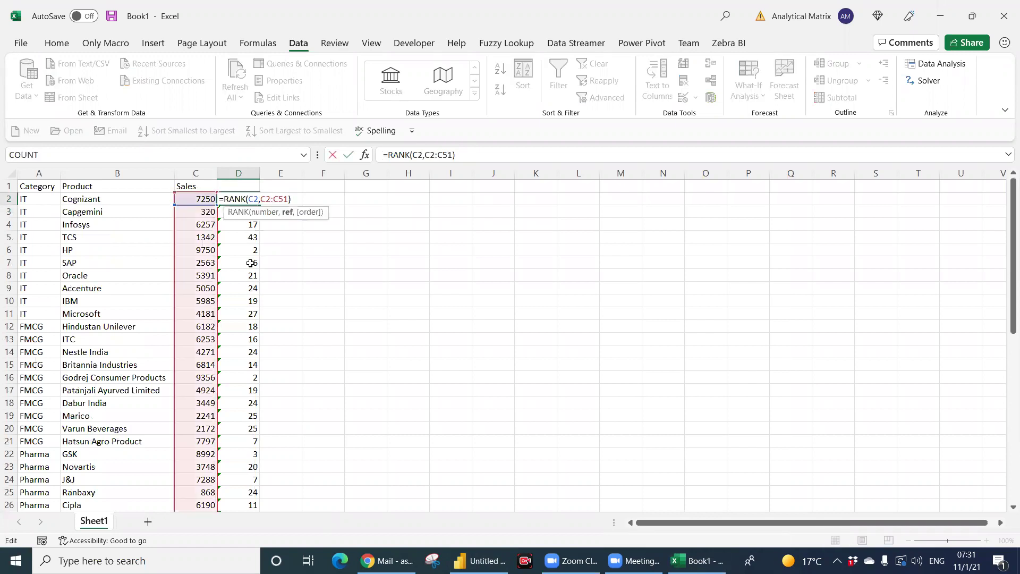
key("shift+Left")
key("shift+Left")
key("shift+Left")
key("shift+Left")
key("shift+Left")
key("shift+Left")
key("F4")
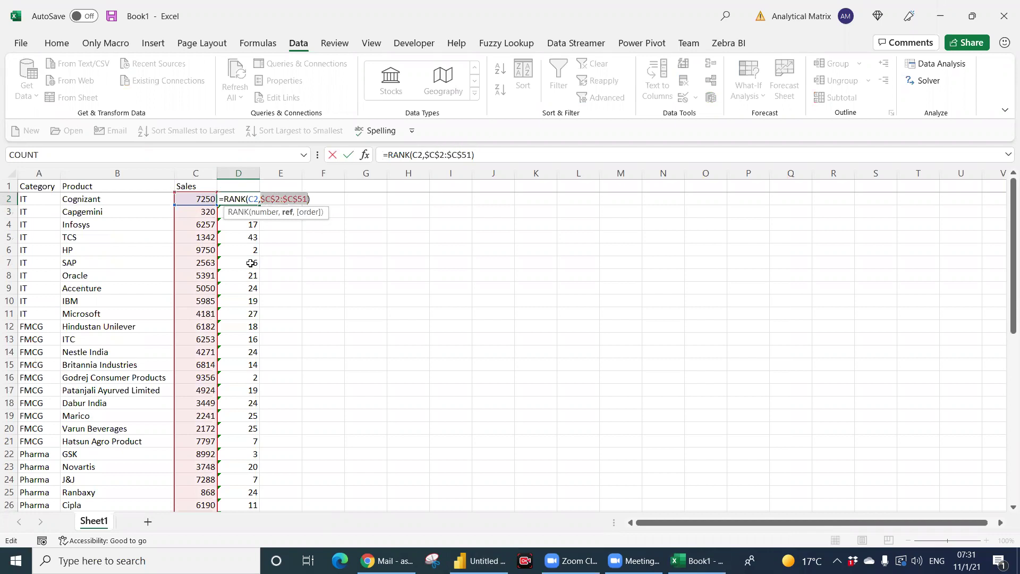
key("ctrl+shift+Return")
Fill the corrected RANK formula down column D through row 51.
key("ctrl+shift+Down")
key("ctrl+Up")
key("Down")
key("ctrl+Down")
key("Down")
key("Up")
key("Up")
key("Up")
key("Up")
key("Up")
key("Up")
key("Up")
key("Up")
key("Up")
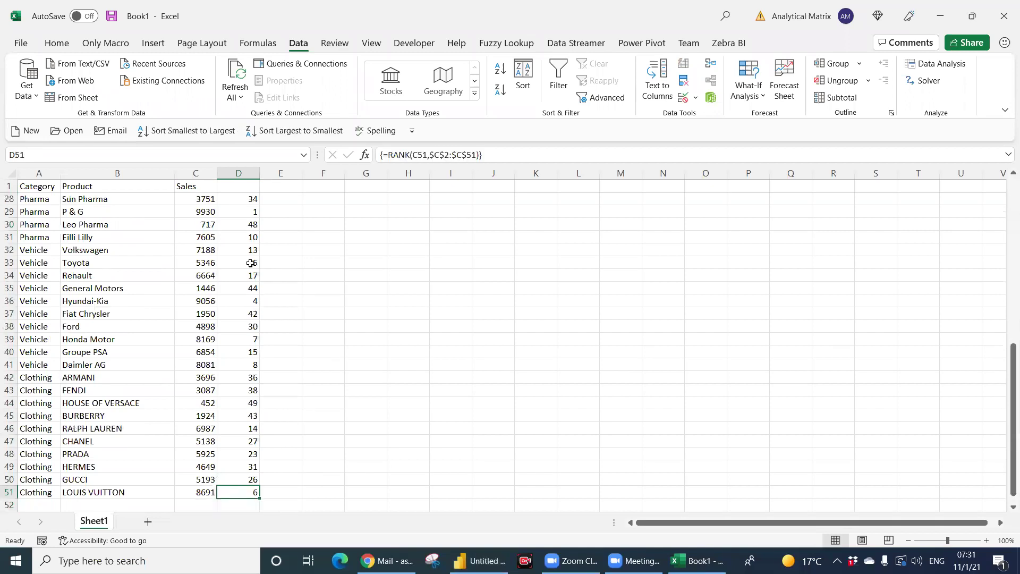
Look through the recalculated product ranks in column D from first to last row.
key("ctrl+Up")
key("Down")
key("Down")
key("Down")
key("Down")
key("Down")
key("Down")
key("Down")
key("Down")
key("Down")
key("Down")
key("Down")
key("Down")
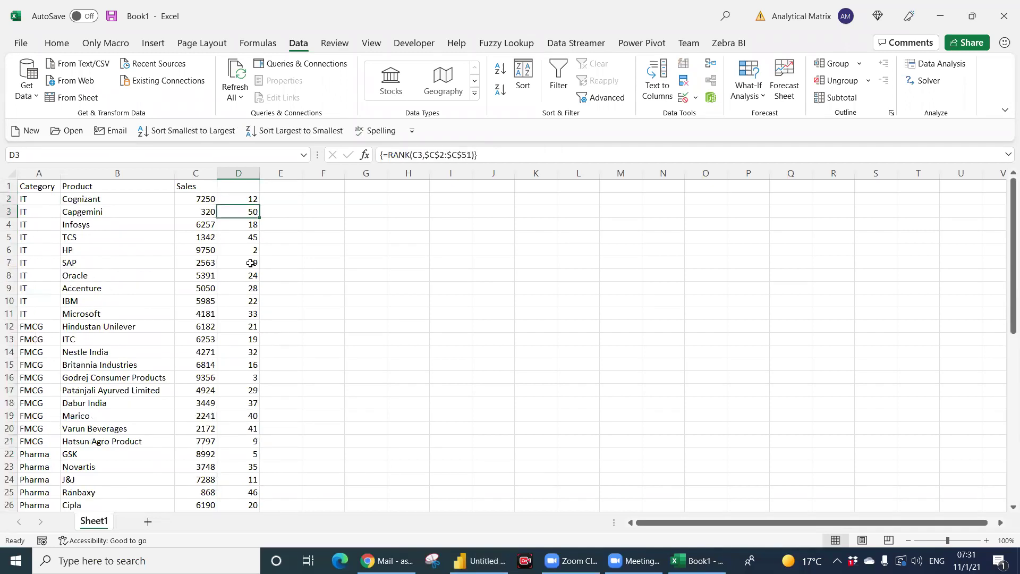
key("ctrl+Down")
key("Up")
key("Up")
key("ctrl+Up")
key("Down")
Switch to Power BI and replace the table argument of Product Rank's RANKX with all(Data[Product]).
left_click(480, 560)
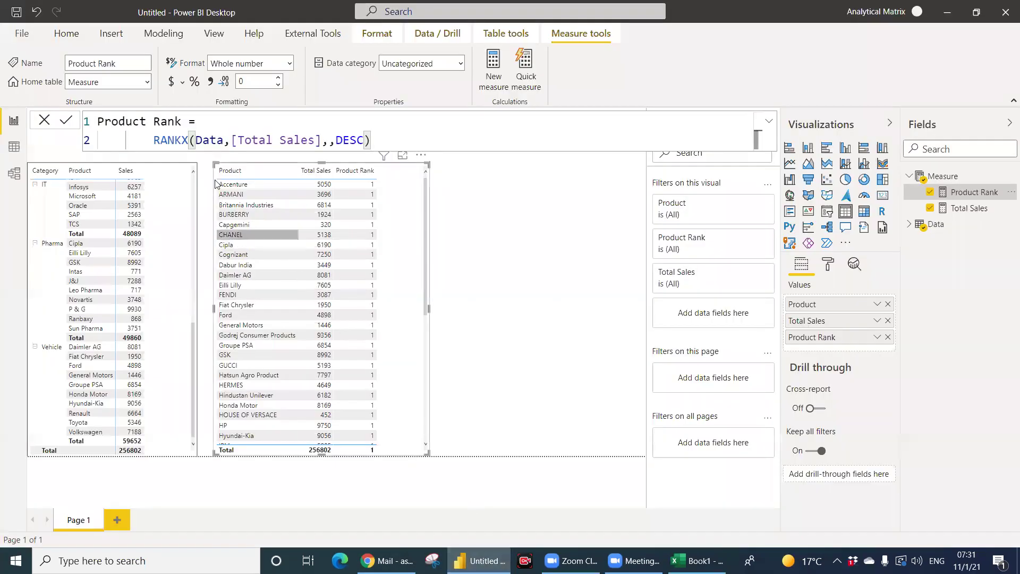
left_click(193, 140)
type("all")
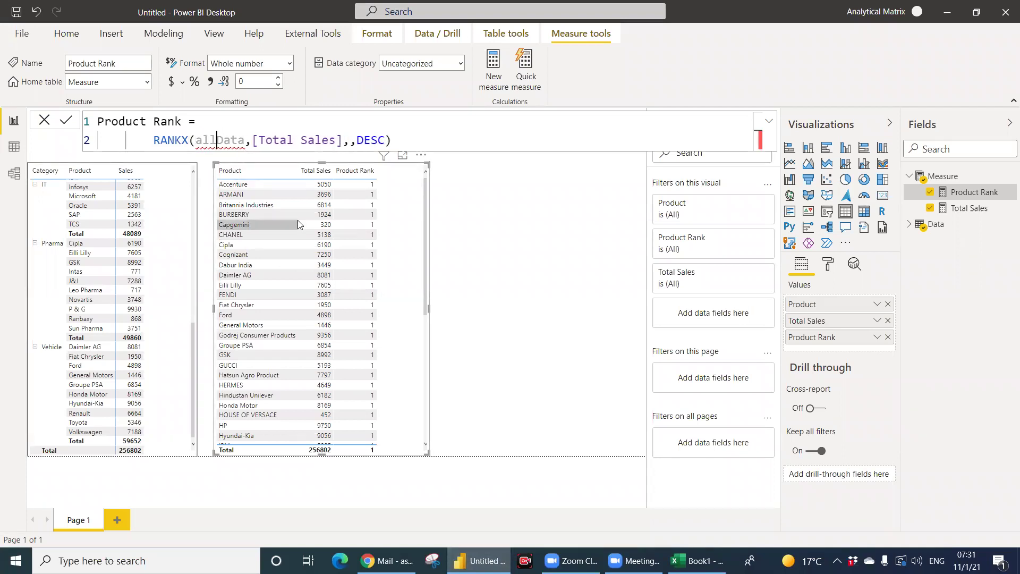
type("(")
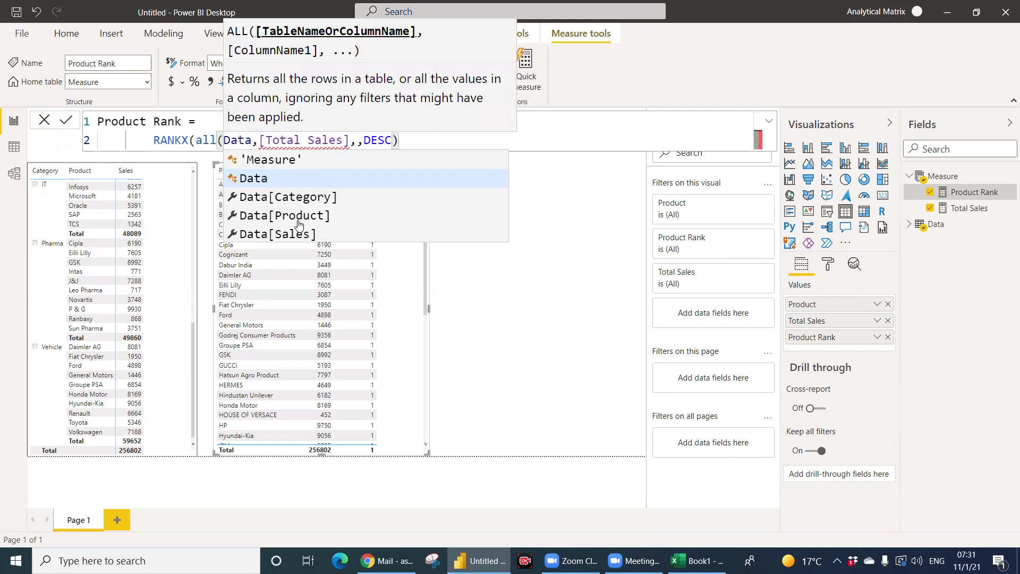
key("Down")
key("Down")
key("Down")
key("Up")
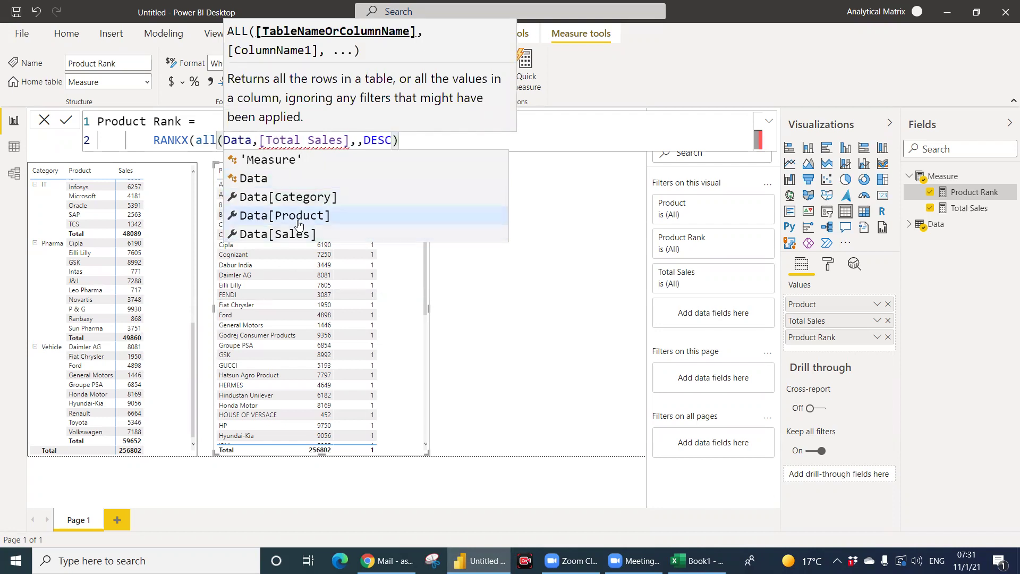
key("Tab")
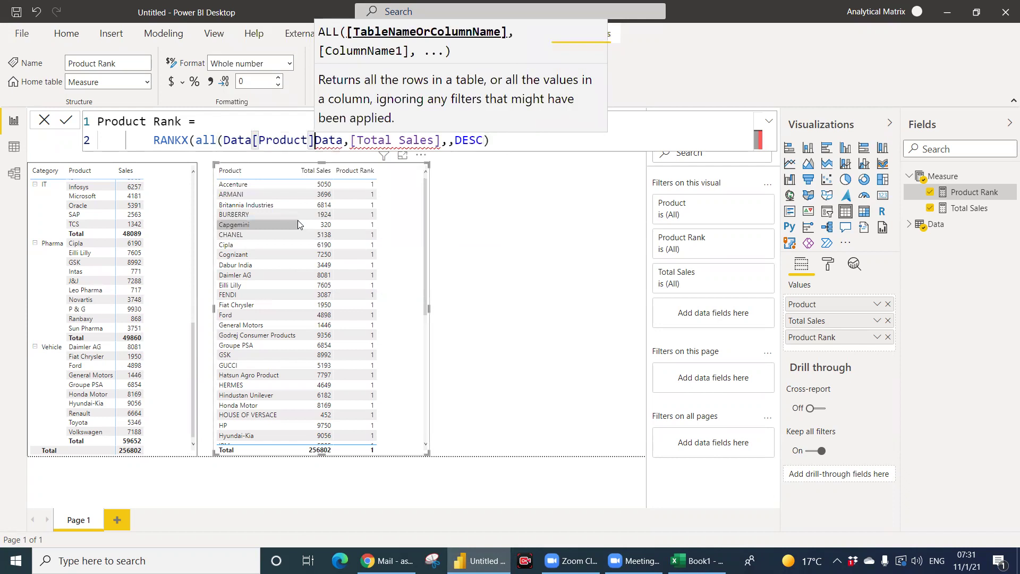
key("Delete")
key("Delete")
key("Delete")
key("Delete")
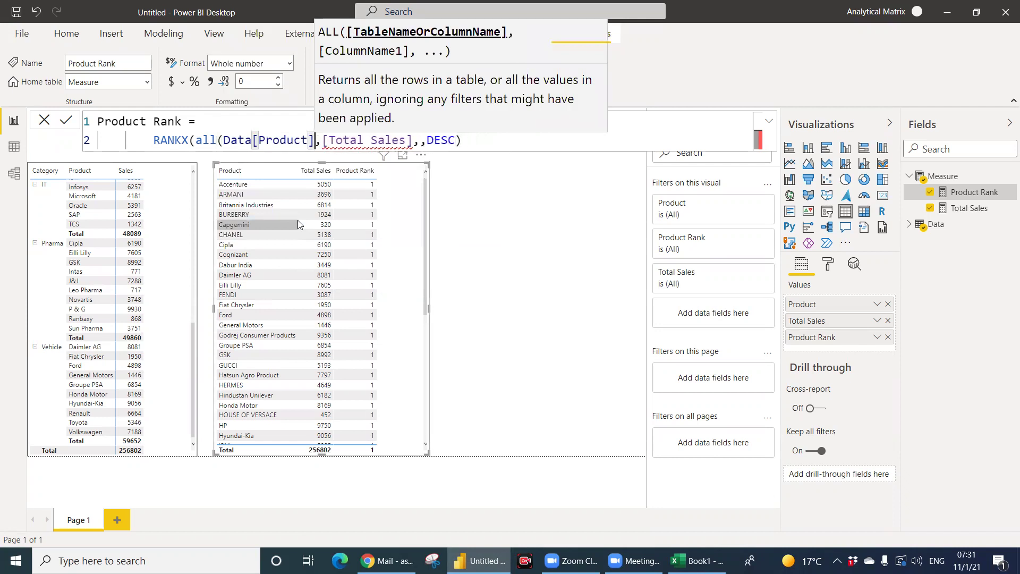
type(")")
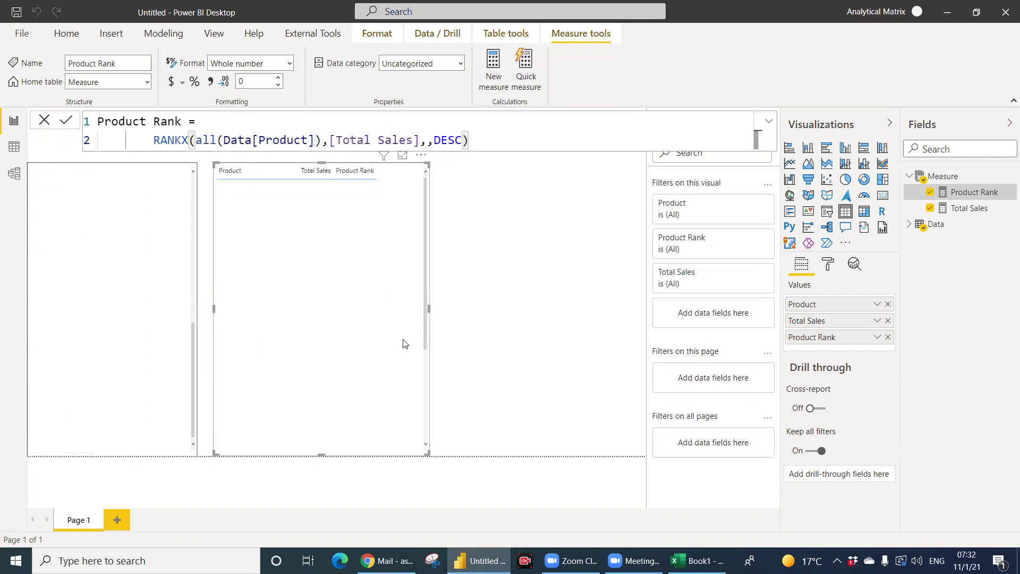
Sort the product table by Total Sales in descending order and place it, narrowed, beside the category matrix.
left_click(311, 171)
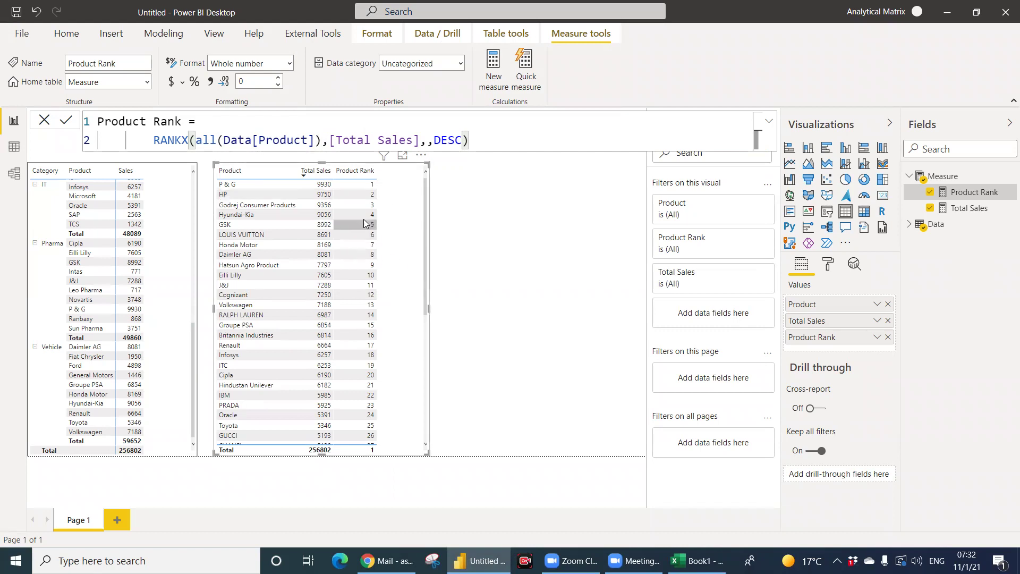
mouse_move(402, 319)
left_mouse_down()
mouse_move(422, 317)
mouse_move(398, 311)
left_mouse_up()
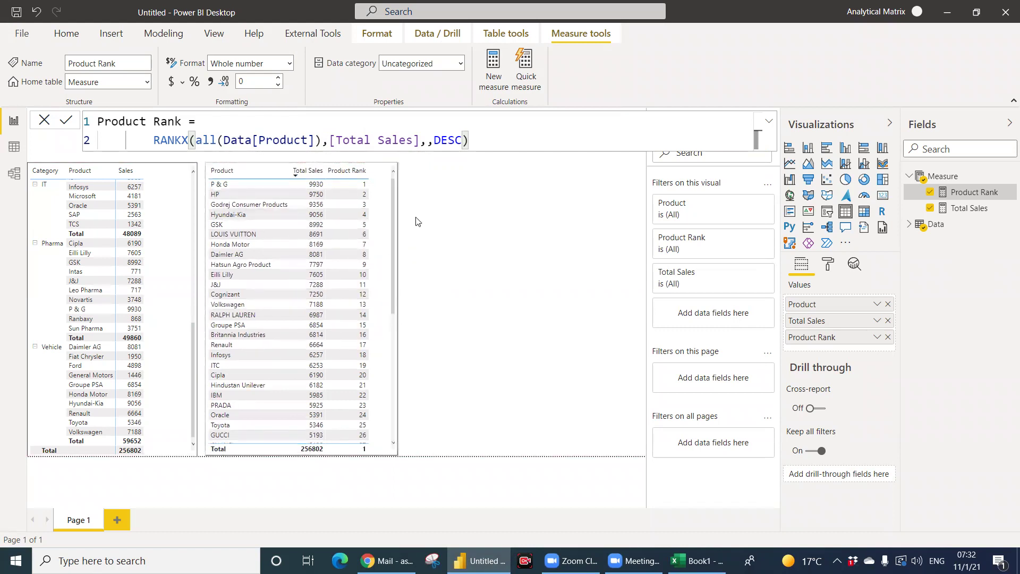
Duplicate the product rank table and place the copy beside the original.
left_click(384, 244)
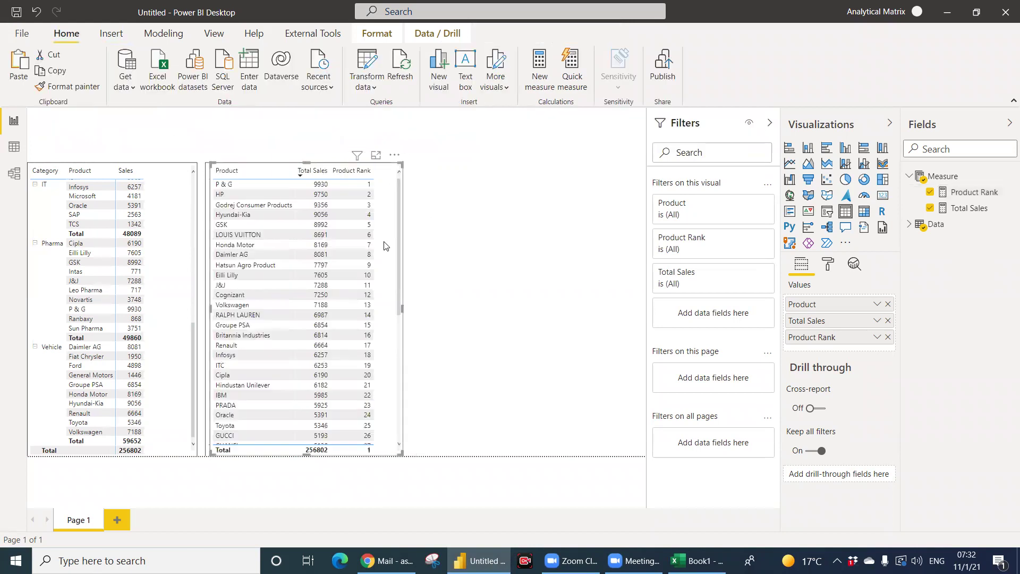
key("ctrl+c")
key("ctrl+v")
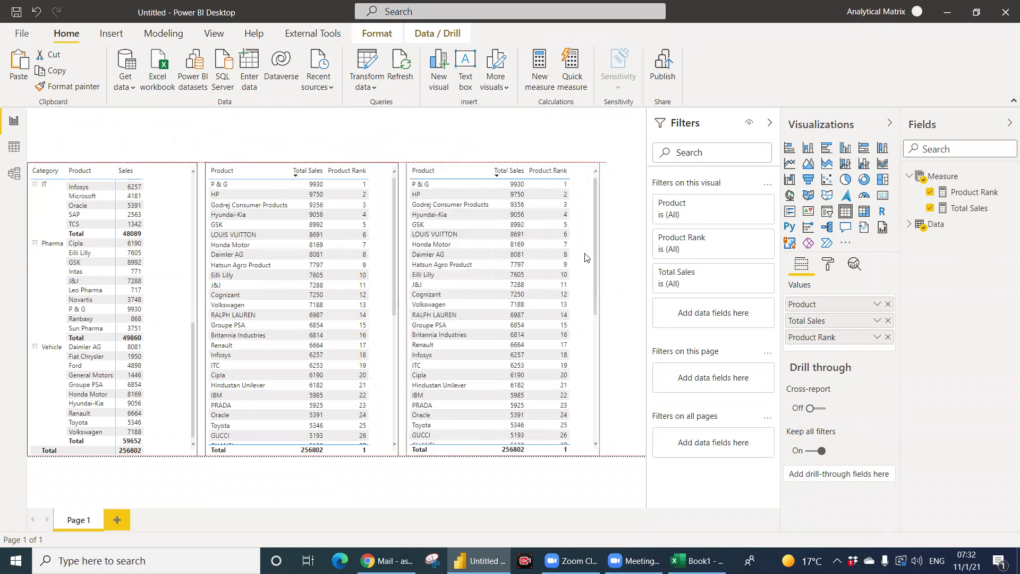
Start a measure Category Rank in the Measure table, with a RANKX function on its second line.
left_click(977, 194)
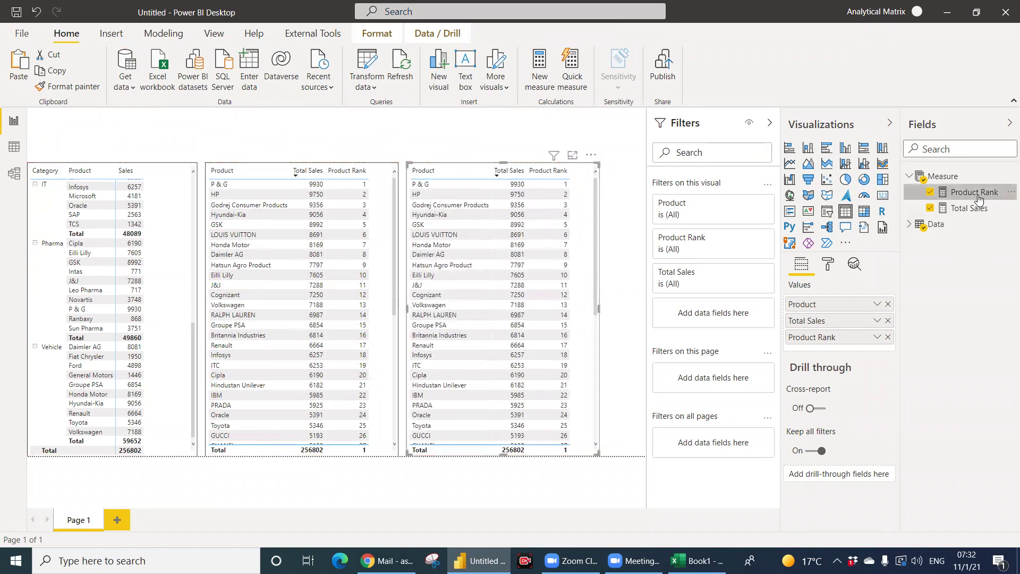
right_click(978, 195)
key("Escape")
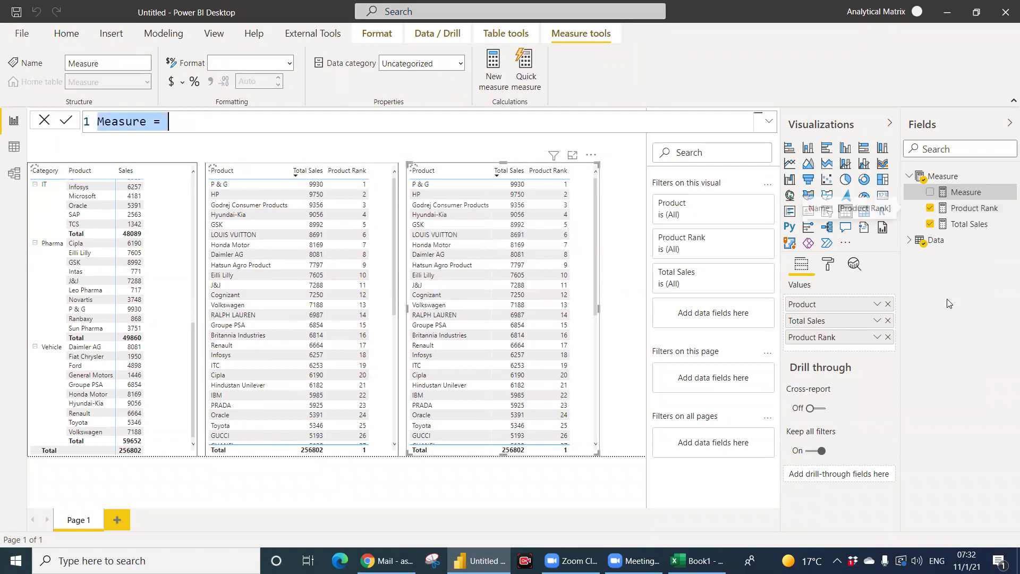
type("Cat")
type("egory R")
type("anj")
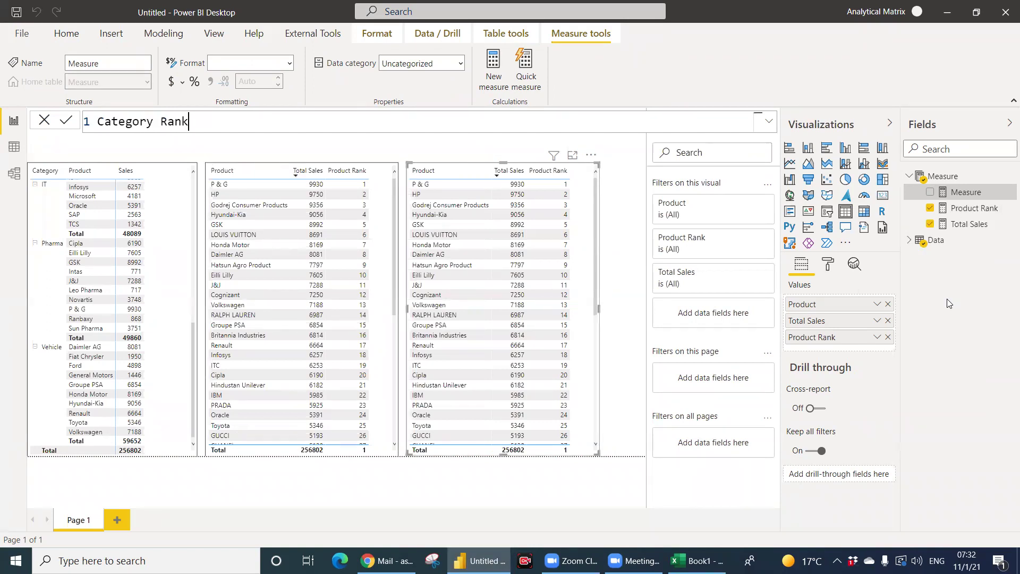
type("=")
key("shift+Return")
type("ran")
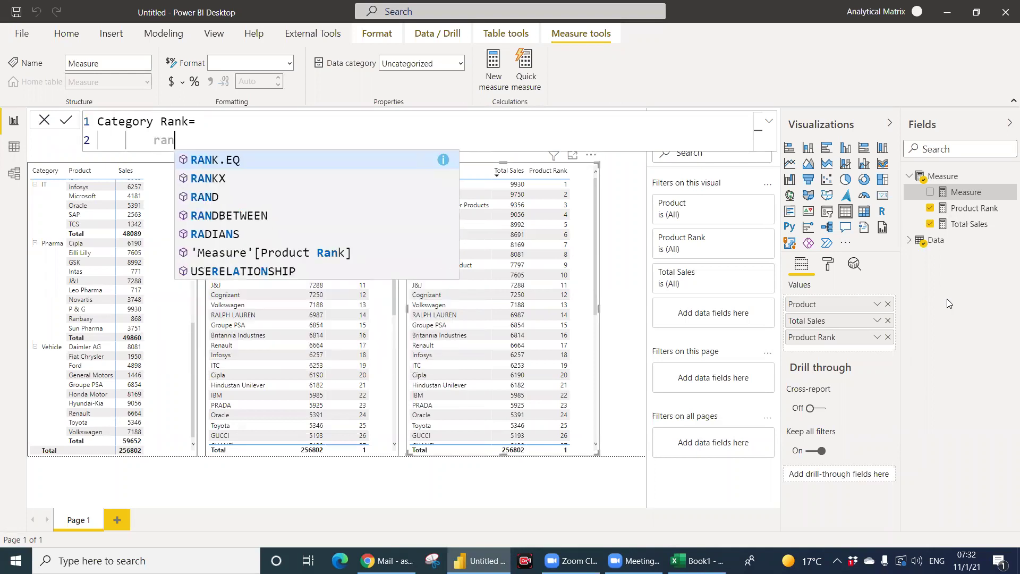
key("Down")
key("Tab")
Enter ALL over the Data[Category] column as the table argument of RANKX.
type("all")
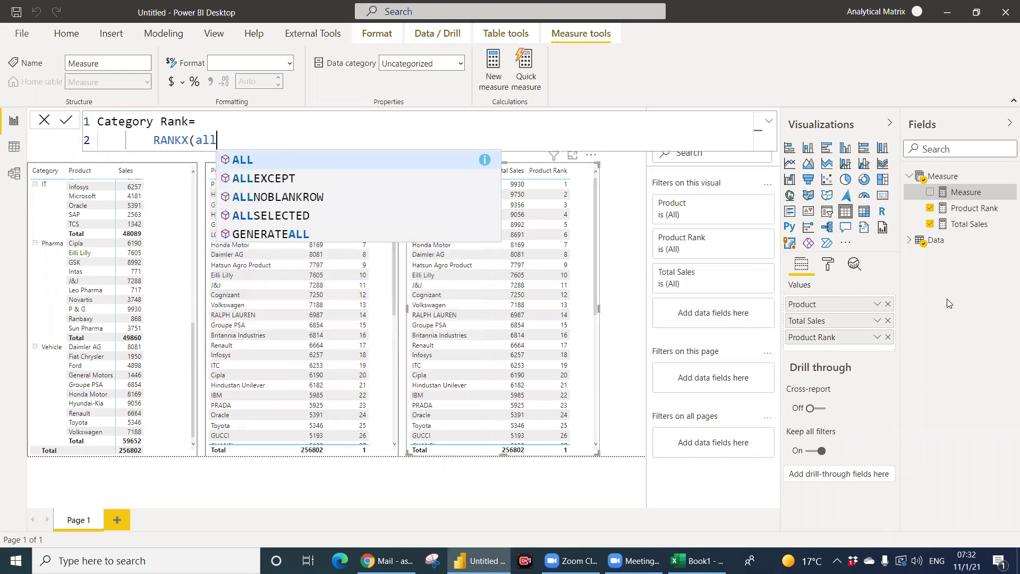
key("Tab")
type("data")
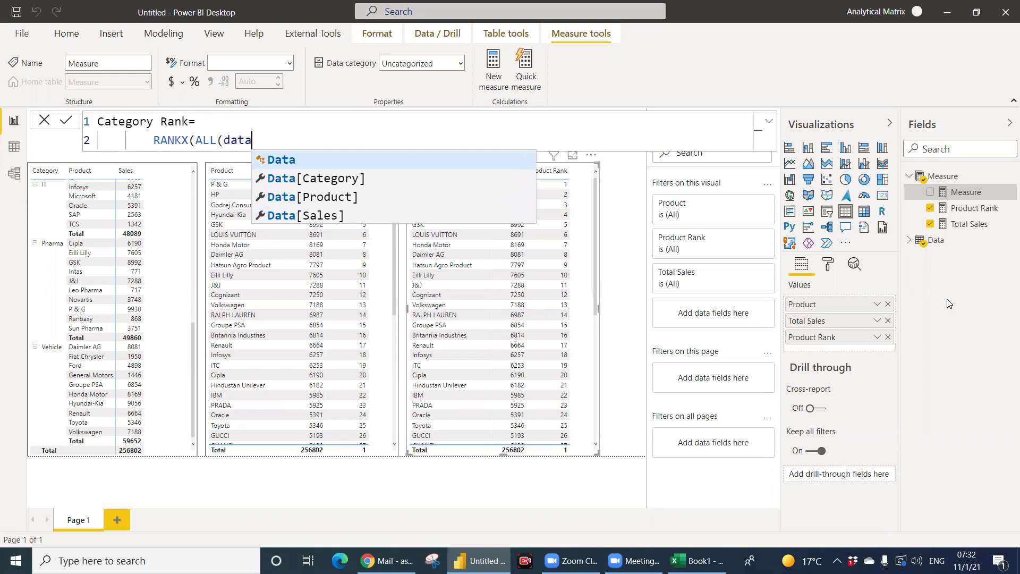
key("Down")
key("Tab")
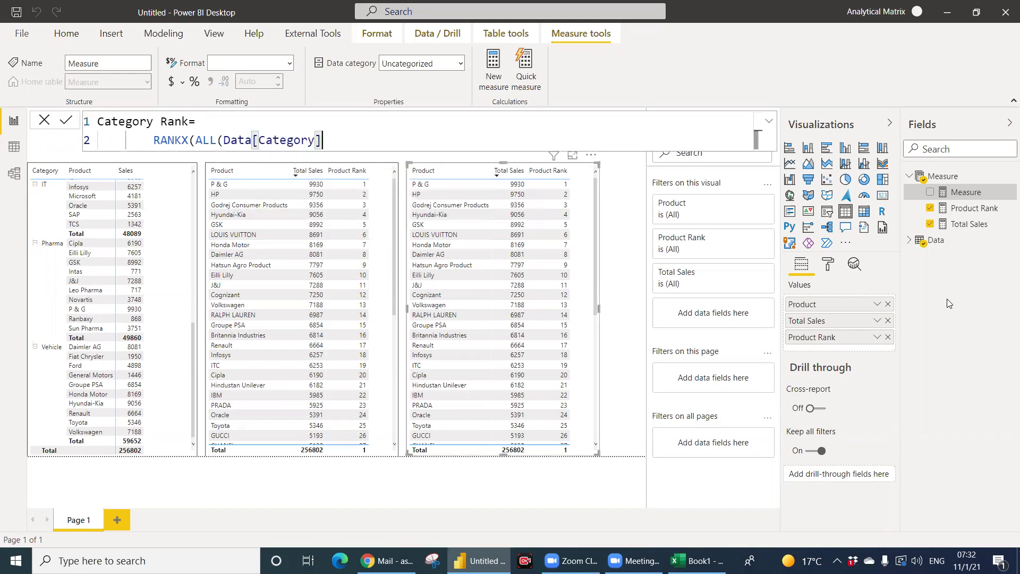
Complete the Category Rank formula with [Total Sales] as the expression, no value argument and DESC order.
type("),tot")
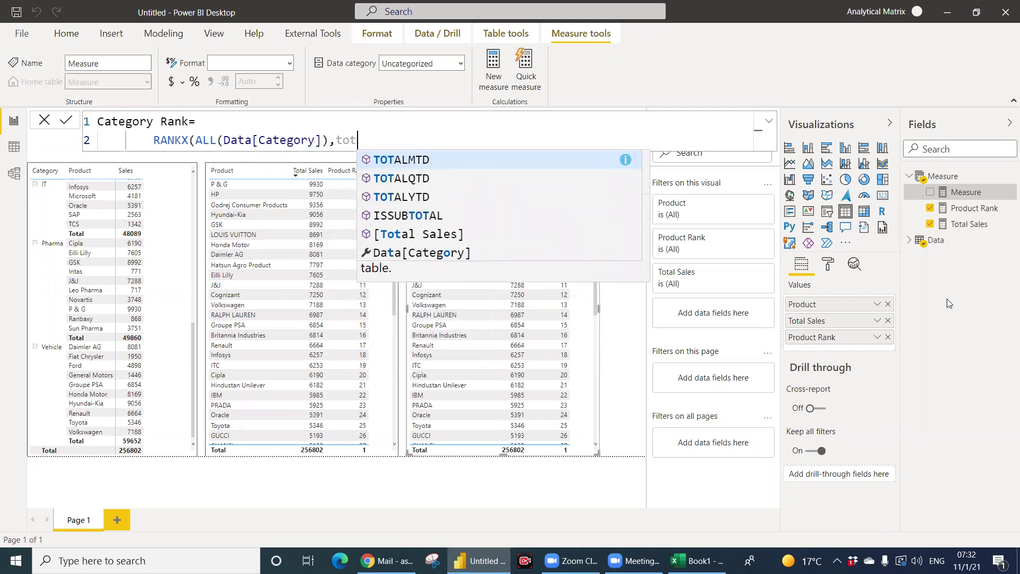
key("Down")
key("Down")
key("Down")
key("Down")
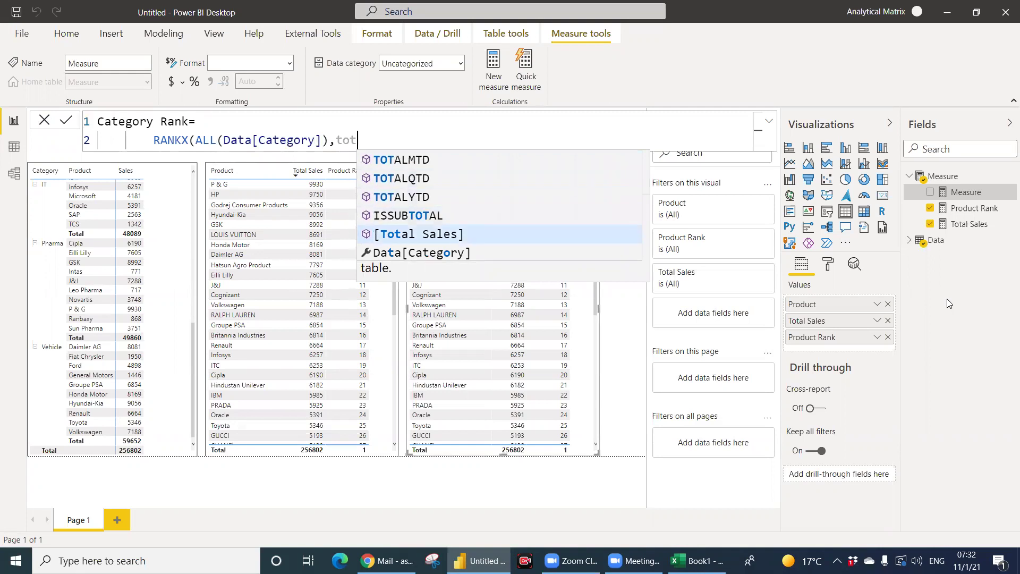
key("Tab")
type(",,")
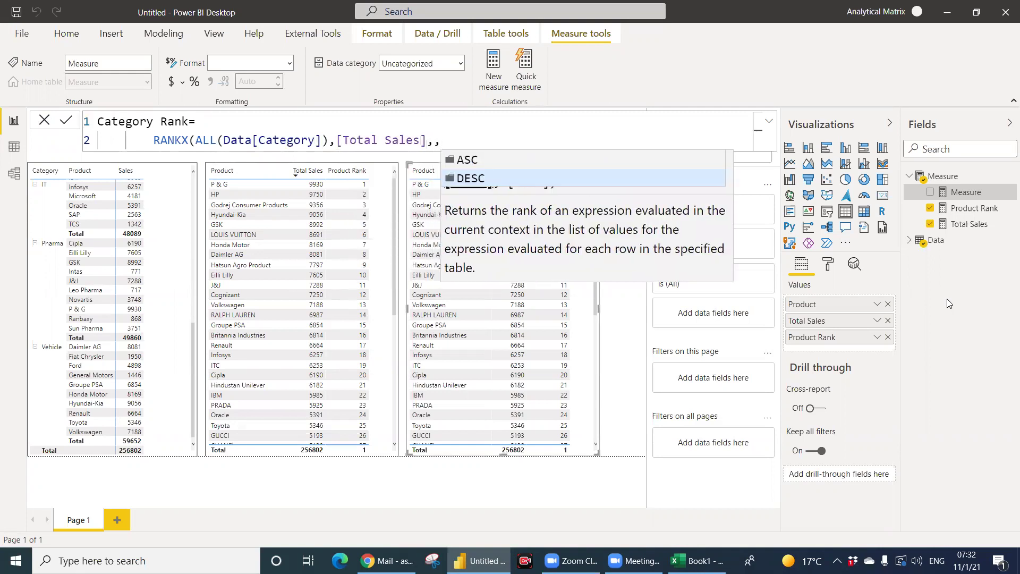
type("DESC)")
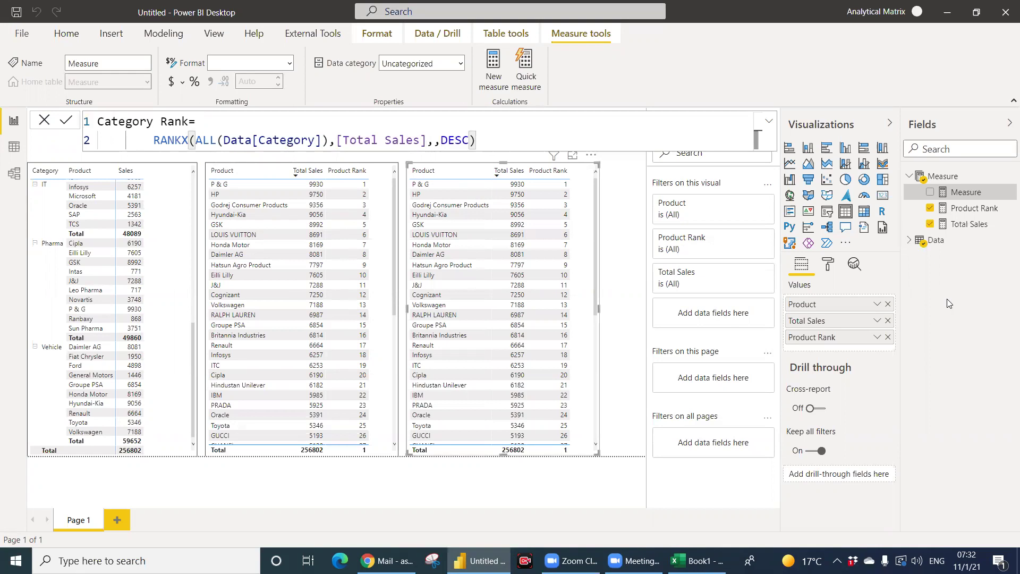
key("Return")
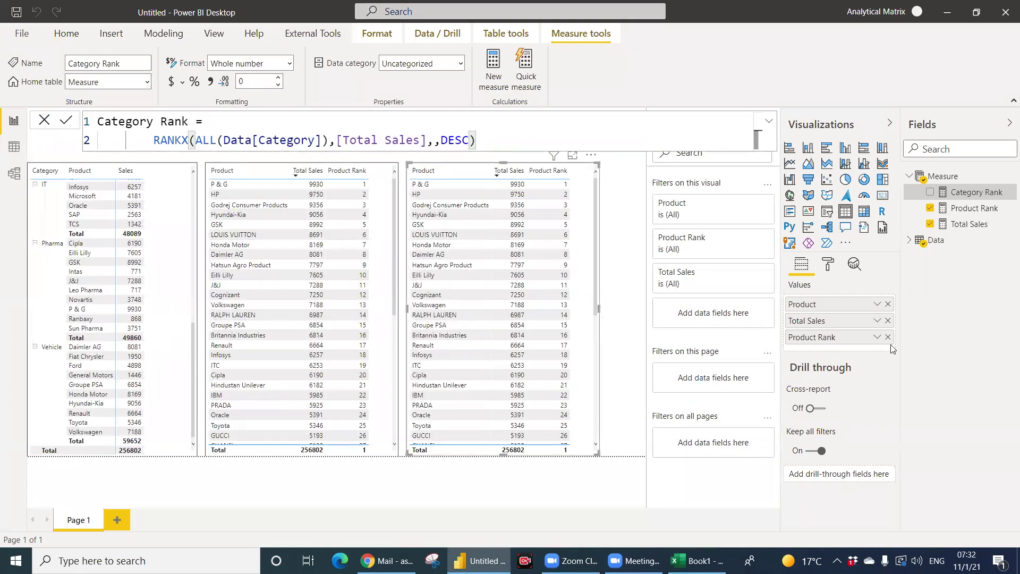
Change the copied table's fields to Category, Total Sales and Category Rank in place of Product and Product Rank.
left_click(889, 304)
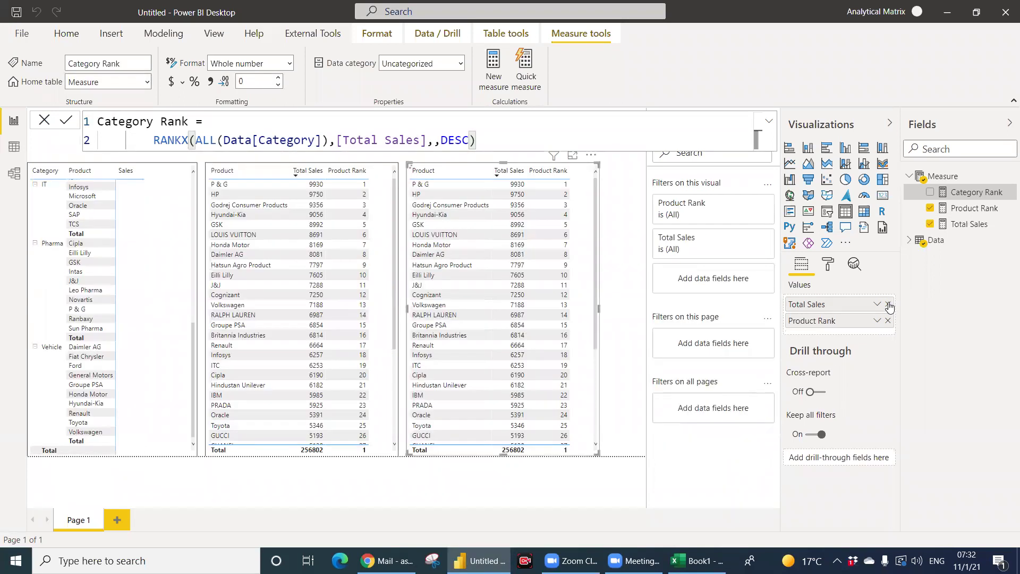
left_click(888, 320)
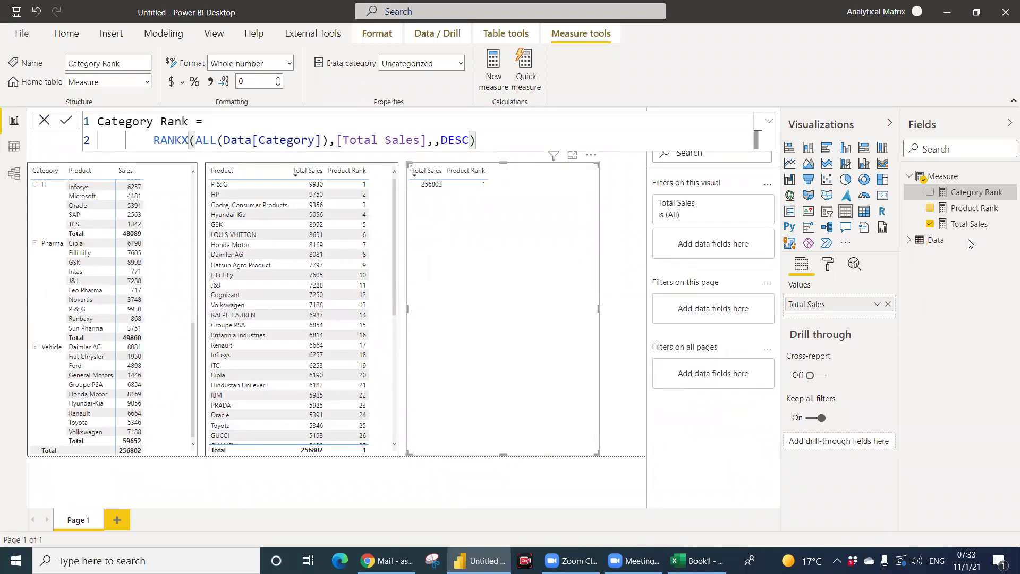
left_click(909, 240)
left_click_drag(967, 256, 831, 303)
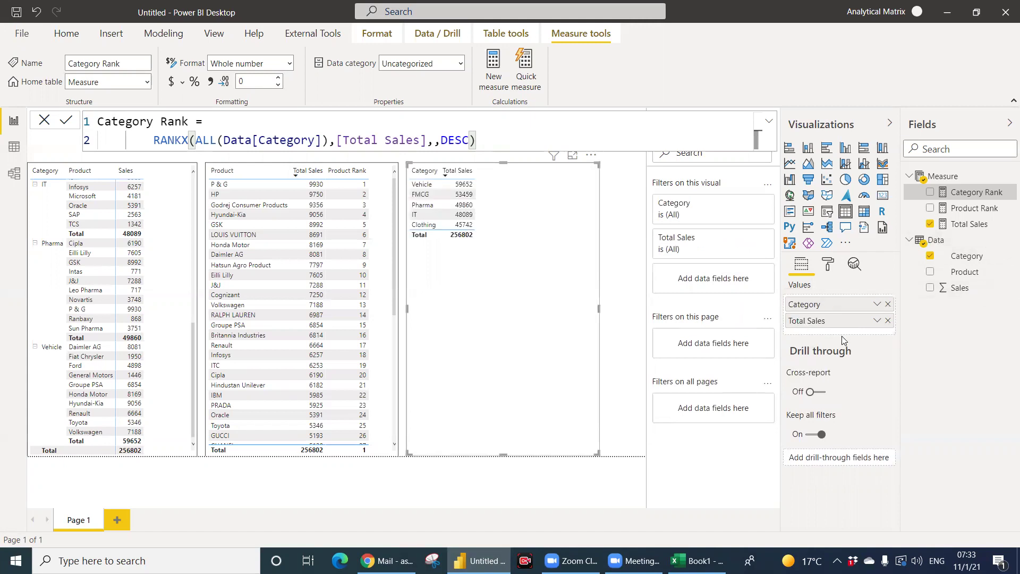
left_click_drag(984, 199, 851, 333)
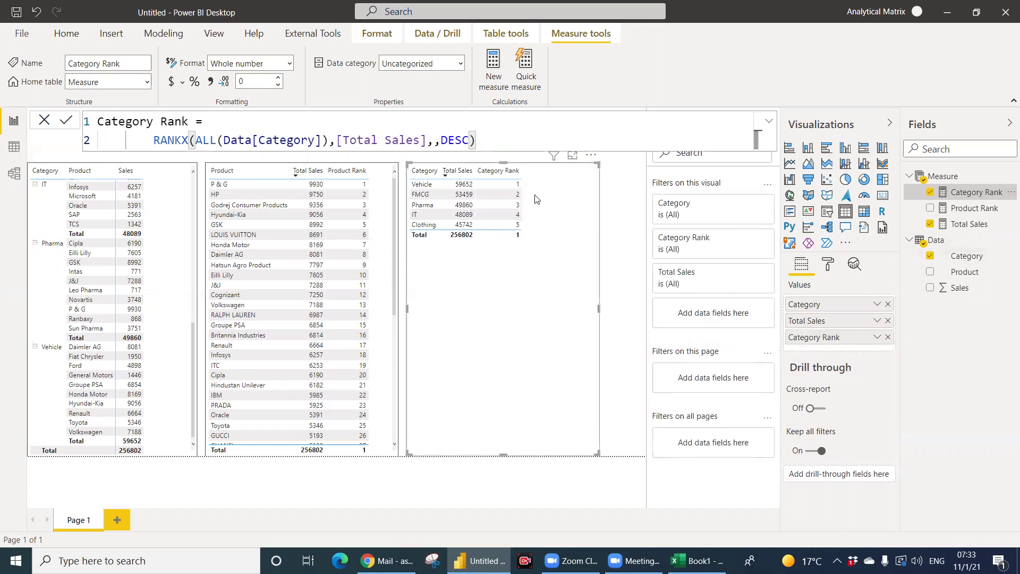
Shrink the category rank table to fit its rows and align it with the top of the product rank table beside it.
left_click_drag(501, 170, 466, 248)
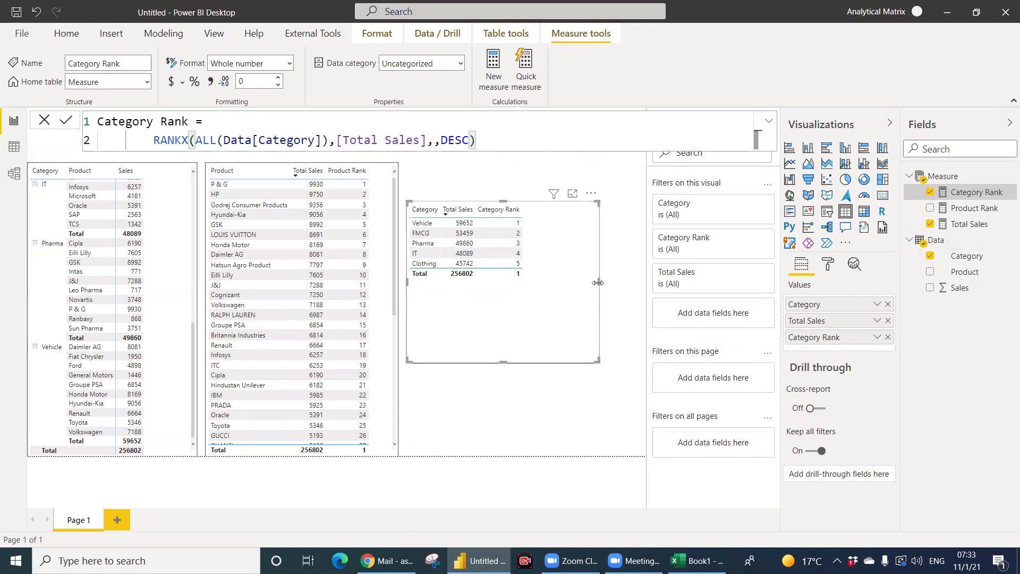
left_click_drag(599, 282, 561, 277)
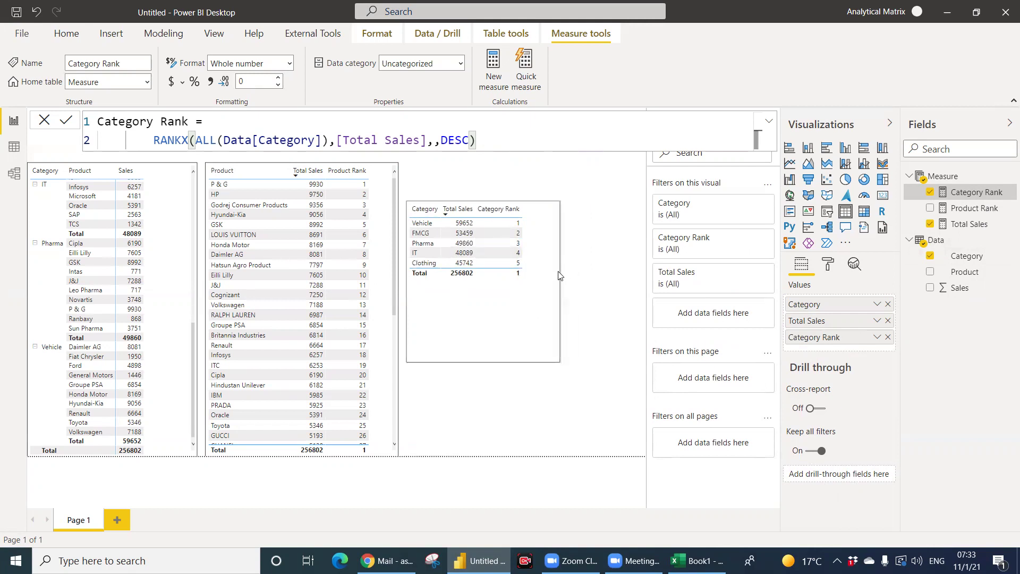
left_click_drag(481, 361, 483, 316)
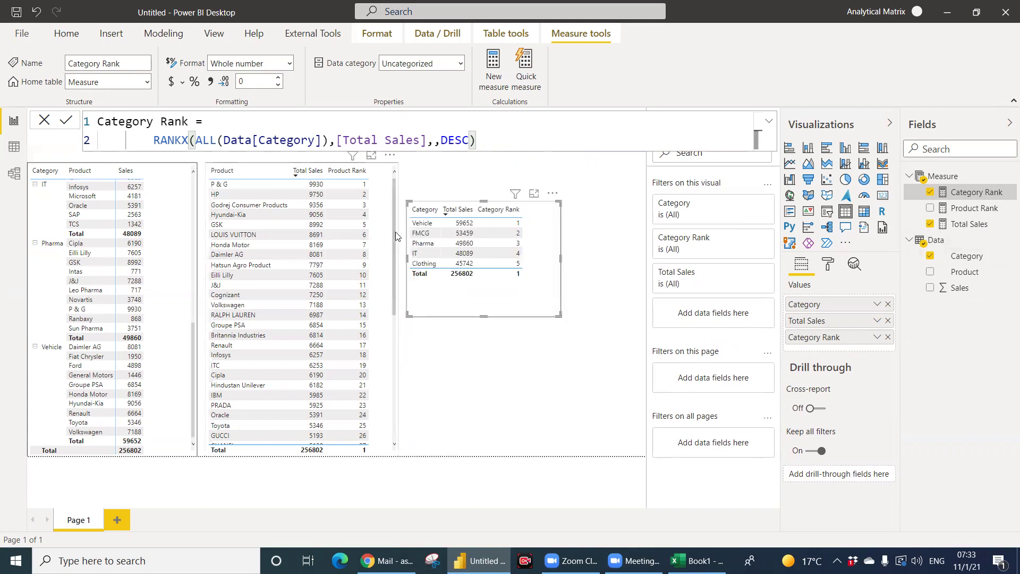
left_click_drag(395, 231, 395, 419)
left_click(381, 413)
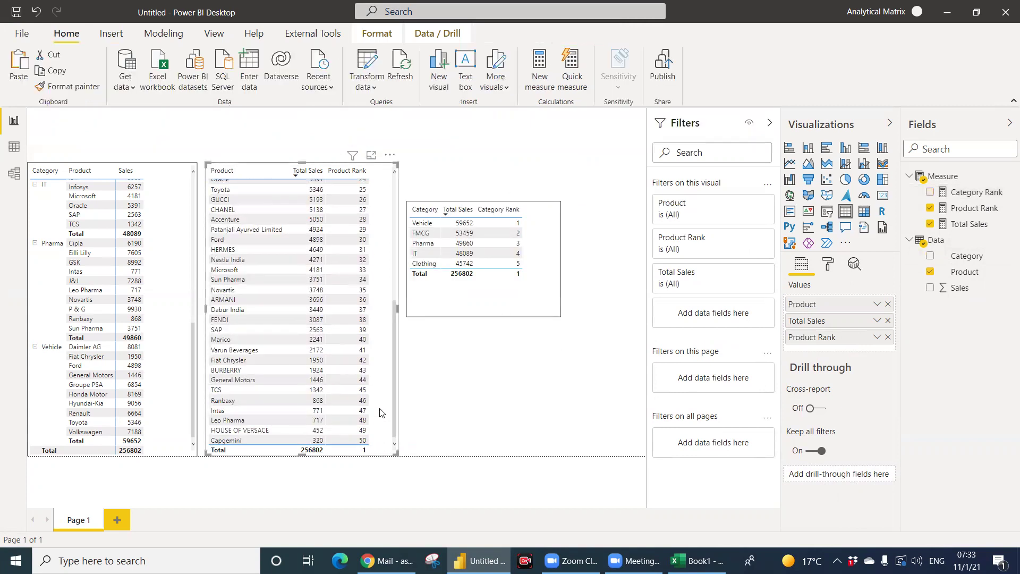
scroll(381, 413, "up", 8)
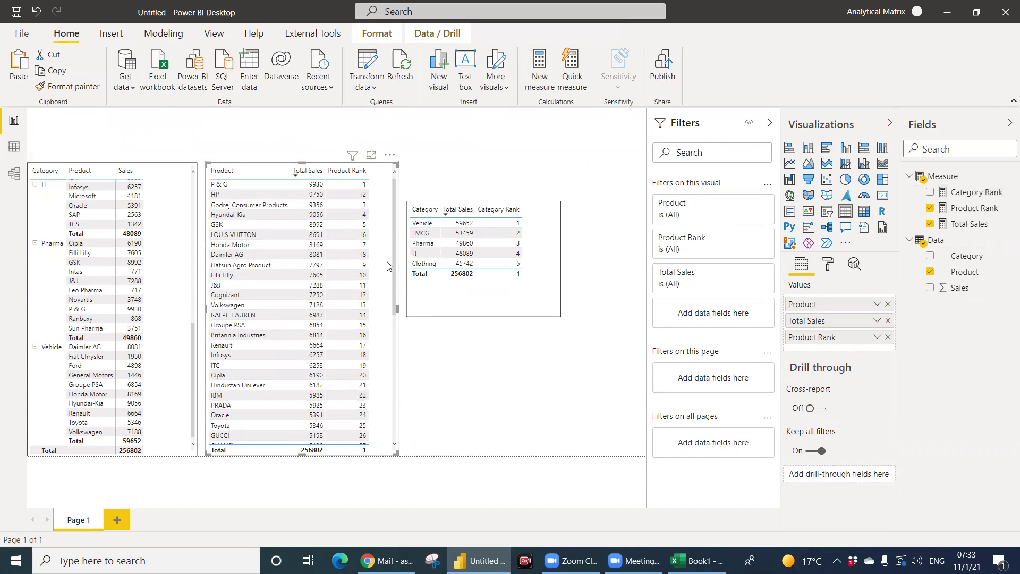
left_click(497, 302)
left_click_drag(485, 318, 487, 306)
left_click_drag(560, 254, 529, 204)
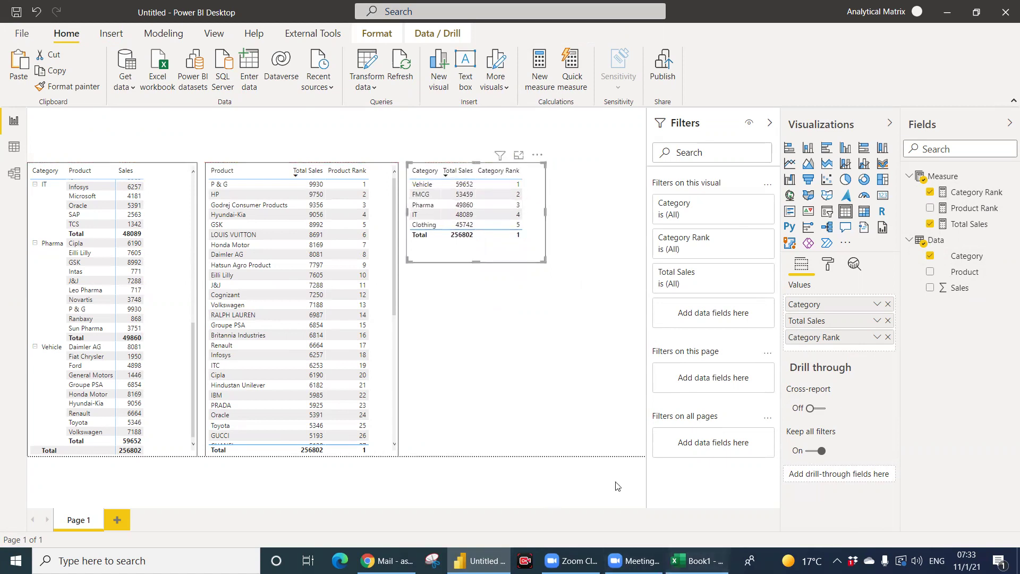
Switch to Excel and add filters to the Category, Product and Sales columns of the data range starting at A1.
left_click(691, 561)
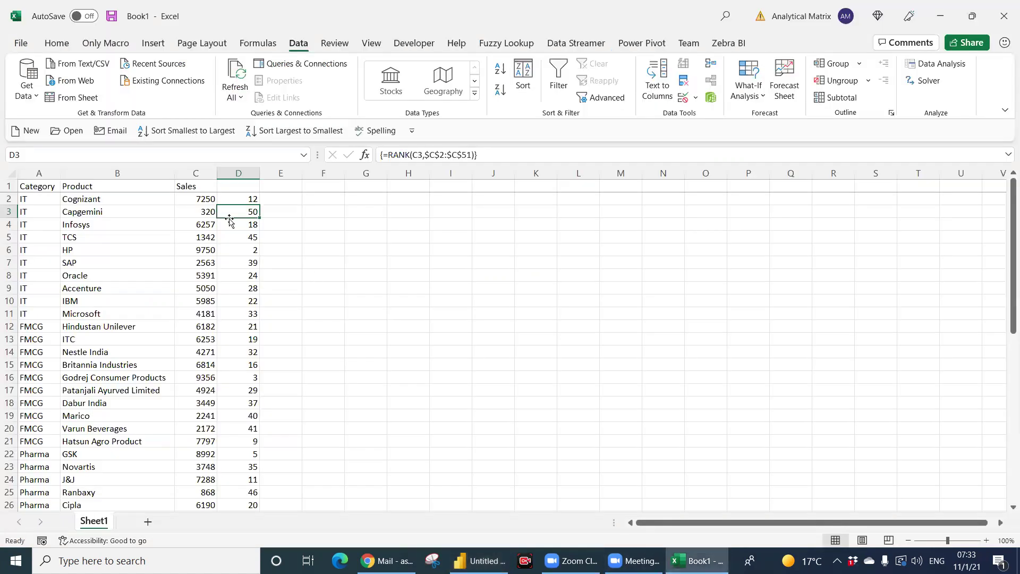
left_click(41, 185)
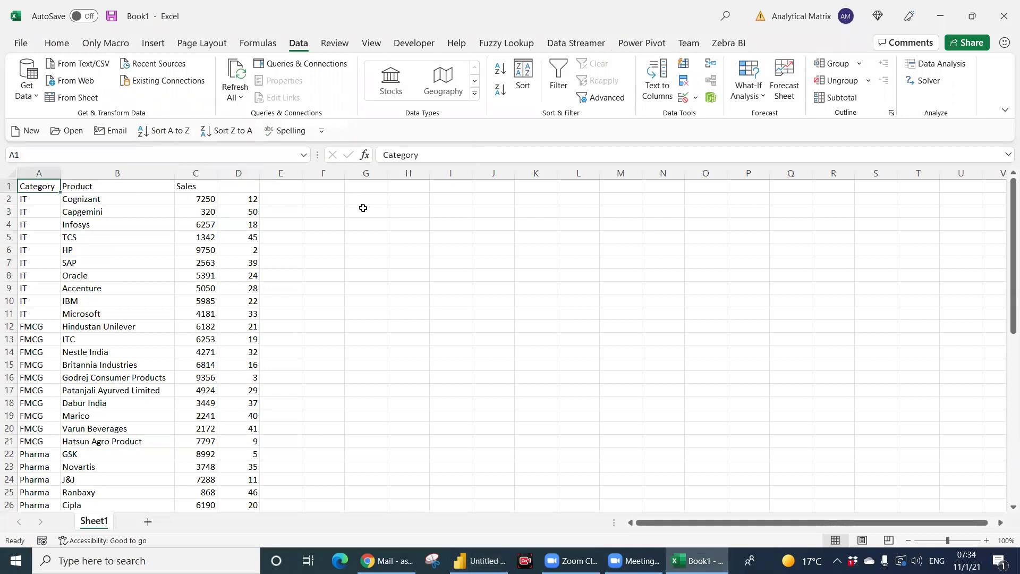
key("shift+Right")
key("shift+Right")
key("ctrl+shift+Down")
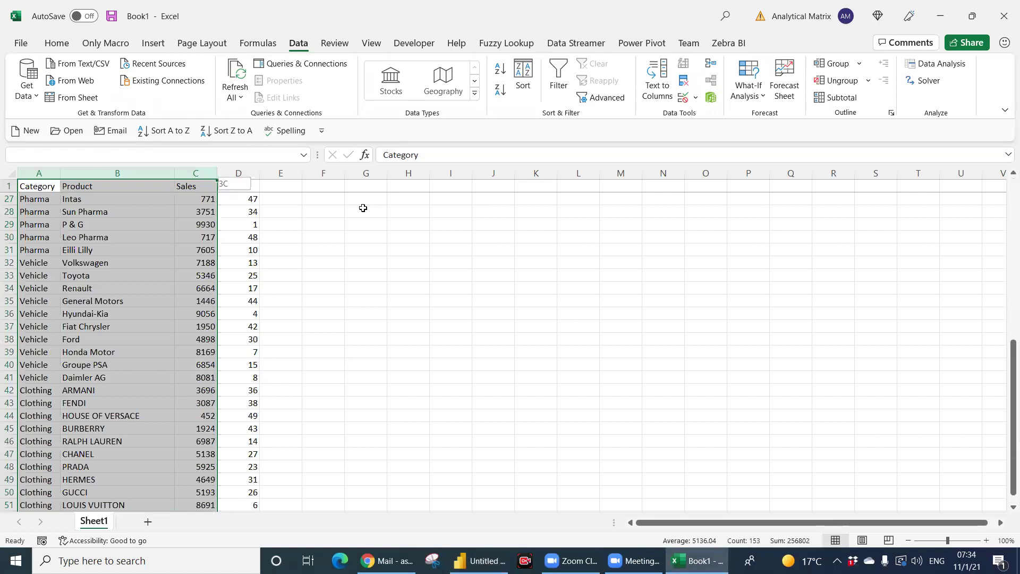
key("ctrl+shift+l")
key("ctrl+Home")
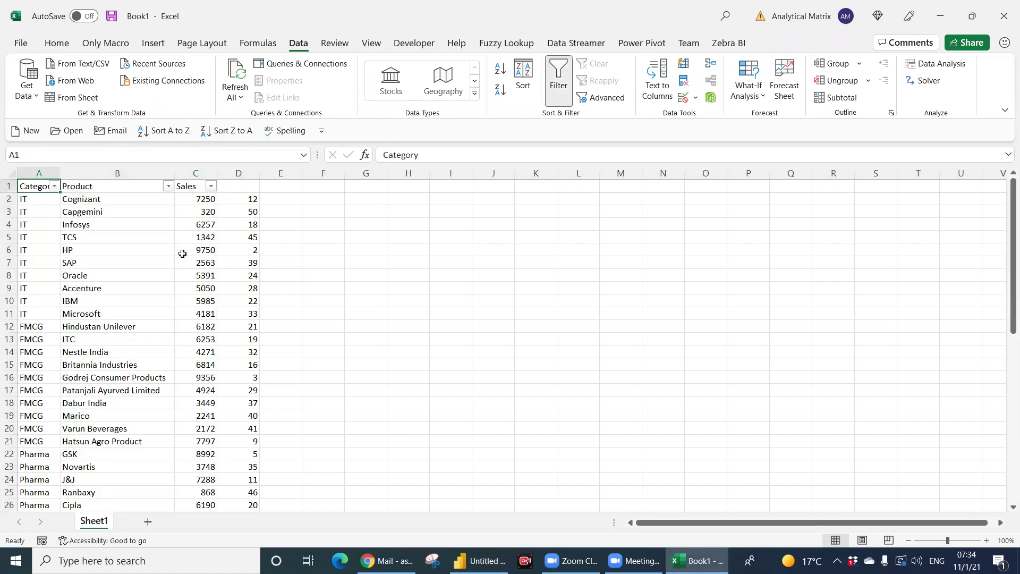
Filter the Sales column to the top 10 items and select the remaining sales values.
left_click(211, 186)
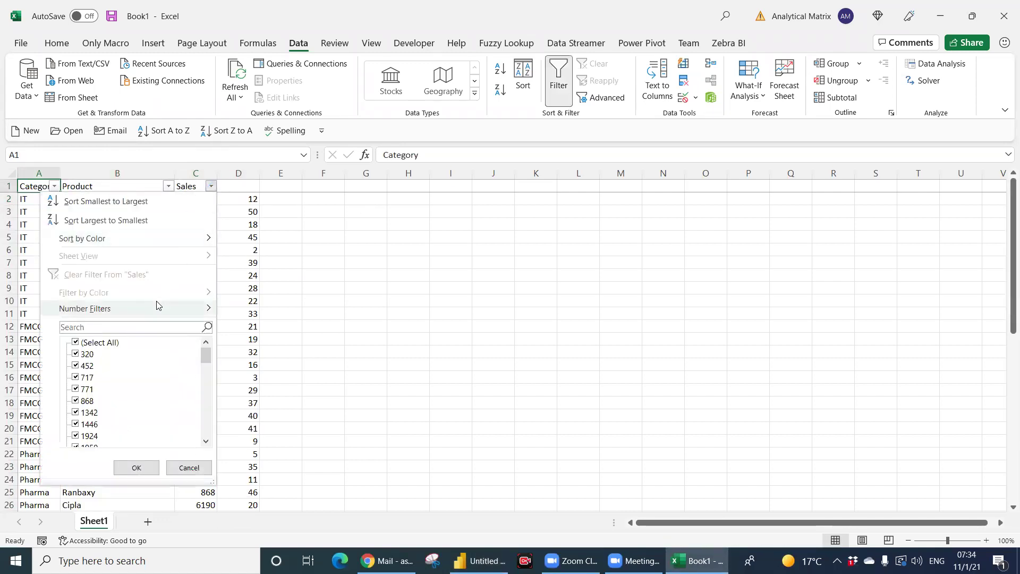
mouse_move(160, 307)
left_click(270, 452)
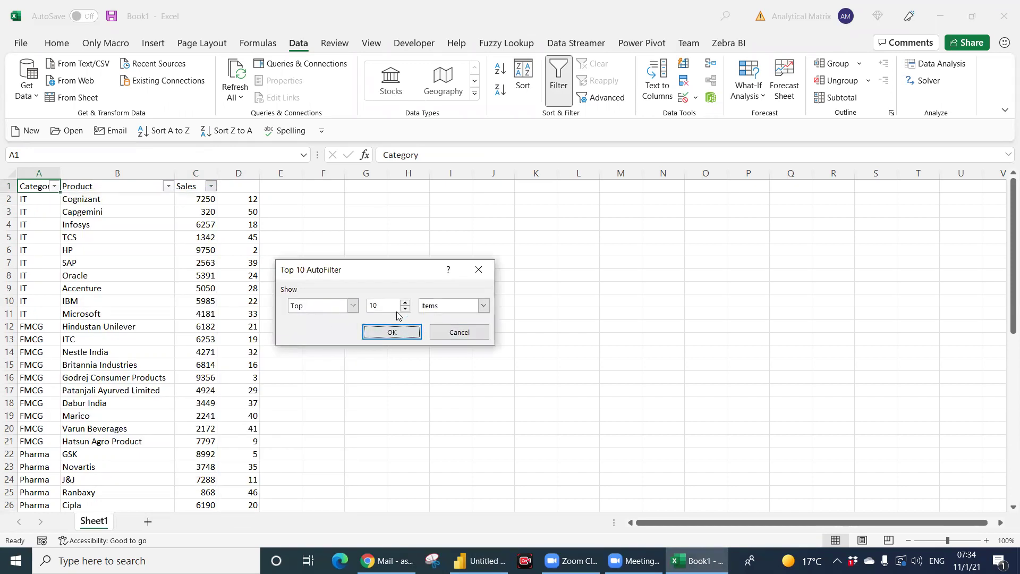
left_click(392, 335)
left_click_drag(197, 201, 192, 310)
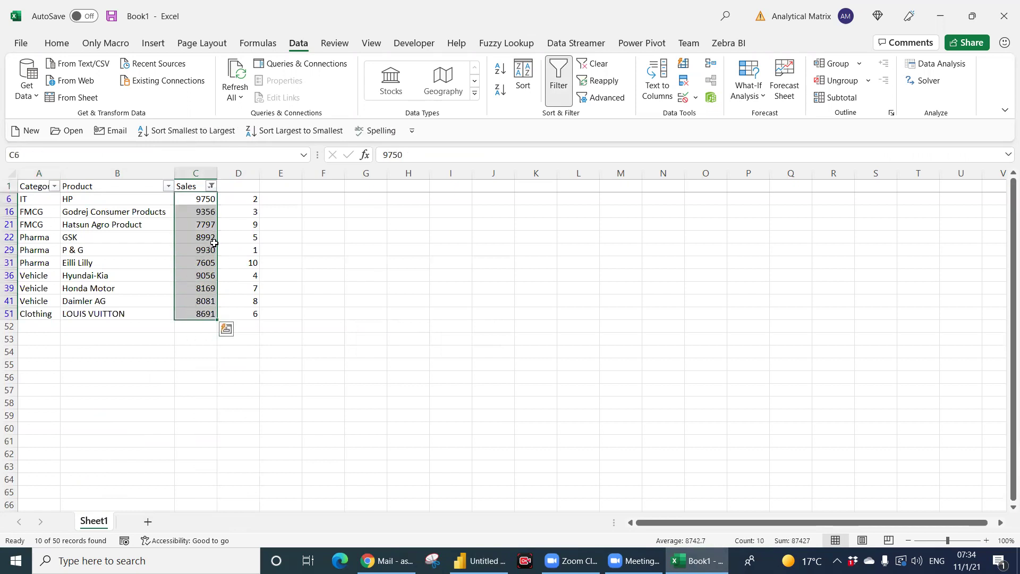
Switch to Power BI and compare the product table's order by Total Sales with the filtered top 10 list in Excel.
left_click(478, 561)
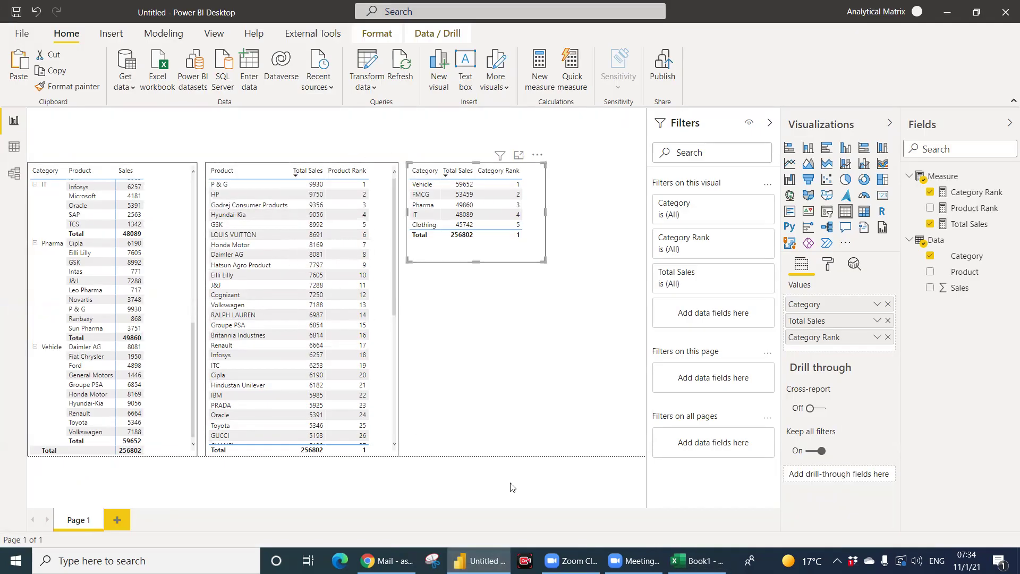
left_click(298, 171)
left_click(299, 171)
left_click(298, 171)
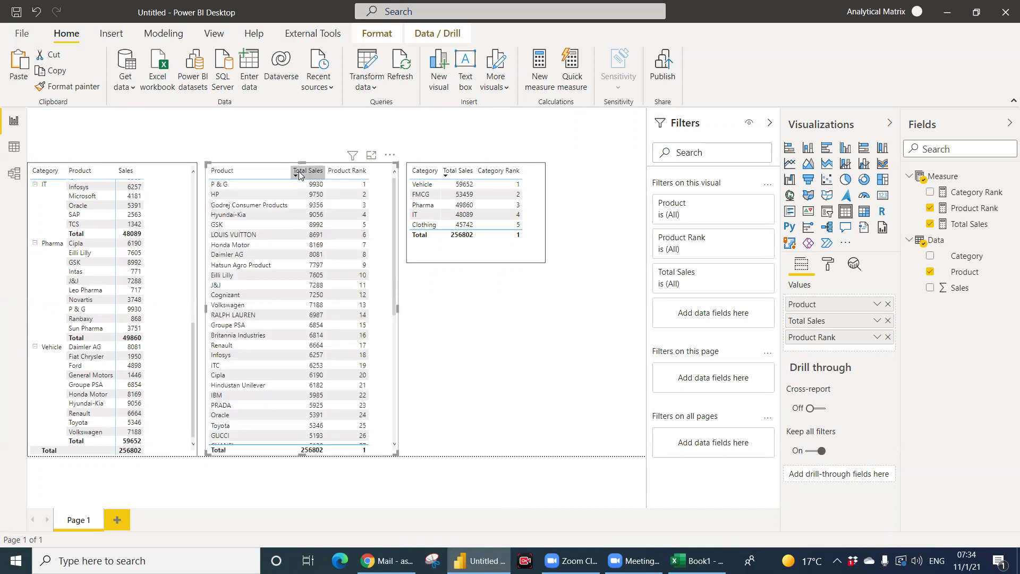
left_click(696, 561)
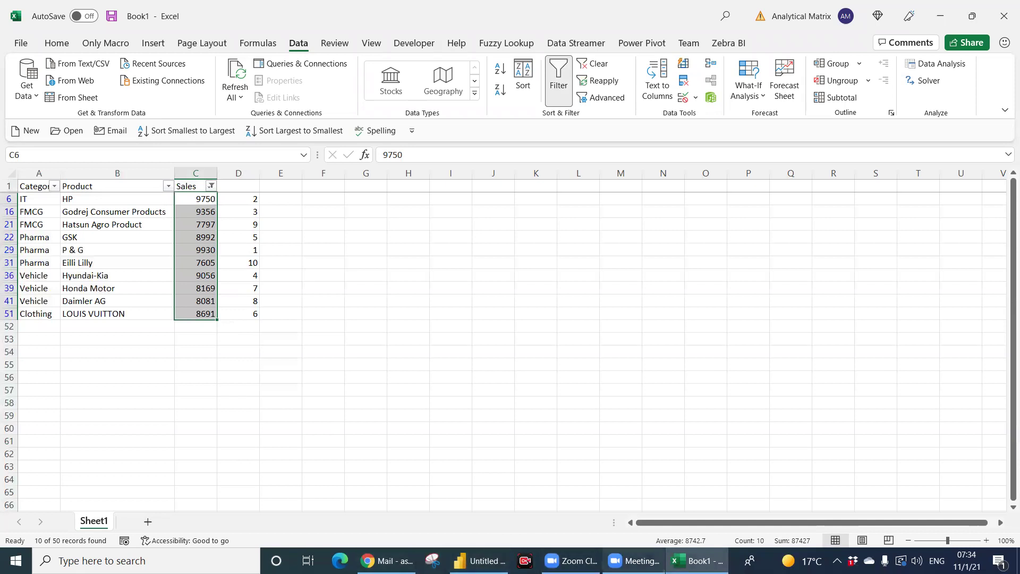
Switch to Power BI and start a measure Top 10 pro in the Measure table, with an IF function on its second line.
left_click(479, 561)
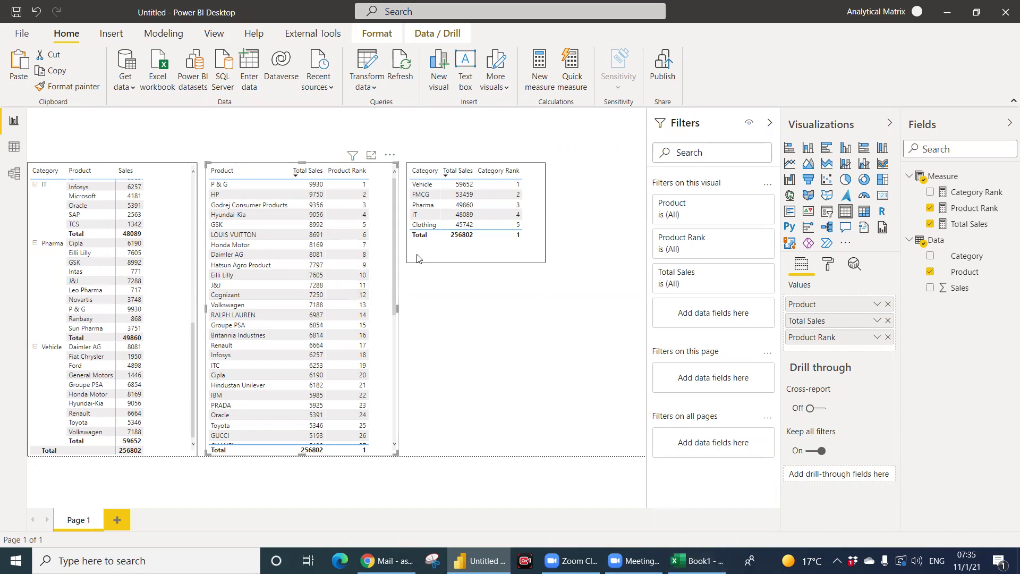
right_click(977, 232)
left_click(960, 363)
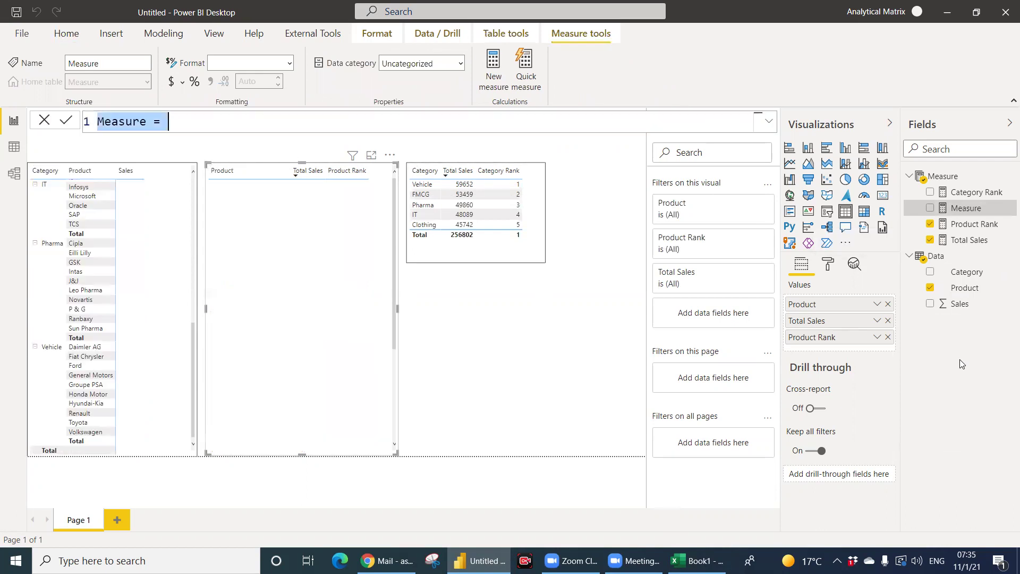
key("BackSpace")
type("Top 10 pro=")
key("shift+Return")
key("Tab")
type("IF(")
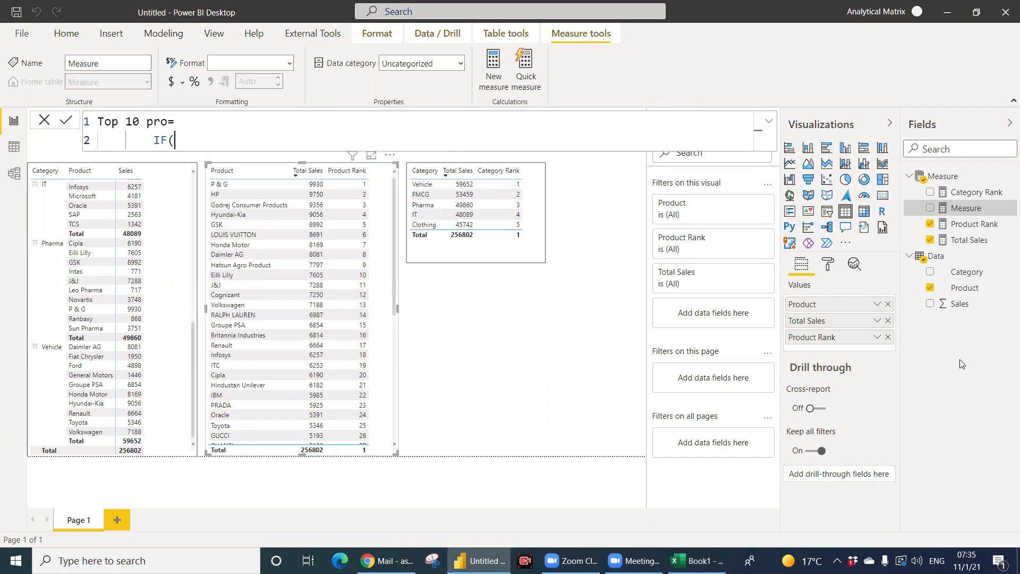
Enter [Product Rank]<=10 as the logical test of the IF function.
type("pro")
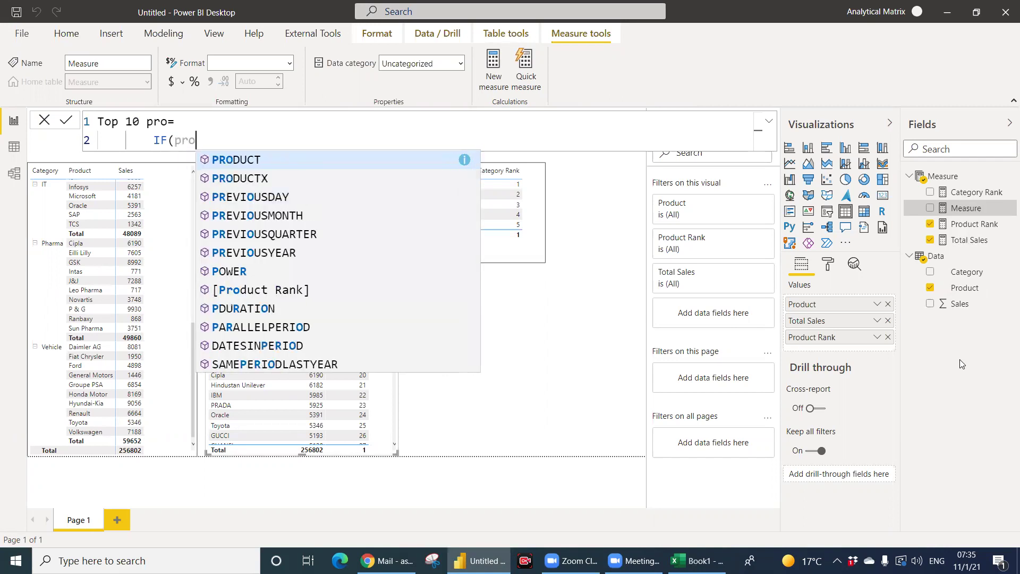
key("Down")
key("Down")
key("Down")
key("Down")
key("Down")
key("Down")
key("Down")
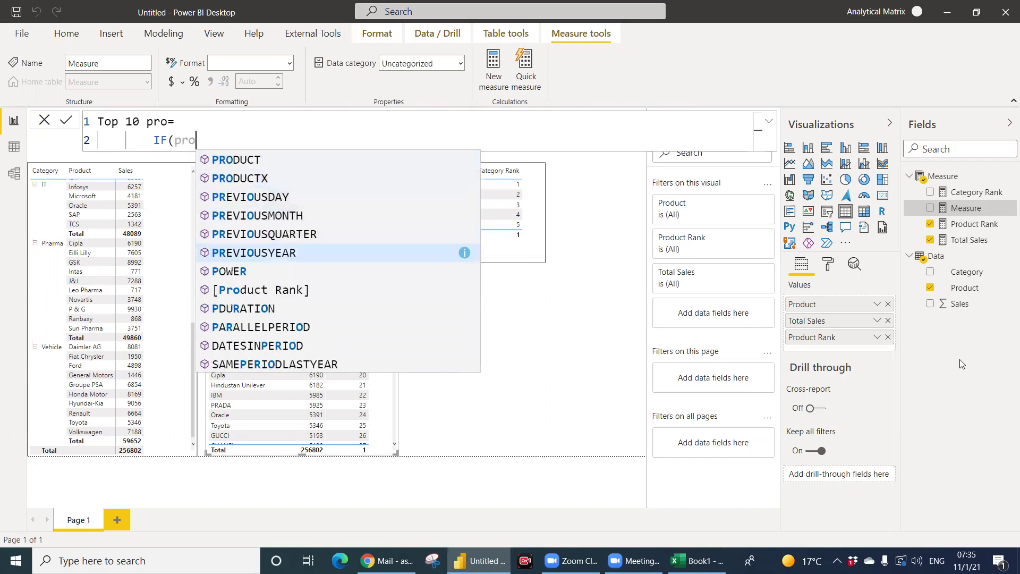
key("Tab")
type("<=10,")
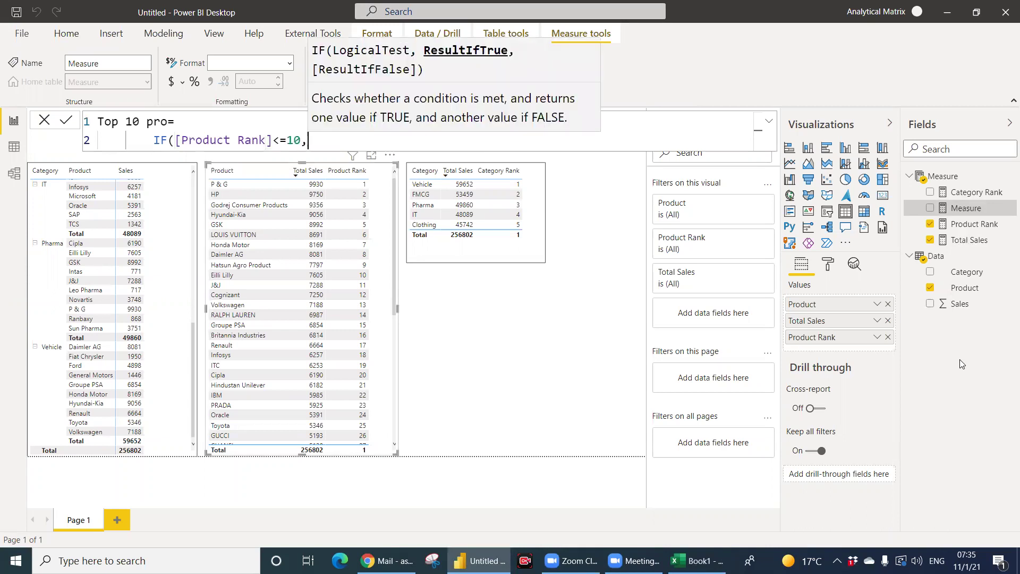
Complete the Top 10 pro formula with [Total Sales] as the true result and BLANK() as the false result, and commit it.
type("tot")
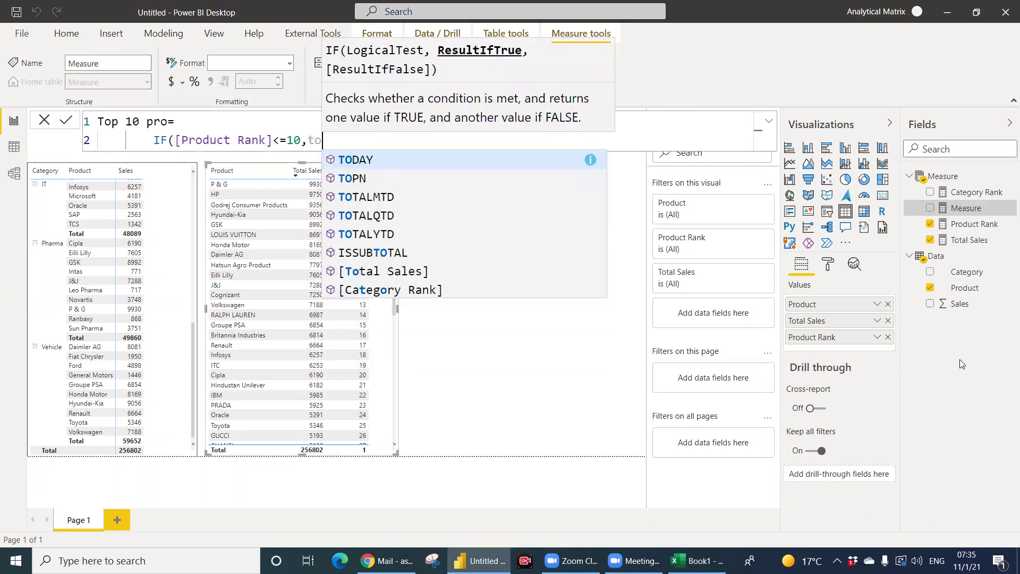
key("Down")
key("Down")
key("Down")
key("Down")
key("Tab")
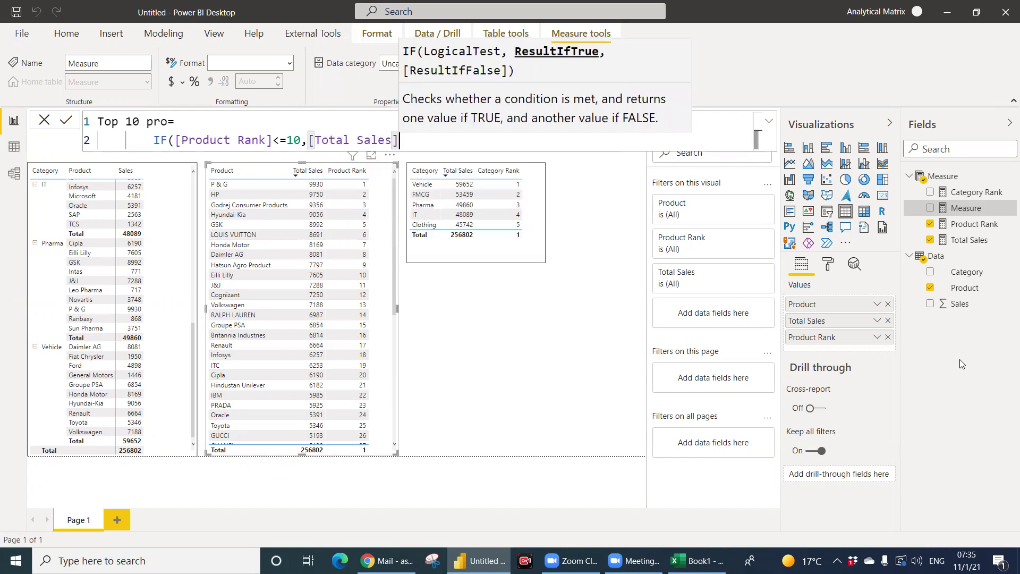
type(",blan")
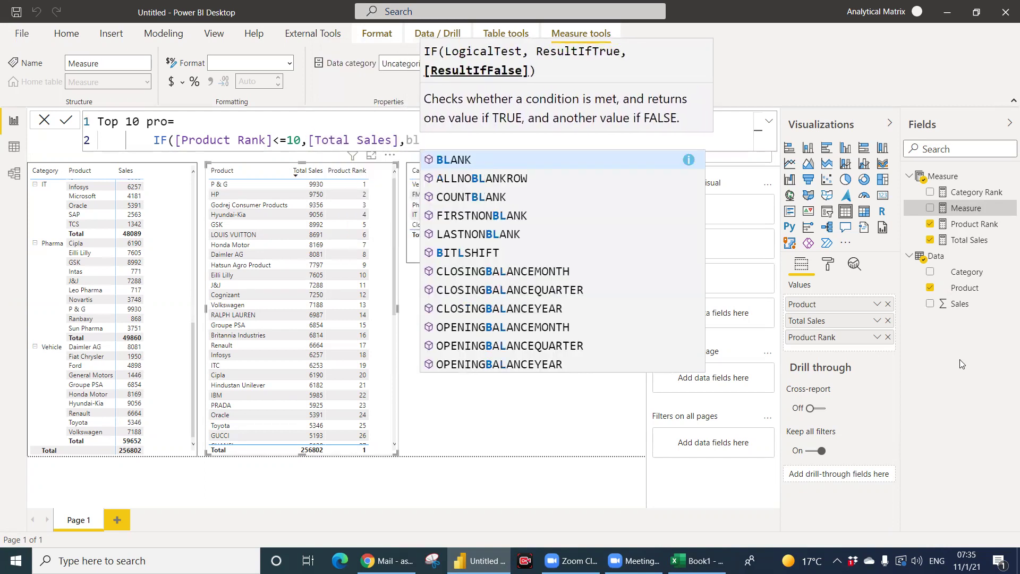
key("Tab")
type("))")
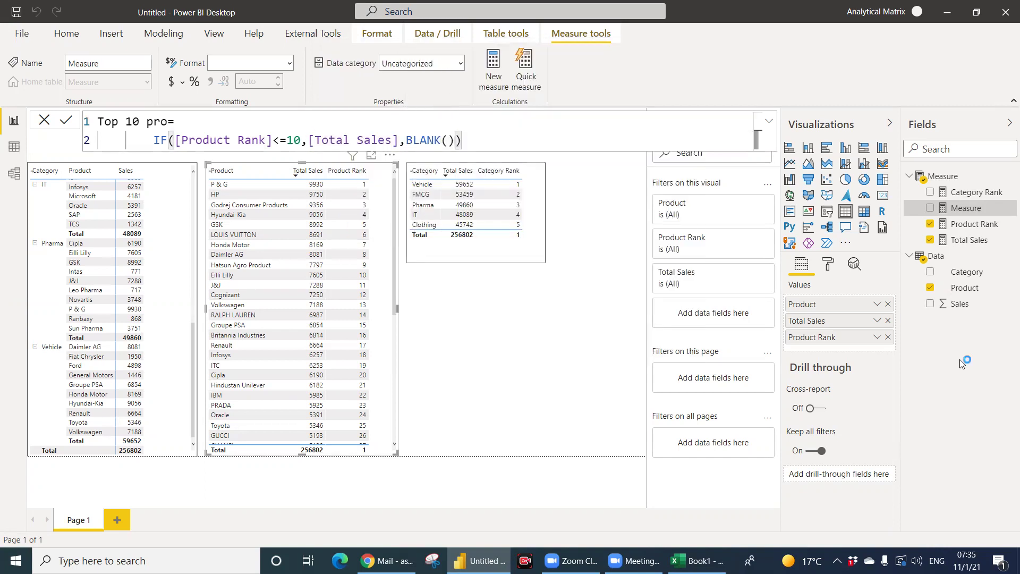
key("Return")
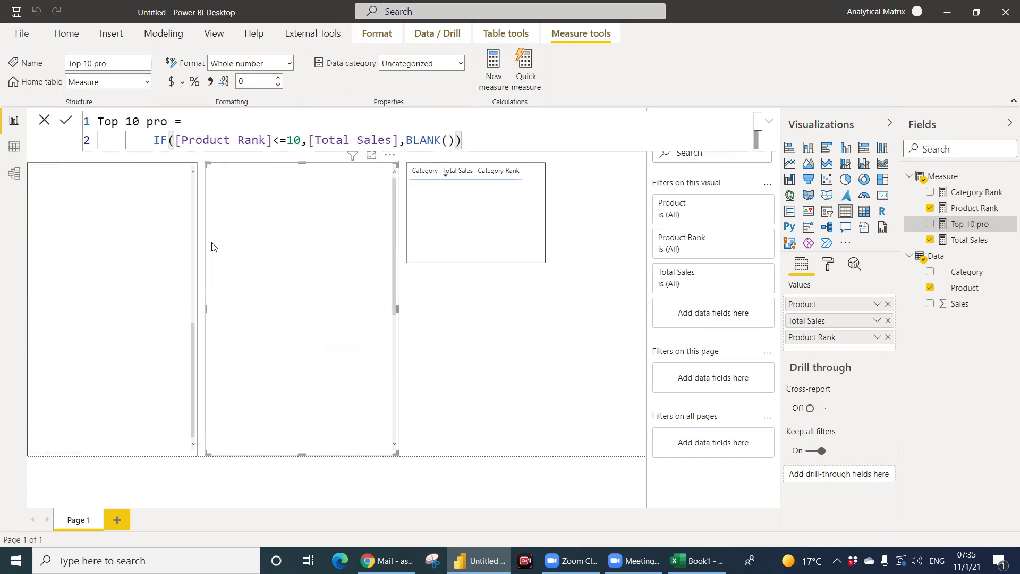
Duplicate the product rank table beside the original and replace Total Sales and Product Rank in the copy with Top 10 pro.
left_click(385, 280)
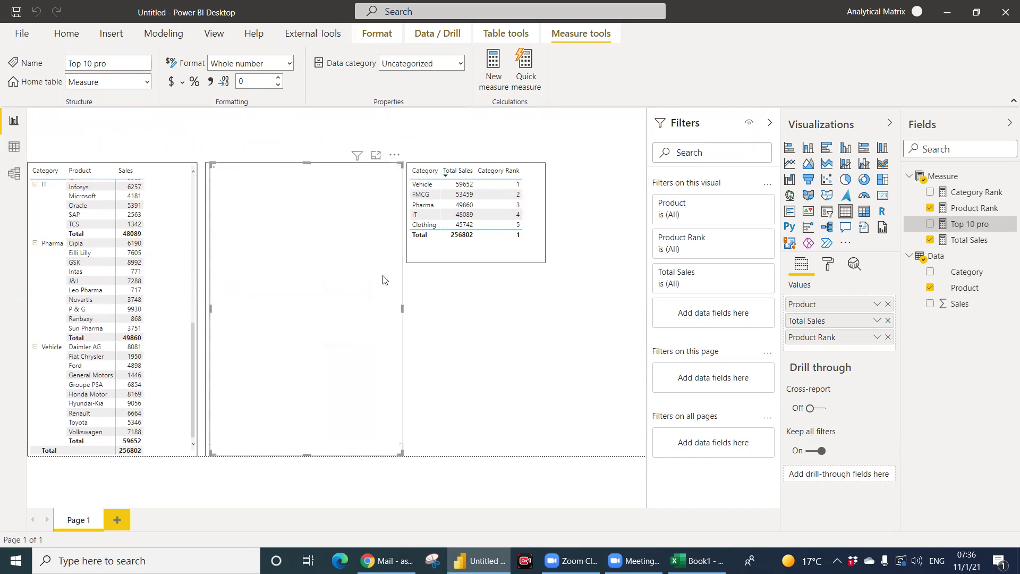
key("ctrl+c")
key("ctrl+v")
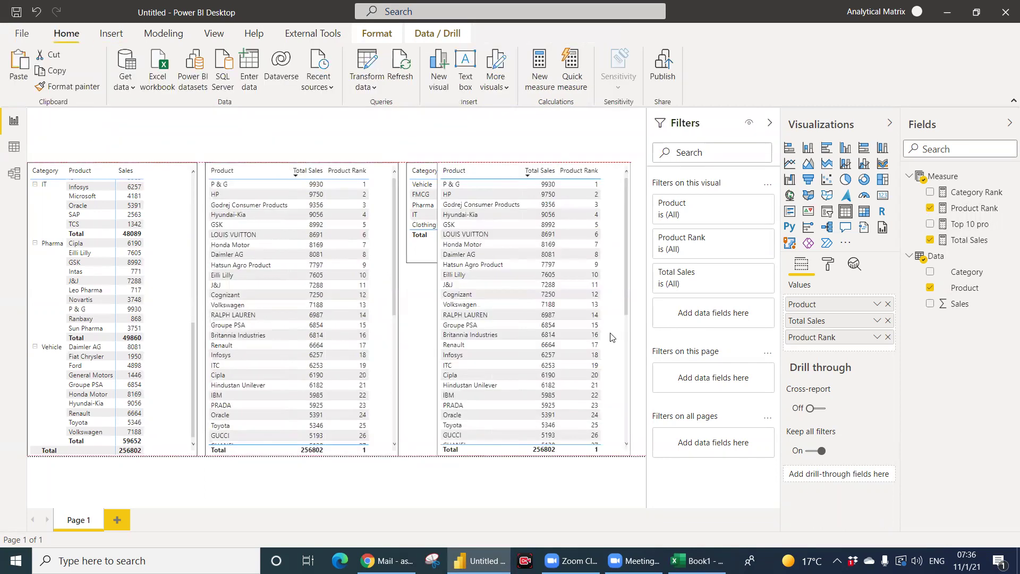
left_click(888, 320)
left_click(888, 321)
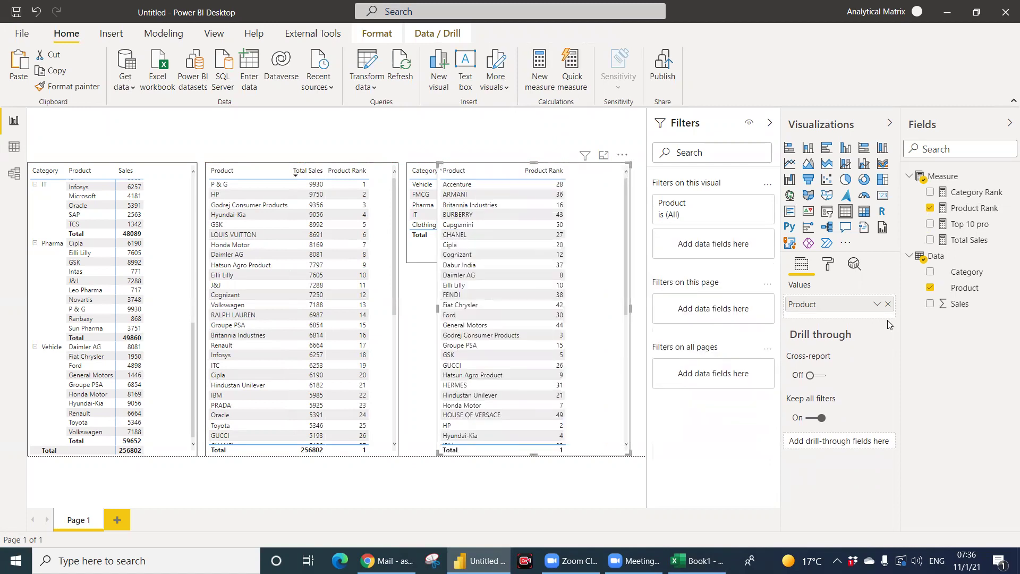
left_click(930, 223)
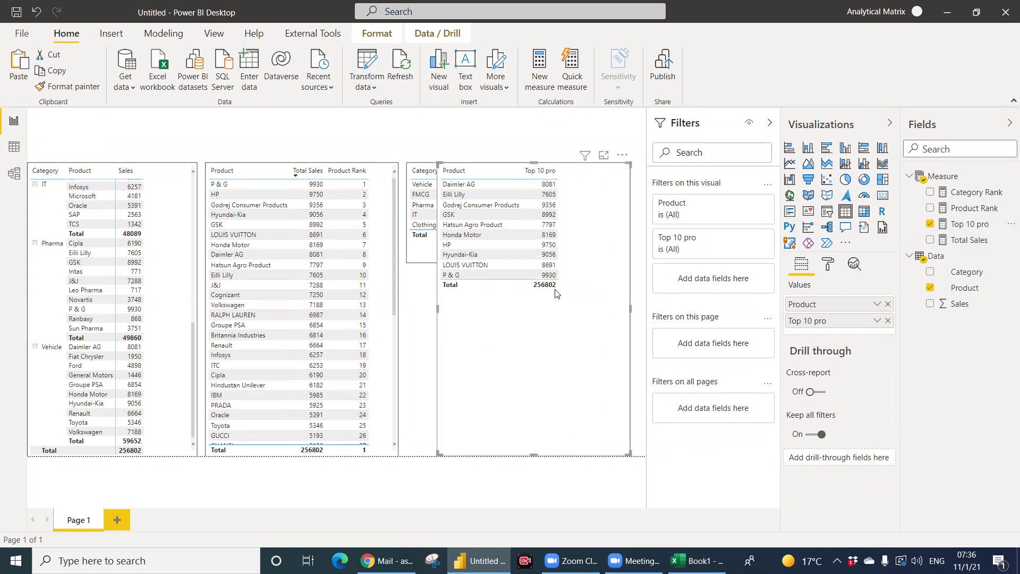
Sort the Top 10 pro table from highest to lowest and place it below the category rank table.
left_click(536, 178)
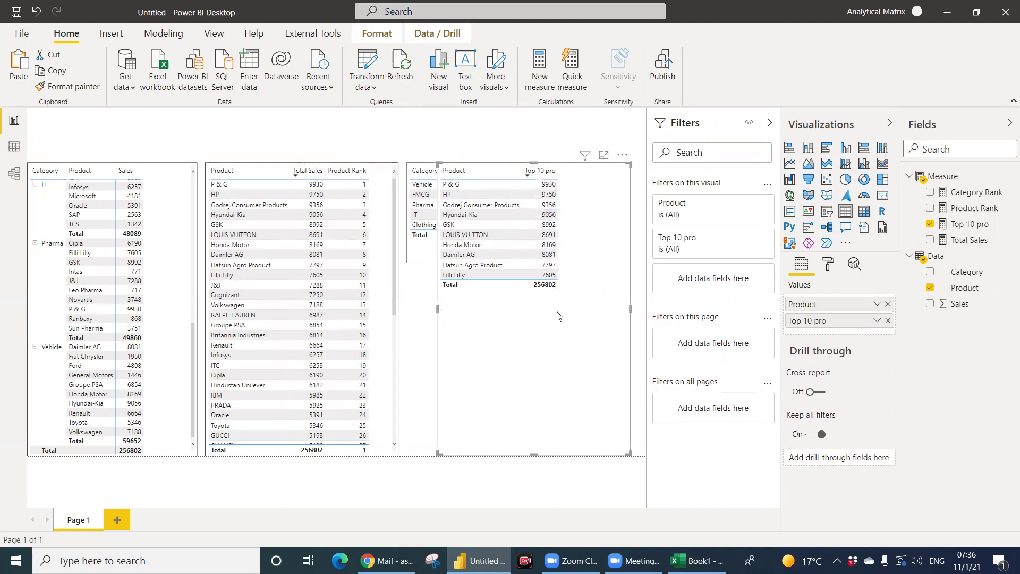
left_click_drag(534, 161, 505, 271)
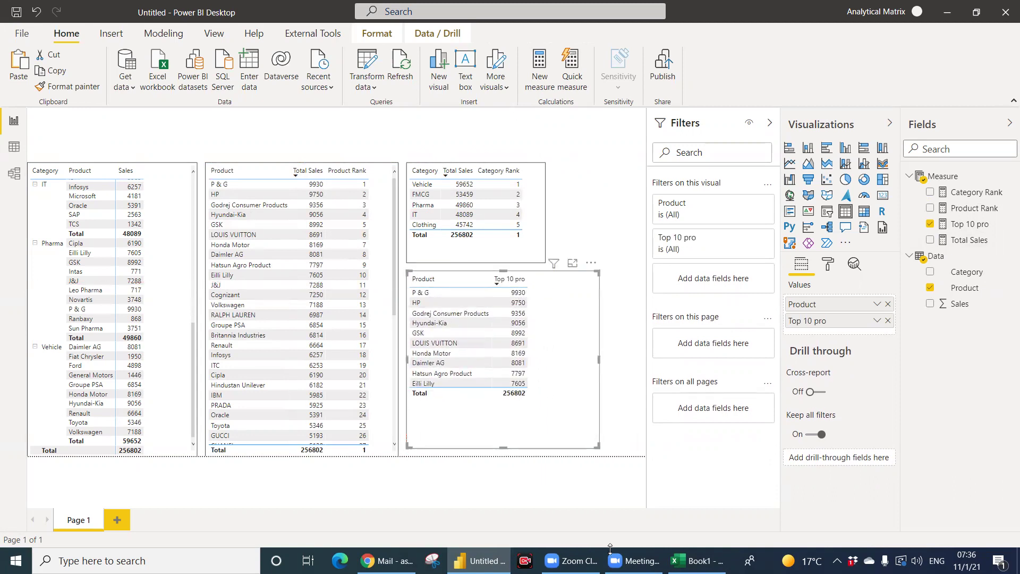
Switch to the Book1 workbook in Excel and remove the filter from the sales data.
left_click(697, 561)
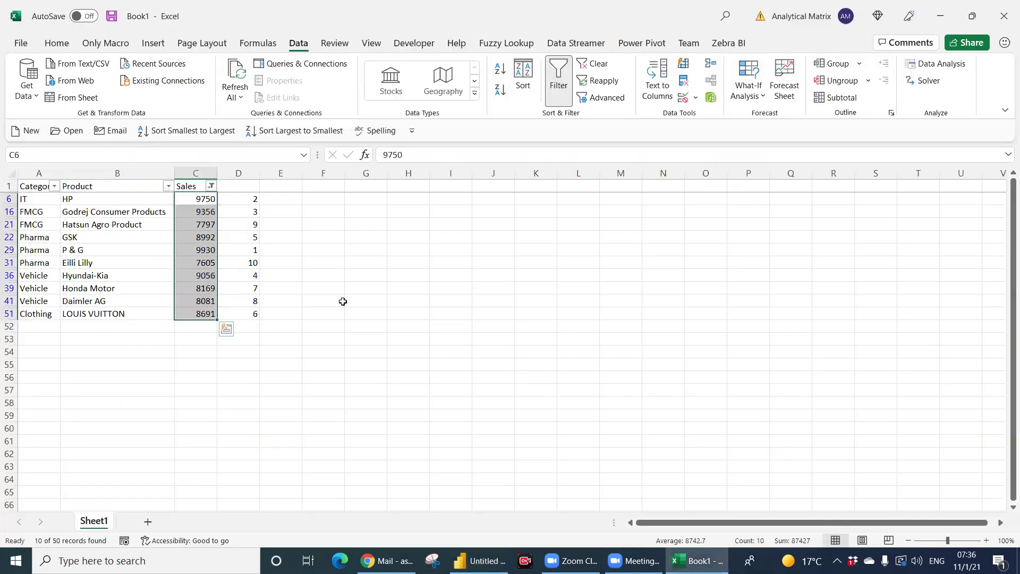
left_click(184, 186)
key("ctrl+shift+l")
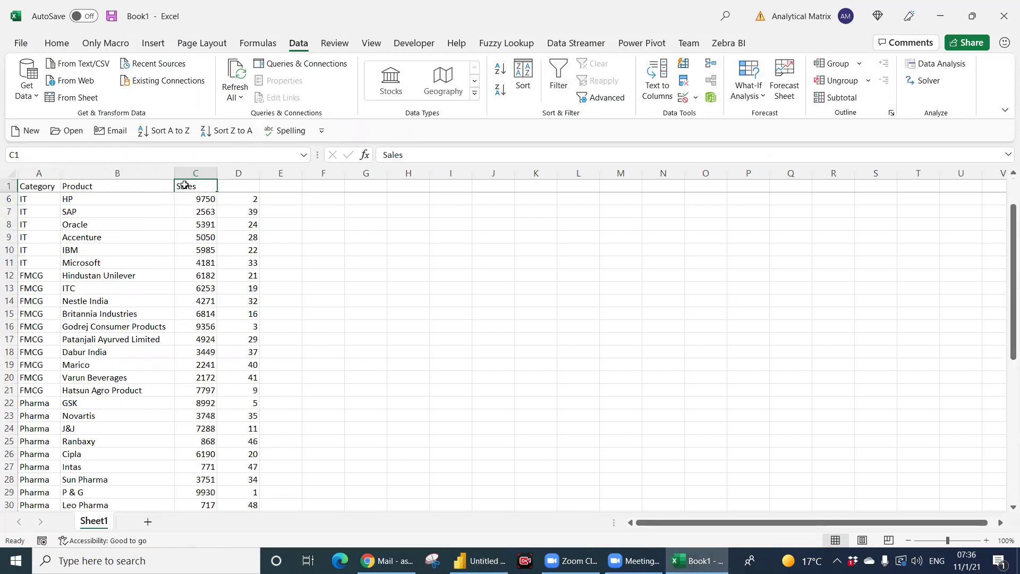
Switch to Power BI and narrow the Top 10 pro table to match the width of the category rank table.
left_click(478, 561)
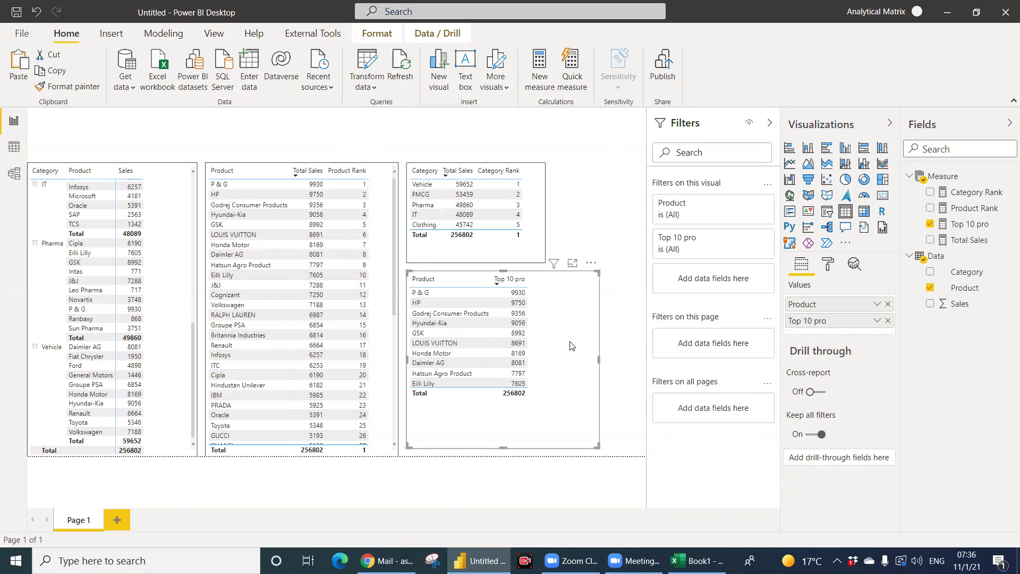
left_click_drag(599, 359, 547, 361)
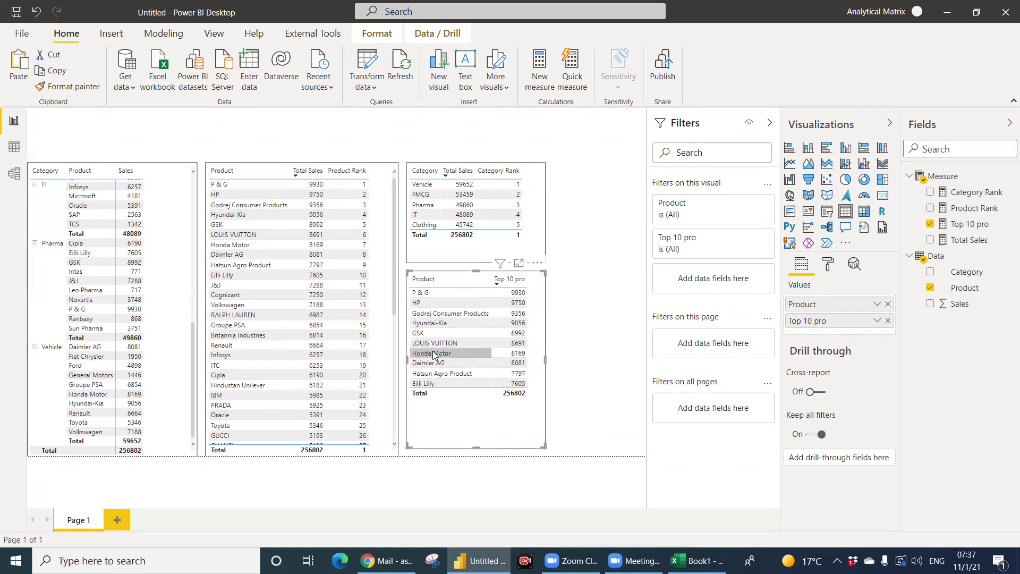
Switch to Excel and enter =SUM(C:C) in cell F1 to total the Sales column.
left_click(698, 561)
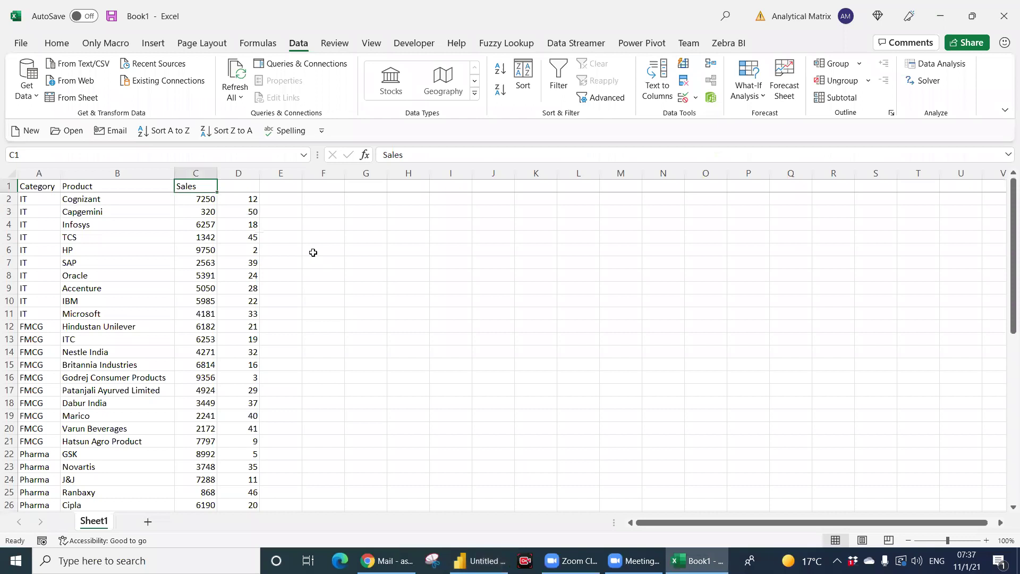
left_click(292, 189)
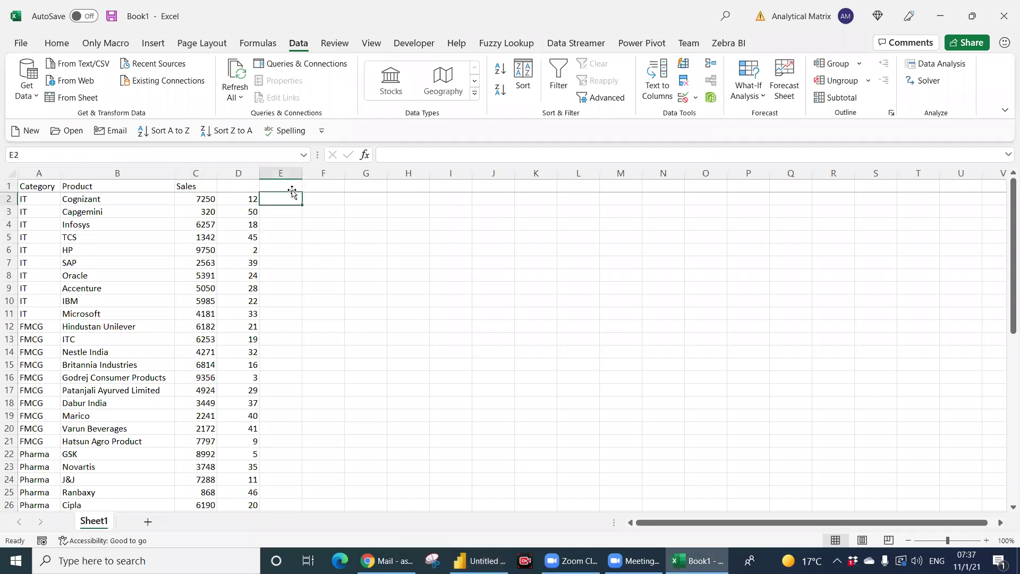
key("Right")
type("S=sum")
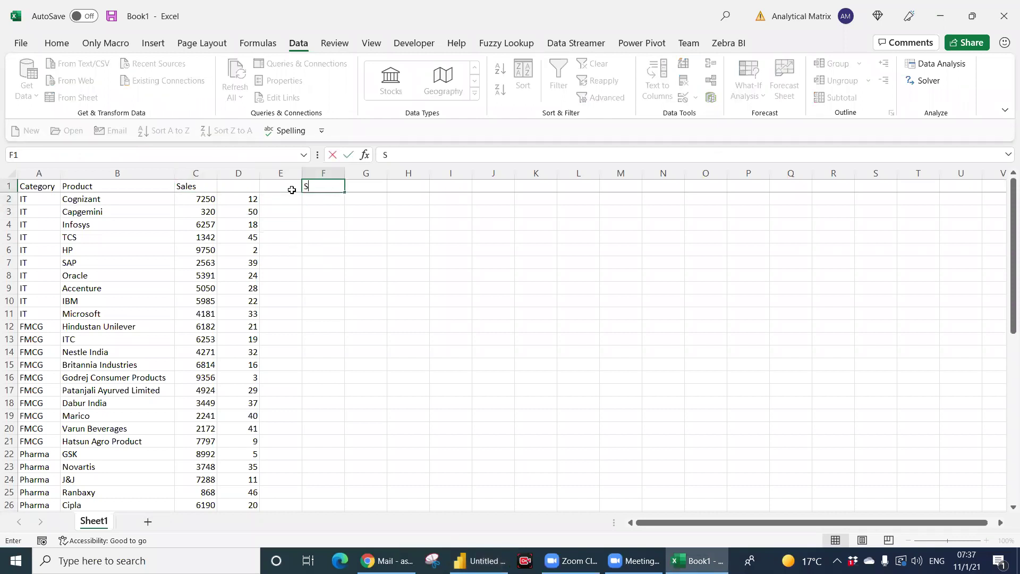
key("Right")
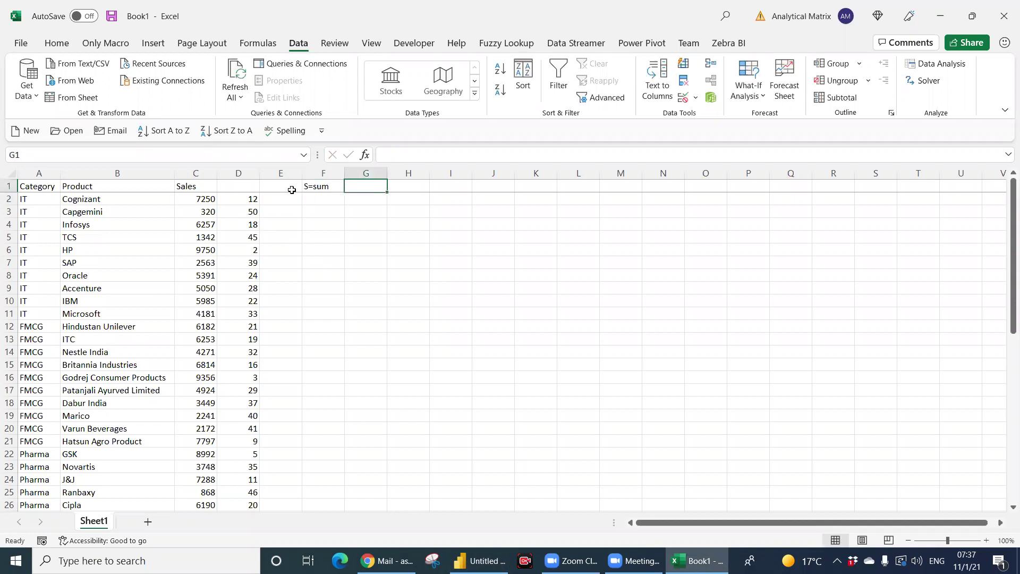
key("Left")
type("=sum")
key("Tab")
key("Left")
key("Left")
key("Left")
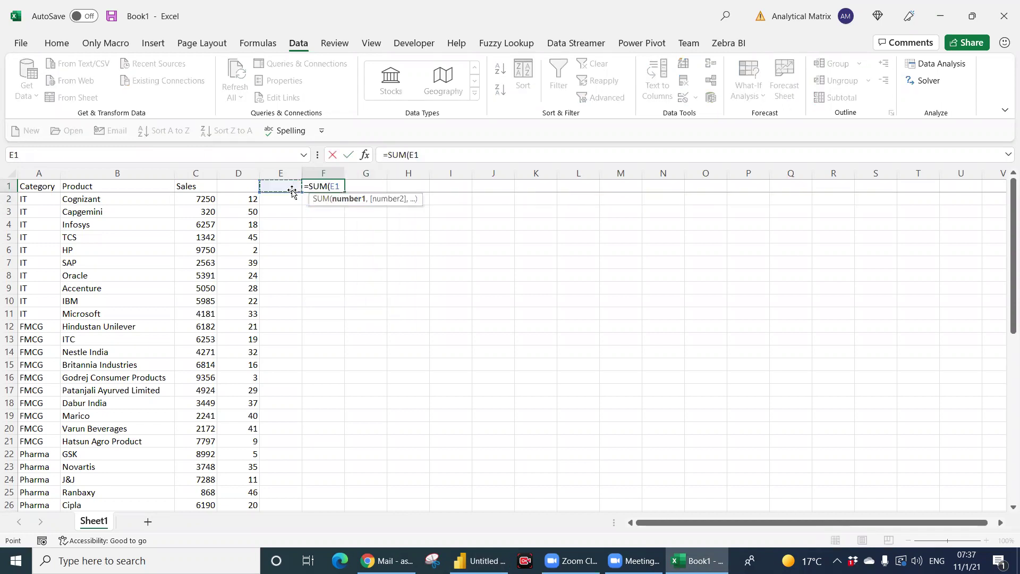
key("ctrl+space")
key("ctrl+Return")
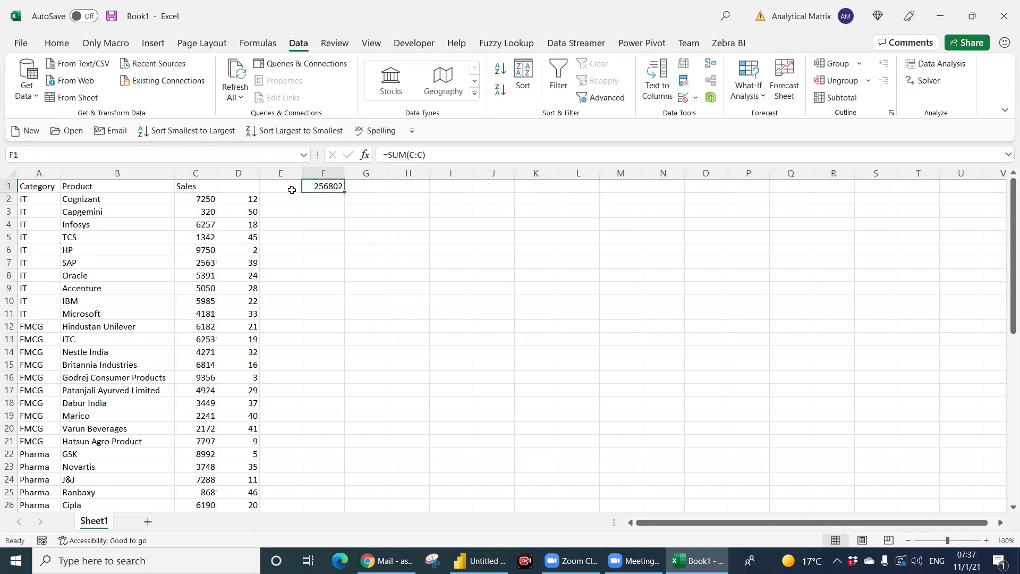
Set the font size of the total in cell F1 to 18.
left_click(56, 44)
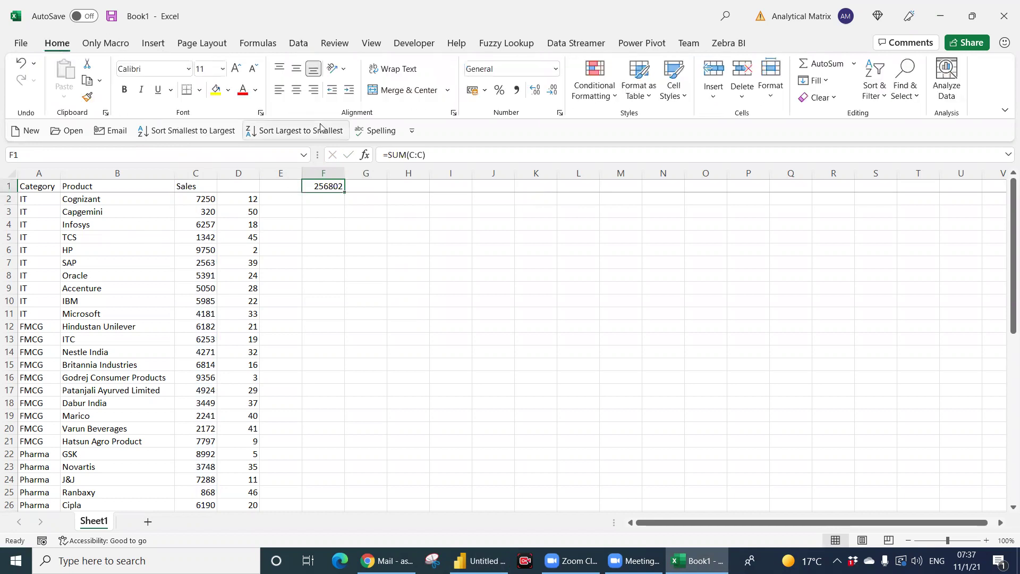
left_click(222, 69)
left_click(207, 197)
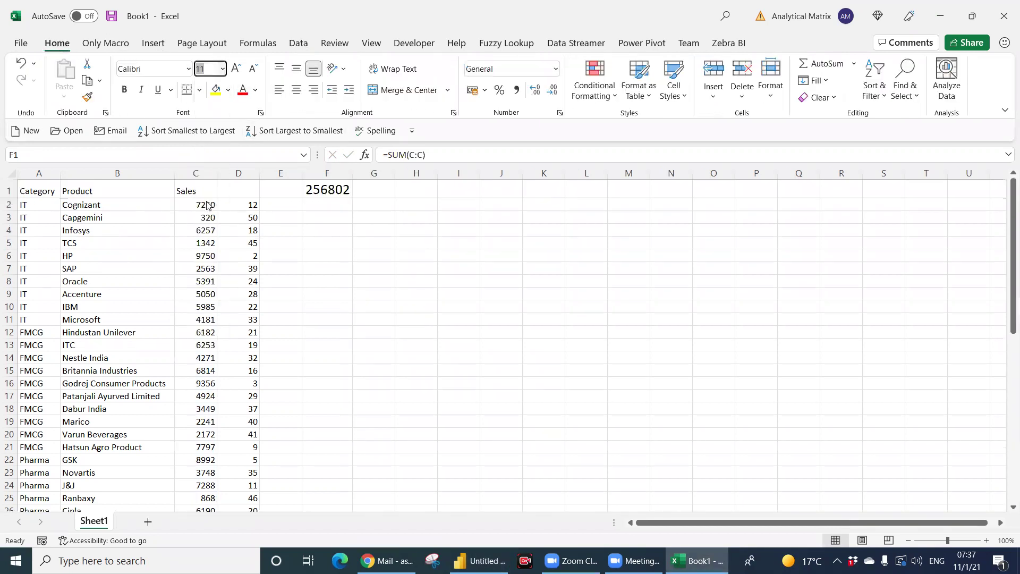
Enter =SUBTOTAL(109,C:C) in cell H1 to total only the visible Sales values.
left_click(417, 191)
type("=subt")
key("Tab")
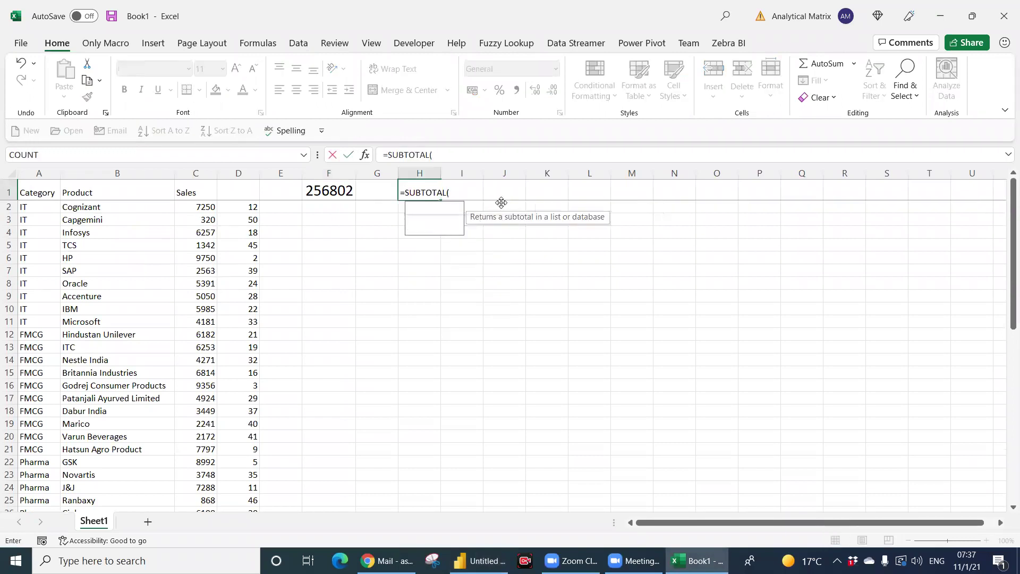
type("109,")
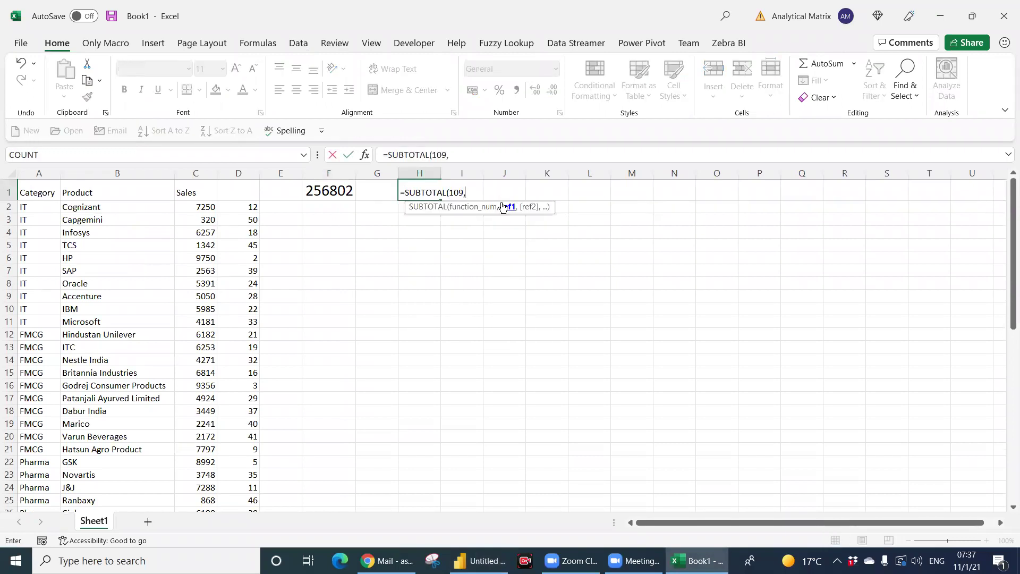
key("Left")
key("Left")
key("Left")
key("Left")
key("Left")
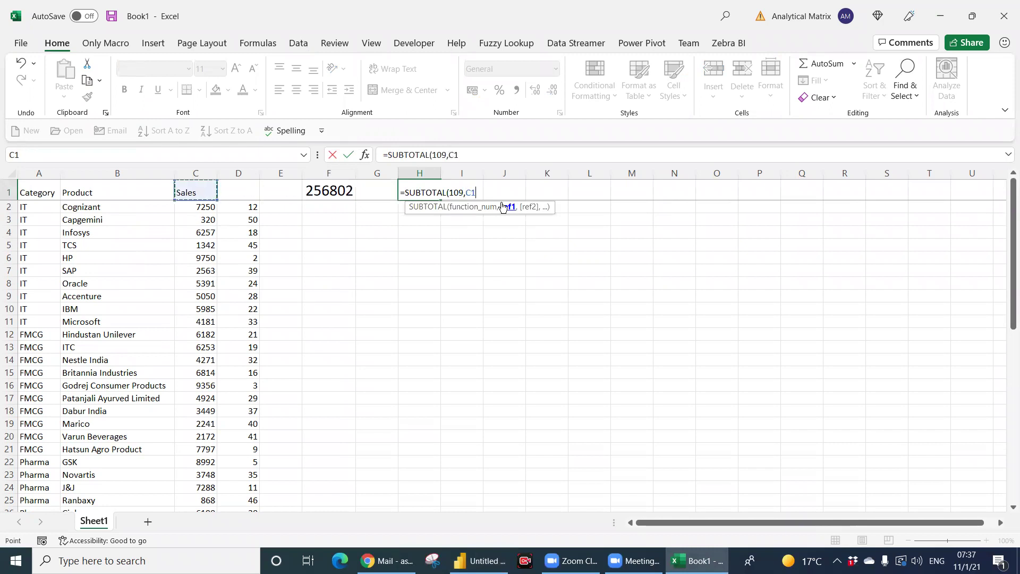
key("ctrl+space")
key("Return")
key("Up")
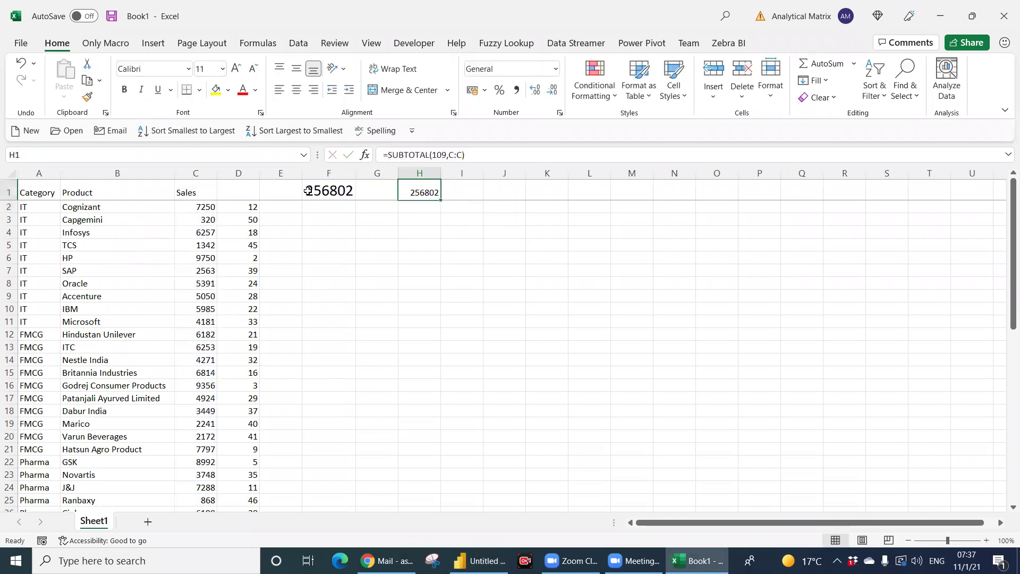
Copy the formatting of cell F1 to cell H1 and widen column H.
left_click(308, 190)
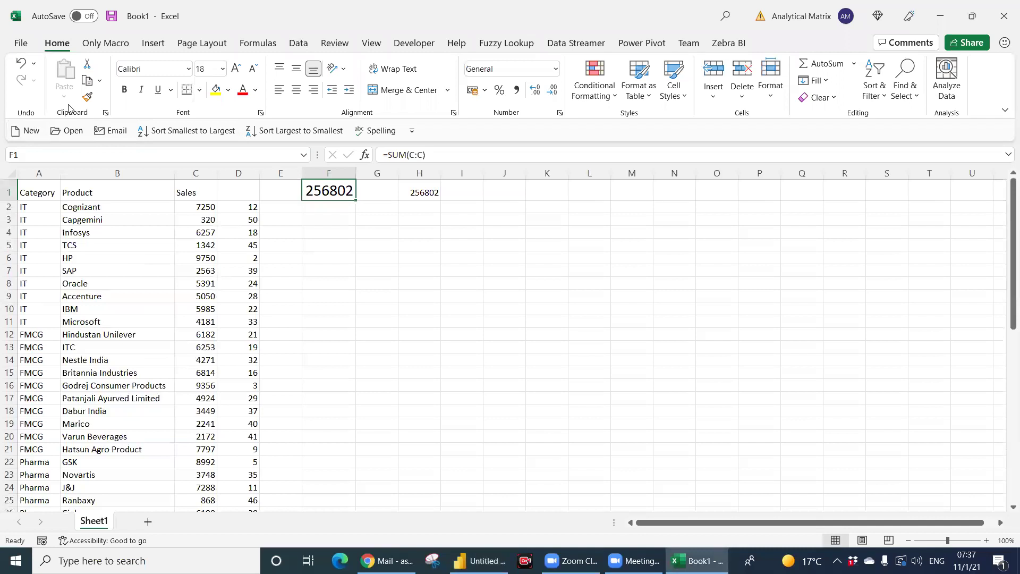
left_click(87, 96)
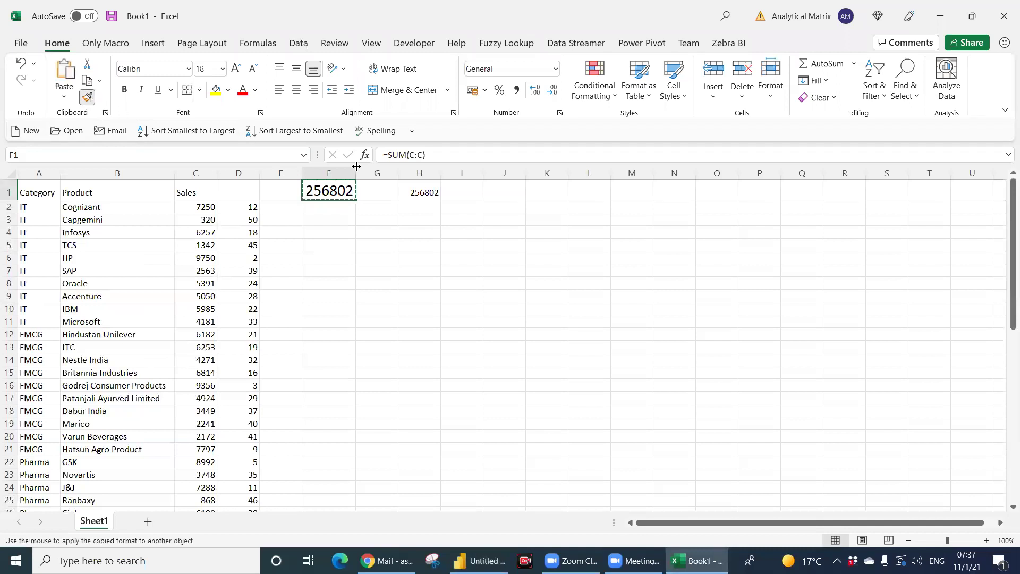
left_click(427, 193)
left_click(470, 257)
mouse_move(442, 174)
left_mouse_down()
mouse_move(469, 210)
mouse_move(478, 192)
left_mouse_up()
Add filters to the headers of the sales data in columns A to D.
left_click(96, 187)
left_click(29, 196)
key("ctrl+shift+Right")
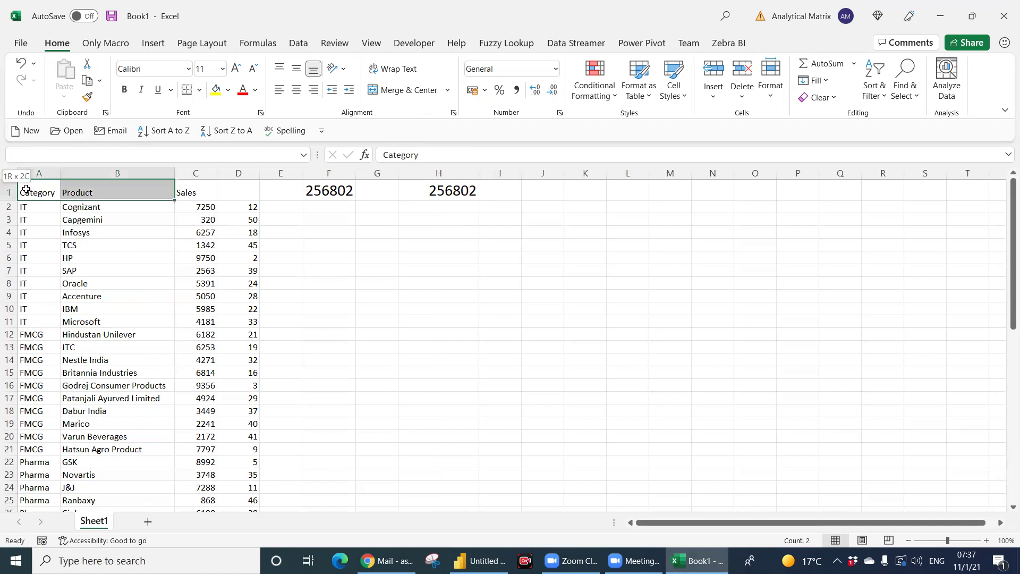
key("ctrl+shift+Down")
key("ctrl+shift+l")
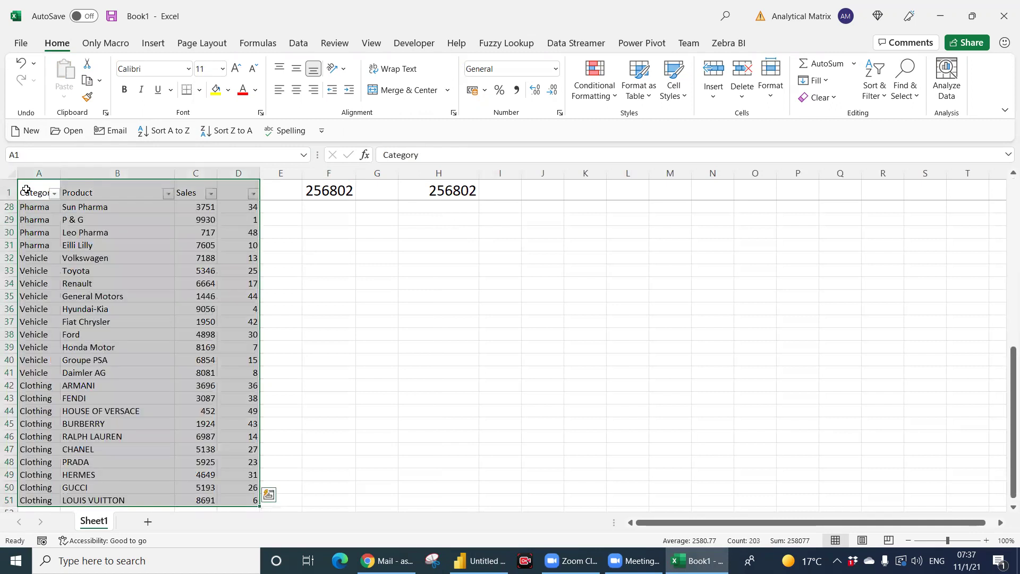
key("ctrl+Home")
key("Up")
key("Right")
key("Right")
key("Right")
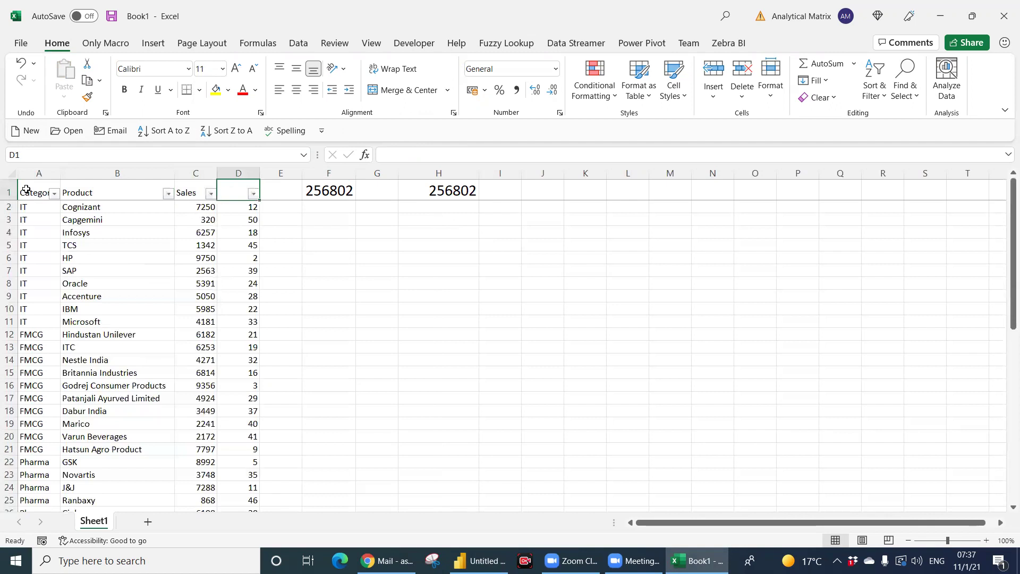
key("Left")
Filter the Sales column with the Top 10 number filter and compare the SUM in F1 with the SUBTOTAL in H1.
left_click(333, 192)
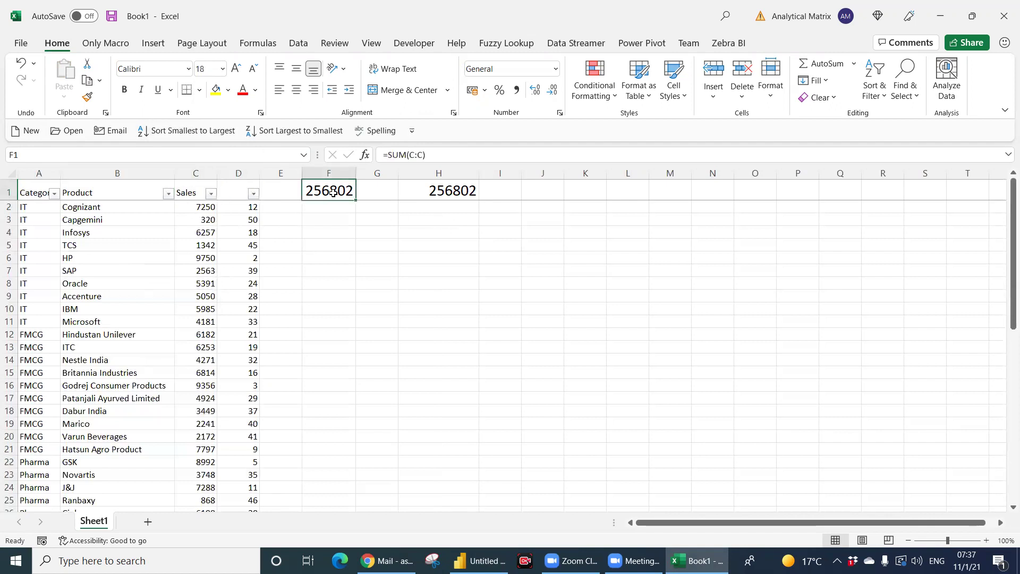
left_click(448, 190)
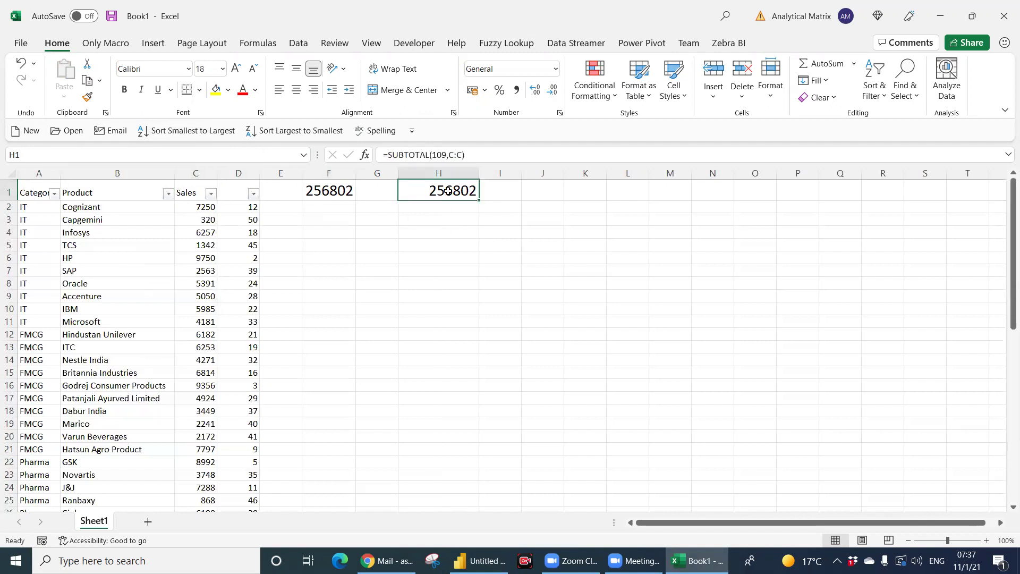
left_click(211, 193)
mouse_move(109, 319)
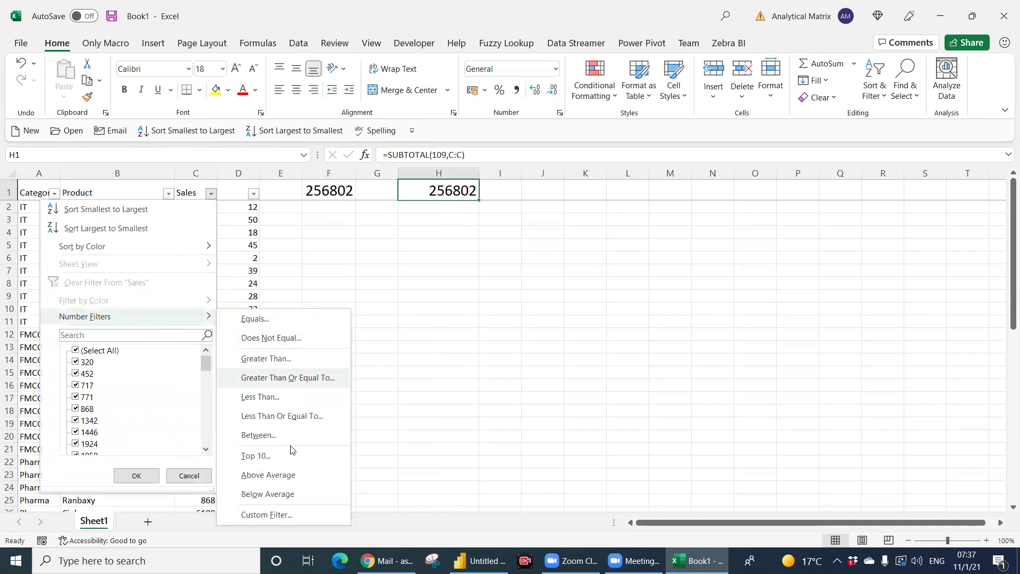
left_click(270, 455)
left_click(392, 333)
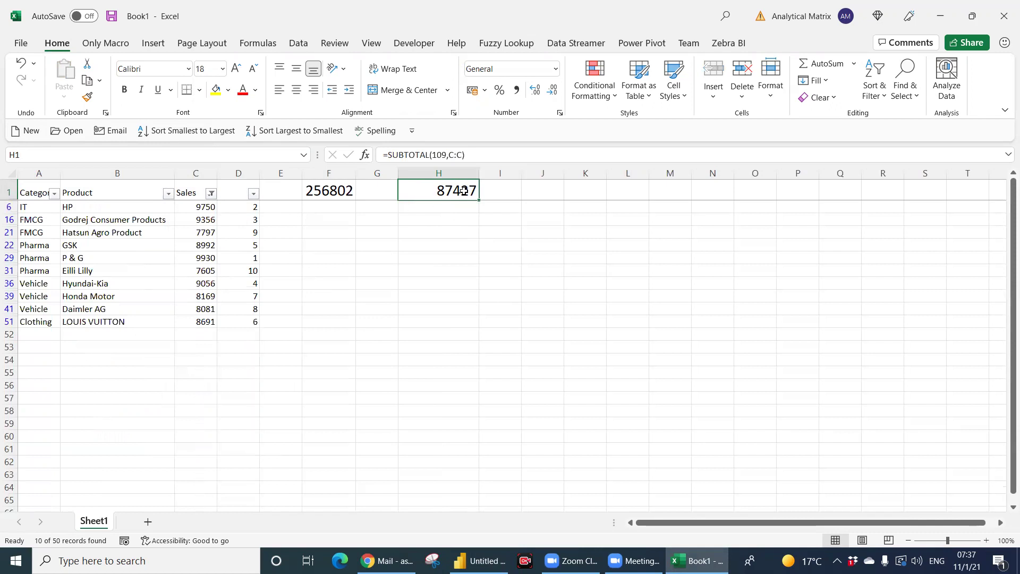
left_click(319, 191)
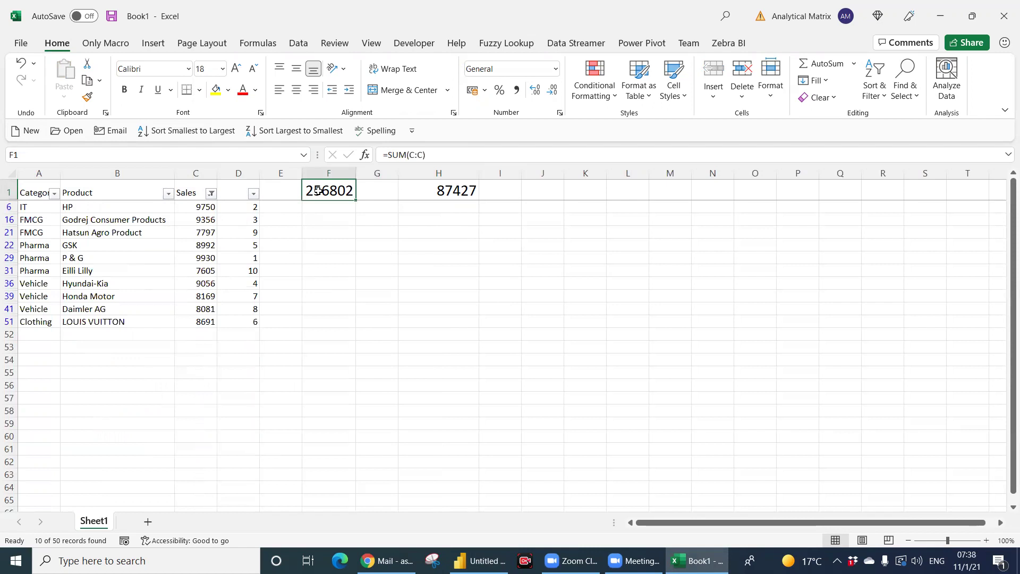
left_click(441, 191)
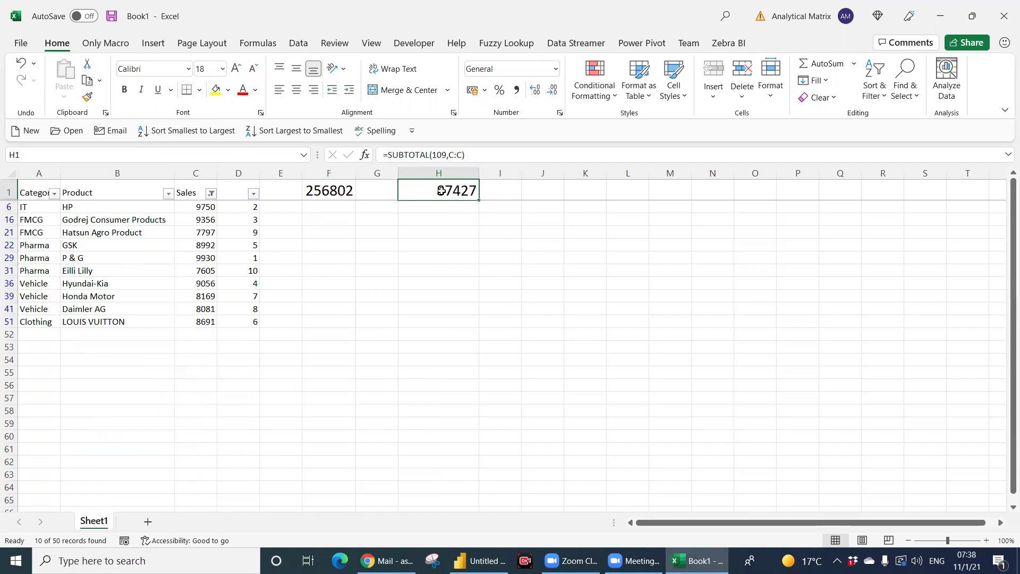
Switch to Power BI, display the Top 10 pro measure's formula, and slightly reduce the height of its table.
left_click(478, 561)
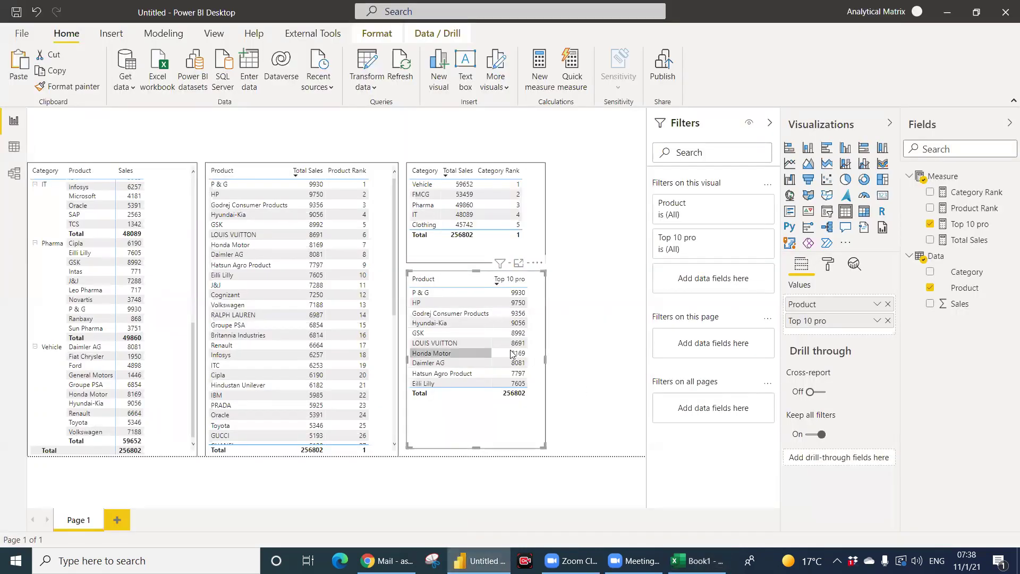
left_click(970, 224)
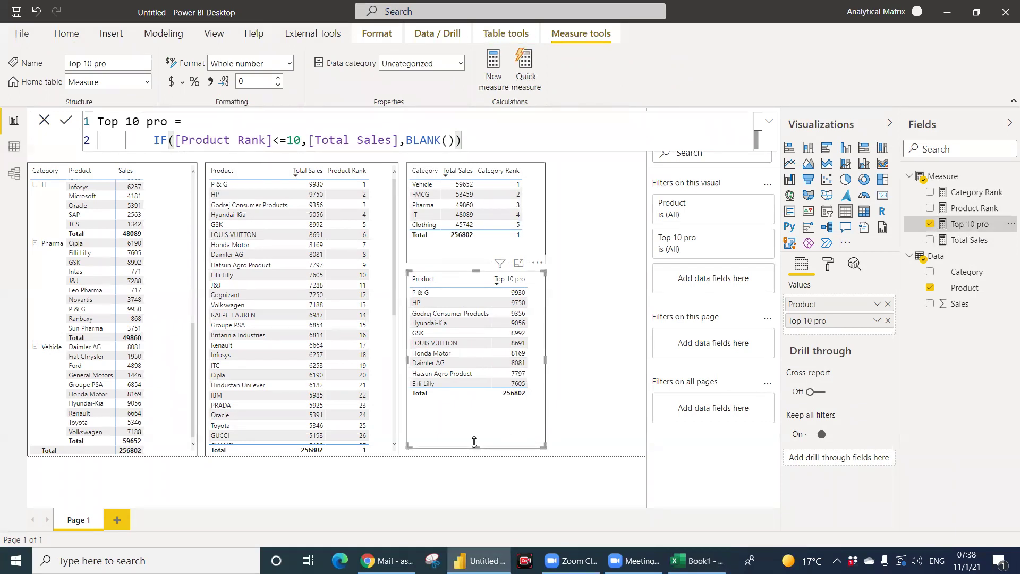
left_click_drag(478, 446, 480, 431)
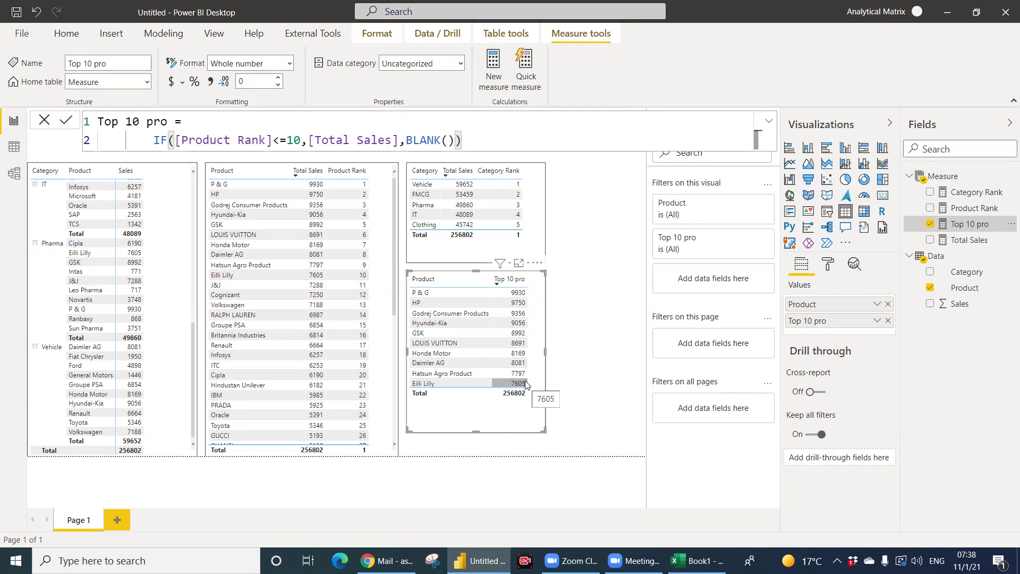
Switch to Excel, filter the Sales column to the top 5 items and compare the SUM in F1 with the SUBTOTAL in H1.
left_click(693, 560)
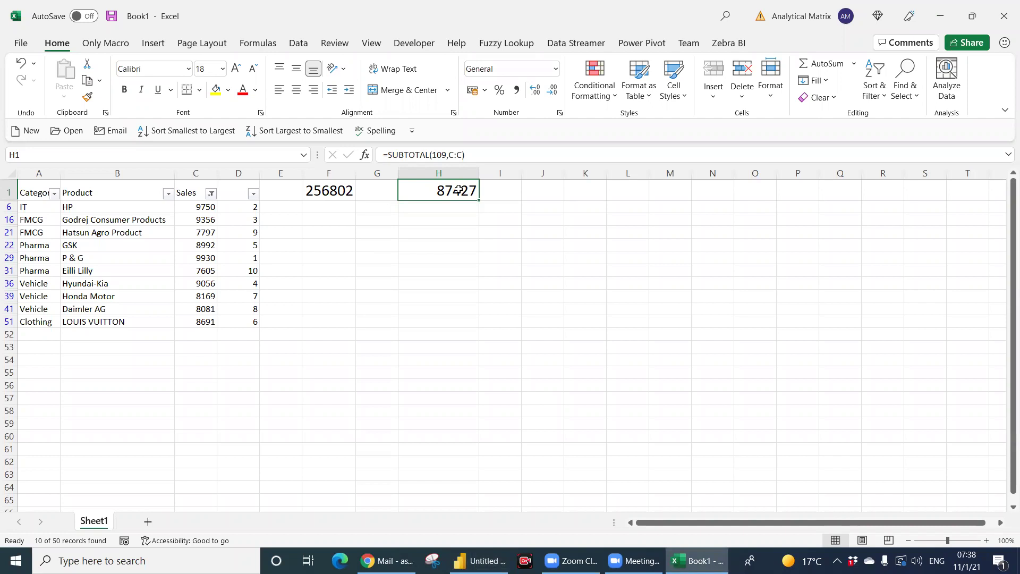
left_click(334, 190)
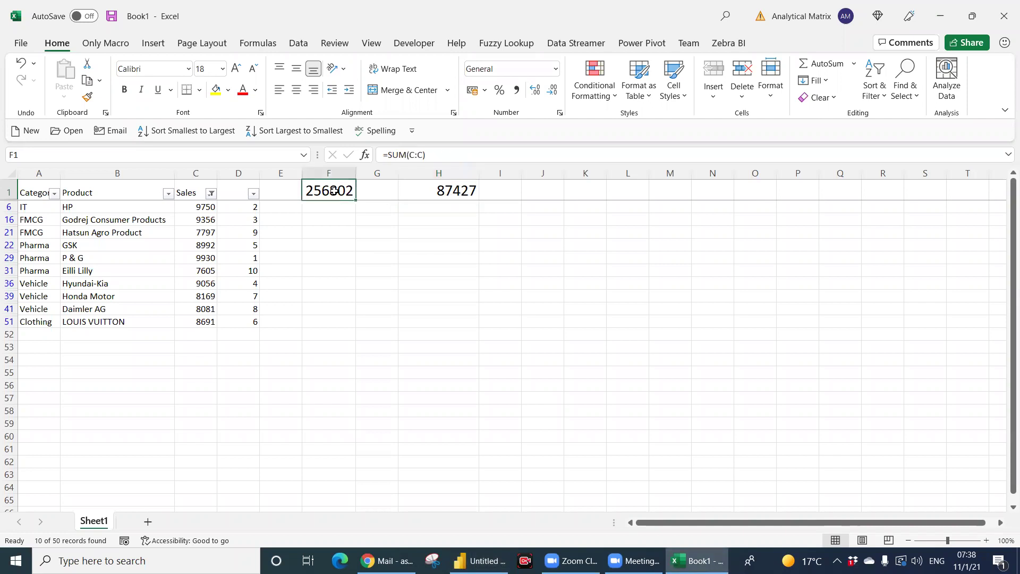
left_click(211, 193)
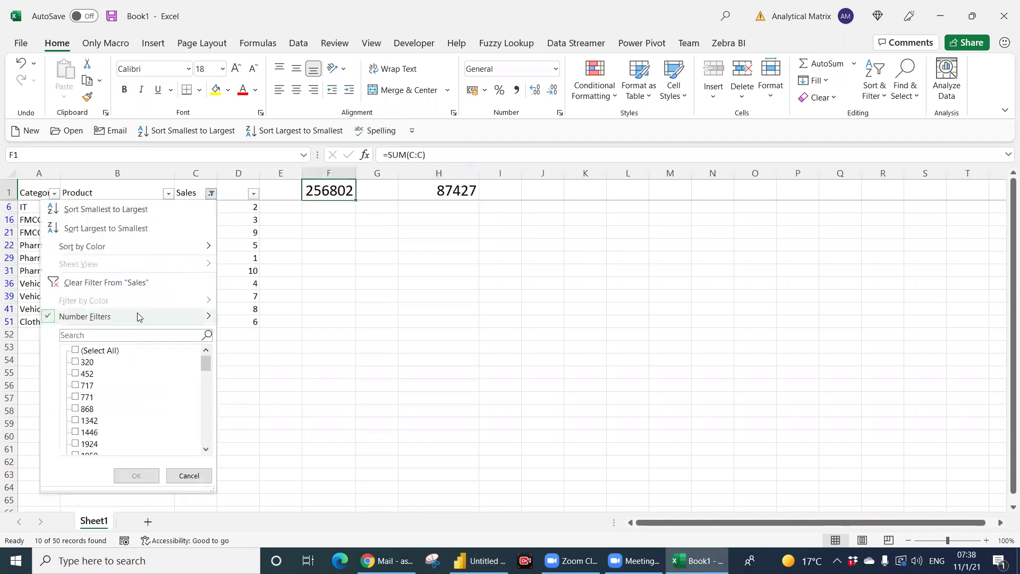
mouse_move(197, 315)
left_click(253, 455)
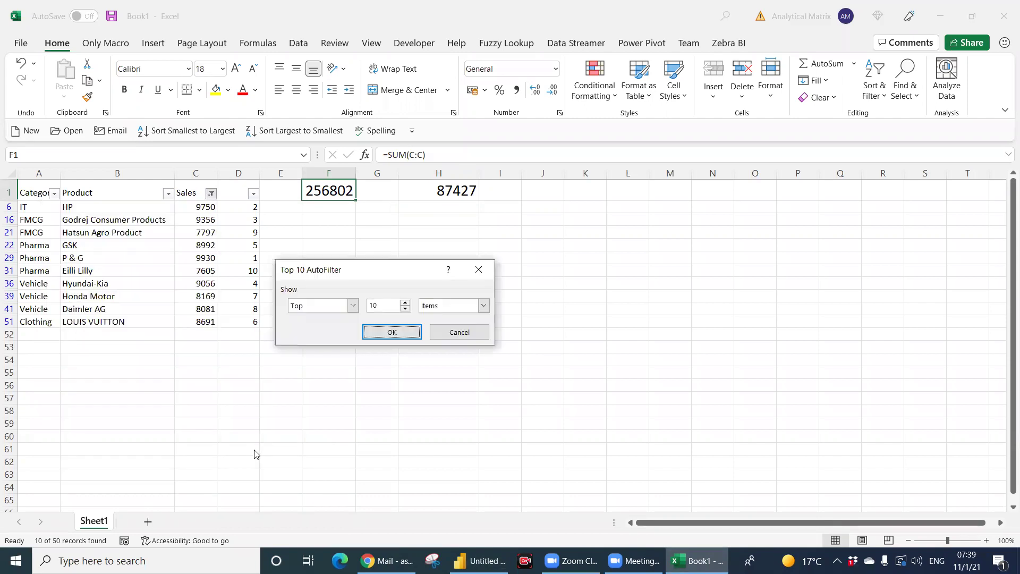
left_click(383, 306)
type("5")
key("Return")
left_click(461, 192)
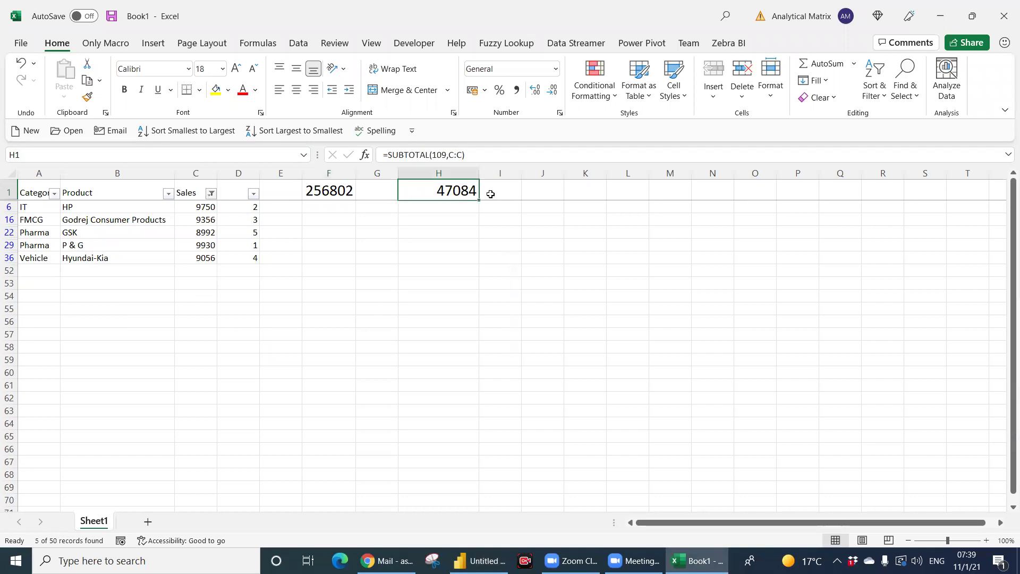
left_click(322, 193)
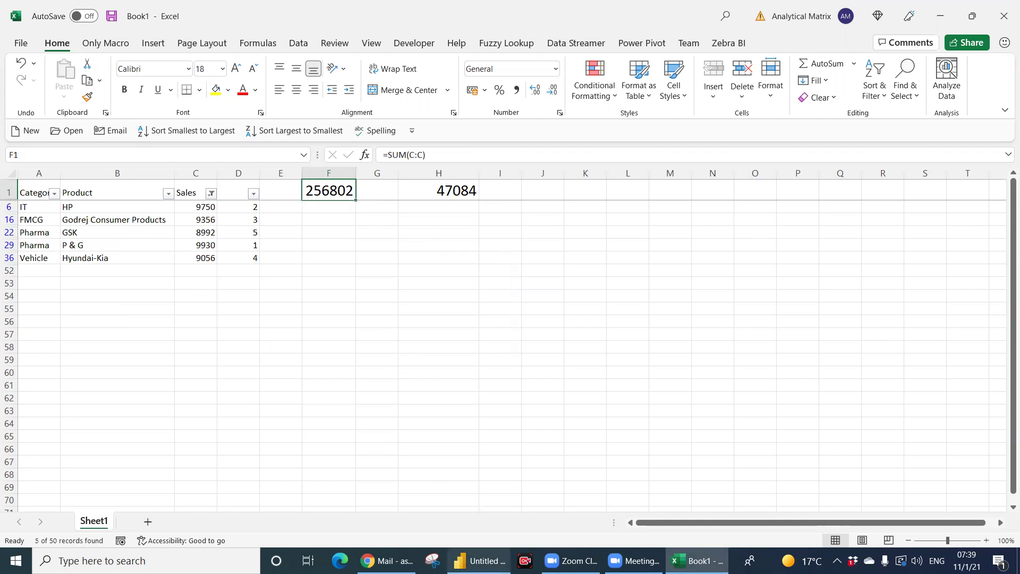
Check the Top 10 pro table in Power BI, then return to Excel and remove the filters from the sales data.
left_click(481, 560)
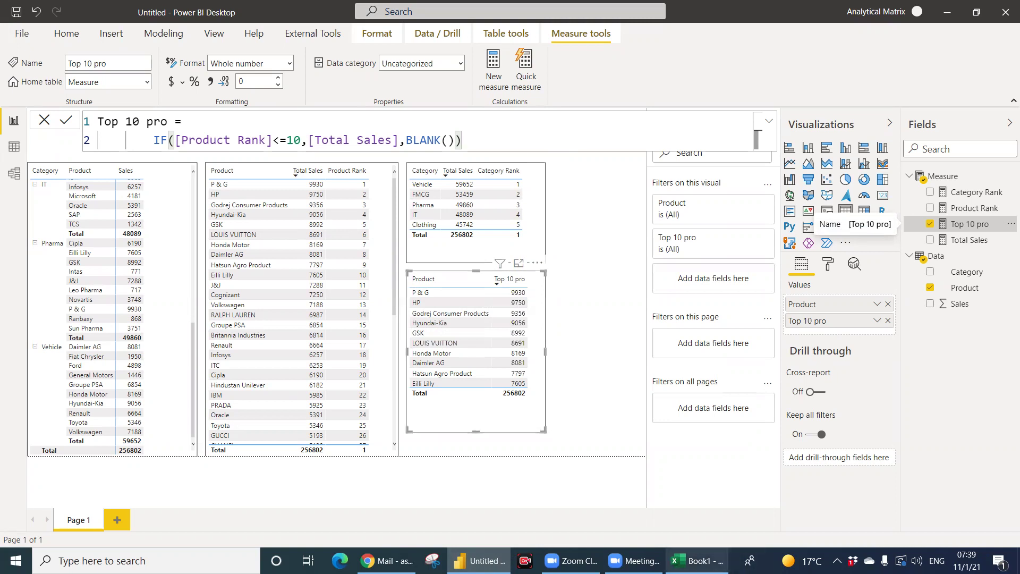
left_click(696, 561)
left_click(478, 561)
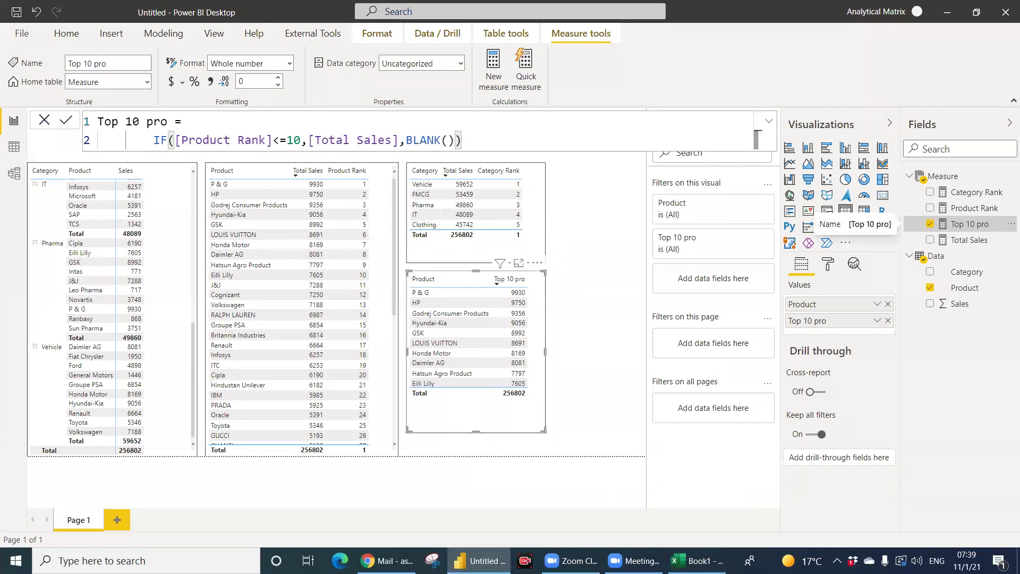
left_click(696, 560)
left_click(394, 285)
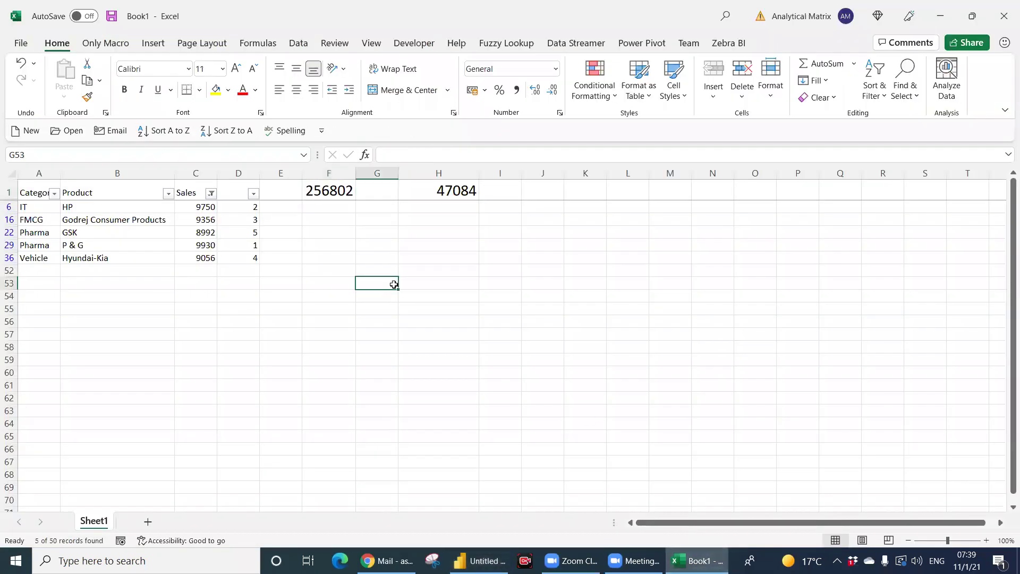
left_click(196, 192)
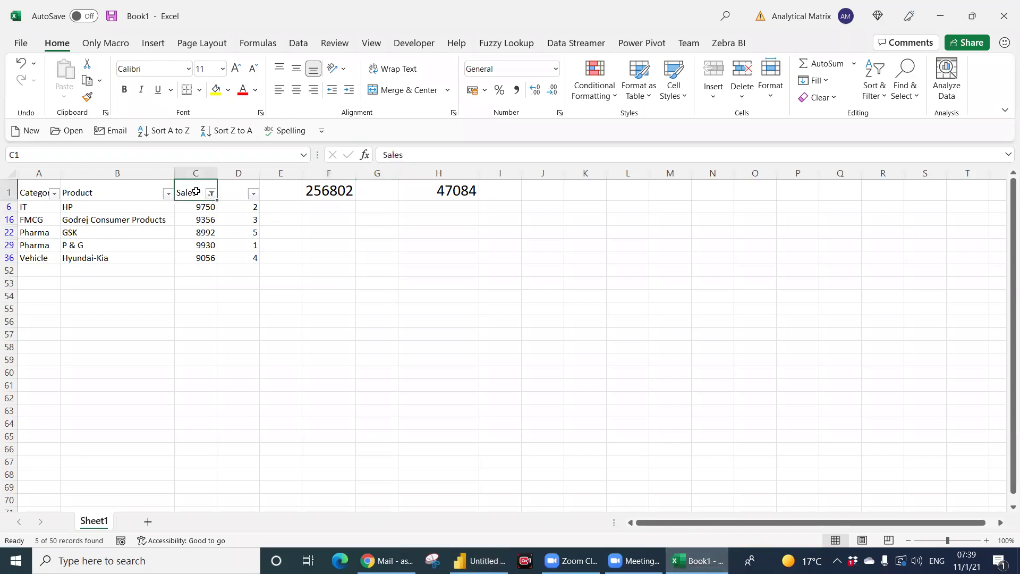
key("ctrl+shift+l")
Enter the label Top N in cell G3 and the label Values in cell G5.
key("Down")
key("Down")
key("Right")
key("Right")
key("Right")
key("Right")
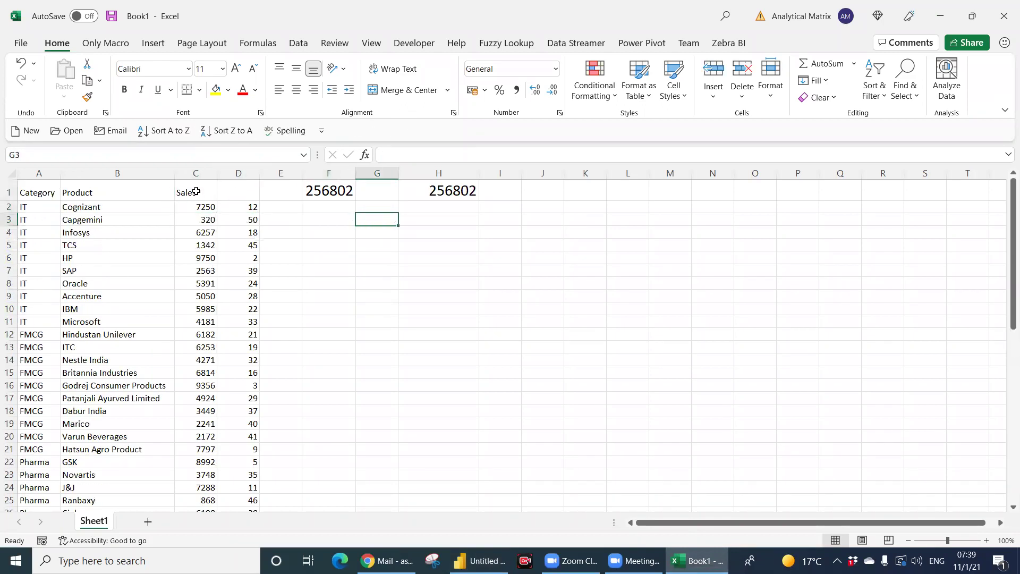
type("Tp")
key("BackSpace")
type("op N")
key("Return")
key("Return")
type("Values")
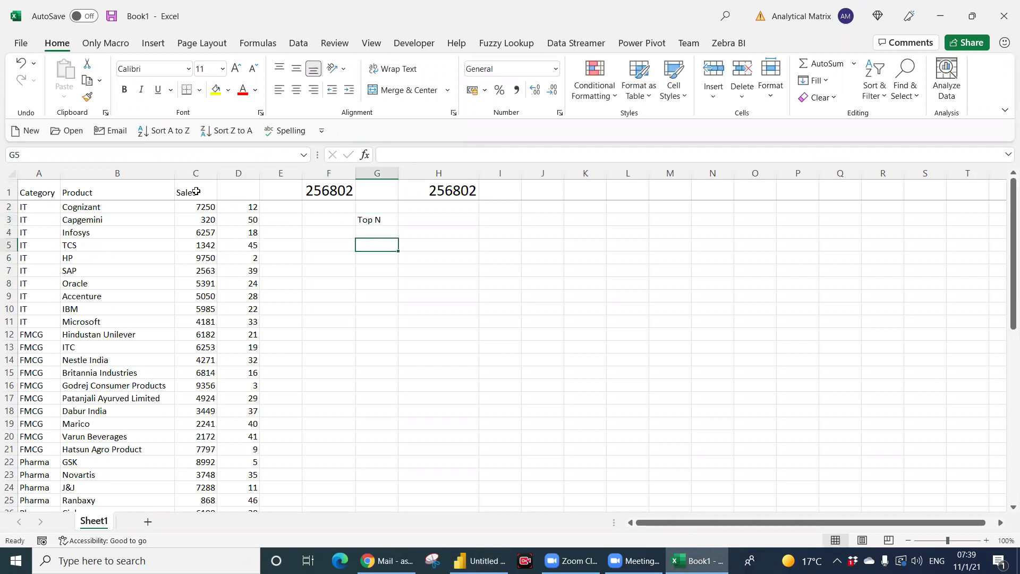
key("Return")
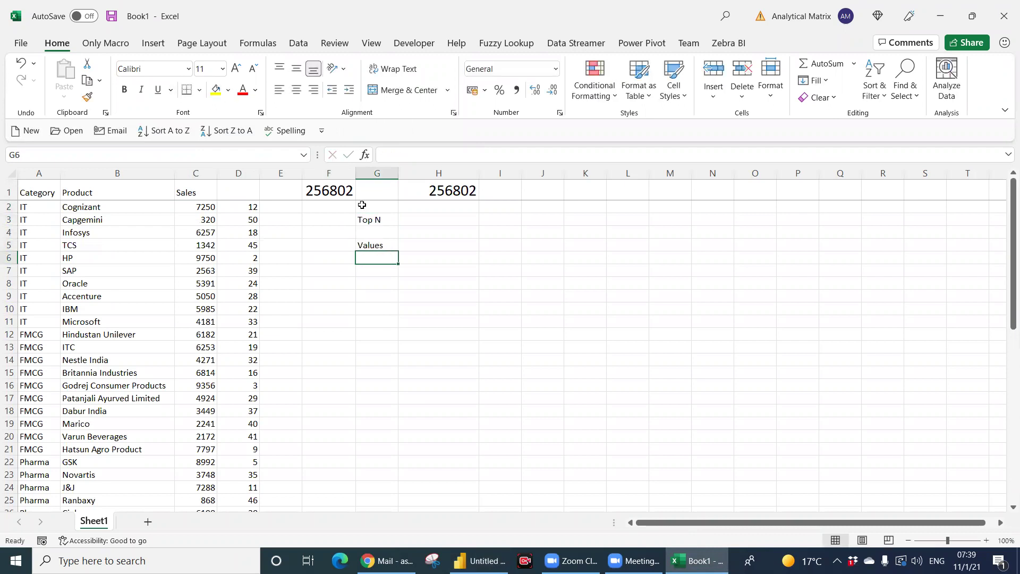
left_click(378, 246)
Show the data view in Power BI, reviewing the Top N and Values labels in Excel before returning.
left_click(478, 561)
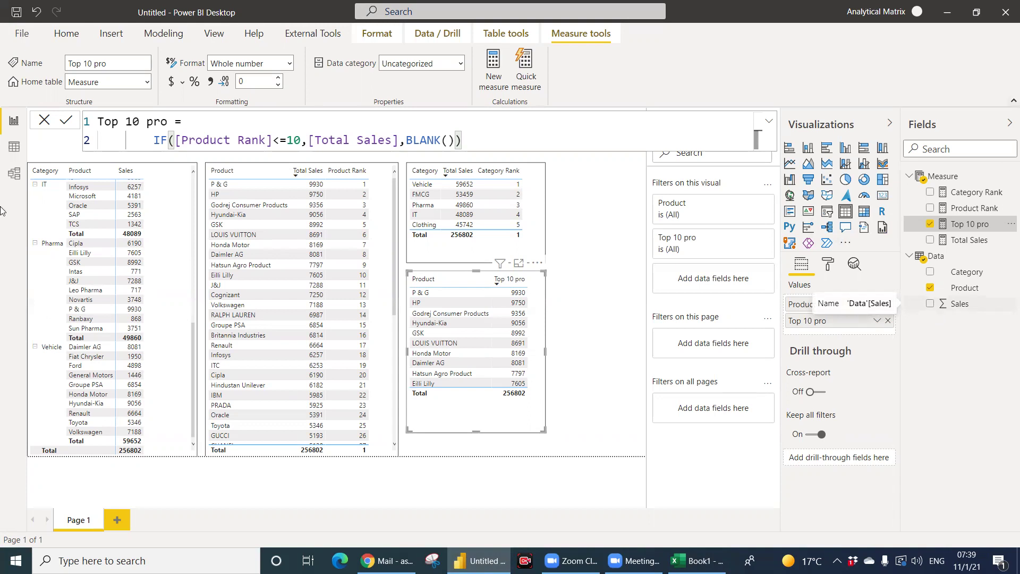
left_click(16, 147)
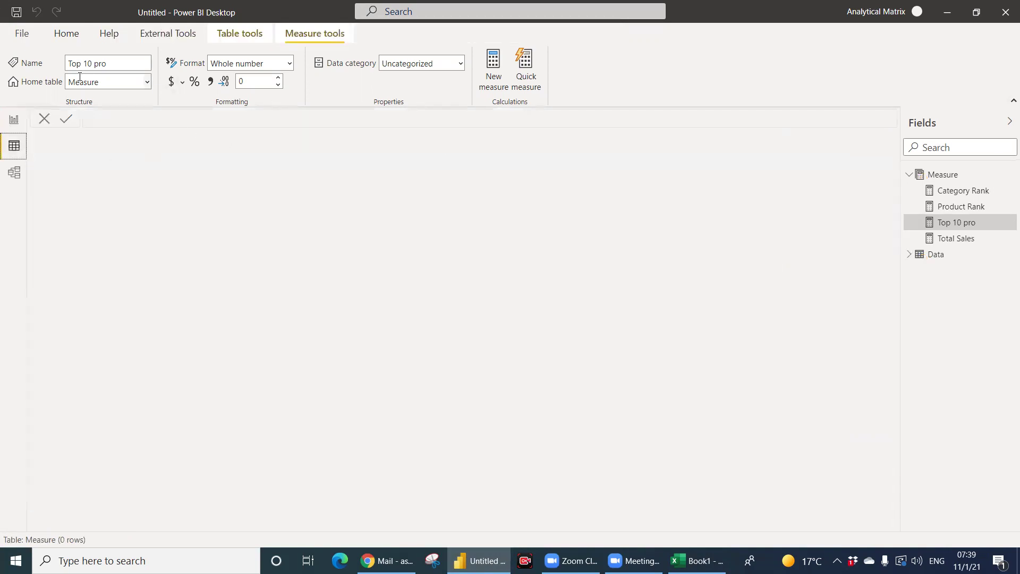
left_click(698, 561)
left_click_drag(377, 219, 391, 247)
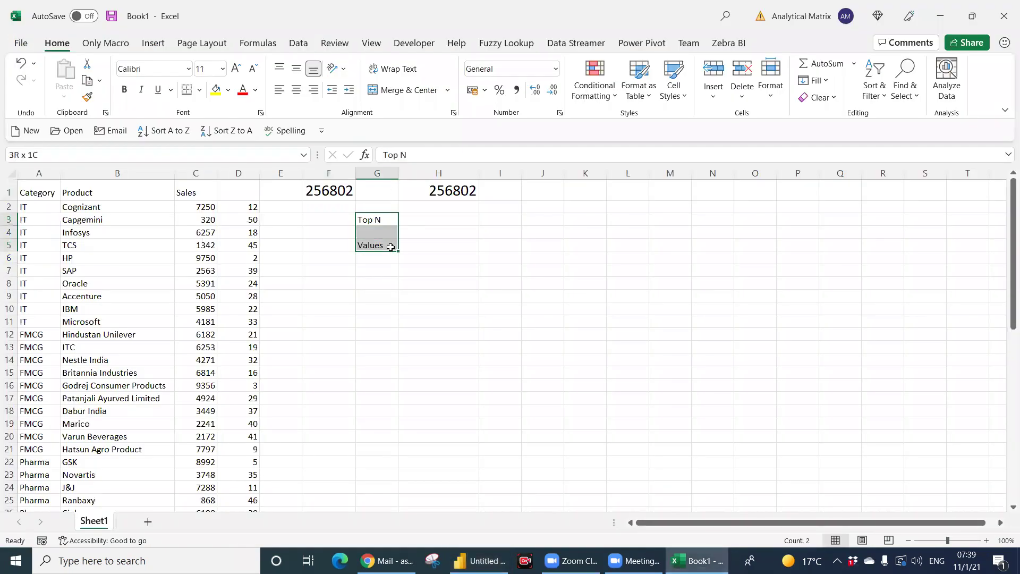
left_click(467, 559)
Create a calculated table with the formula Product Table = VALUES(Data[Product]).
left_click(224, 36)
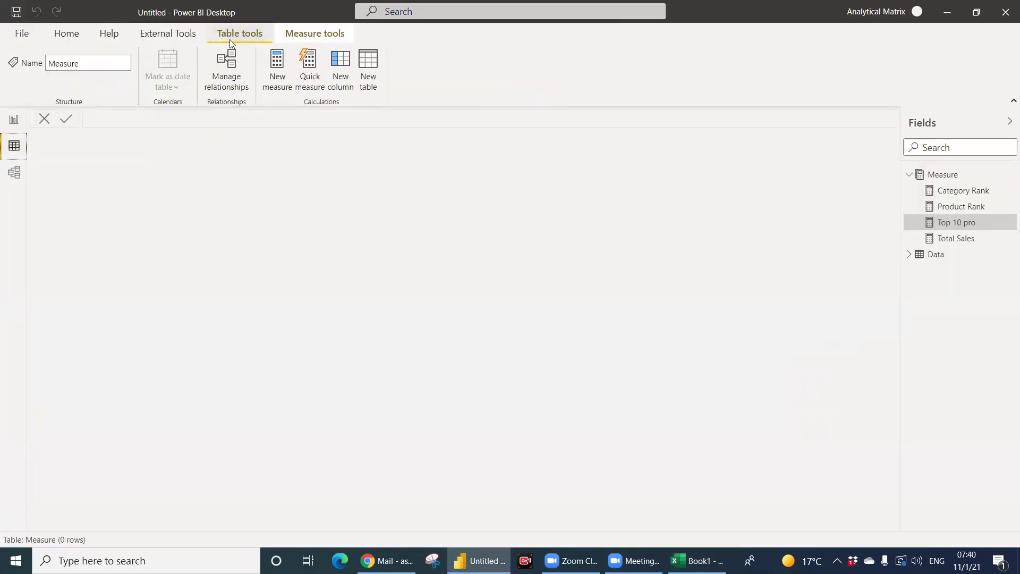
left_click(371, 85)
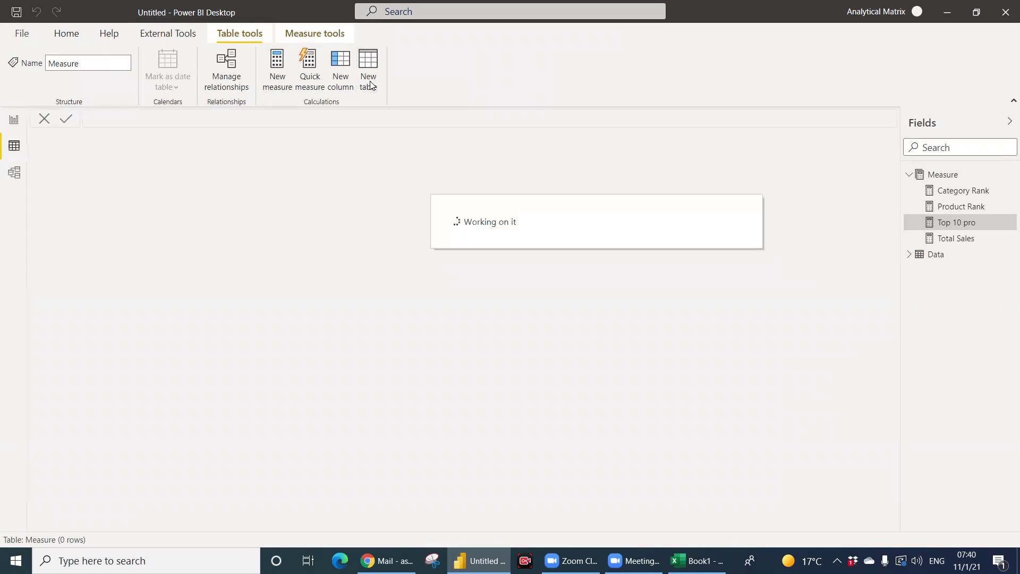
key("BackSpace")
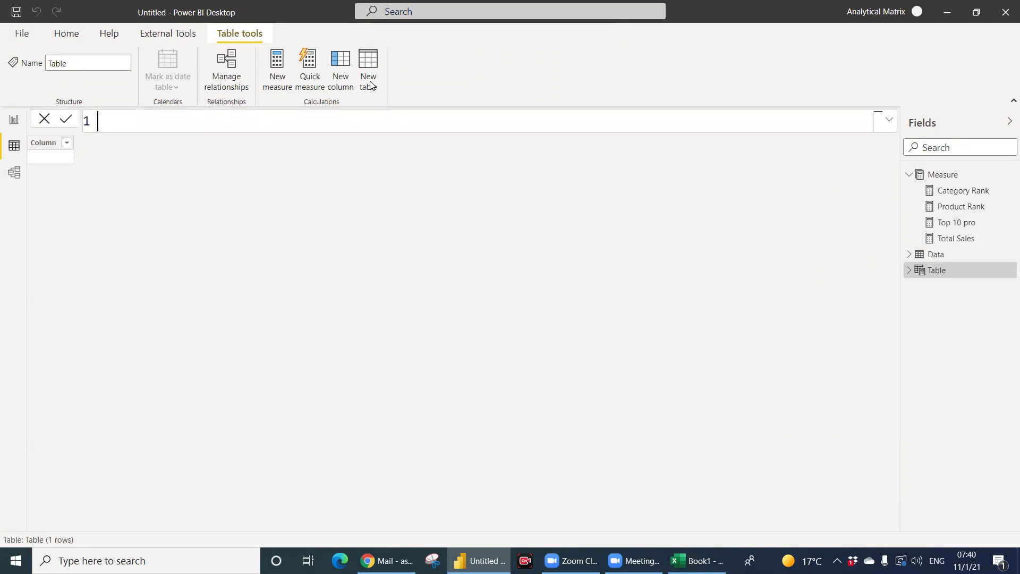
type("Product Table")
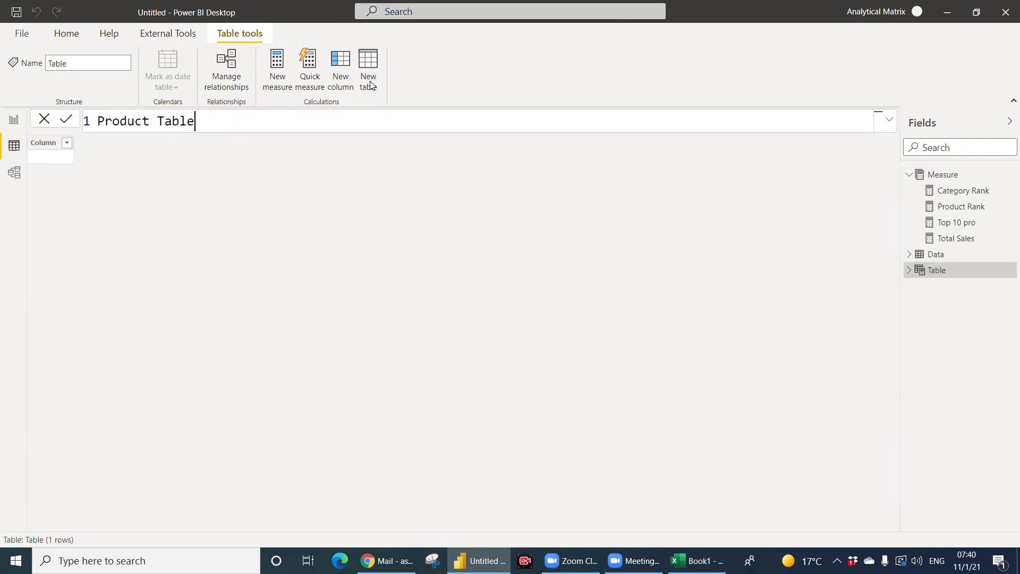
type("=val")
key("Tab")
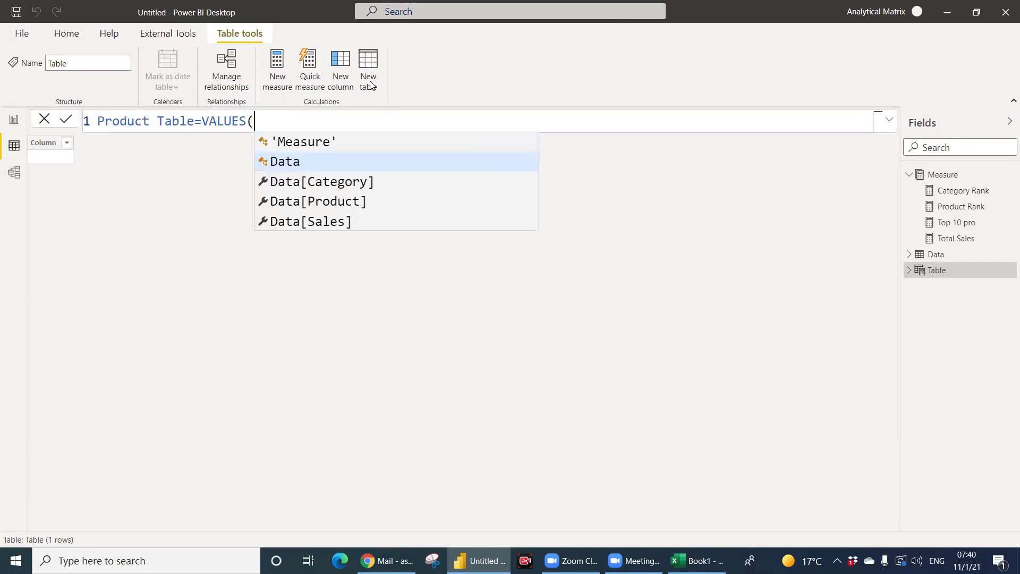
type("data")
key("Down")
key("Down")
key("Tab")
type(")")
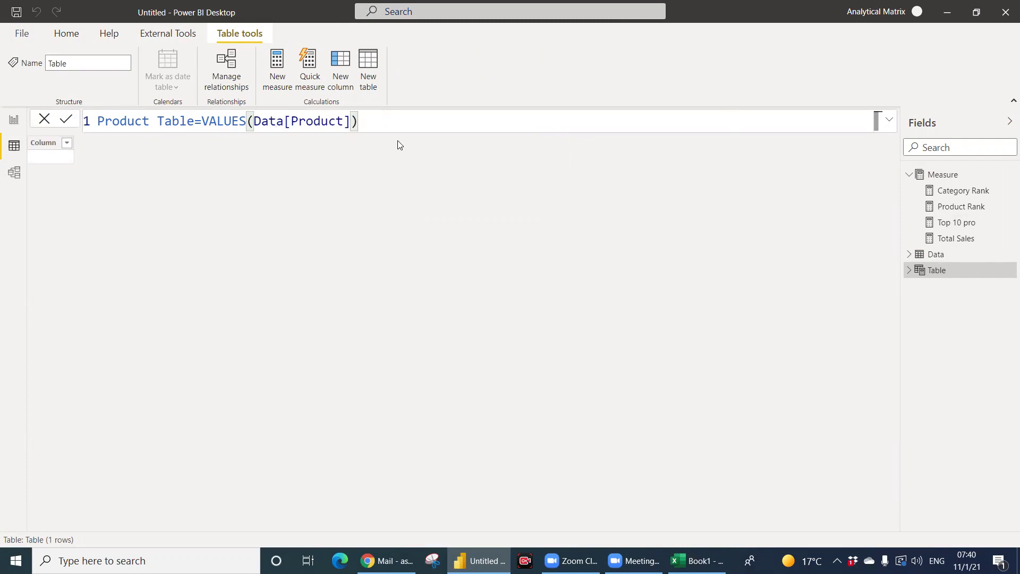
key("Return")
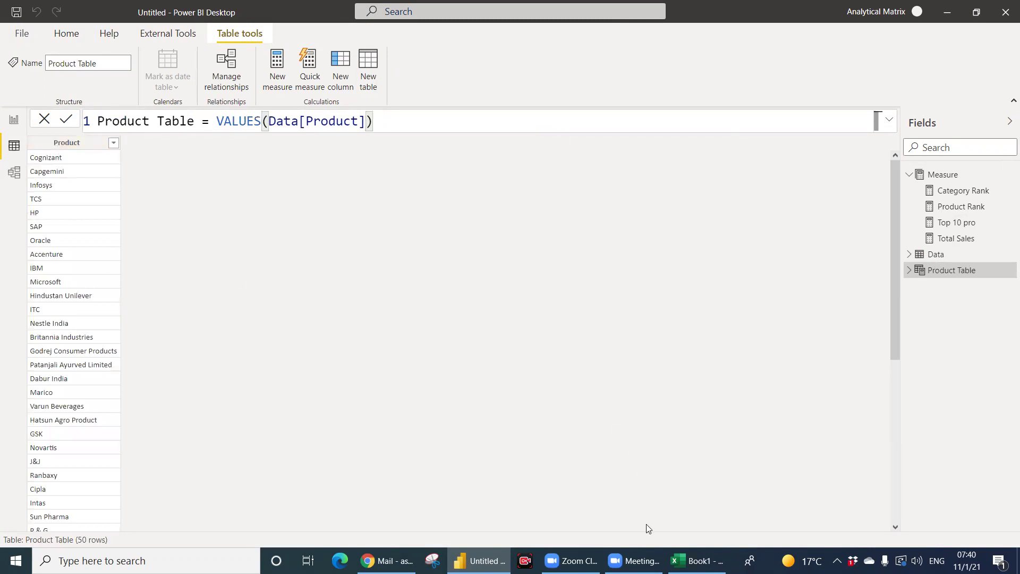
Switch to Excel and enter 10 and 20 in cells H3 and H4 as example Top N numbers.
left_click(693, 561)
left_click(379, 222)
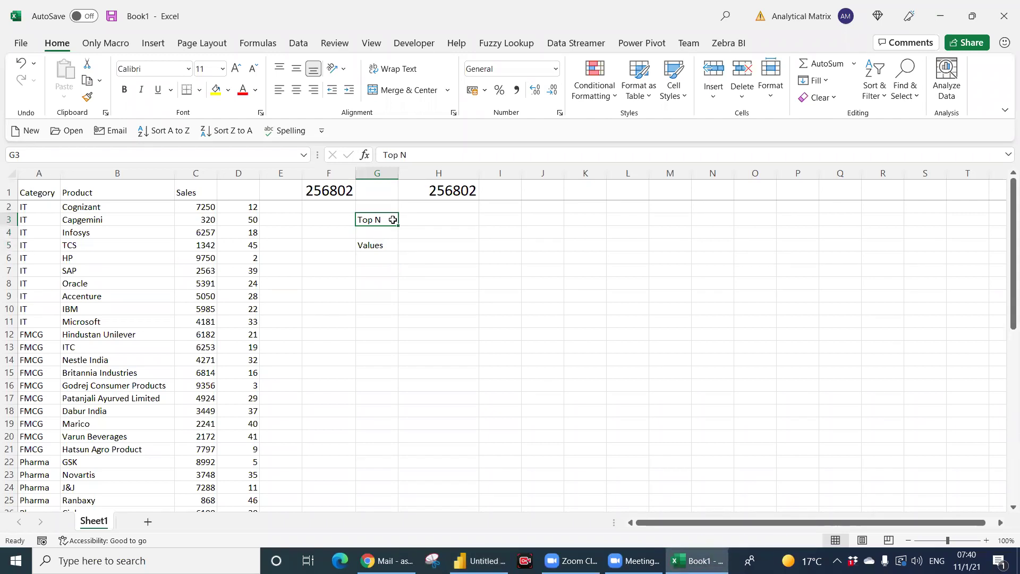
left_click(417, 216)
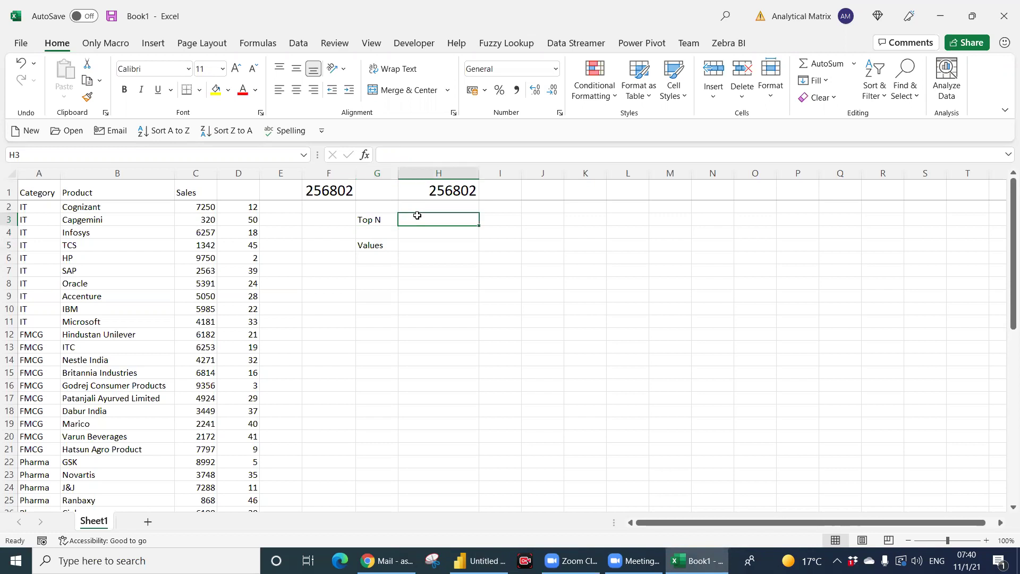
type("10")
key("Return")
type("20")
key("Return")
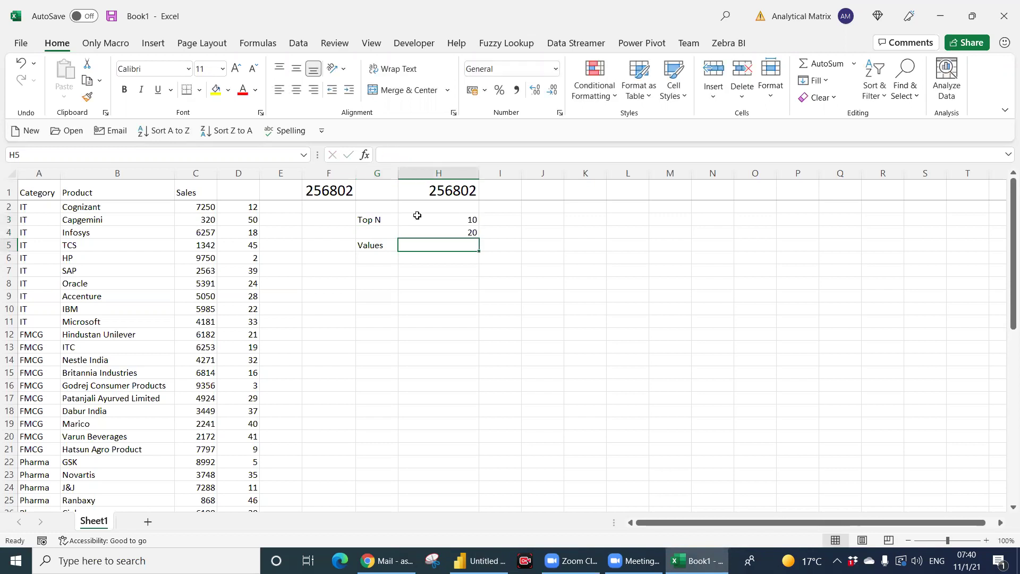
left_click_drag(428, 219, 433, 227)
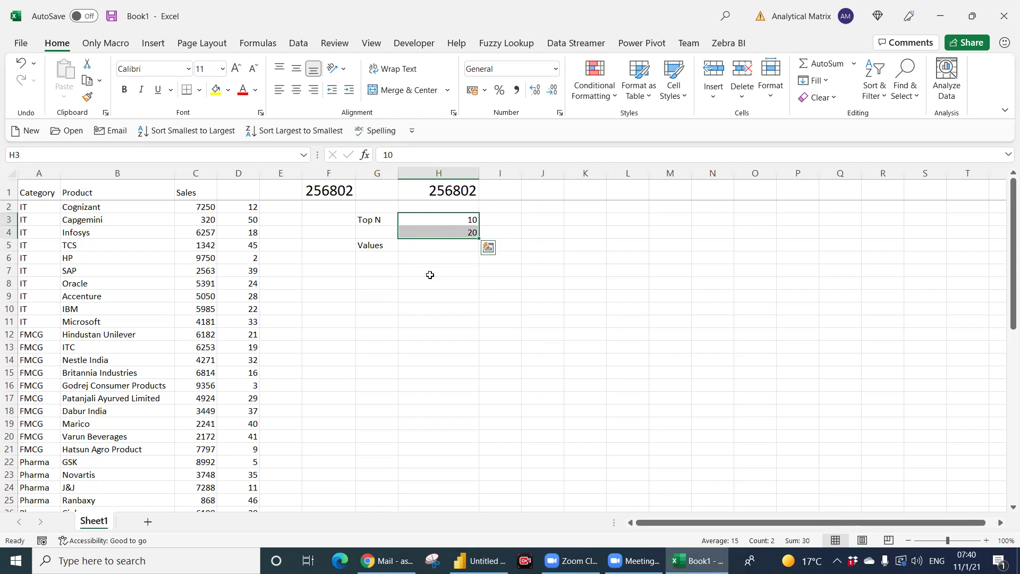
left_click(370, 220)
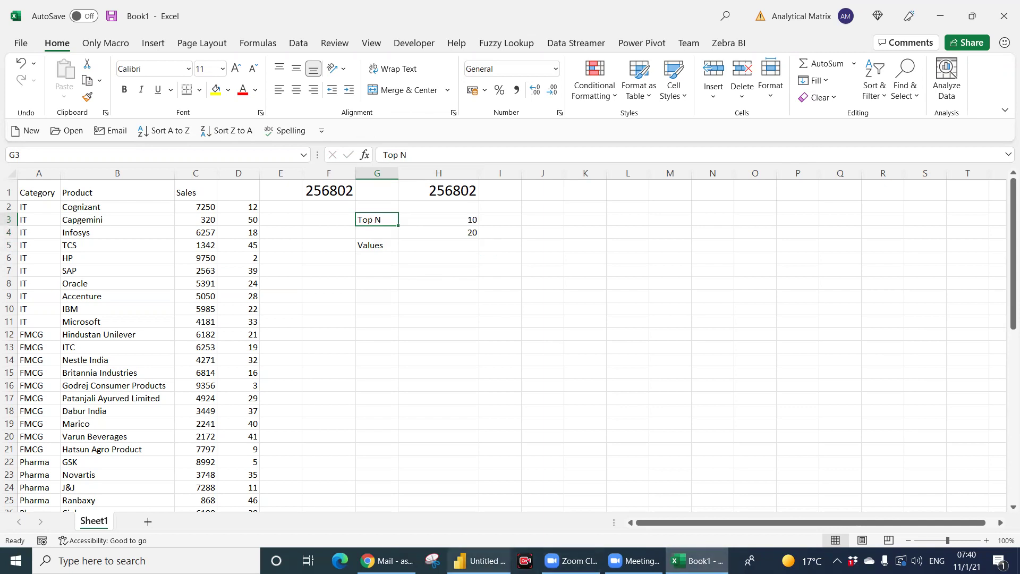
Switch to Power BI and wrap the Product Table's VALUES expression in the topn function with an N value of 10.
left_click(478, 560)
left_click(214, 124)
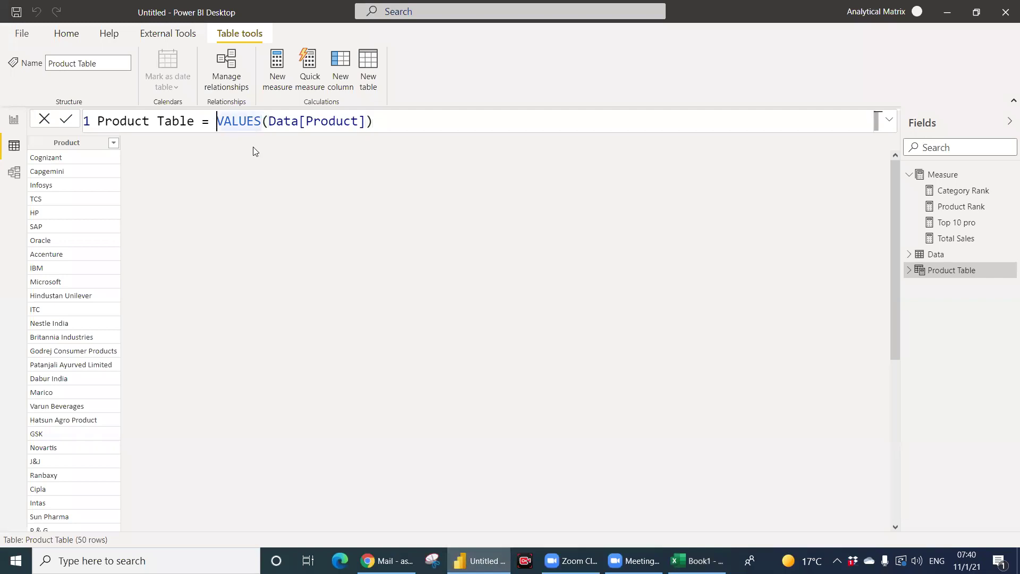
type("top")
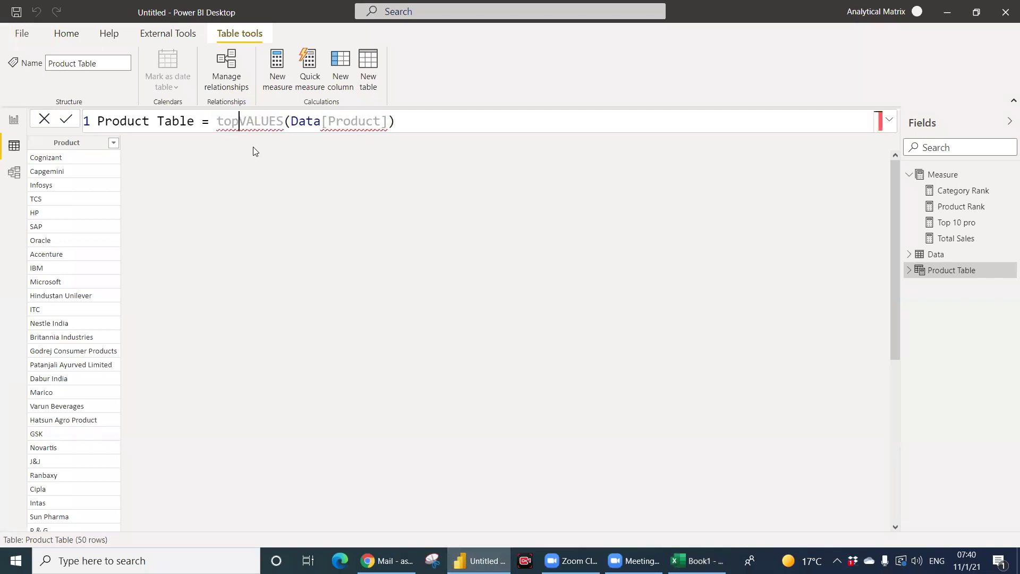
type("n(")
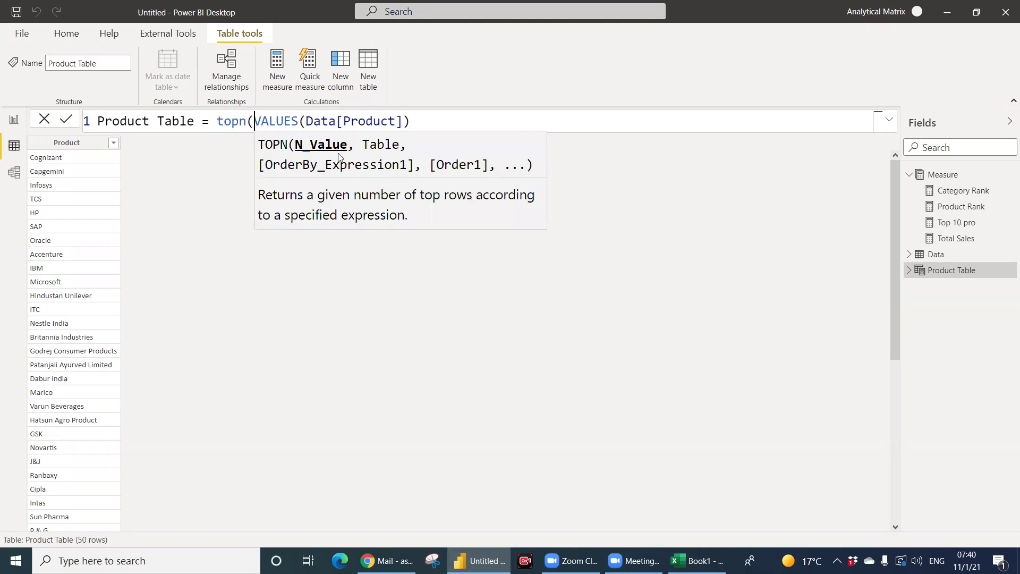
type("10,")
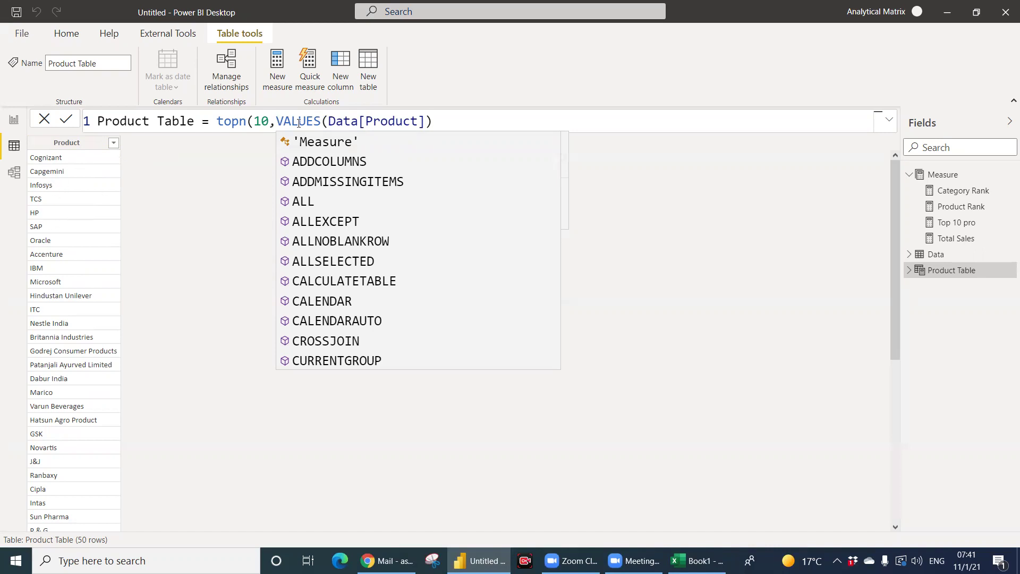
left_click(451, 122)
type(")")
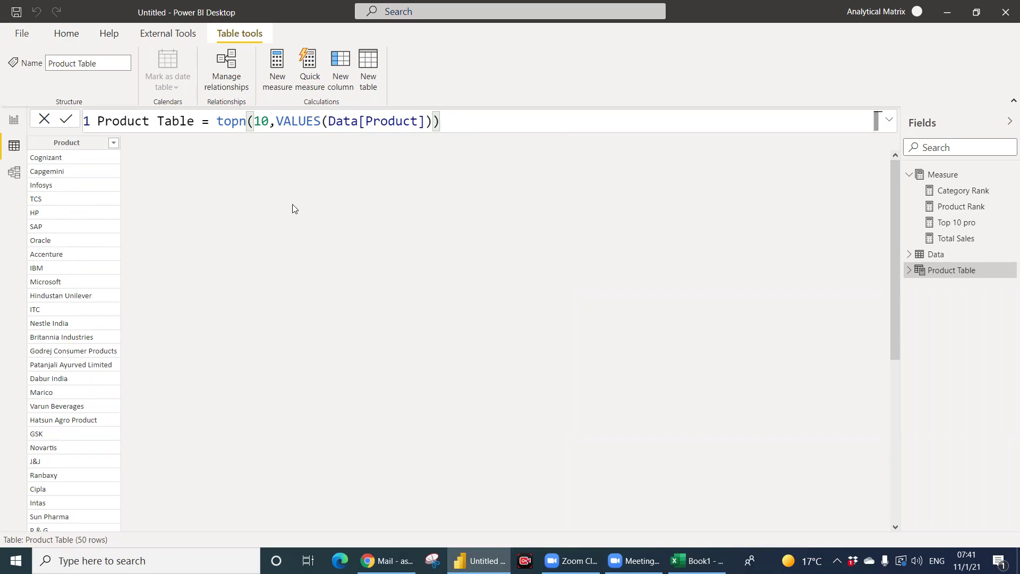
key("Return")
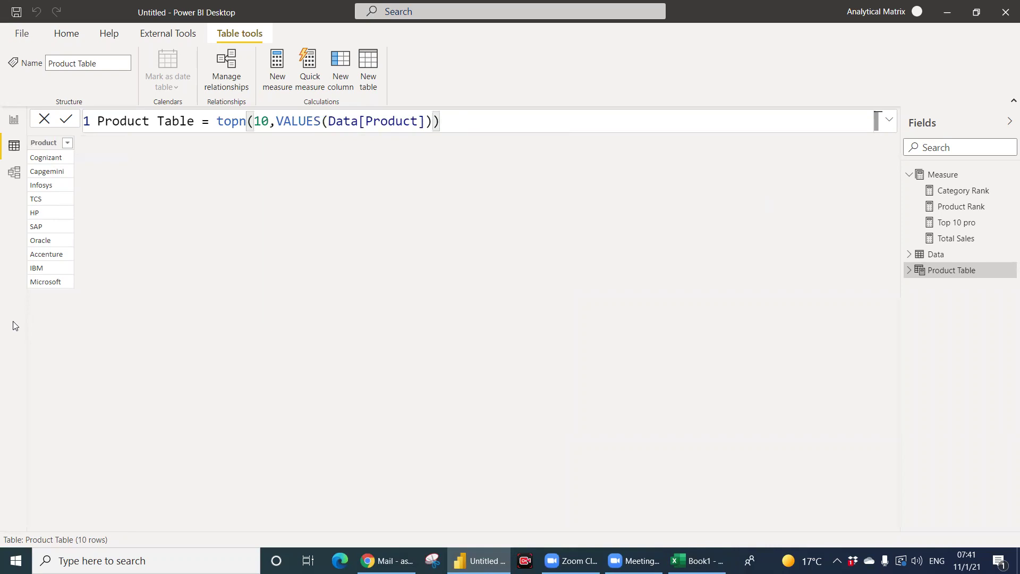
Set the N value in the Product Table's topn formula to 11 and highlight the whole expression.
key("Left")
key("Left")
key("Left")
key("Left")
key("Left")
key("Left")
key("Left")
key("Left")
key("Left")
key("Left")
key("Left")
key("Left")
key("Left")
key("Left")
key("Left")
key("Left")
key("Left")
key("Left")
key("Left")
key("Left")
key("BackSpace")
type("1")
key("Return")
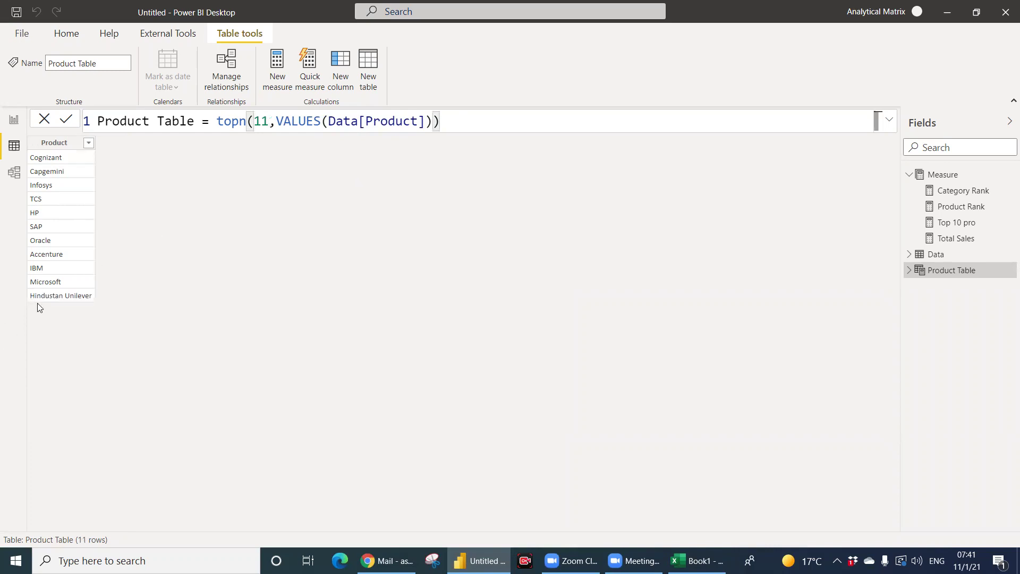
left_click_drag(452, 119, 217, 125)
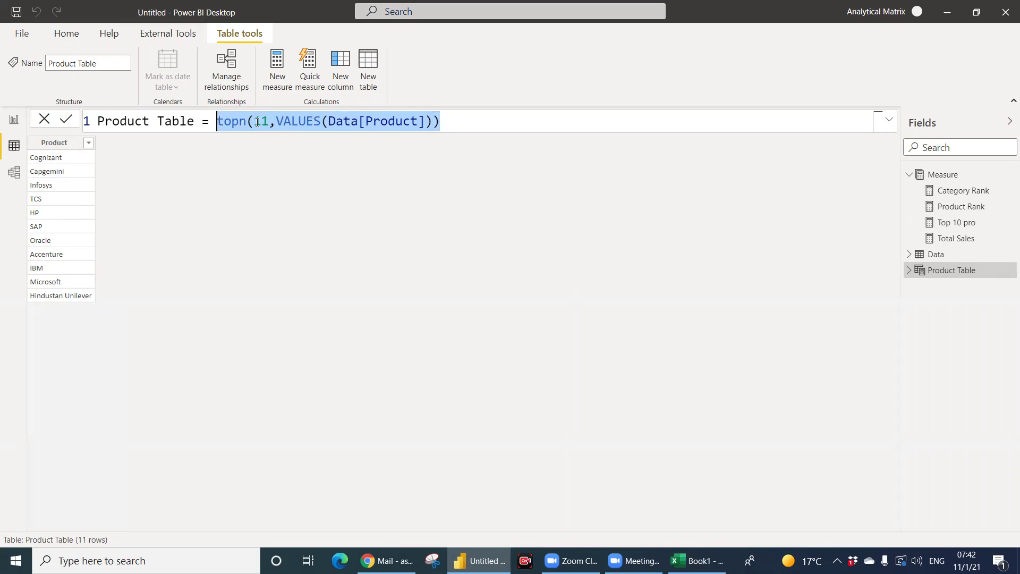
Return to the report view and start a new measure in the Measure table, clearing its default formula text.
left_click(13, 120)
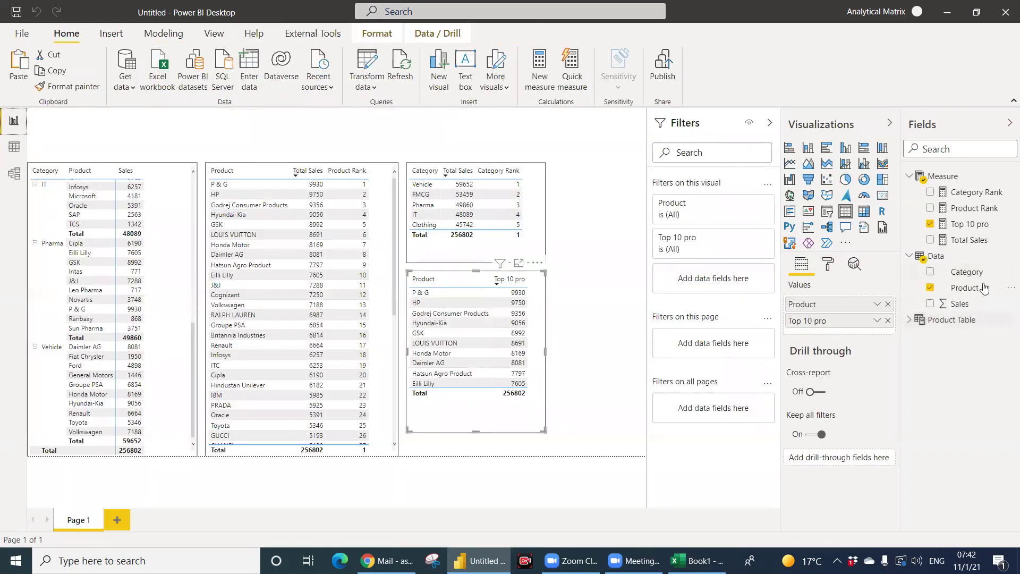
right_click(944, 181)
left_click(866, 187)
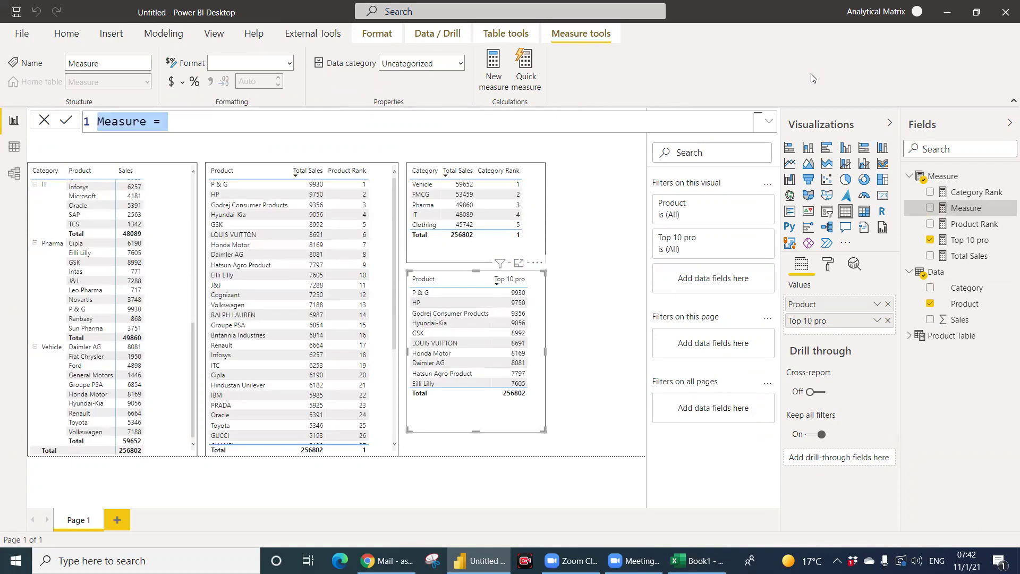
key("BackSpace")
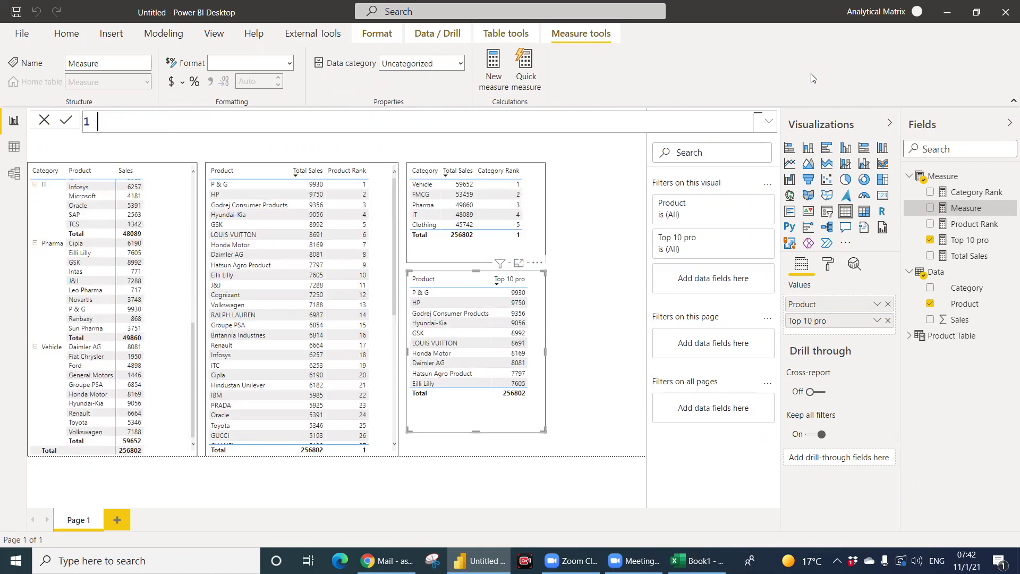
Name the new measure Top 10 Product and begin its formula with IF(ISFILTERED(Data[Product]), as the condition.
type("Top 10 Product=")
key("shift+Return")
type("IF(is")
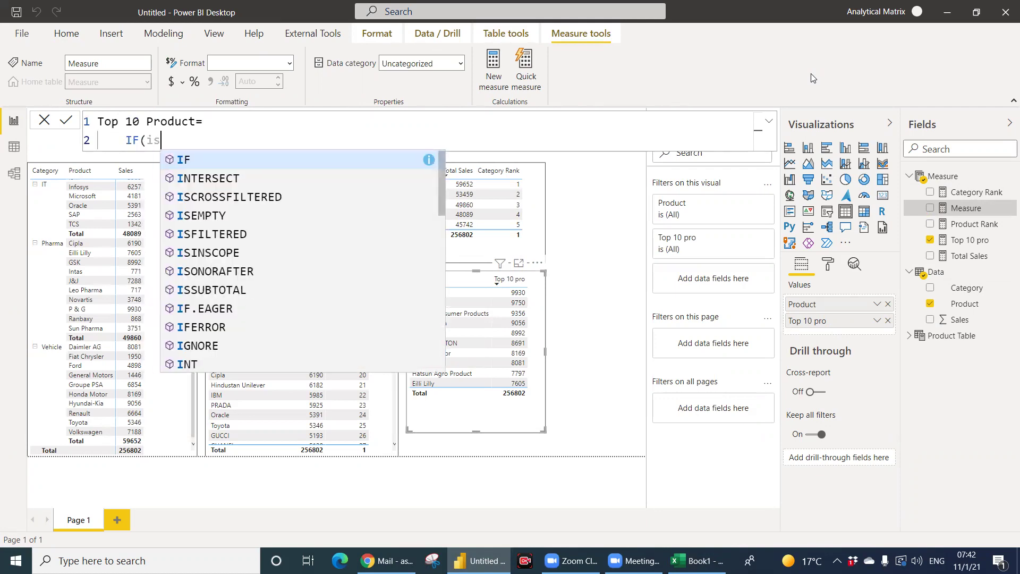
type("f")
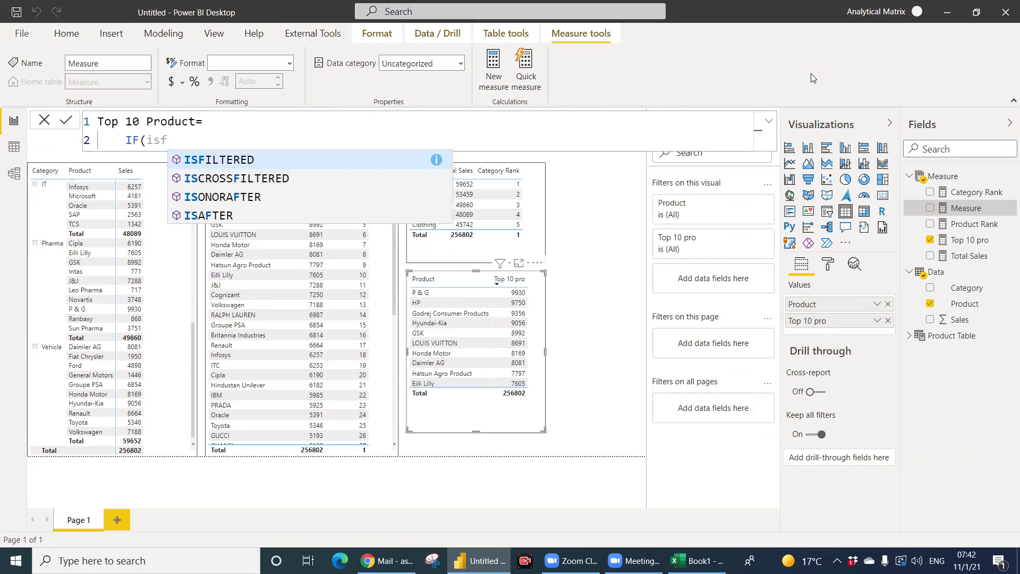
key("Tab")
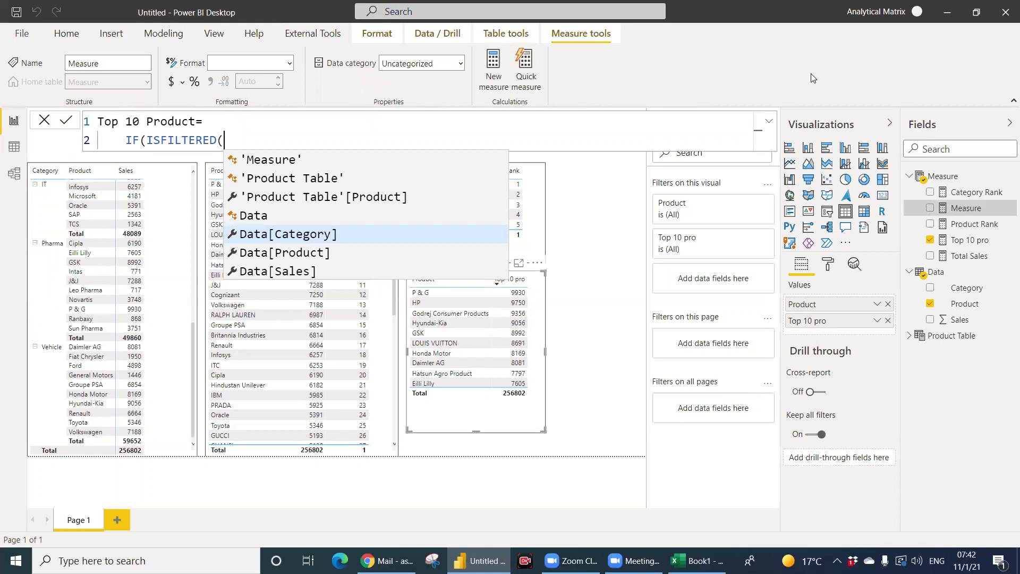
type("pro")
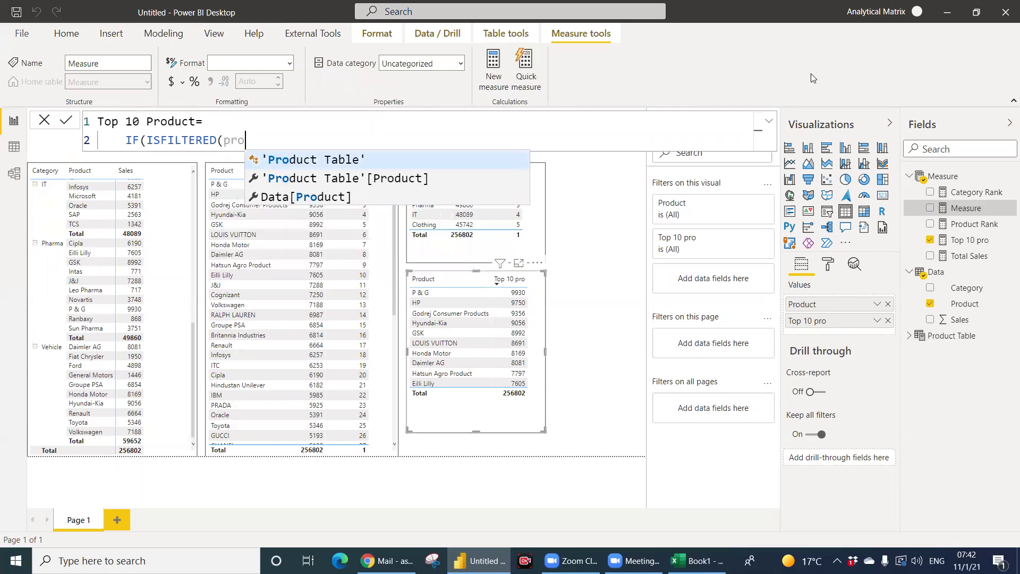
key("Down")
key("Down")
key("Tab")
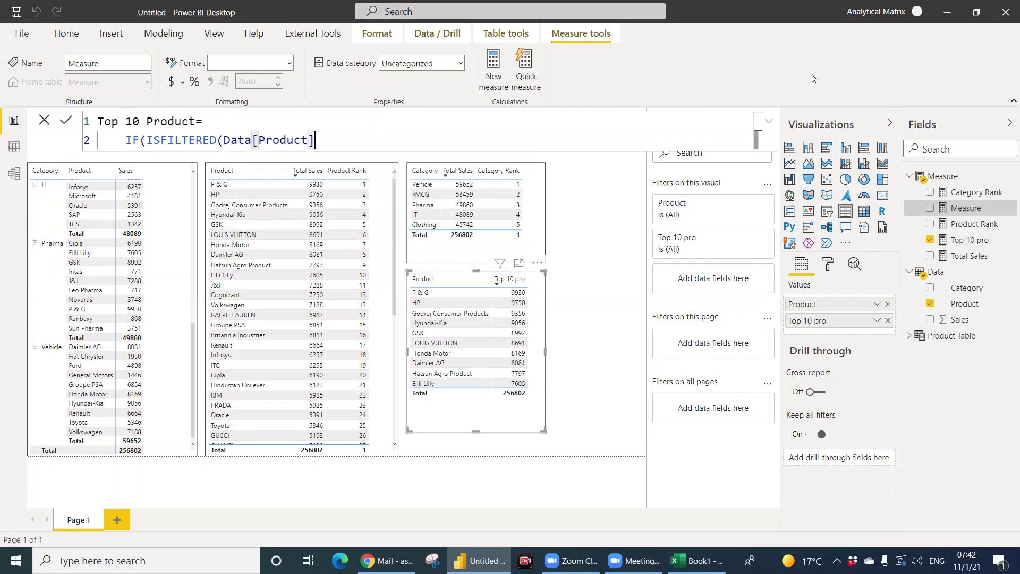
type("),")
key("Return")
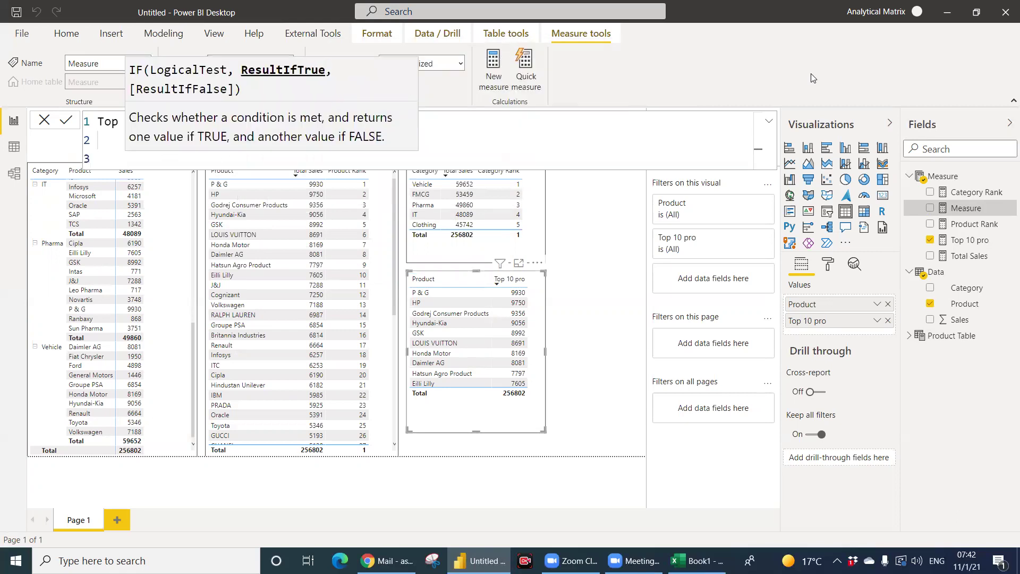
Start a nested IF in the measure that tests whether [Product Rank]<=10.
type("if")
key("Tab")
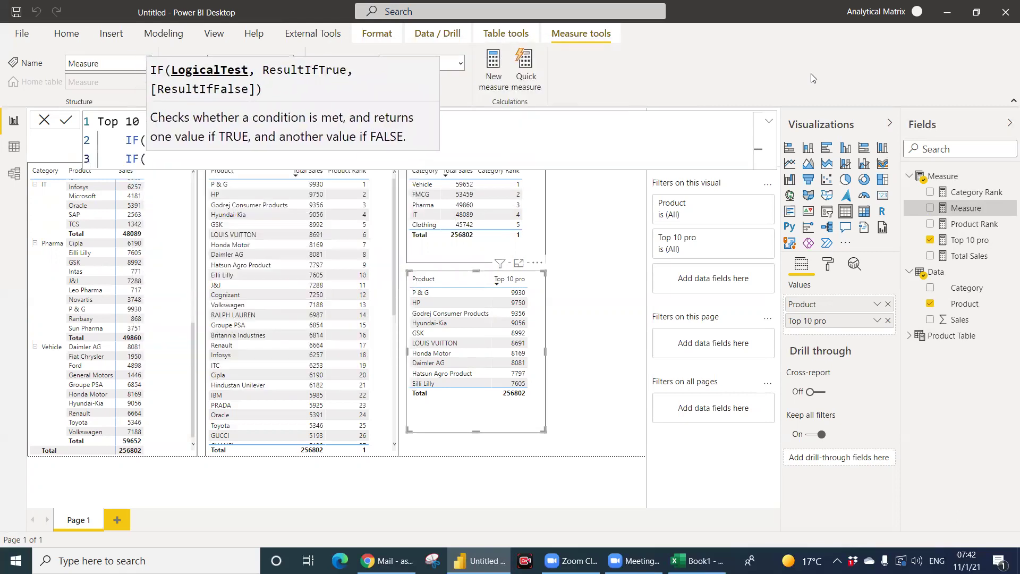
type("pro")
key("Down")
key("Down")
key("Down")
key("Down")
key("Down")
key("Down")
key("Down")
key("Tab")
type("<=")
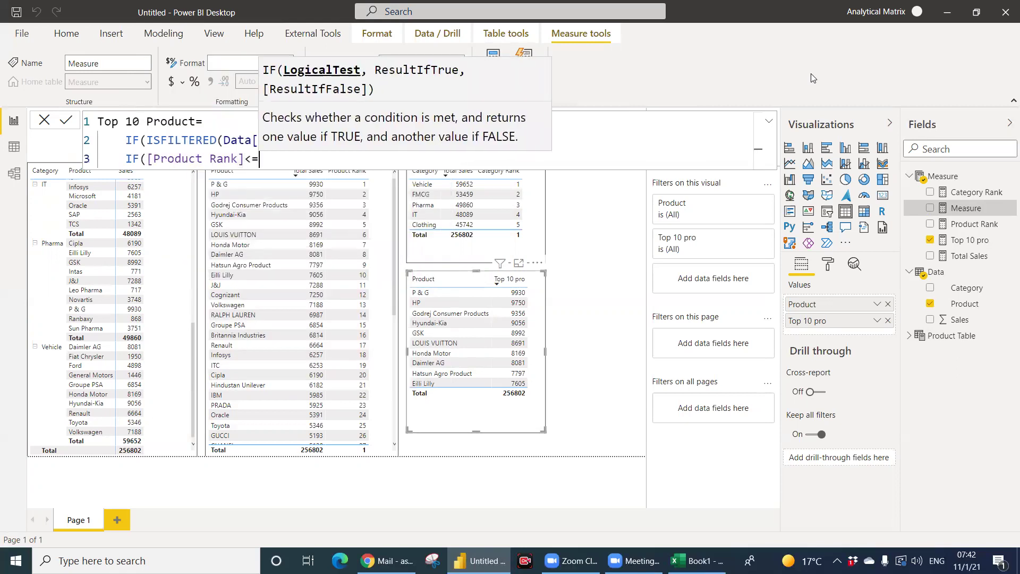
type("10,t")
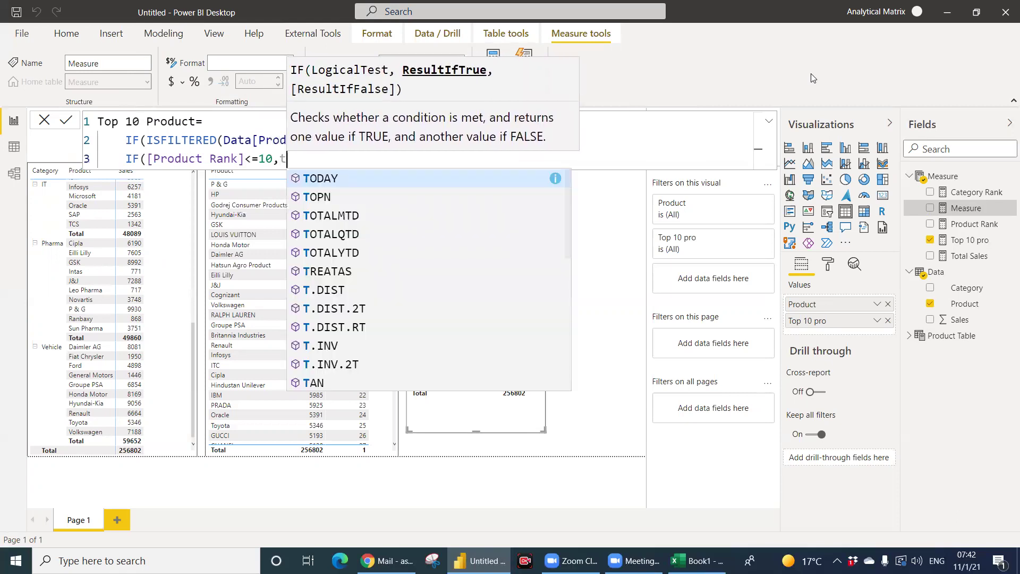
Complete the nested IF so it returns [Total Sales] when true and BLANK() otherwise.
type("ot")
key("Down")
key("Down")
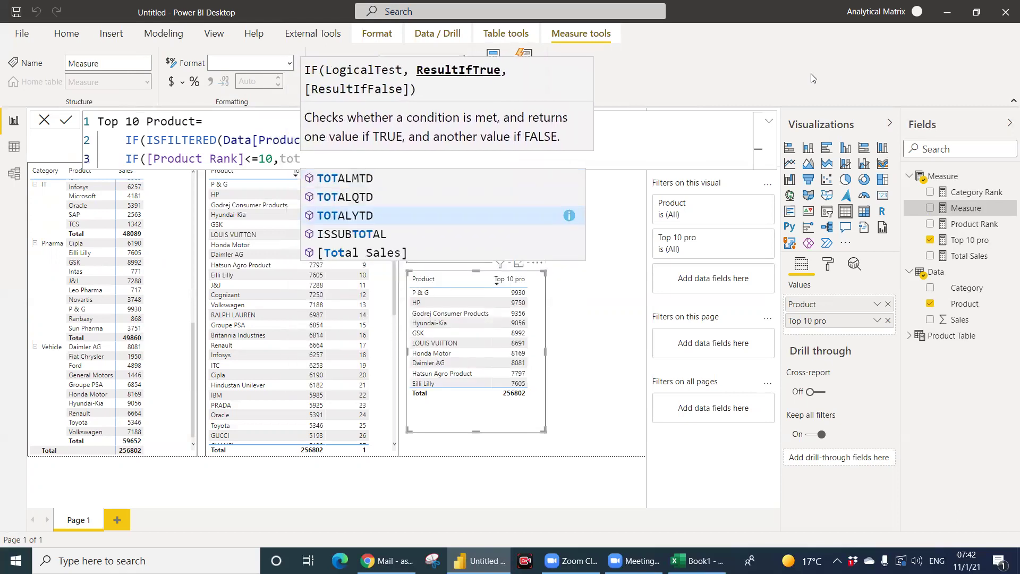
key("Down")
key("Down")
key("Tab")
type(",bl")
key("Tab")
type("),")
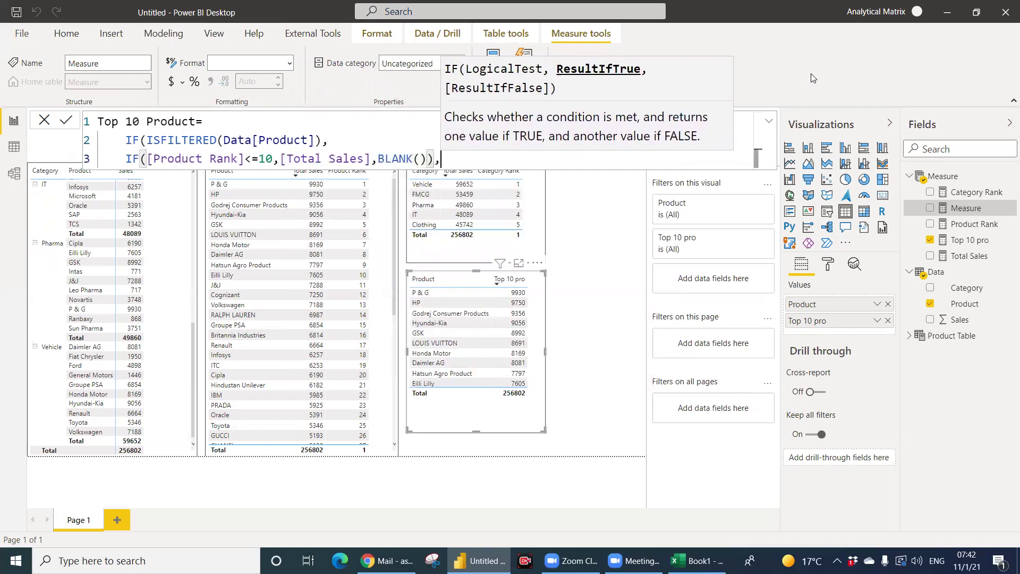
key("shift+Return")
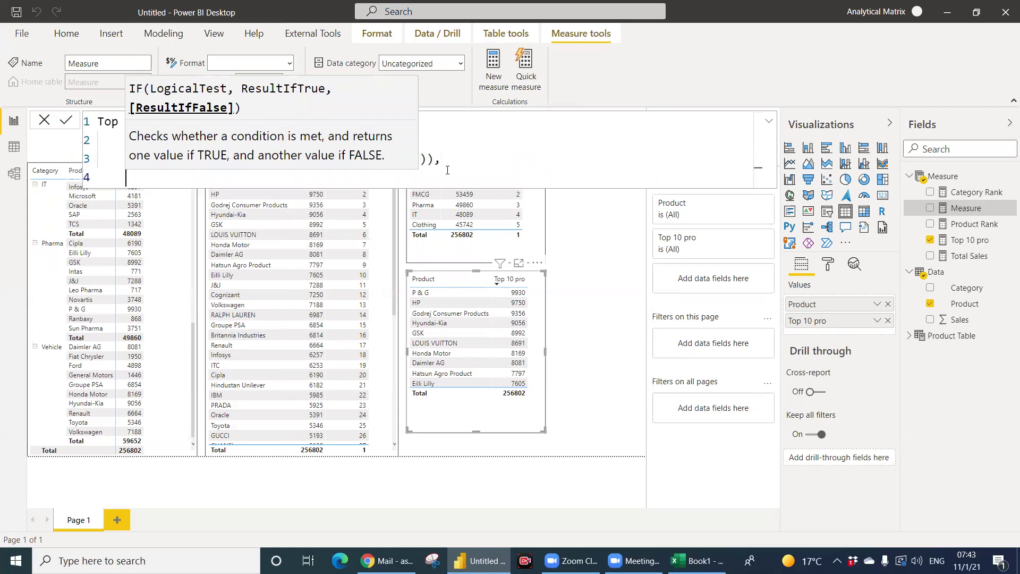
key("BackSpace")
key("BackSpace")
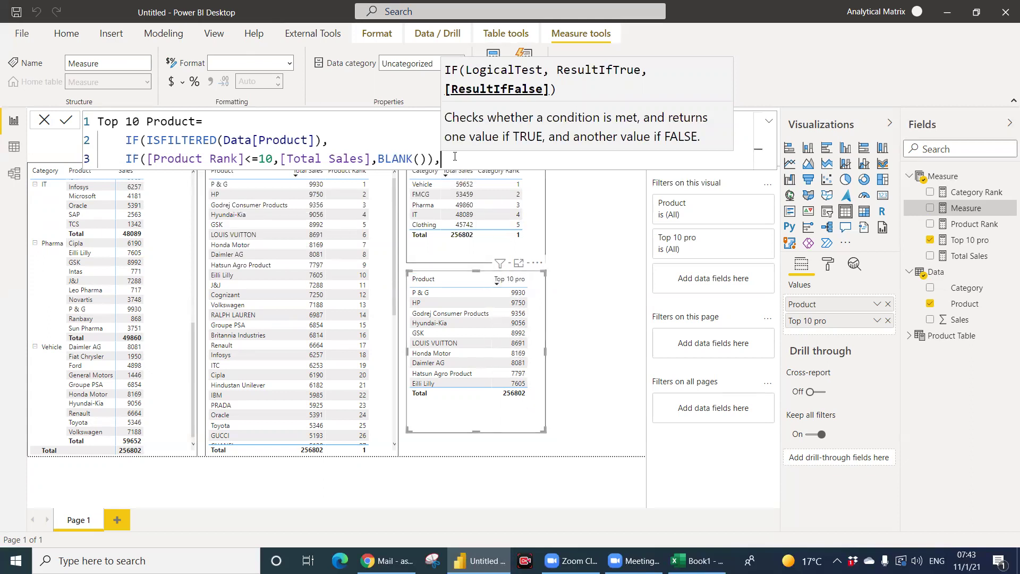
On a new line, begin the outer IF's false result with CALCULATE([Total Sales],TOPN(.
key("shift+Return")
type("CALCULATE(")
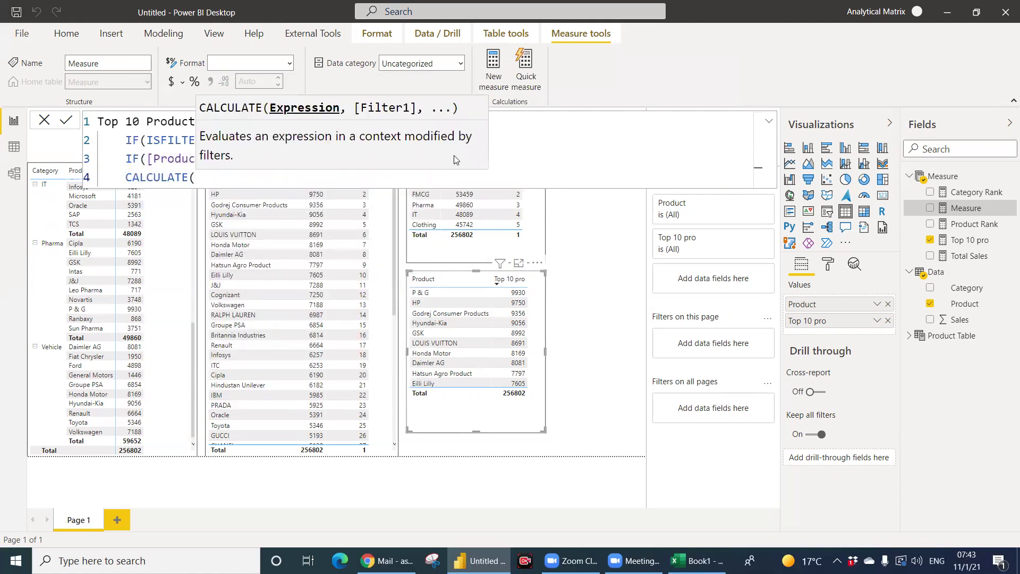
type("tot")
key("Down")
key("Down")
key("Down")
key("Tab")
type(",top")
key("Tab")
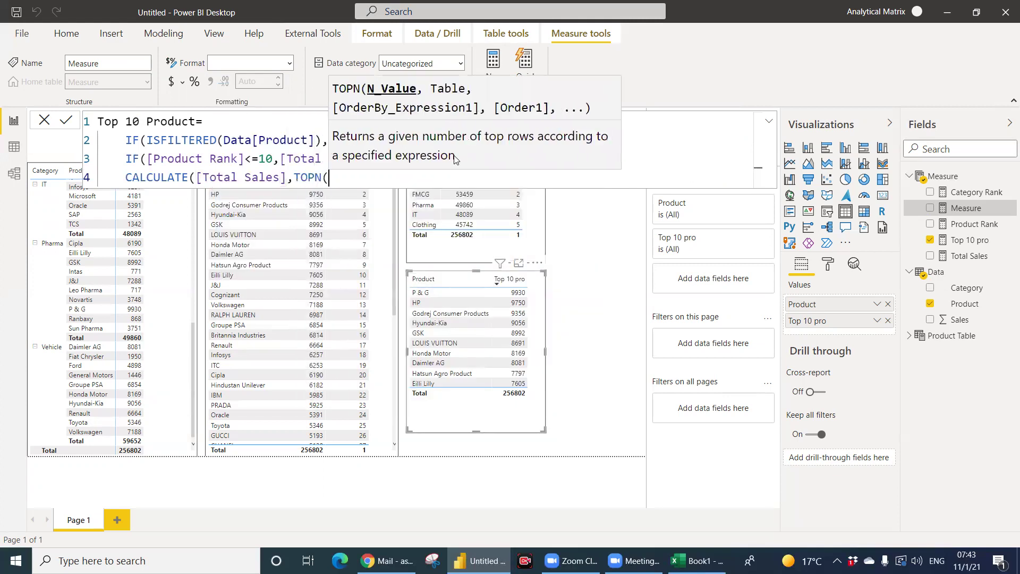
Set the TOPN arguments to 10 rows from VALUES(Data[Product]).
type("10,")
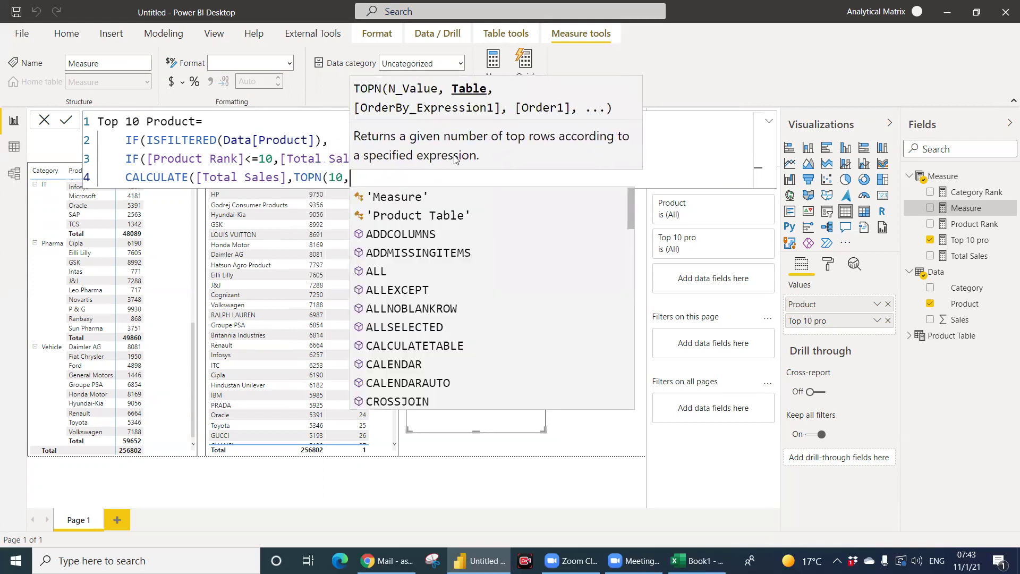
type("val")
key("Tab")
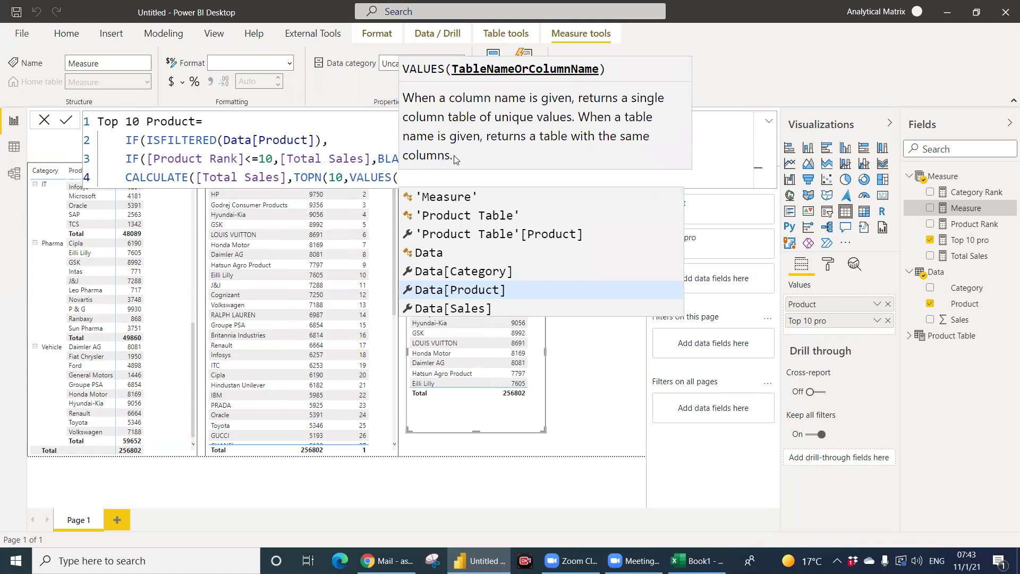
type("prod")
key("Down")
key("Down")
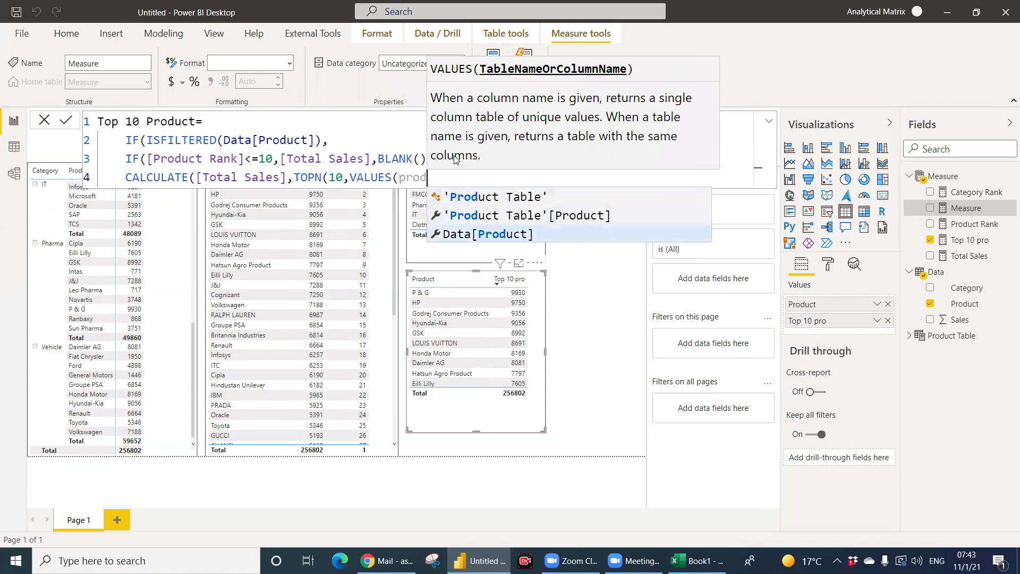
key("Tab")
type("),")
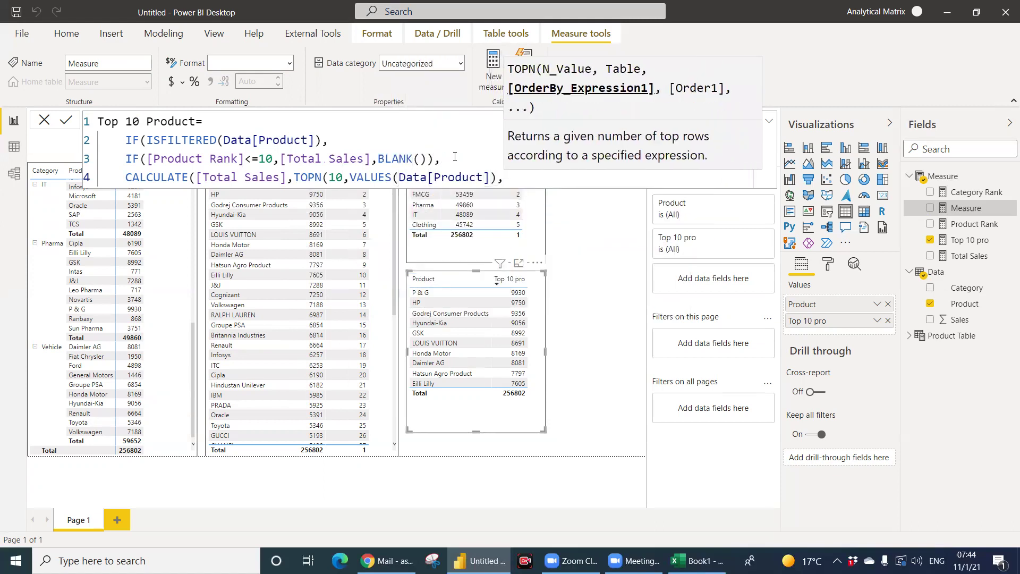
Order the TOPN by [Total Sales], close all open parentheses and commit the measure.
type("tot")
key("Down")
key("Down")
key("Down")
key("Down")
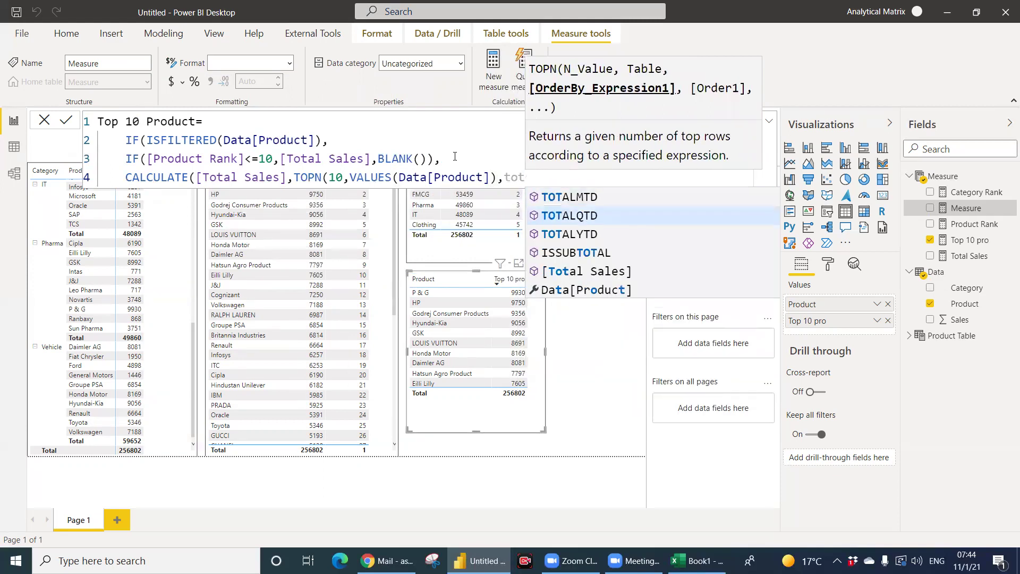
key("Tab")
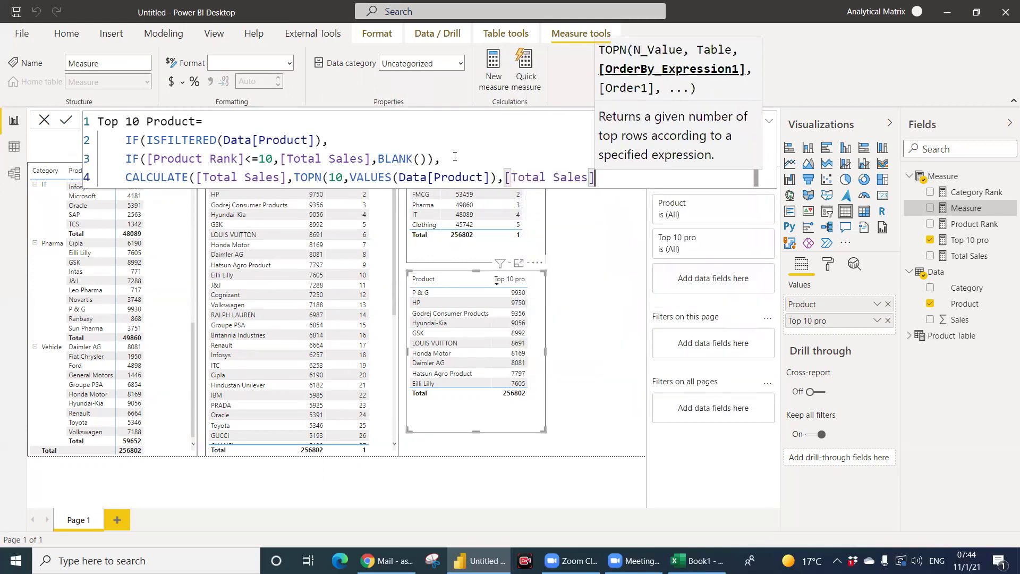
type(")))")
key("Return")
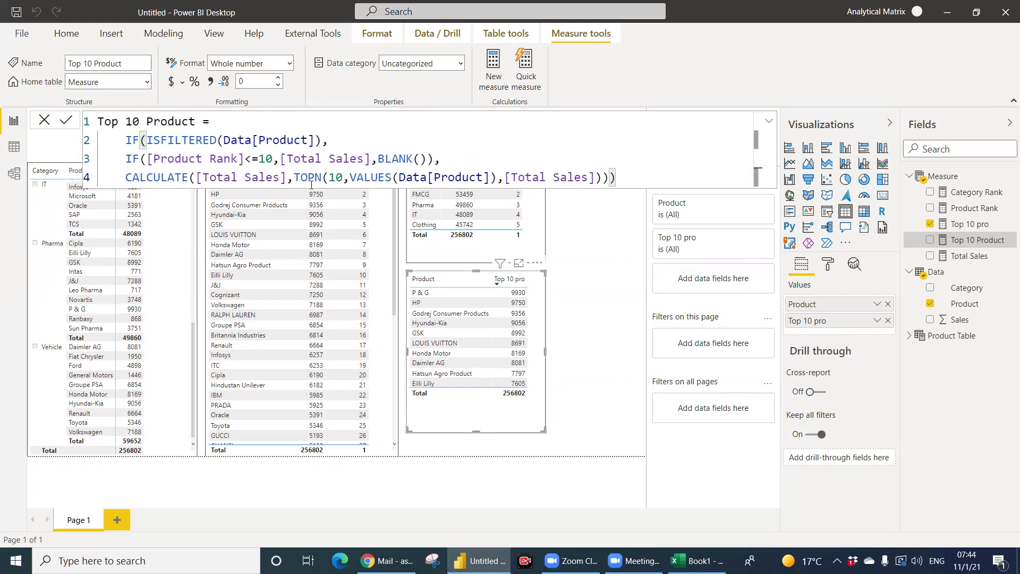
Duplicate the table visual that shows Product and Top 10 pro.
left_click(459, 413)
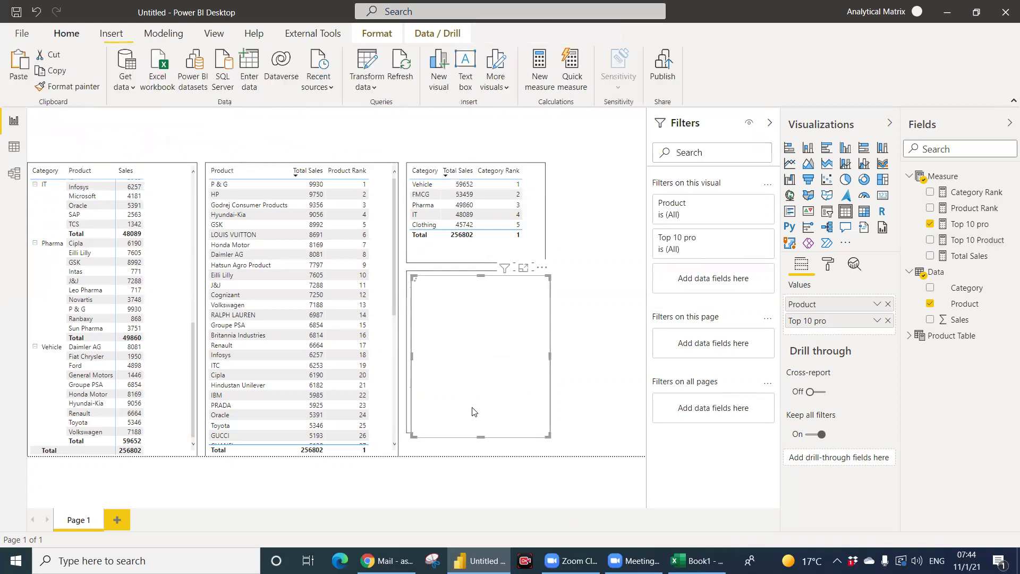
key("ctrl+c")
key("ctrl+v")
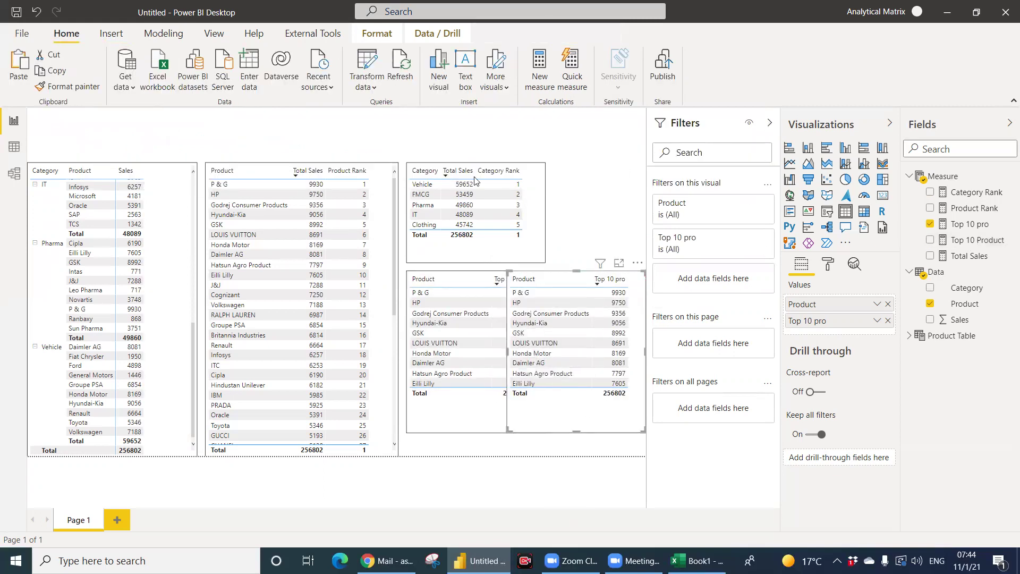
Narrow the product rank table and the category and product sales matrix to fit their columns.
left_click(395, 325)
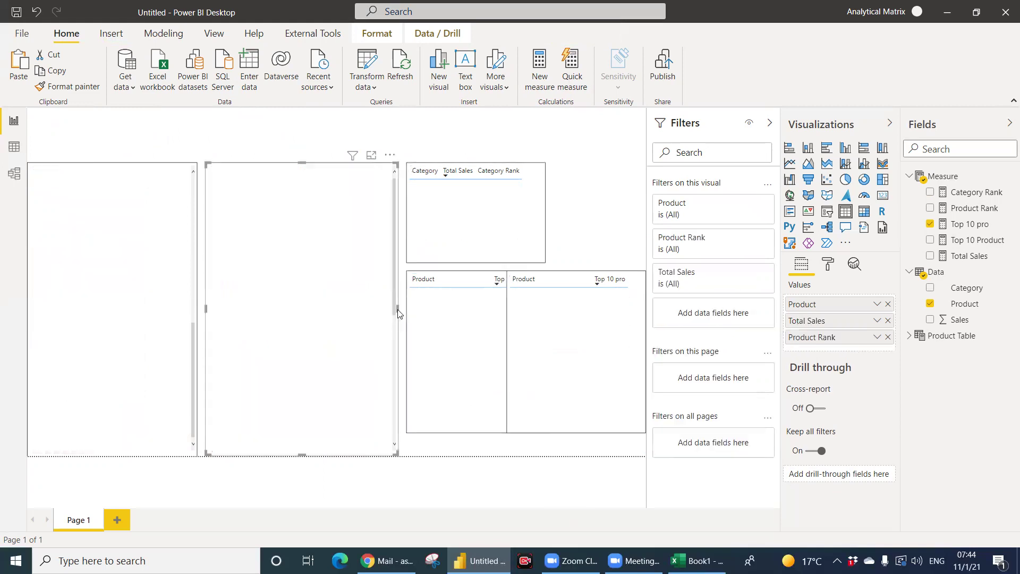
left_click_drag(398, 309, 382, 309)
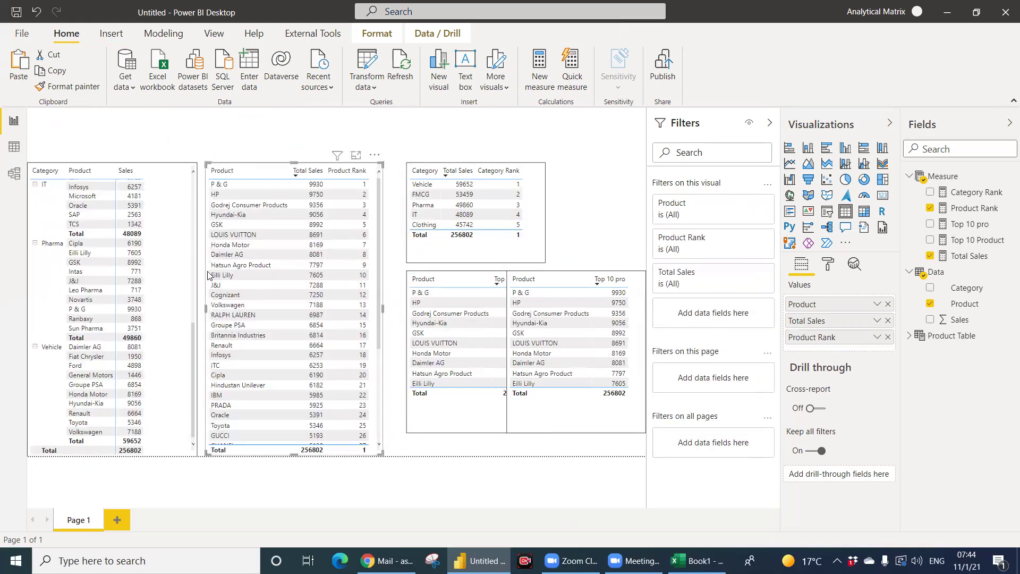
left_click(192, 328)
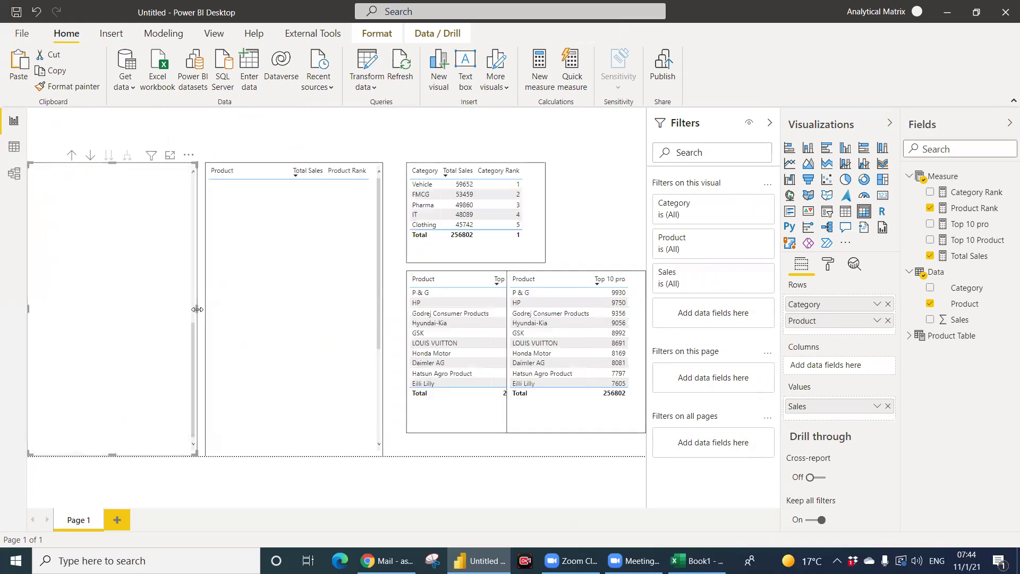
left_click_drag(183, 312, 158, 310)
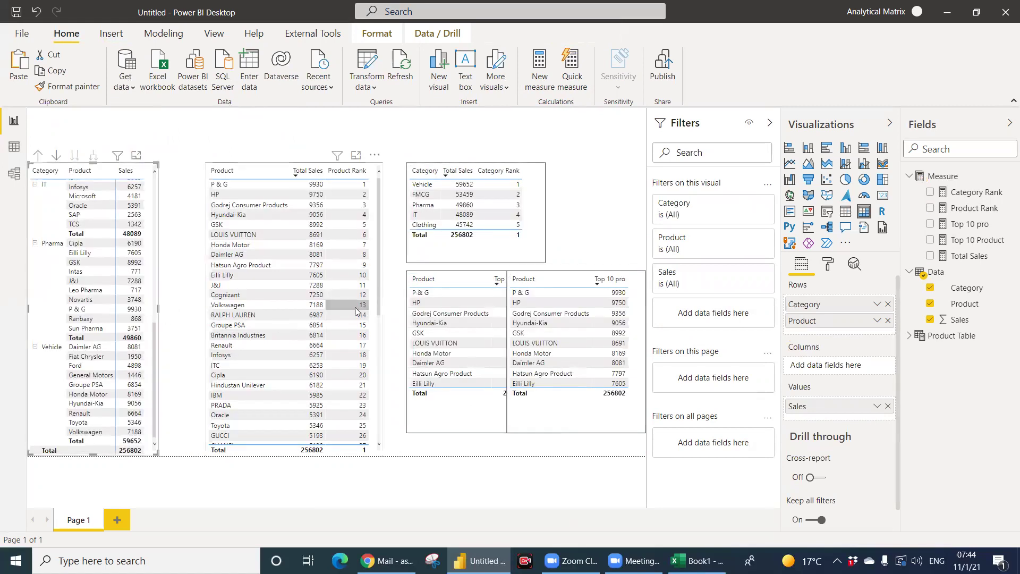
Move the product rank table against the sales matrix and the original Top 10 pro table against the rank table.
left_click_drag(355, 309, 326, 314)
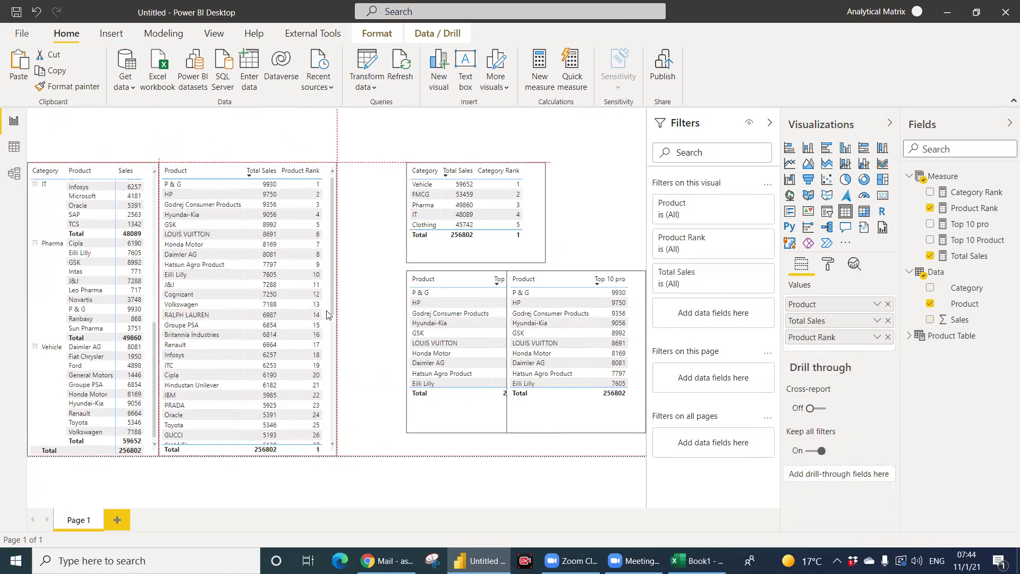
left_click_drag(472, 412, 409, 412)
In the duplicated table, replace the Top 10 pro measure with Top 10 Product.
left_click(569, 417)
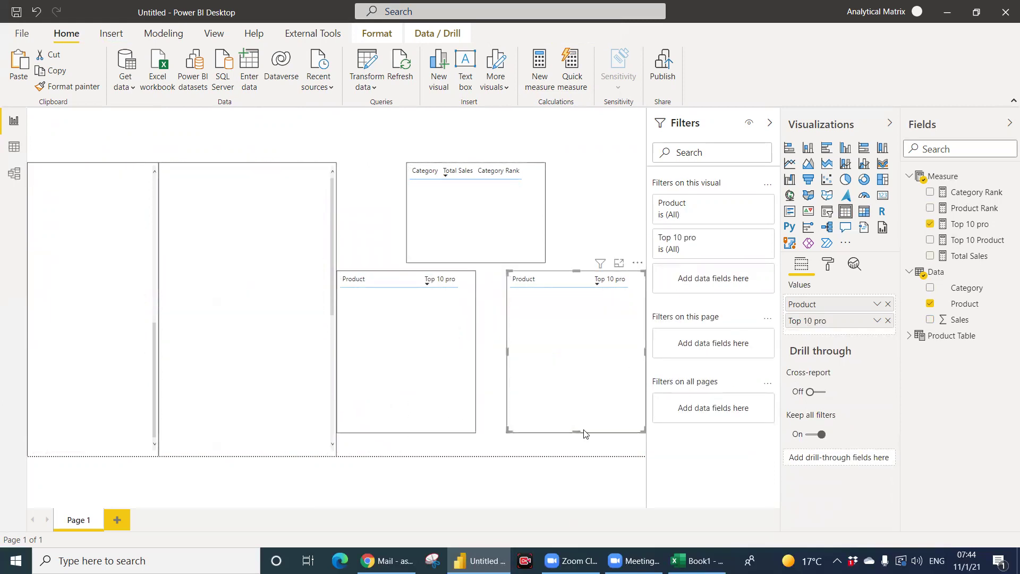
left_click(888, 320)
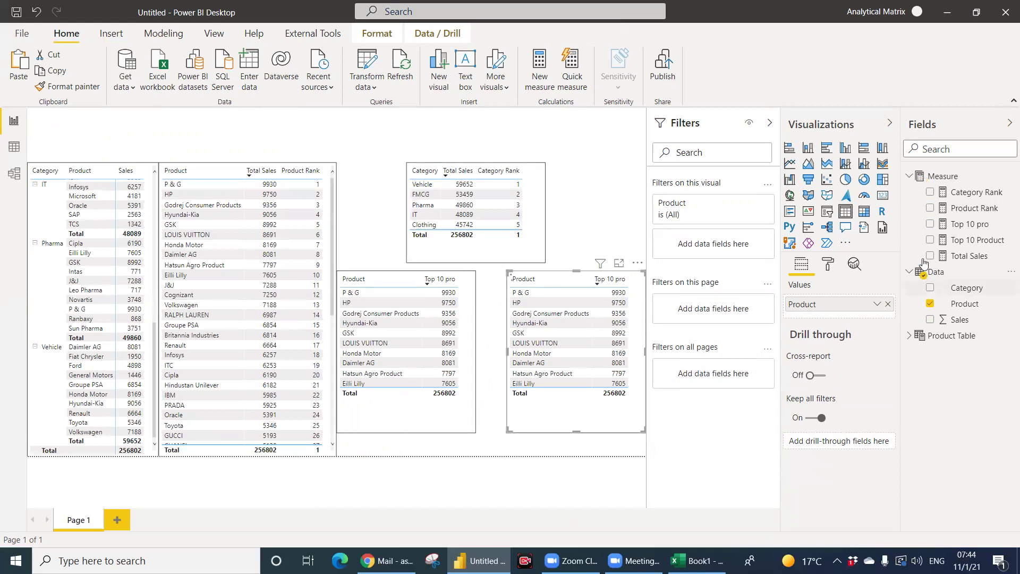
left_click(930, 240)
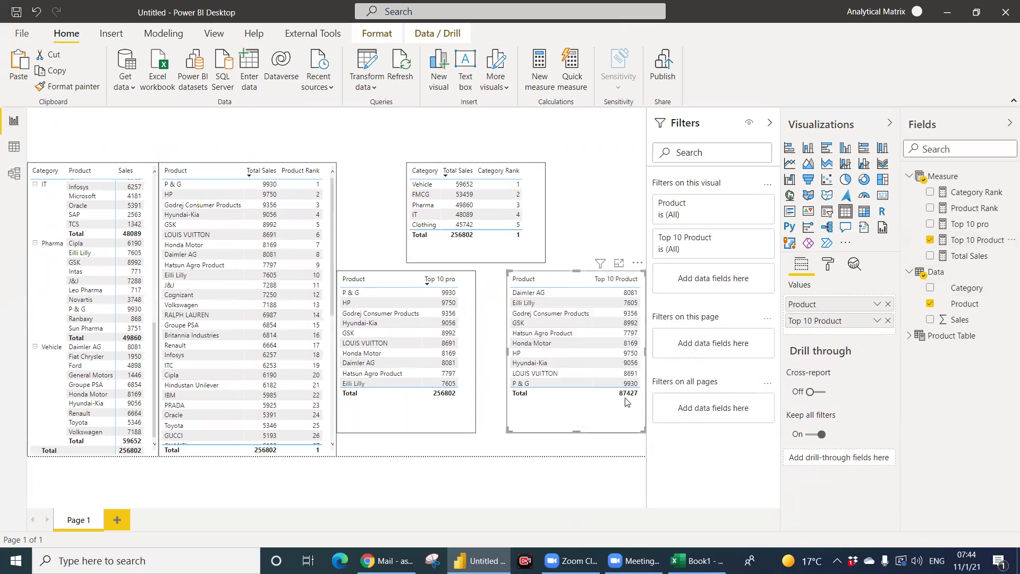
Switch to the Book1 workbook in Excel, turn on filters for header row 1 and return to cell A1.
left_click(699, 560)
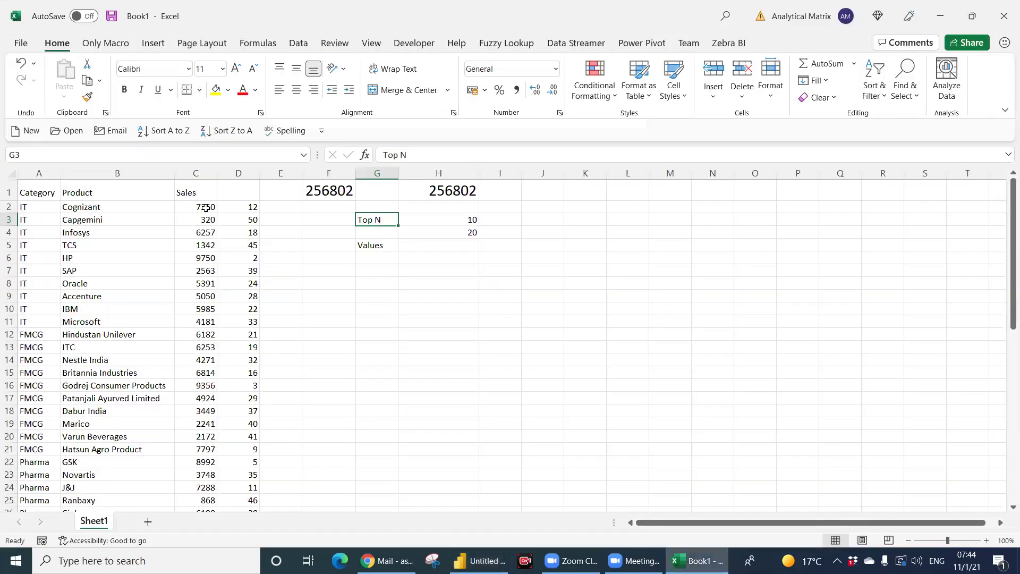
left_click(9, 191)
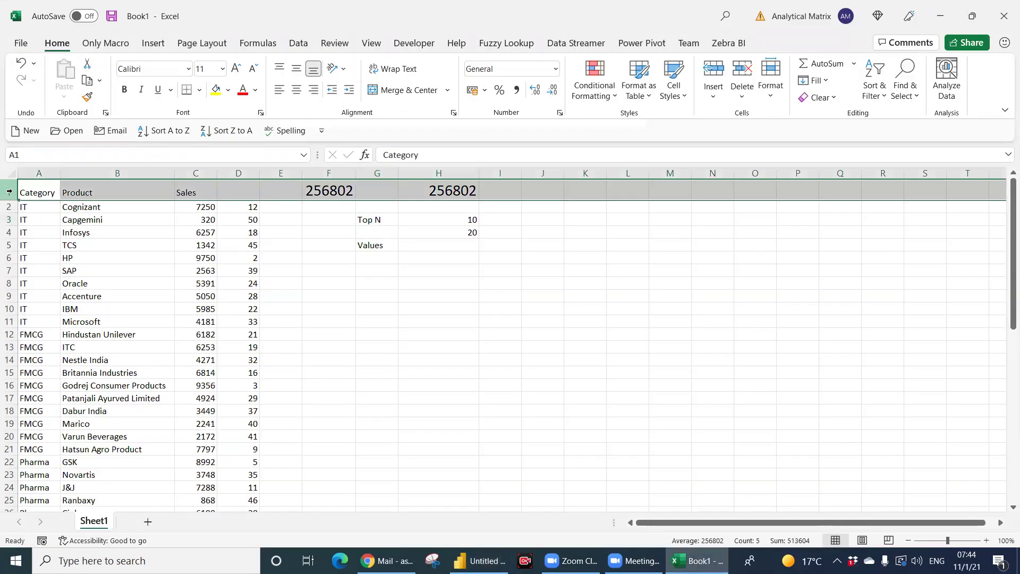
left_click_drag(9, 192, 12, 194)
key("ctrl+shift+l")
key("ctrl+Home")
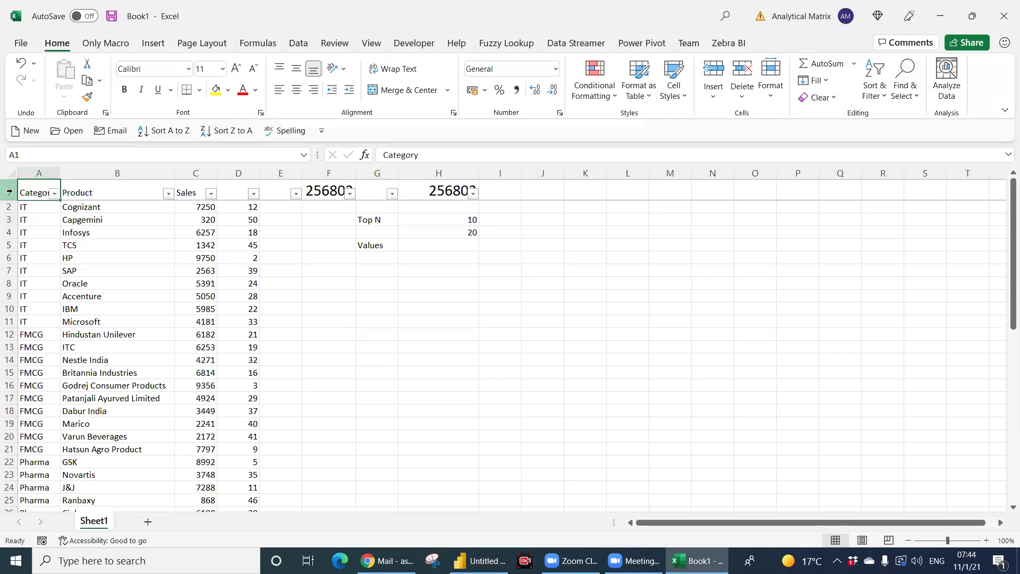
Remove the header filters and reapply them to cover only the Category, Product and Sales columns.
key("ctrl+shift+l")
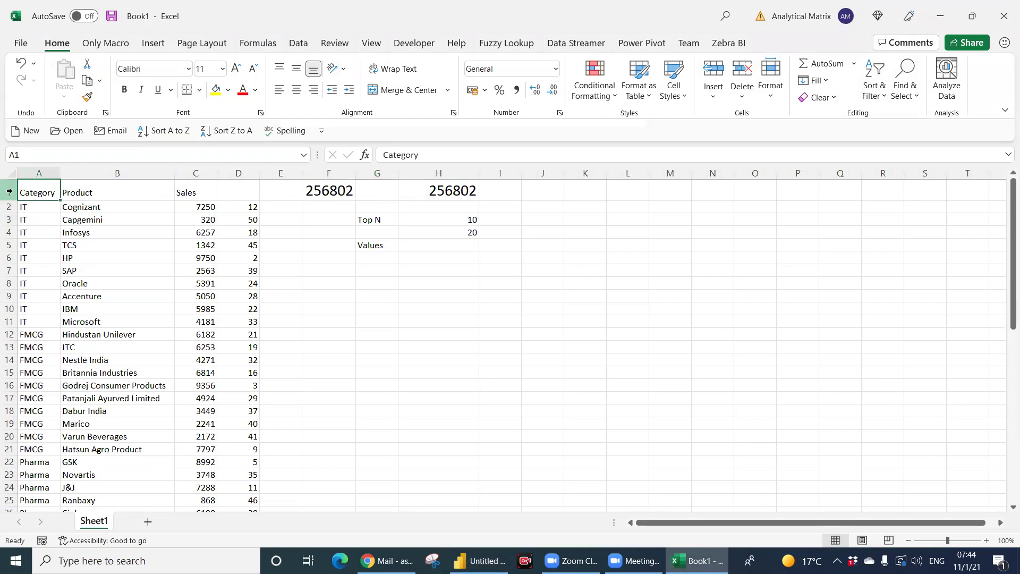
key("shift+Right")
key("shift+Right")
key("ctrl+shift+Down")
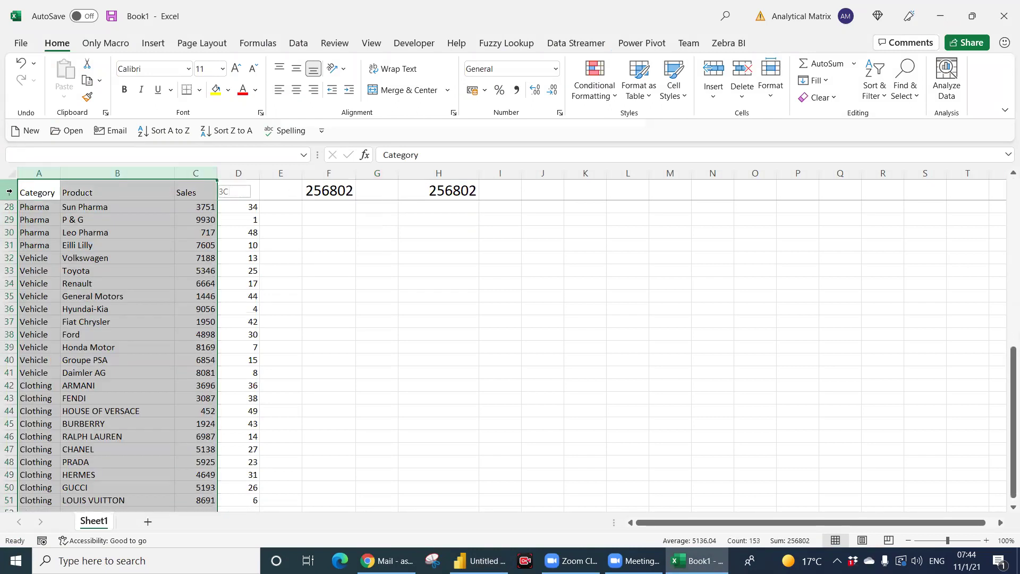
key("ctrl+Home")
key("ctrl+shift+l")
key("Right")
key("Right")
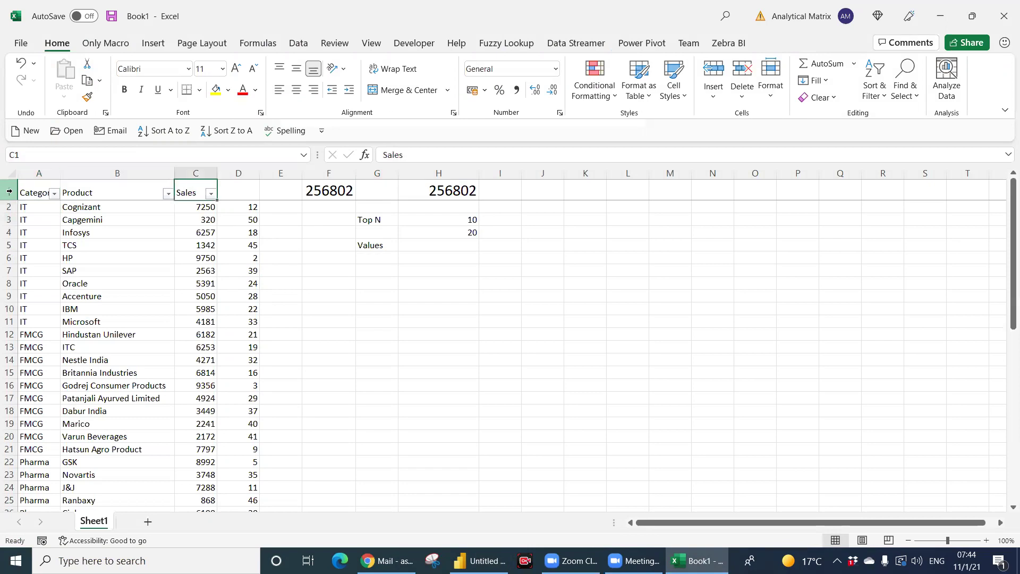
Filter the Sales column to show only its top 10 items.
left_click(211, 193)
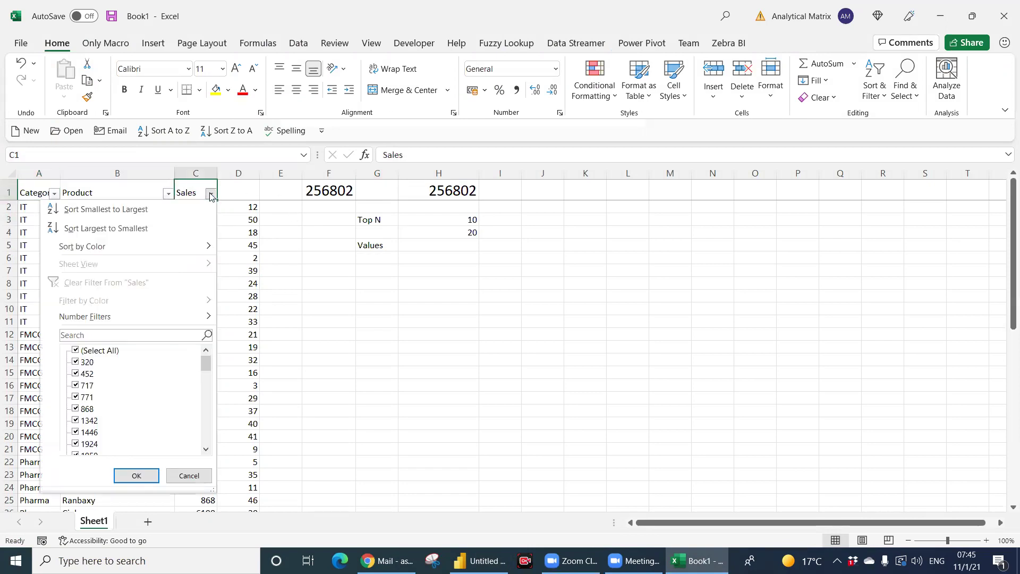
mouse_move(143, 318)
left_click(276, 459)
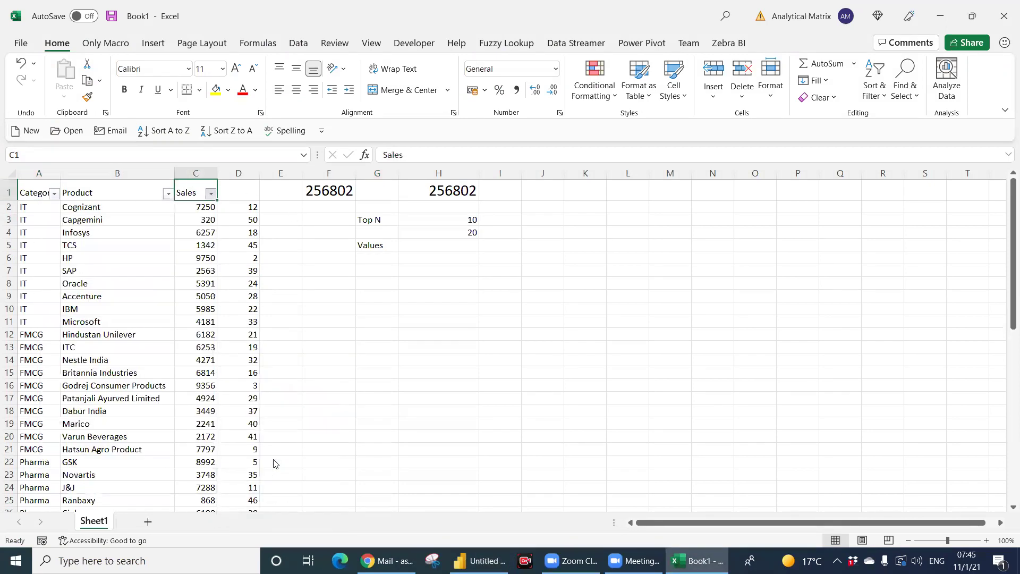
left_click(392, 332)
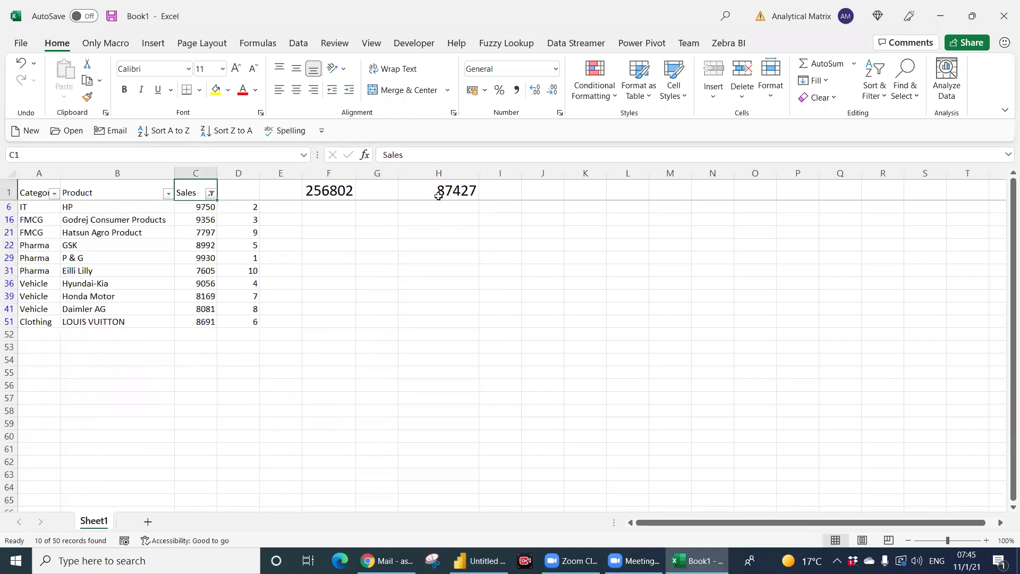
Switch to Power BI Desktop and move the Top 10 Product table closer to the Top 10 pro table.
left_click(478, 561)
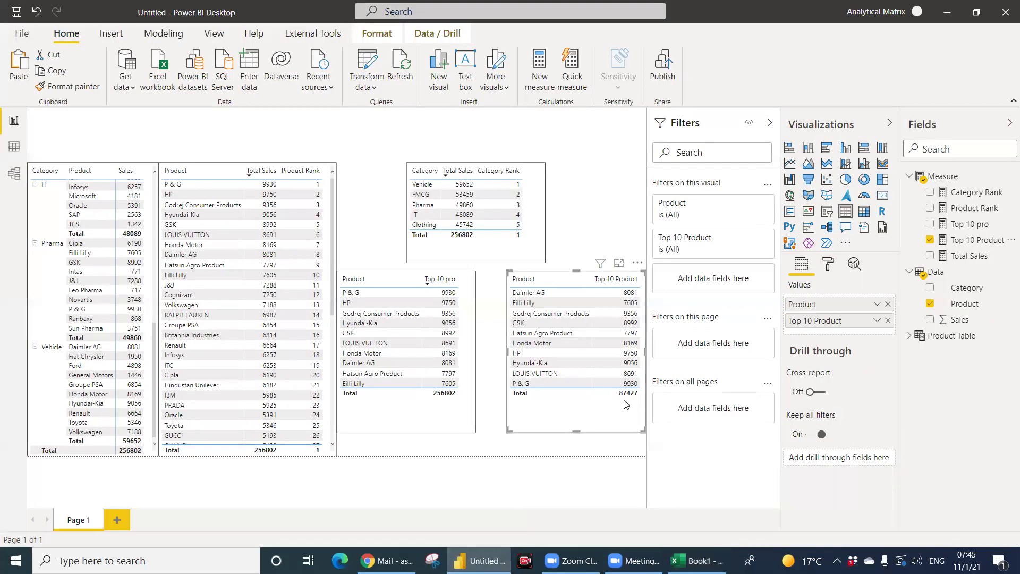
left_click_drag(573, 404, 558, 406)
left_click(557, 406)
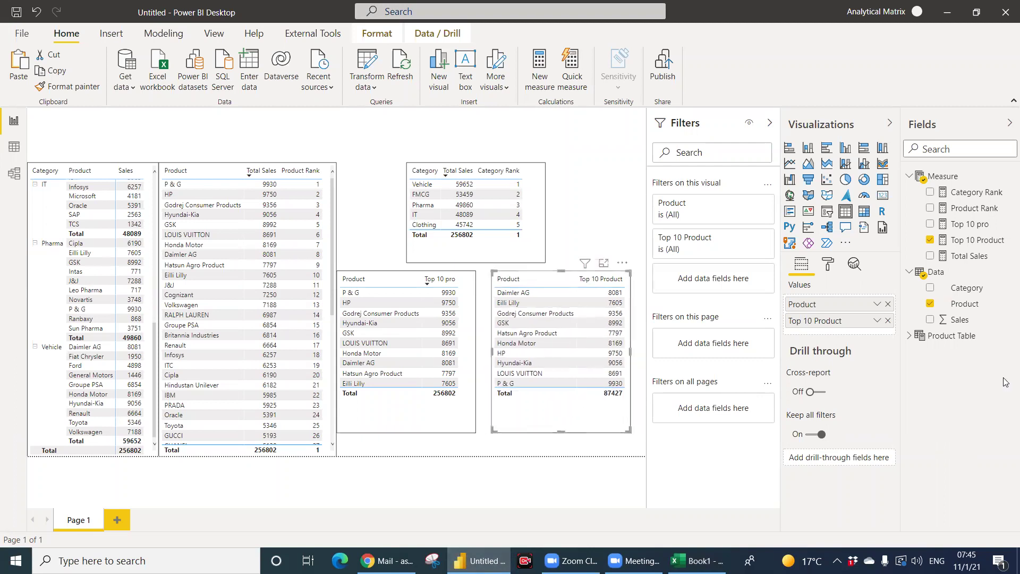
In the Top 10 Product measure, set the Product Rank limit in the IF condition to 5.
left_click(973, 243)
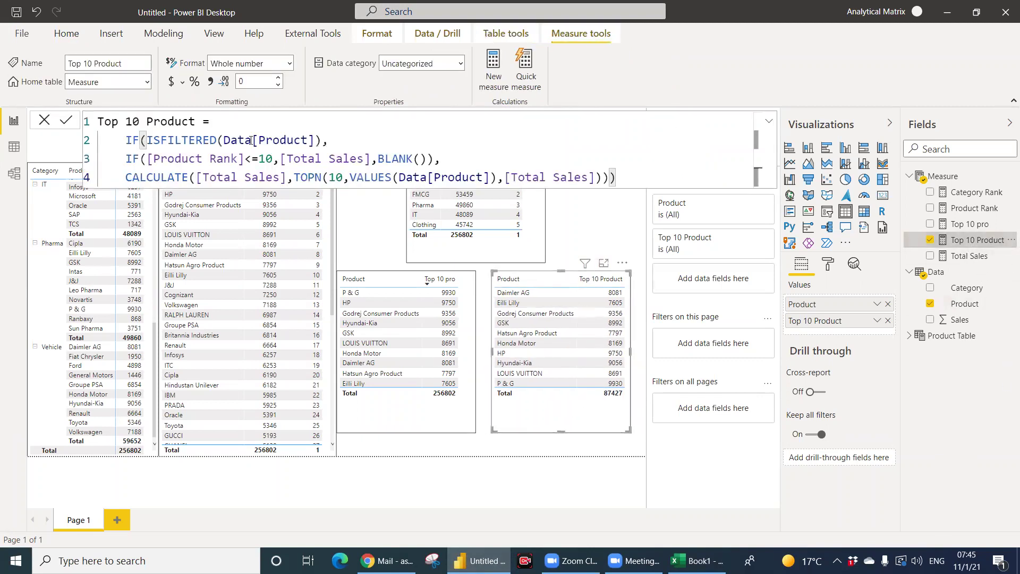
double_click(267, 159)
double_click(334, 177)
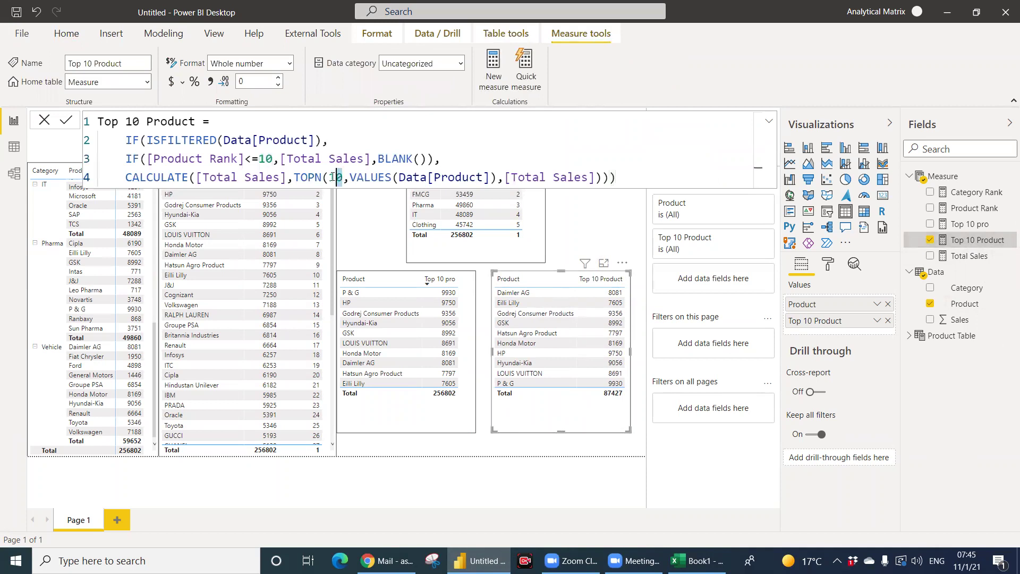
left_click(274, 159)
key("BackSpace")
key("BackSpace")
type("5")
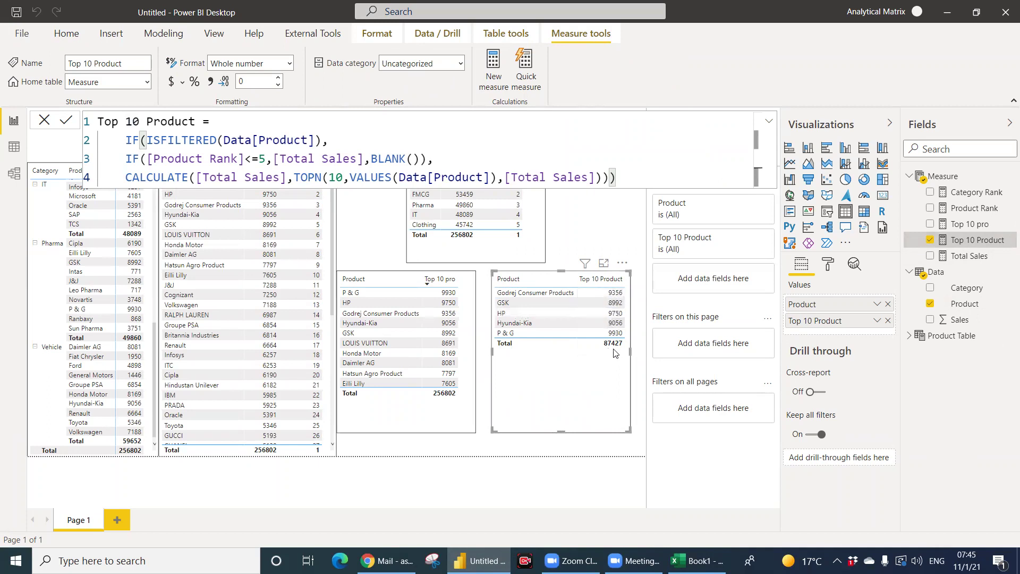
Set the measure's TOPN count to 5, and shorten the Top 10 Product table and shift it slightly lower.
left_click(343, 179)
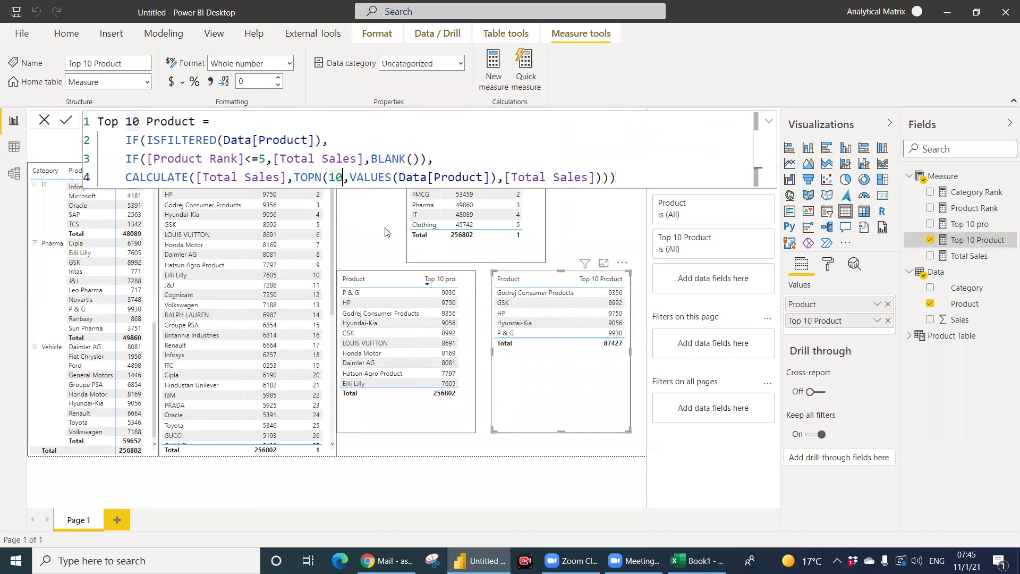
key("BackSpace")
key("BackSpace")
type("5")
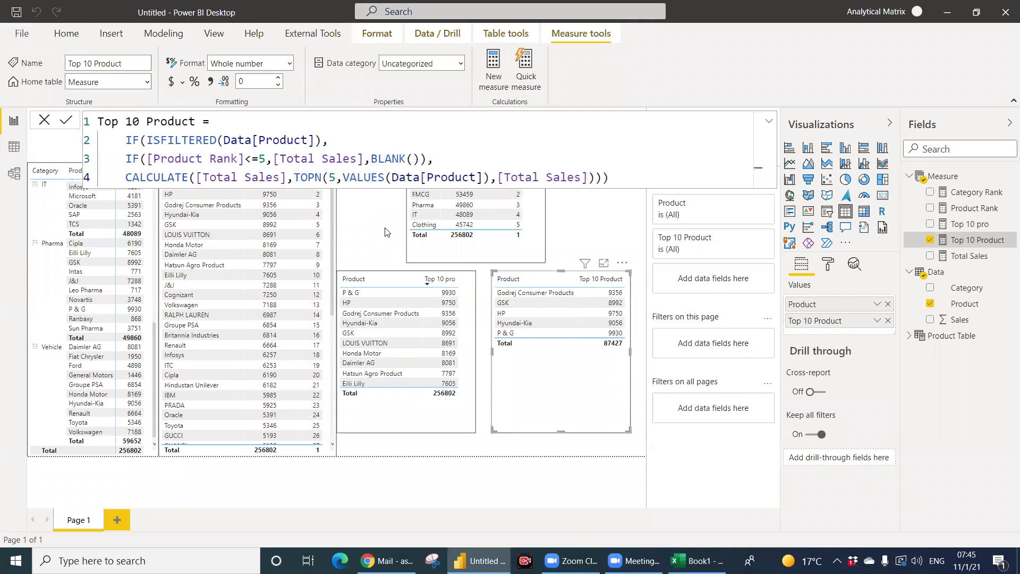
key("Return")
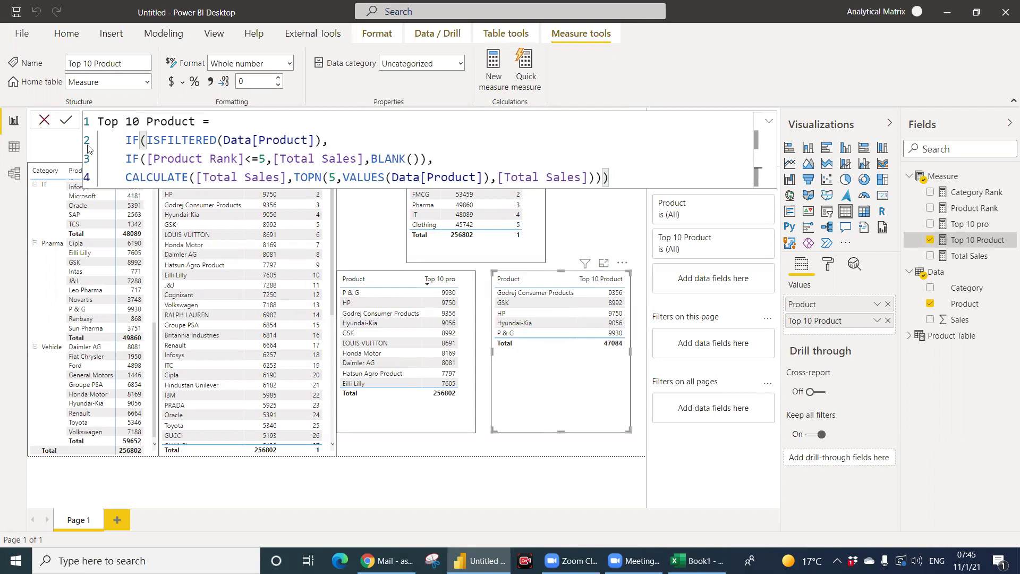
left_click(44, 120)
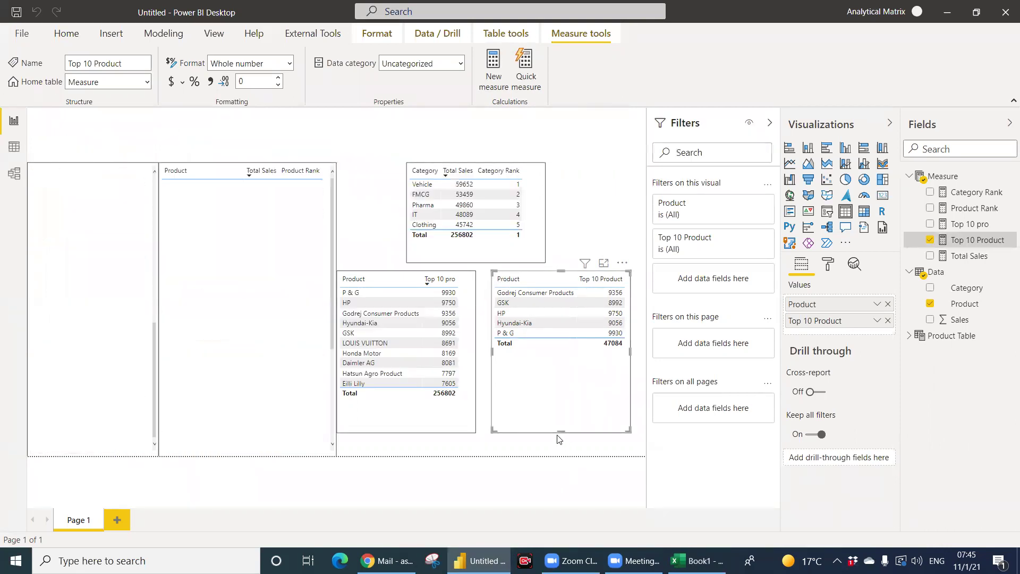
left_click_drag(553, 396, 551, 394)
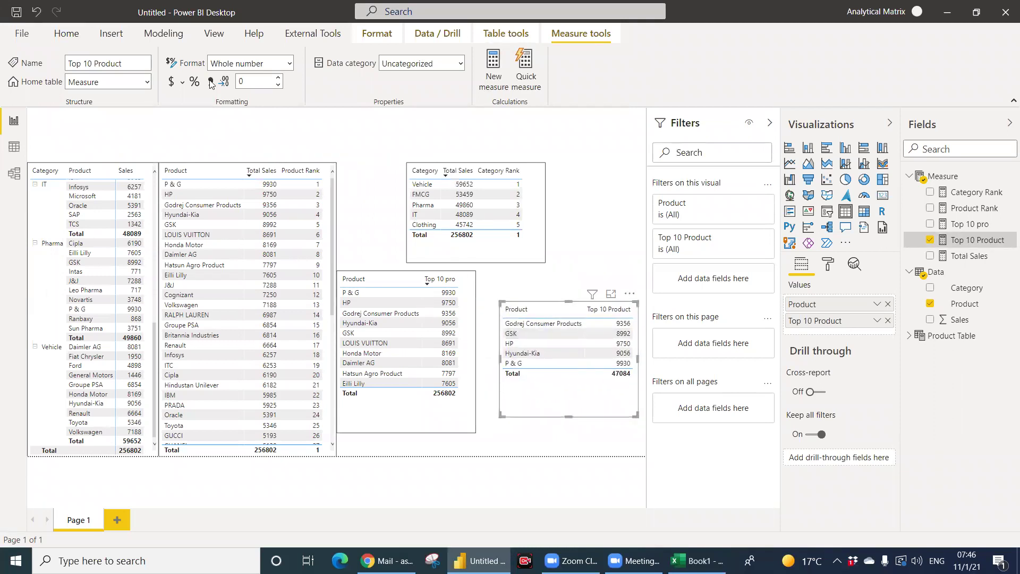
Create a manually entered table named Top and rename its first column Top.
left_click(66, 33)
left_click(253, 89)
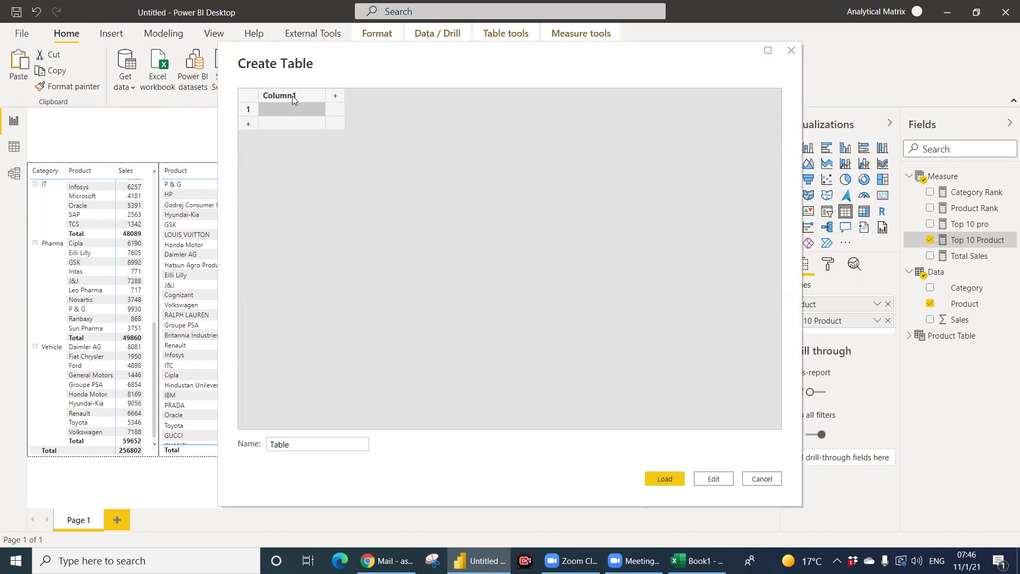
key("Tab")
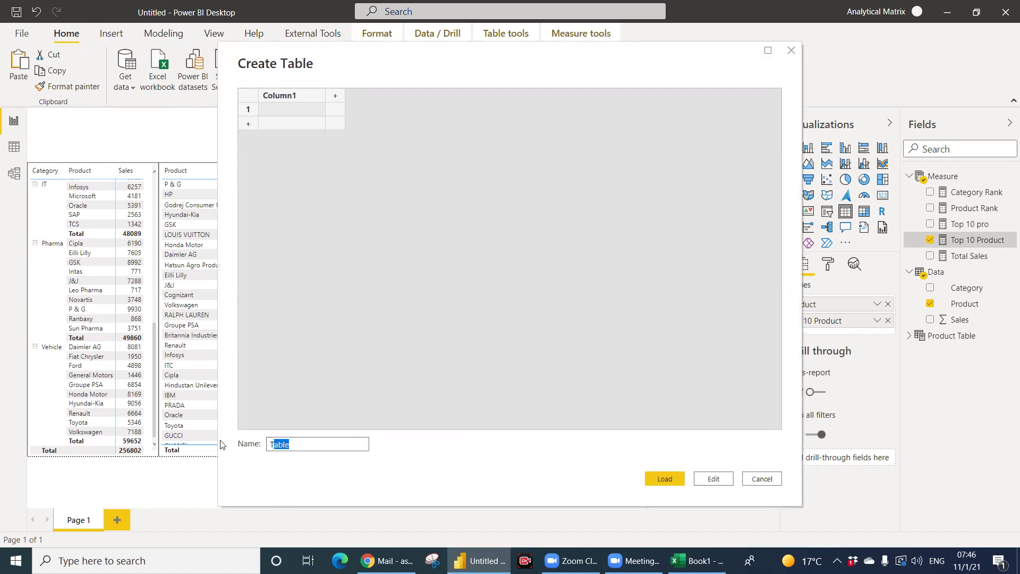
type("Top")
left_click(304, 96)
double_click(304, 95)
type("Top")
left_click(304, 104)
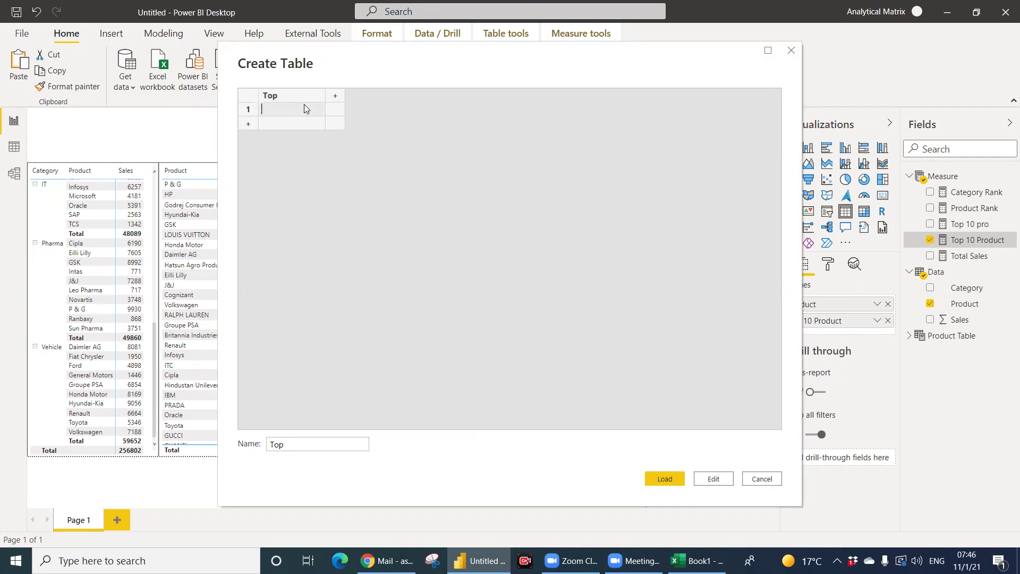
Fill the Top column with the rows Top 10, Top 20, Top 30 and Top 40.
type("Ti")
key("BackSpace")
key("BackSpace")
type("Top")
key("Return")
key("Return")
type("Top 10")
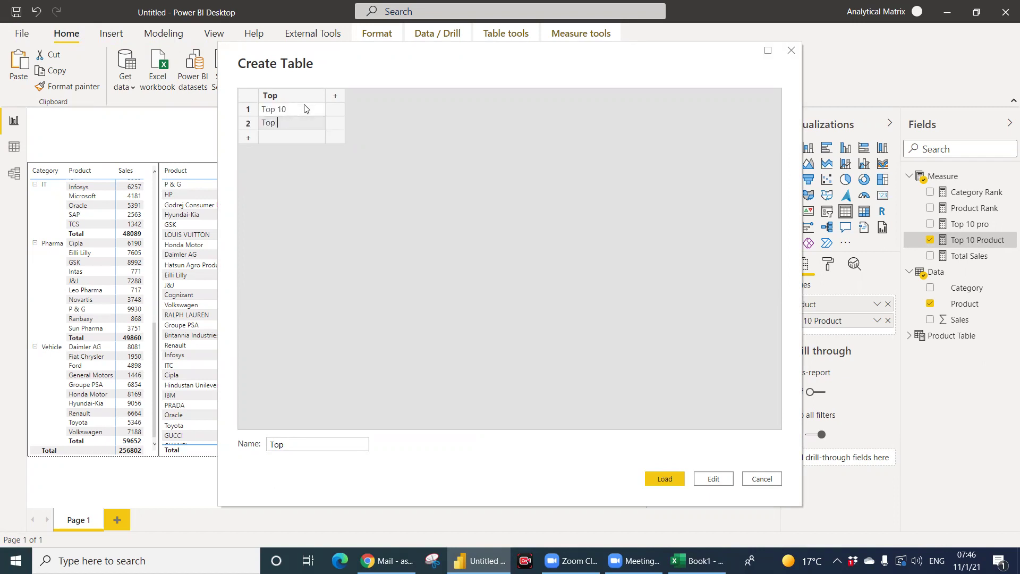
type("20")
key("Return")
type("Top 10")
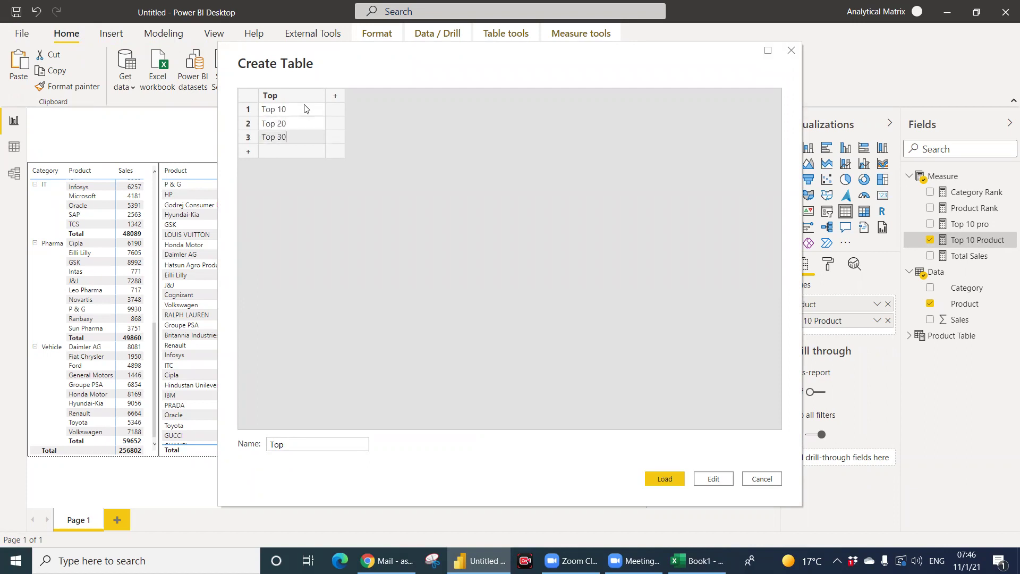
key("Return")
type("Top 10")
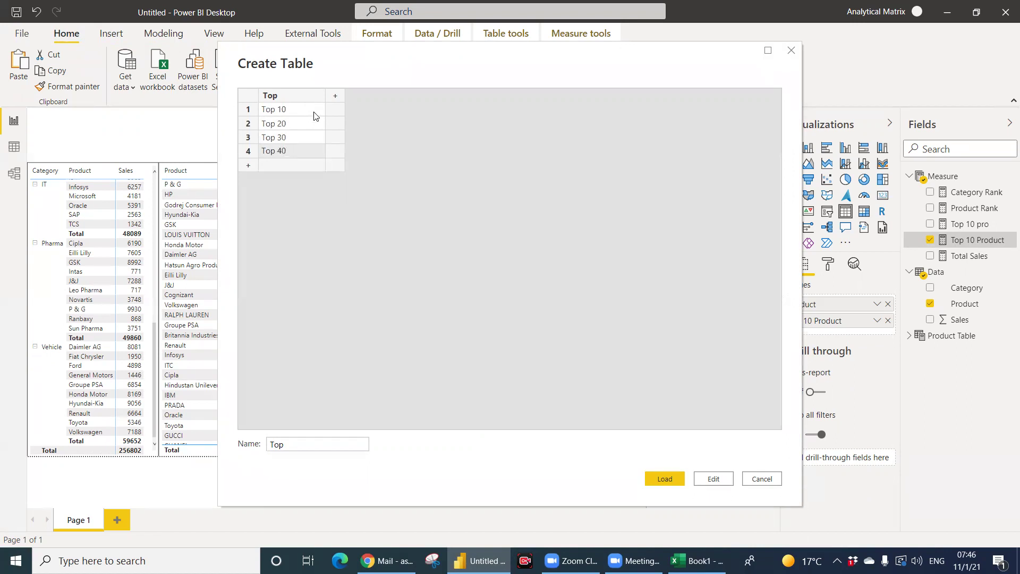
Add a Number column with the values 10, 20, 30 and 40, and load the table into the model.
left_click(335, 96)
double_click(350, 94)
type("Number")
key("Return")
type("10")
key("Return")
type("20")
key("Return")
type("30")
key("Return")
type("4")
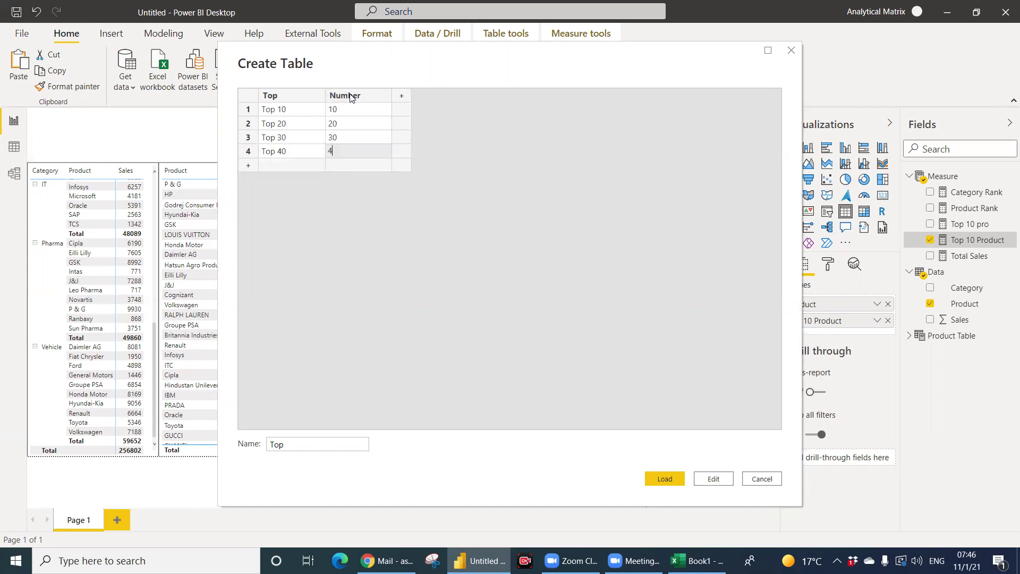
type("0")
key("Return")
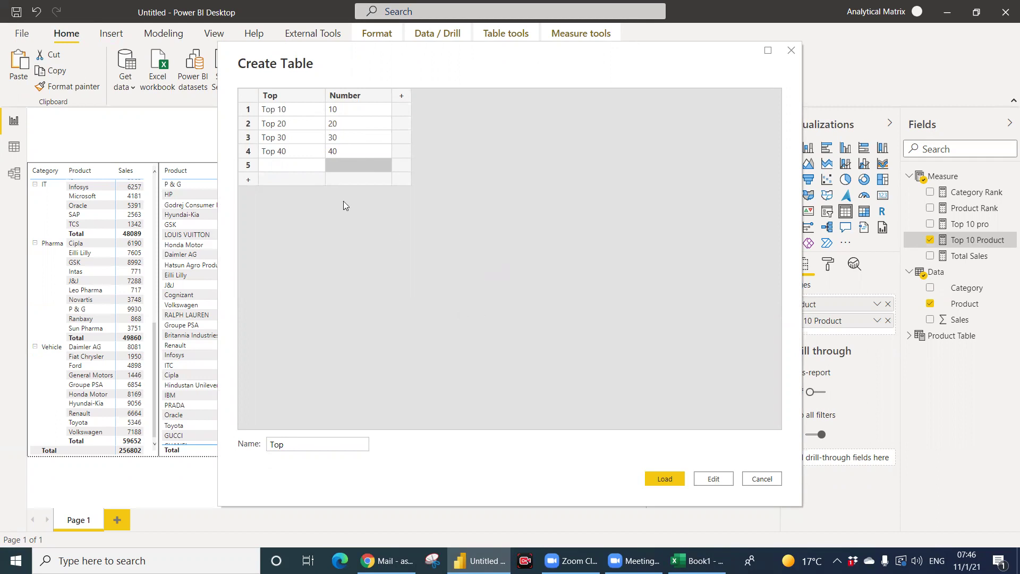
left_click(659, 478)
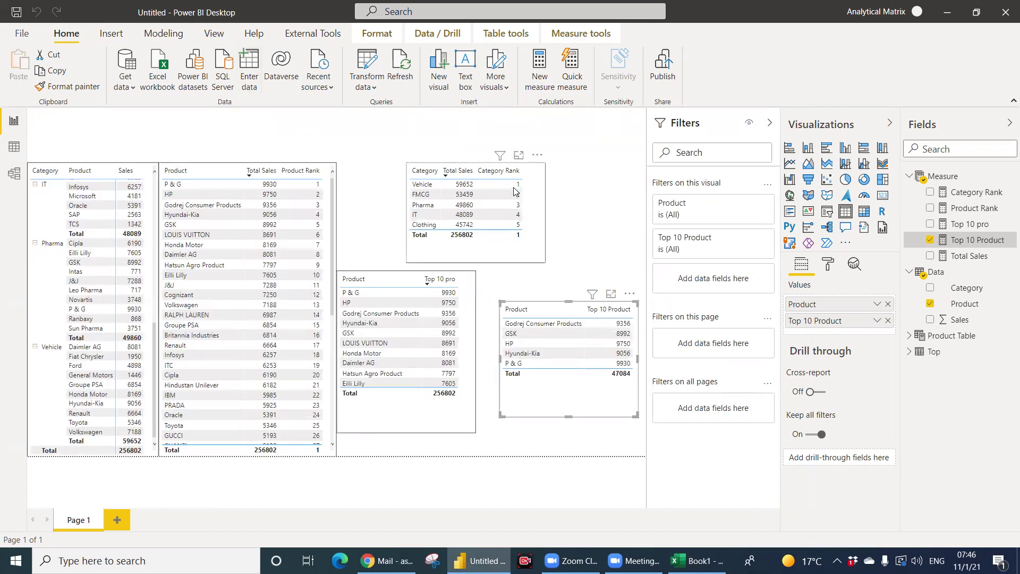
Move the category rank table above the Top 10 pro table and add a slicer on the Top field beside it.
left_click_drag(514, 190, 452, 197)
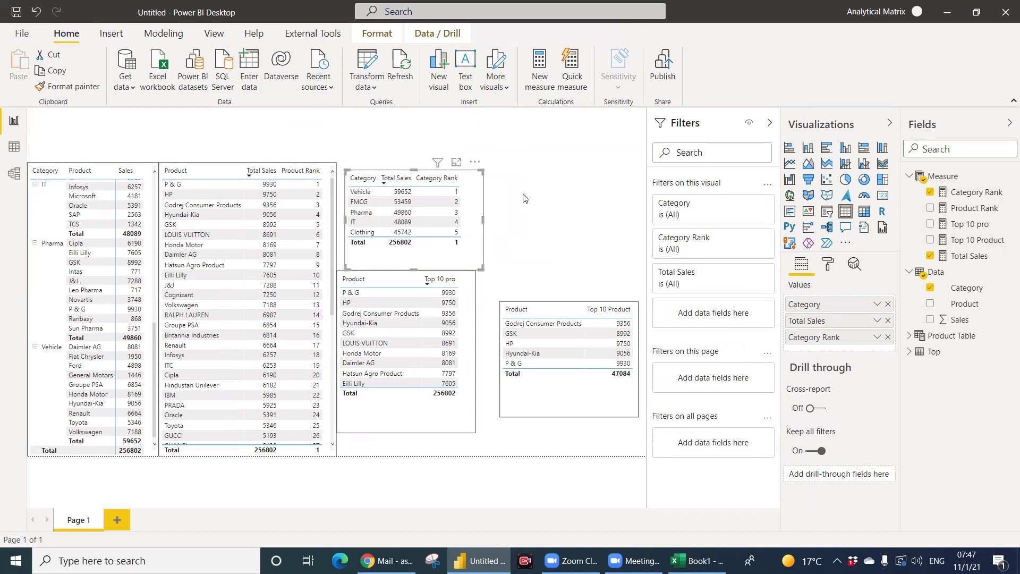
left_click(524, 198)
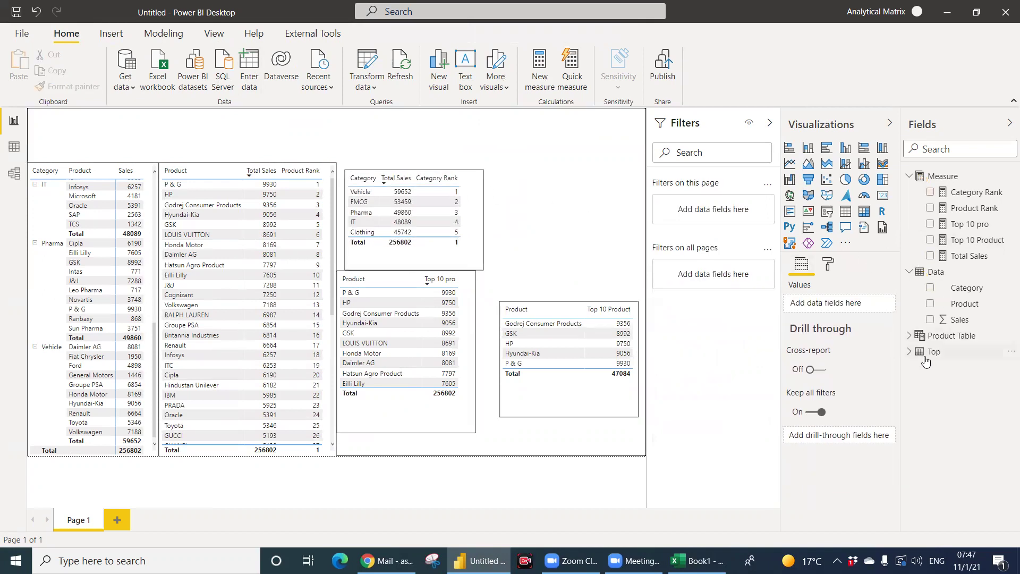
left_click(910, 352)
left_click_drag(957, 386, 543, 143)
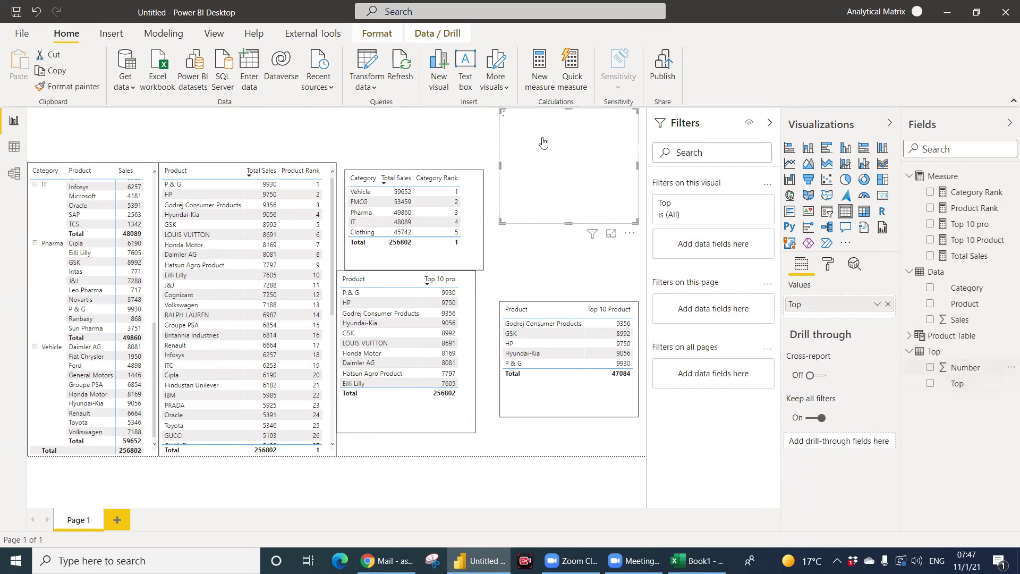
left_click(830, 214)
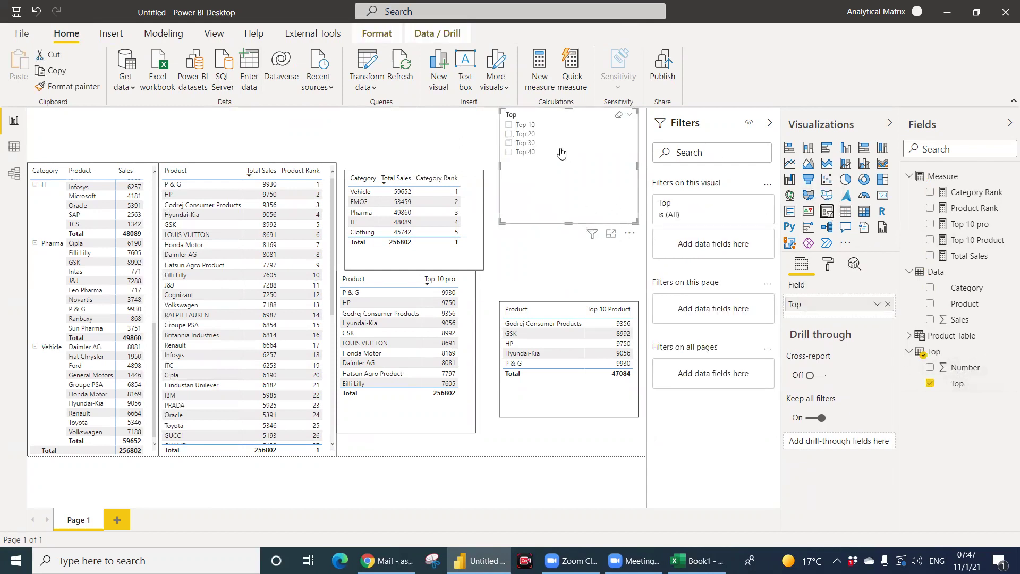
Test the slicer with Top 20 and Top 40, and move the Top 10 Product table next to the Top 10 pro table.
left_click(510, 133)
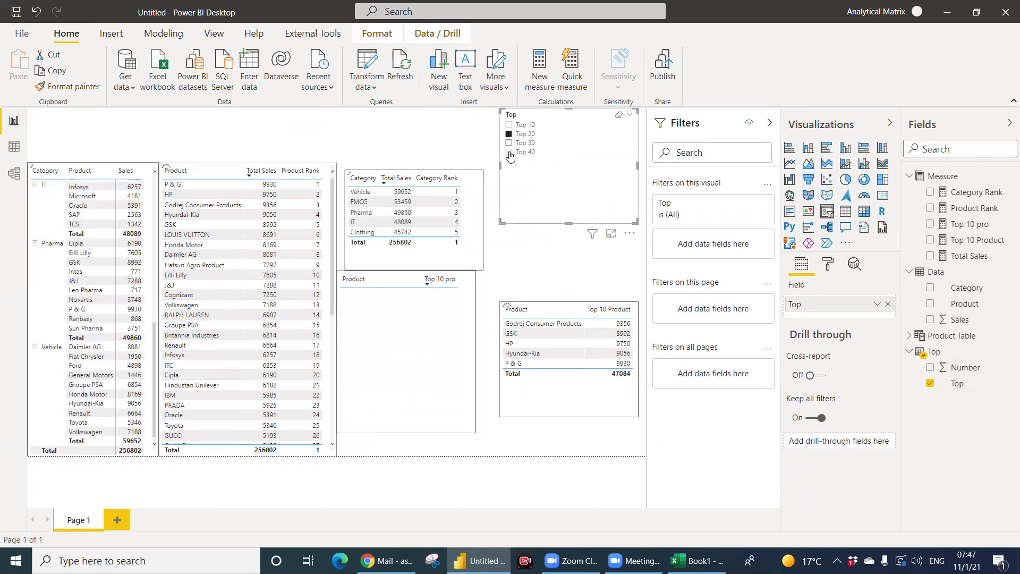
left_click(509, 152)
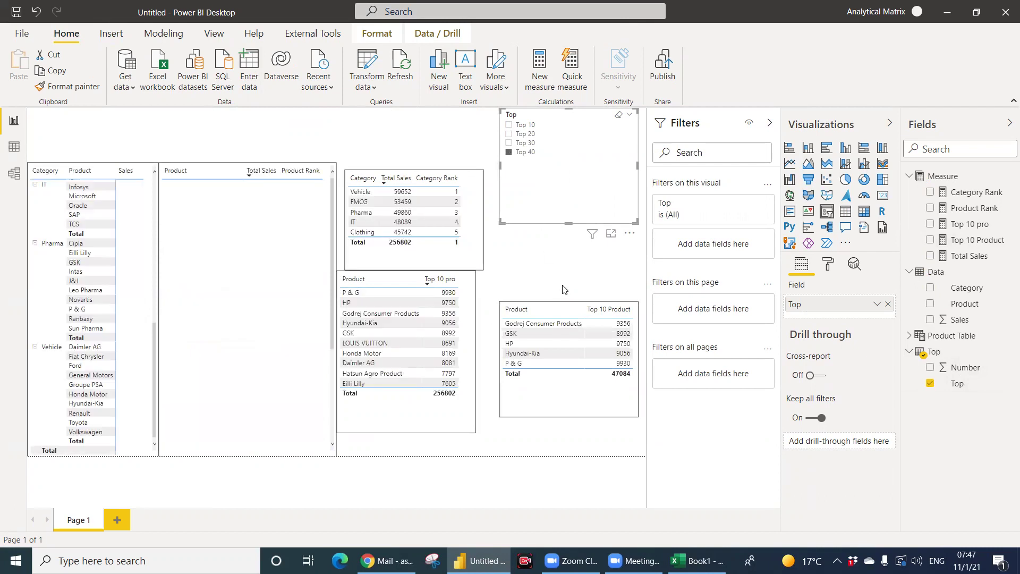
left_click_drag(556, 396, 547, 367)
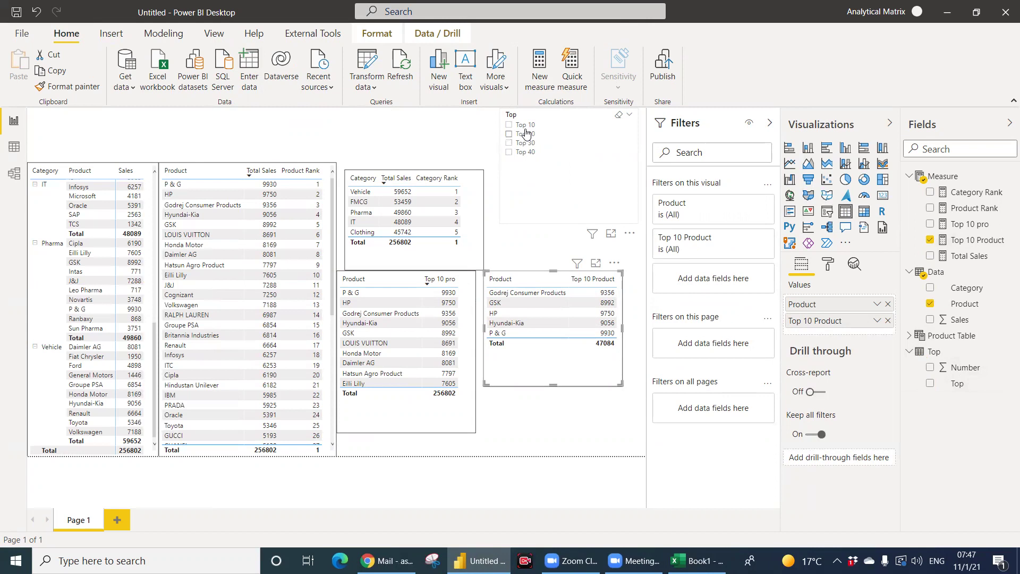
left_click(431, 141)
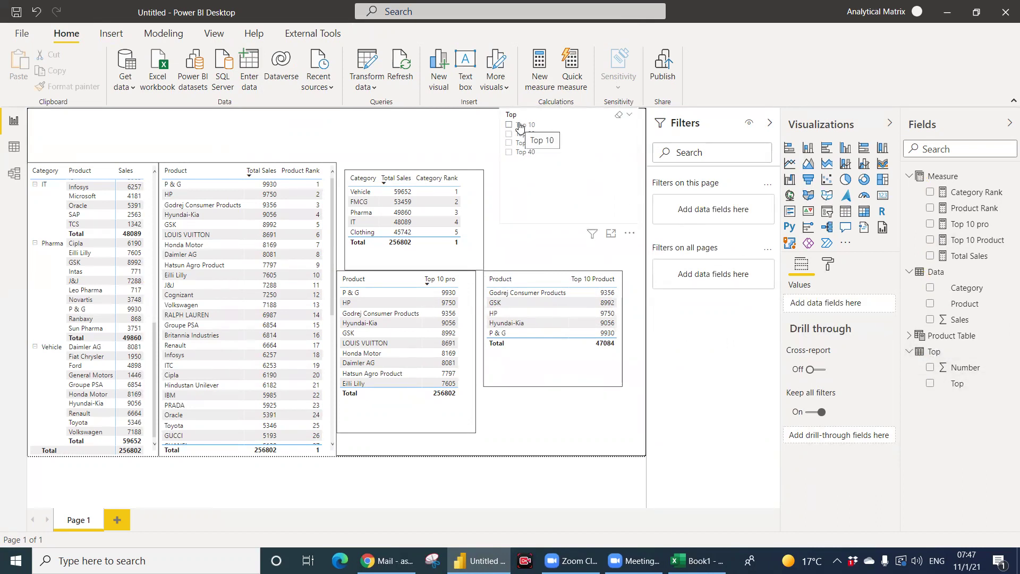
Create a measure in the Top table with the formula Top = SELECTEDVALUE('Top'[Top]).
right_click(934, 352)
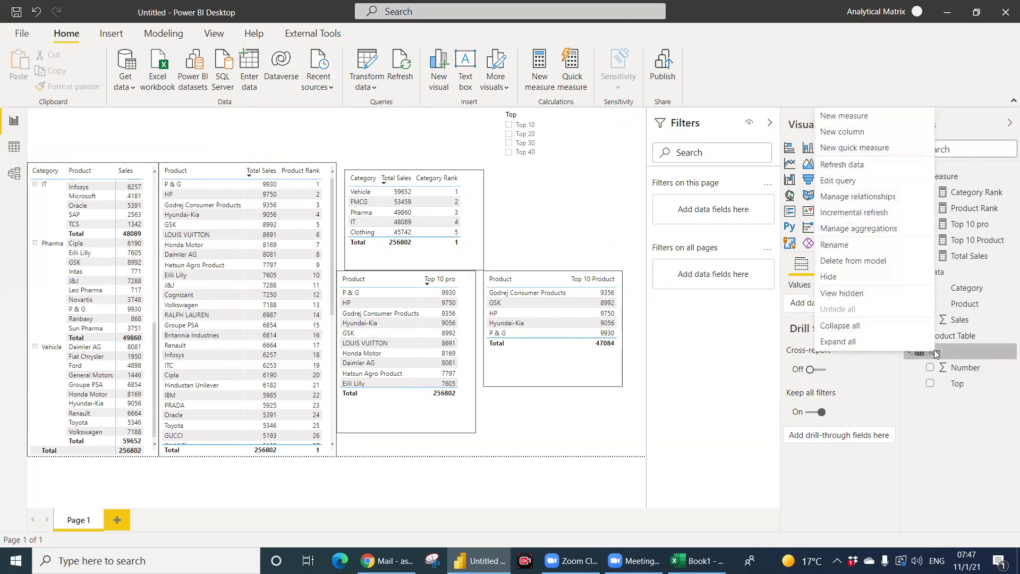
left_click(853, 118)
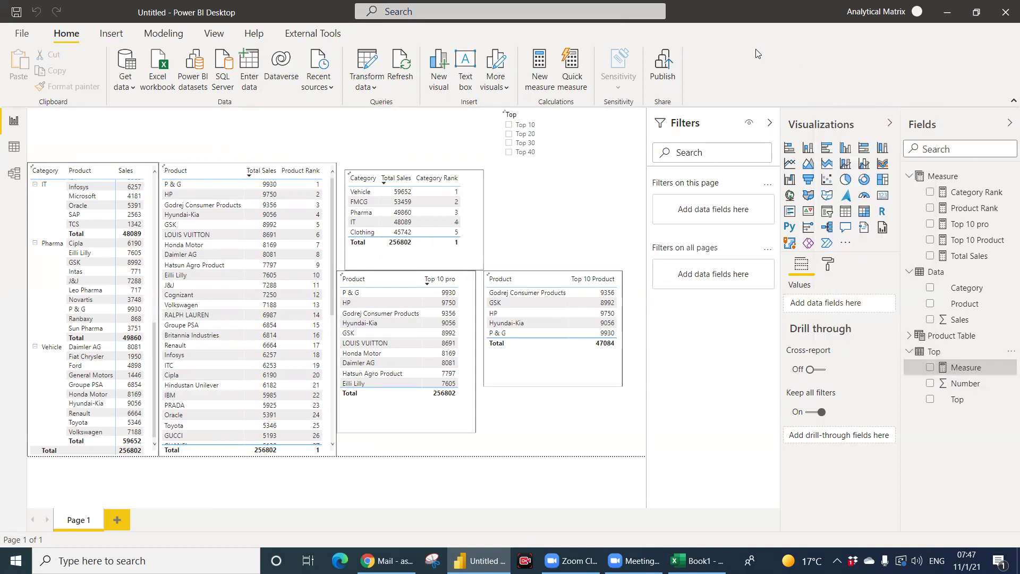
key("BackSpace")
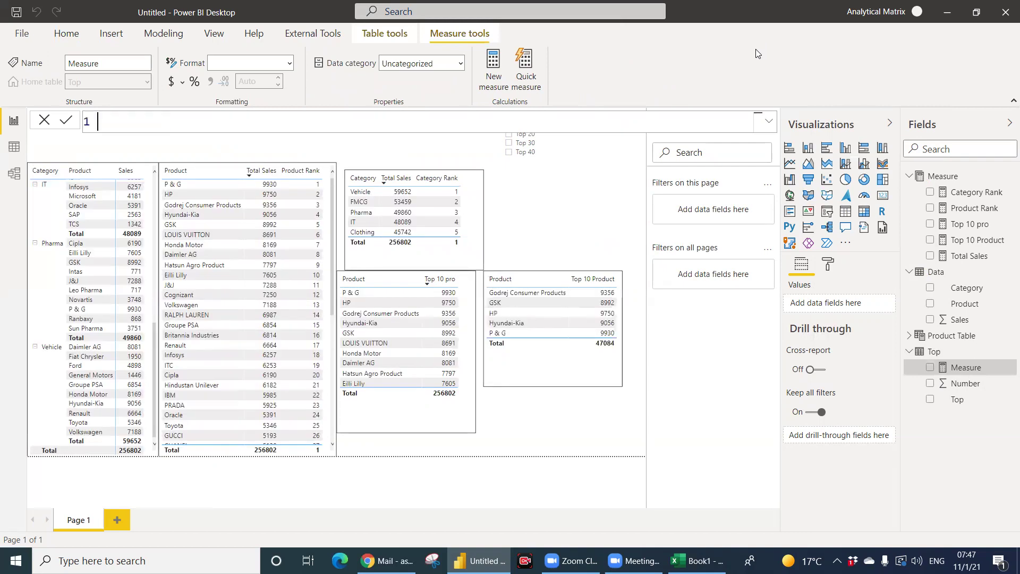
type("Top=sle")
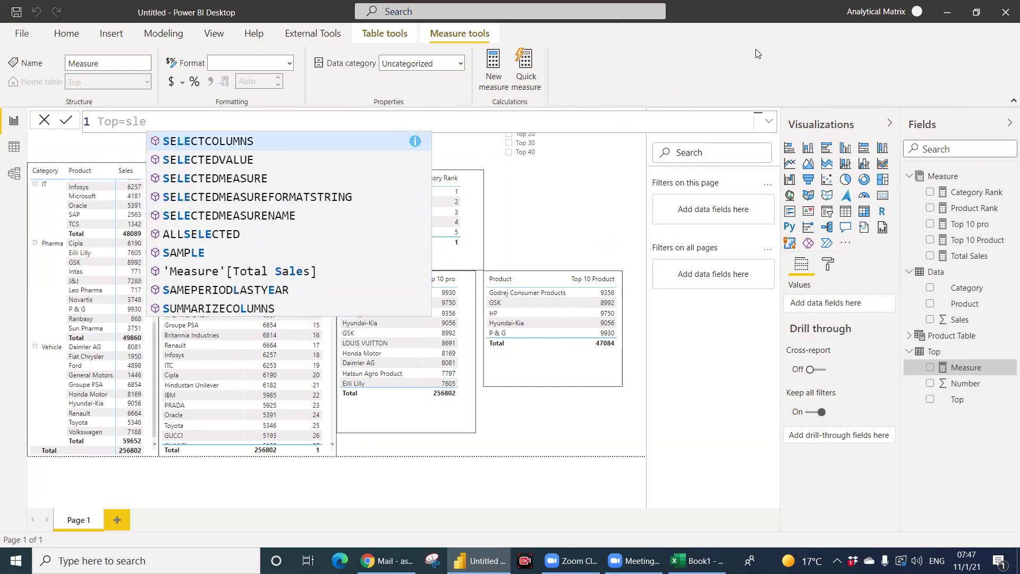
key("Down")
key("Tab")
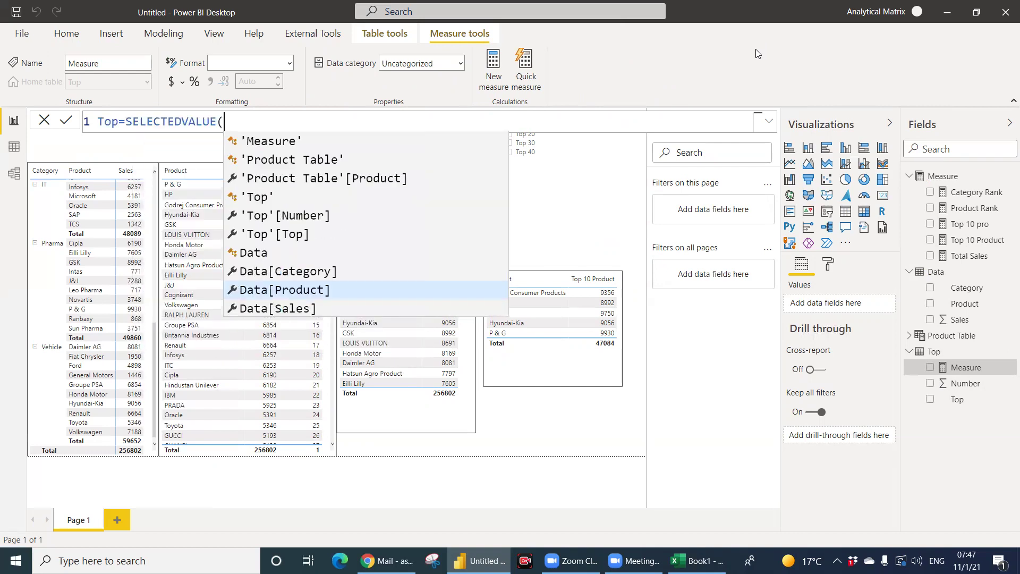
type("top")
key("Down")
key("Down")
key("Tab")
type(")")
key("Return")
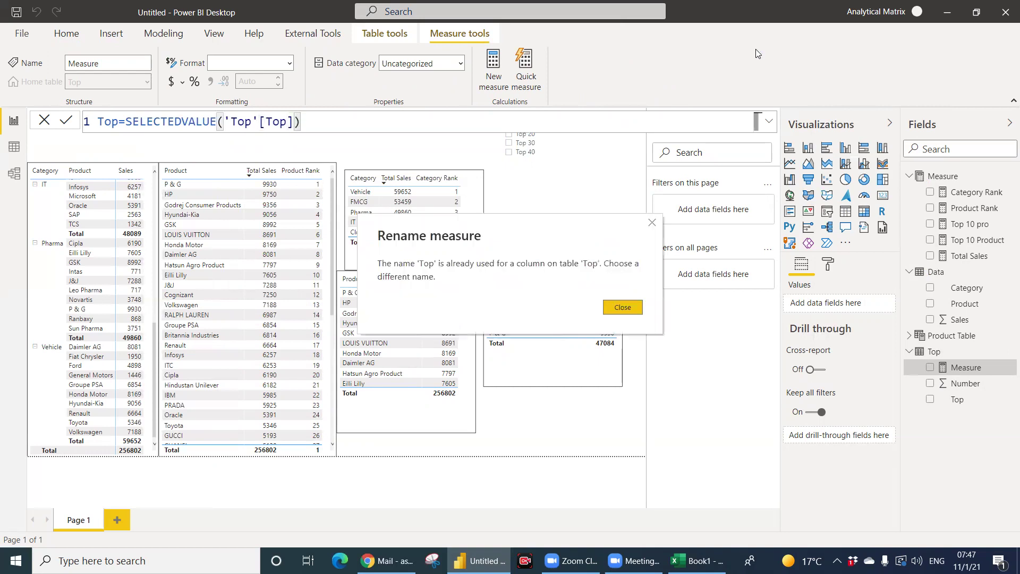
left_click(631, 308)
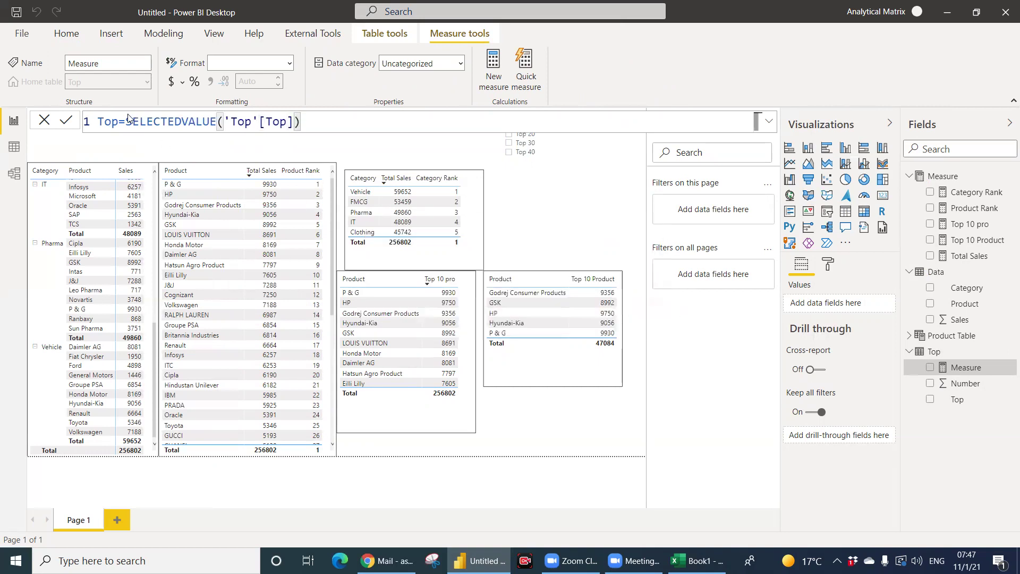
Rename the new SELECTEDVALUE measure to Top_se and commit its formula.
left_click(122, 120)
type("_se")
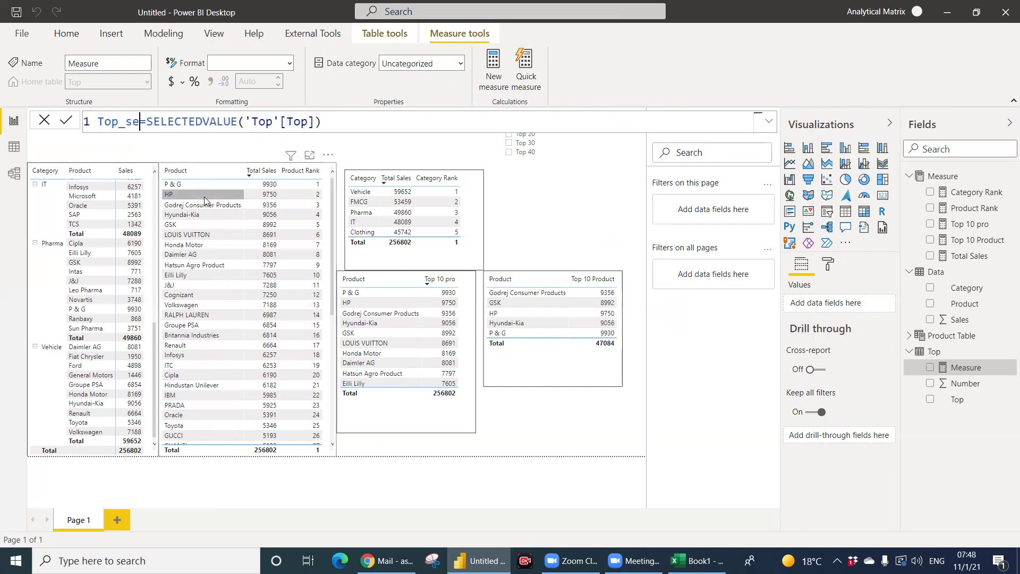
key("Return")
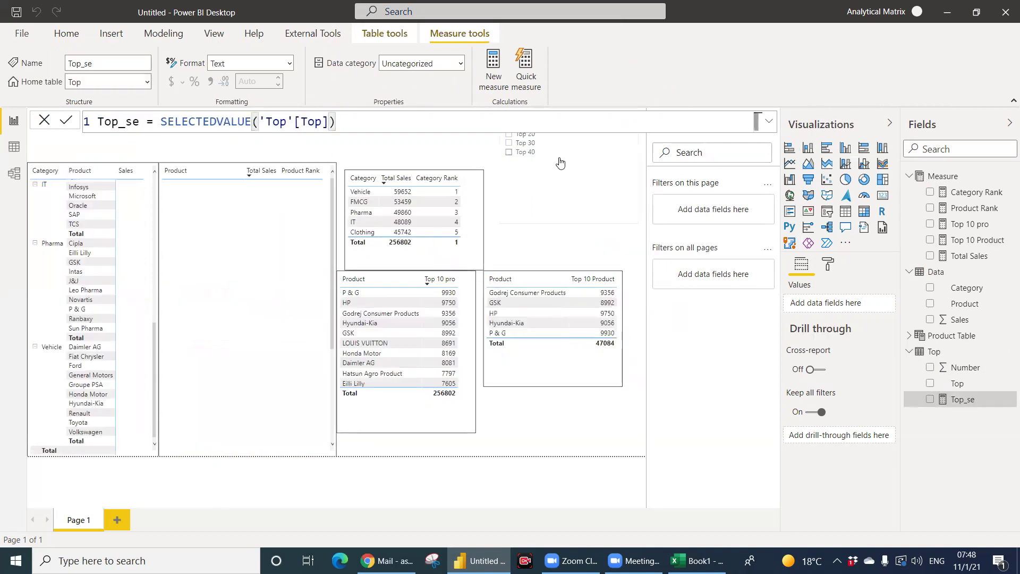
Turn on the border for the Top slicer and shrink it to fit its four options.
left_click(637, 229)
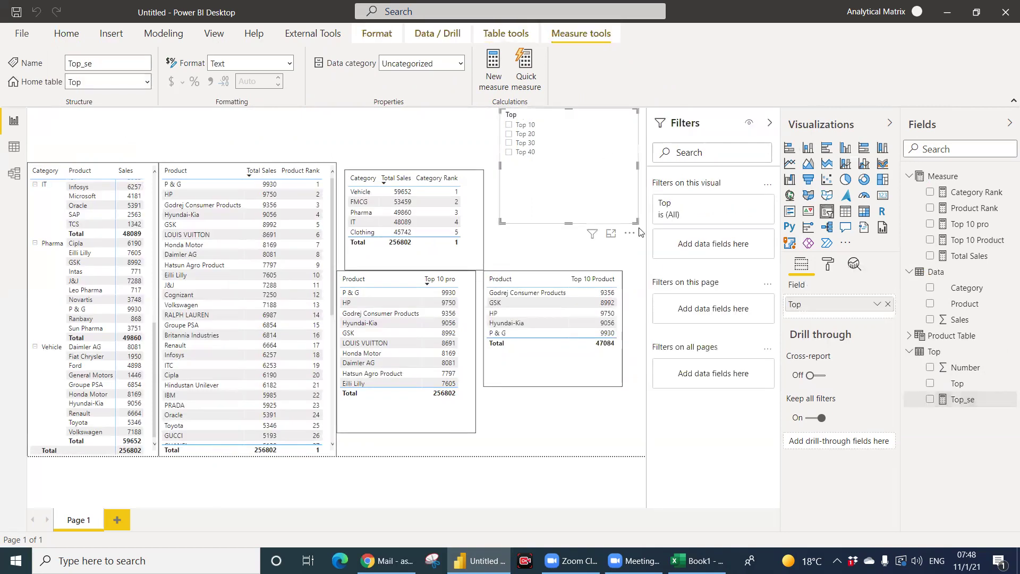
left_click(828, 264)
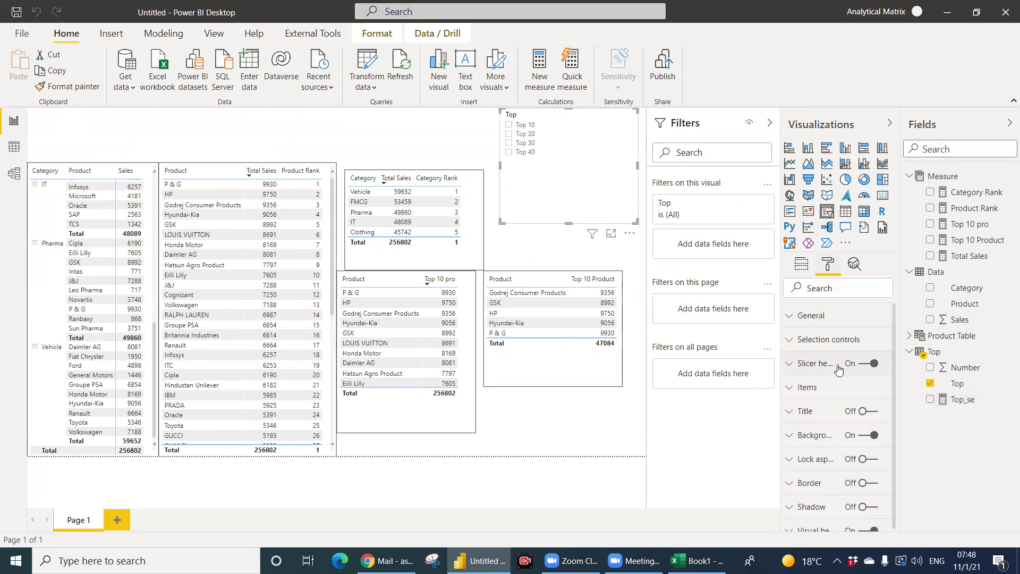
left_click(867, 477)
left_click_drag(637, 222, 601, 175)
left_click(564, 209)
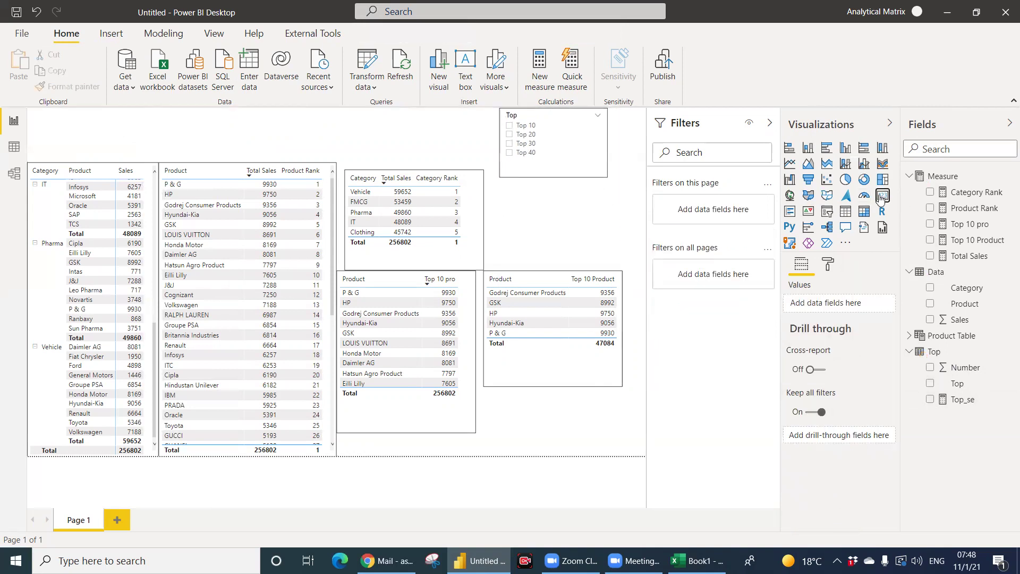
Add a compact card showing Top_se below the slicer and test it with Top 10 and Top 20.
left_click(882, 196)
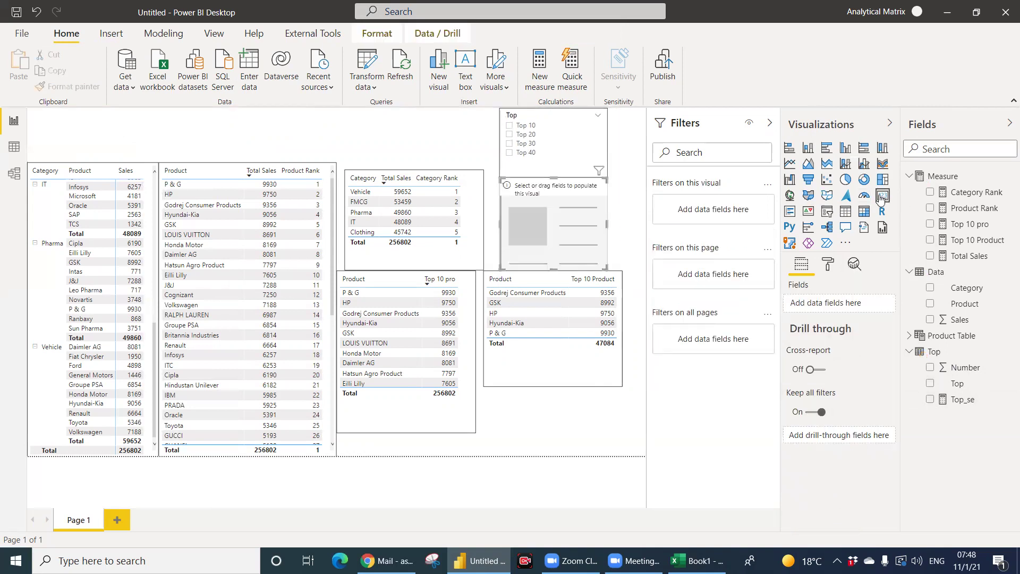
left_click(930, 402)
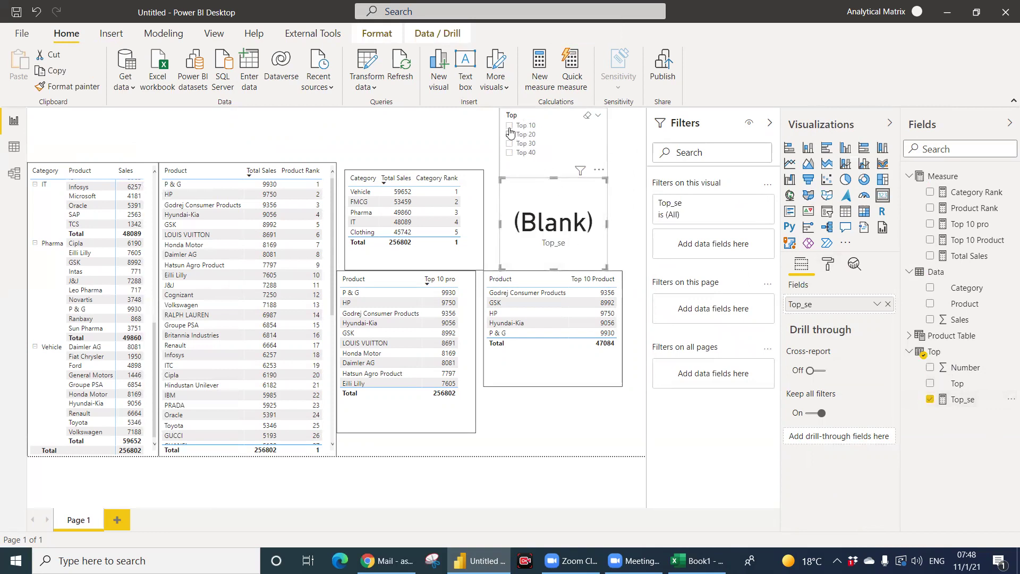
left_click(509, 125)
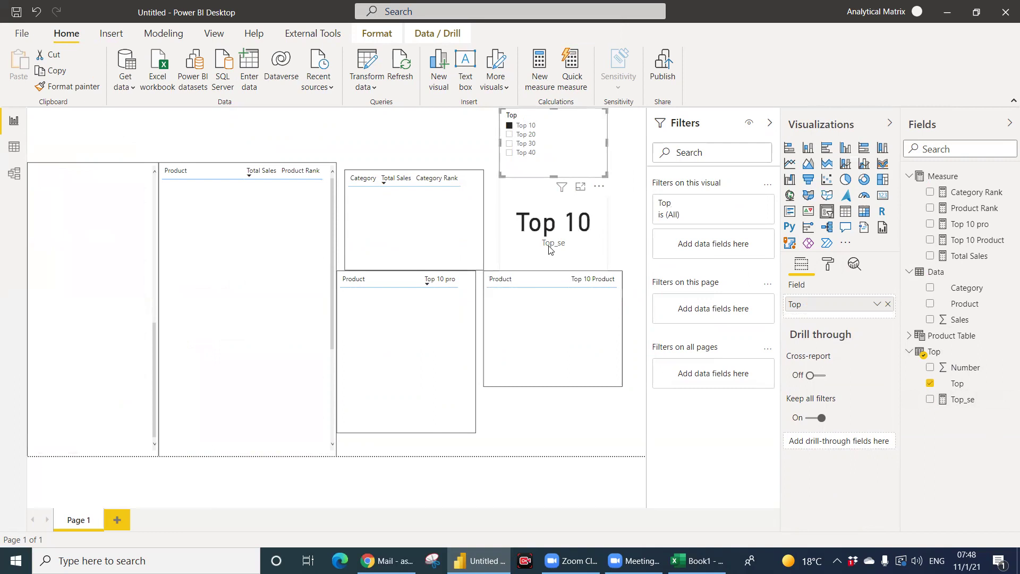
left_click(509, 135)
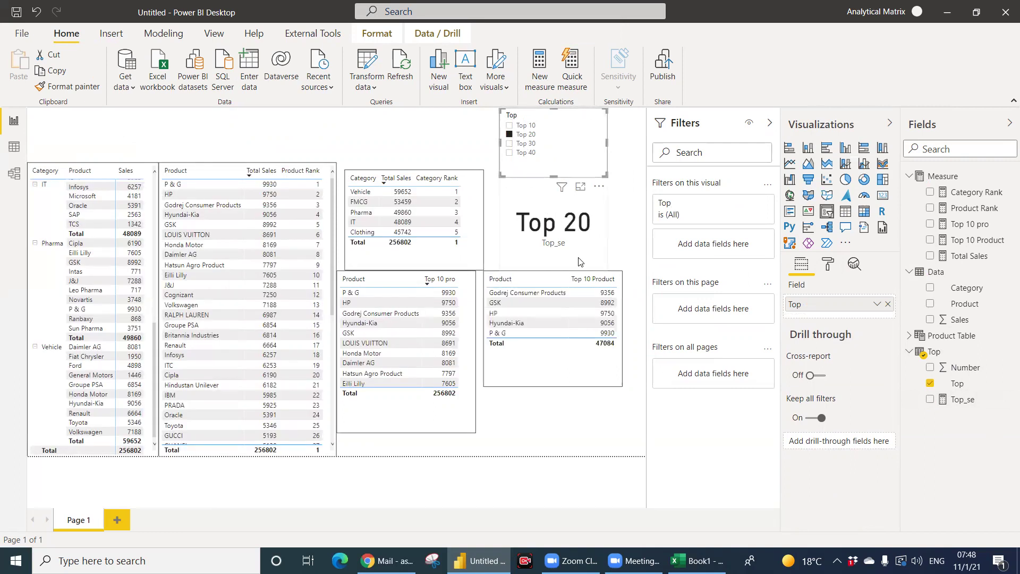
left_click_drag(580, 253, 592, 254)
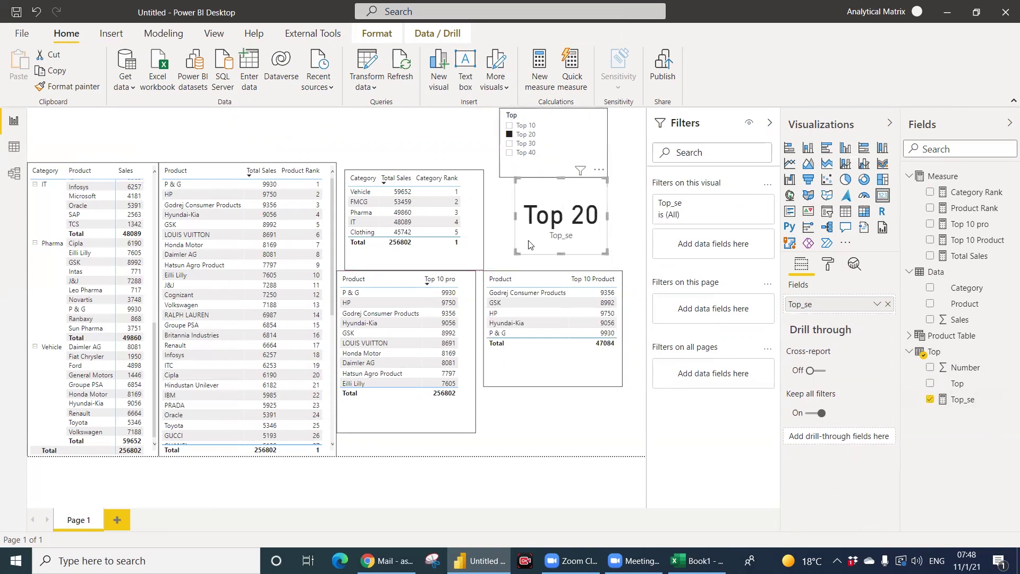
Examine the Top table's rows and the fixed N values in the Top 10 Product formula's rank test and TOPN.
left_click(14, 147)
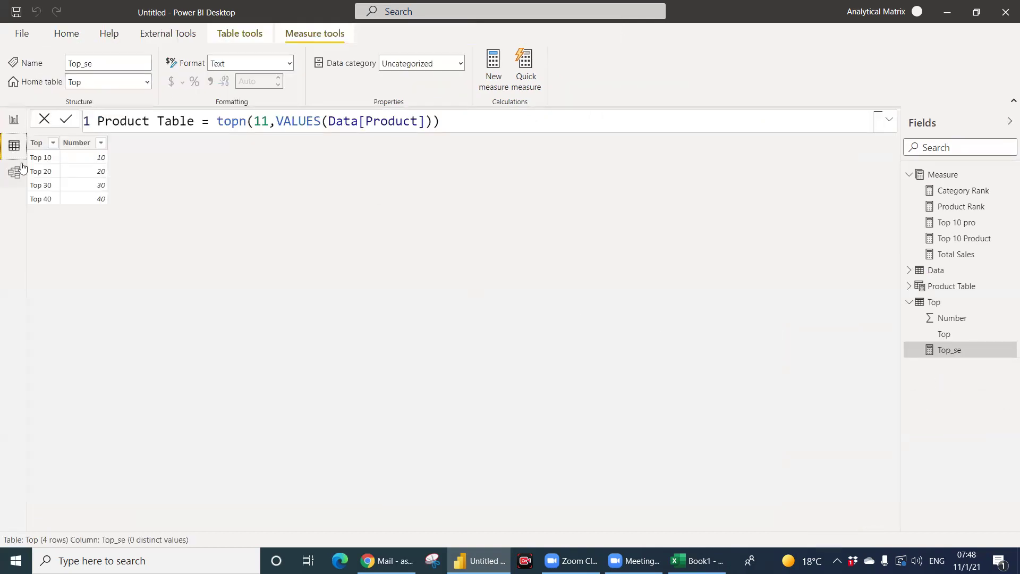
left_click(14, 120)
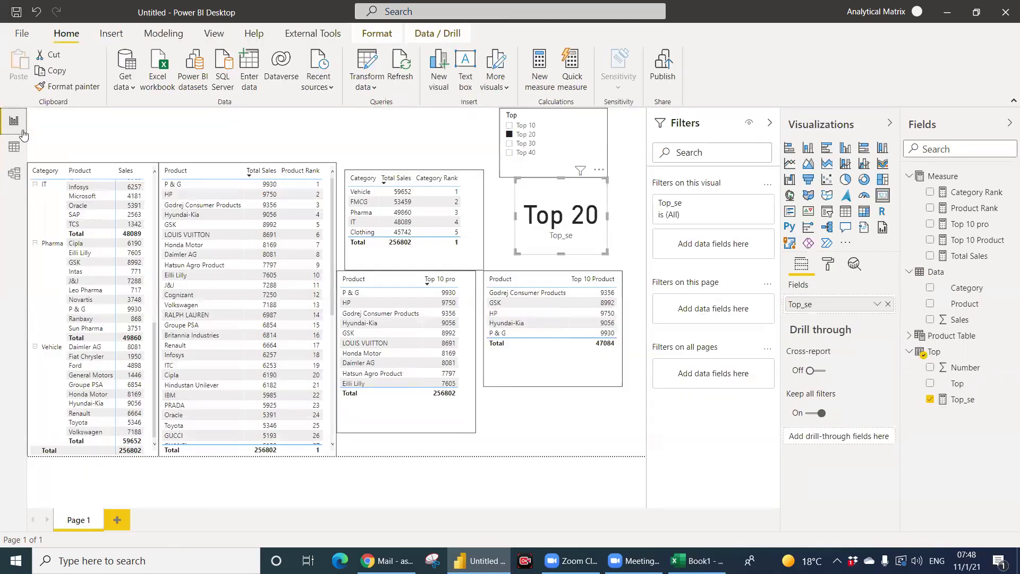
left_click(973, 243)
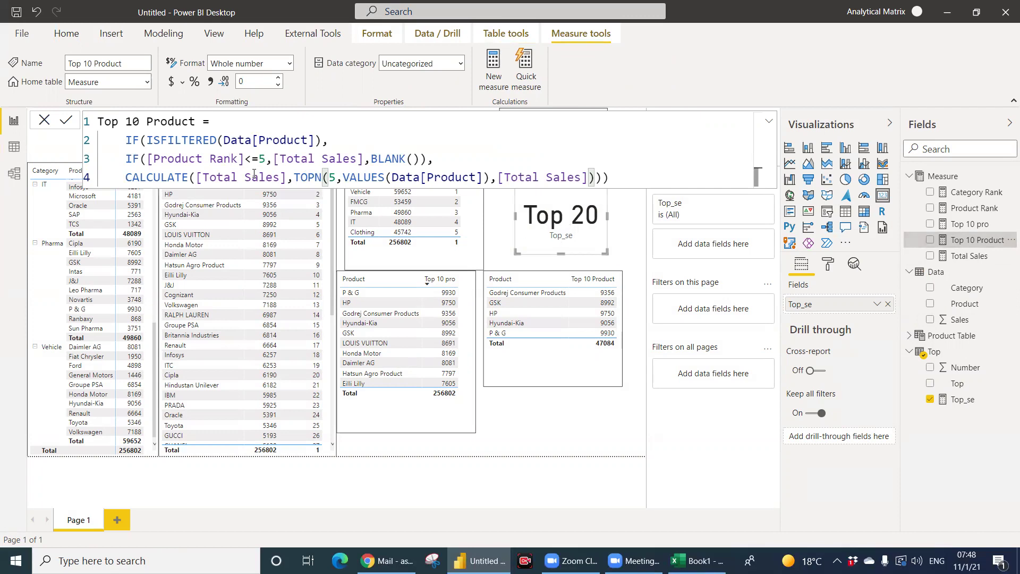
double_click(264, 158)
double_click(332, 177)
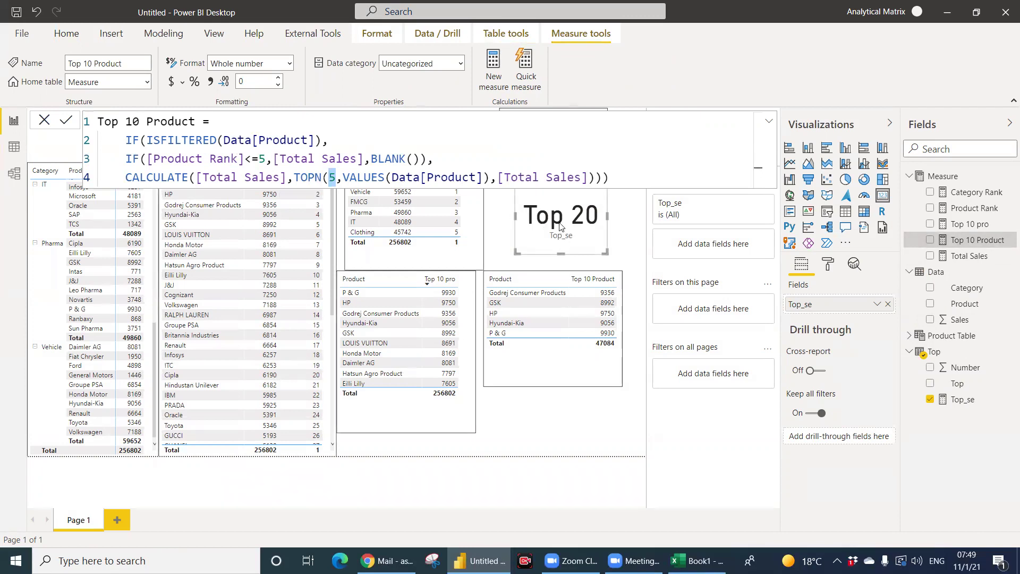
left_click(45, 123)
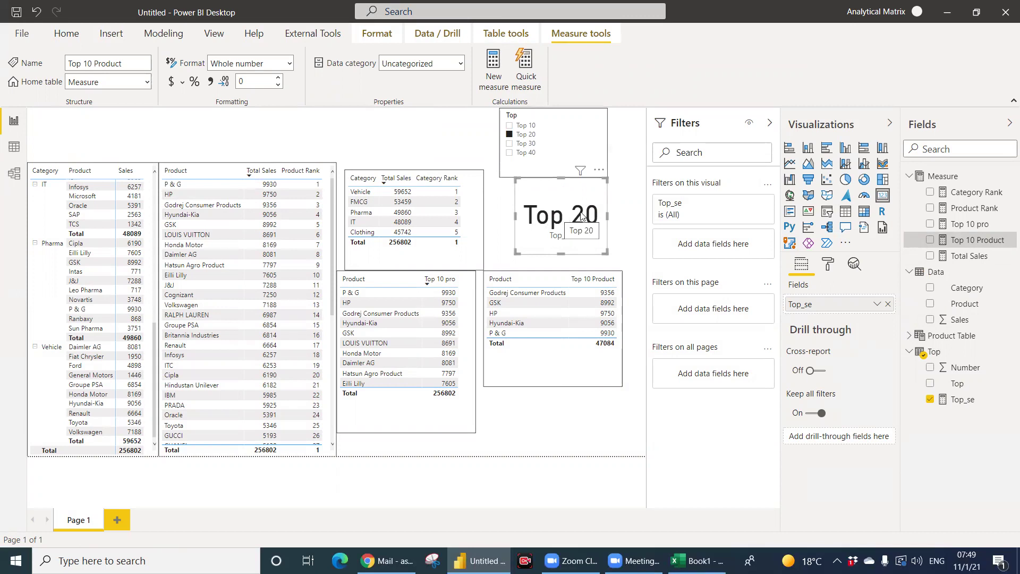
left_click(964, 257)
left_click(968, 243)
left_click_drag(266, 159, 259, 158)
left_click(42, 120)
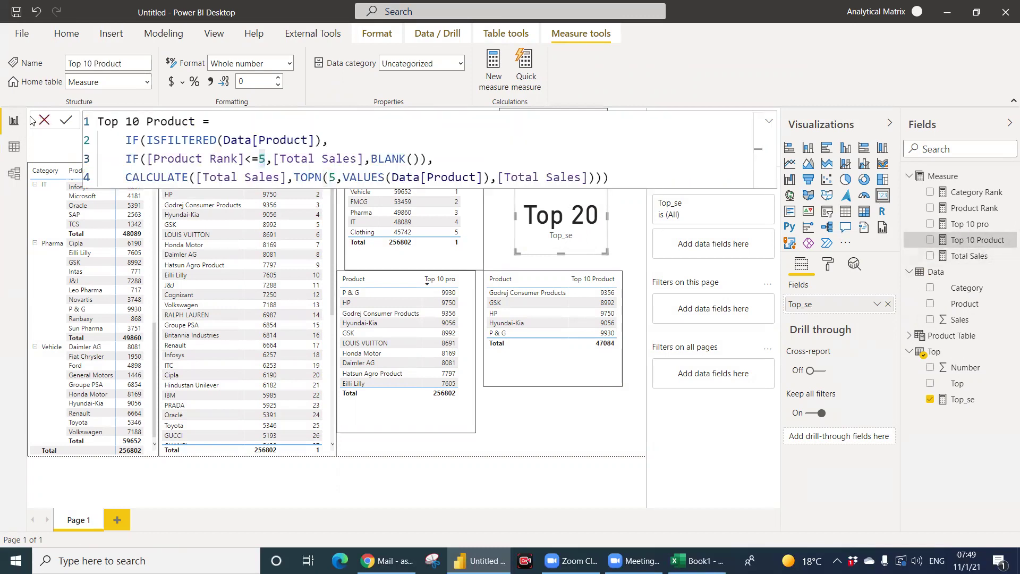
Insert IF(HASONEVALUE( ahead of the existing expression in the Top_se formula.
left_click(962, 400)
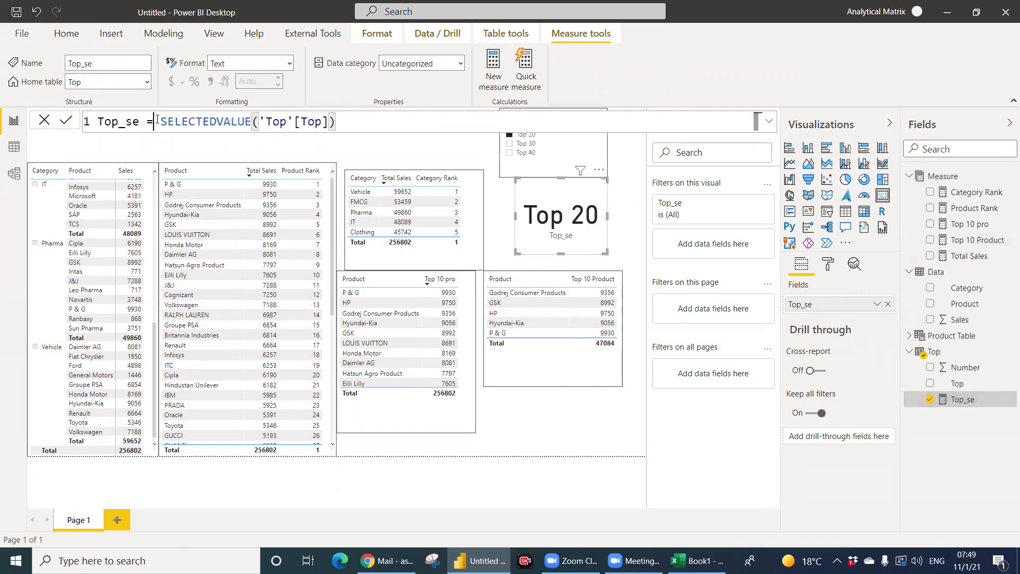
type("IF(h")
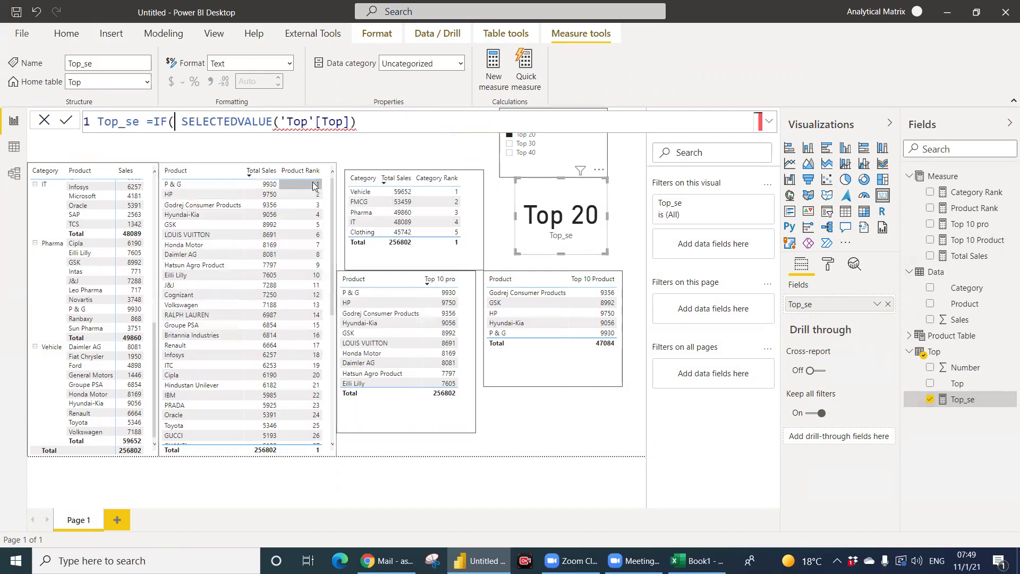
type("as")
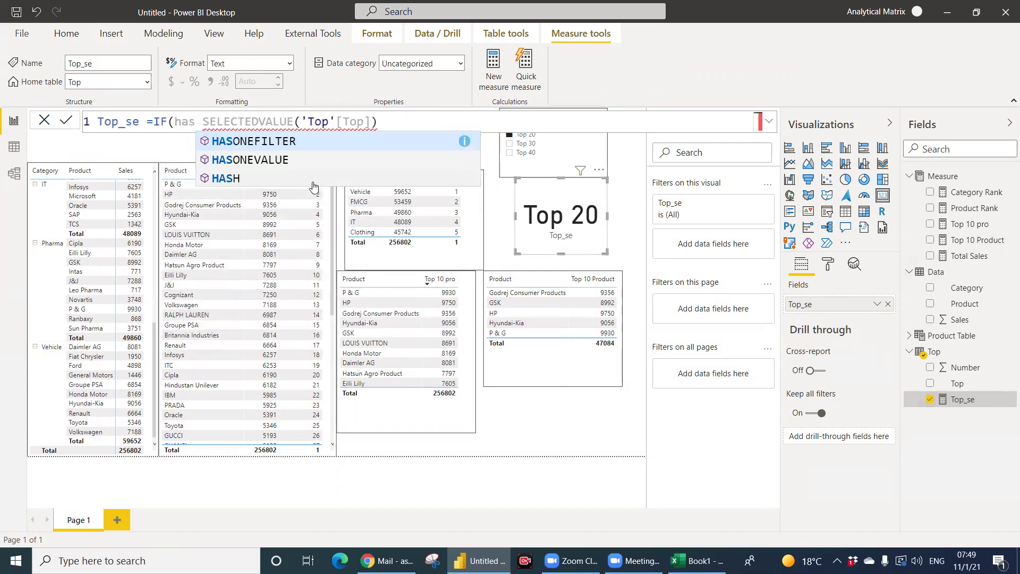
key("Down")
key("Tab")
key("Escape")
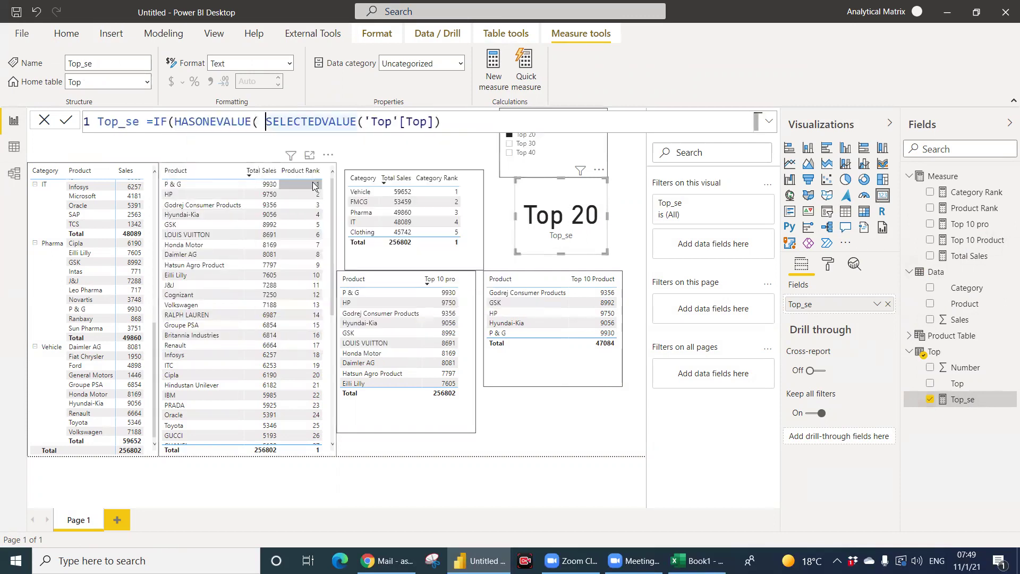
Remove the old SELECTEDVALUE('Top'[Top]) expression that follows HASONEVALUE( in the Top_se formula.
key("End")
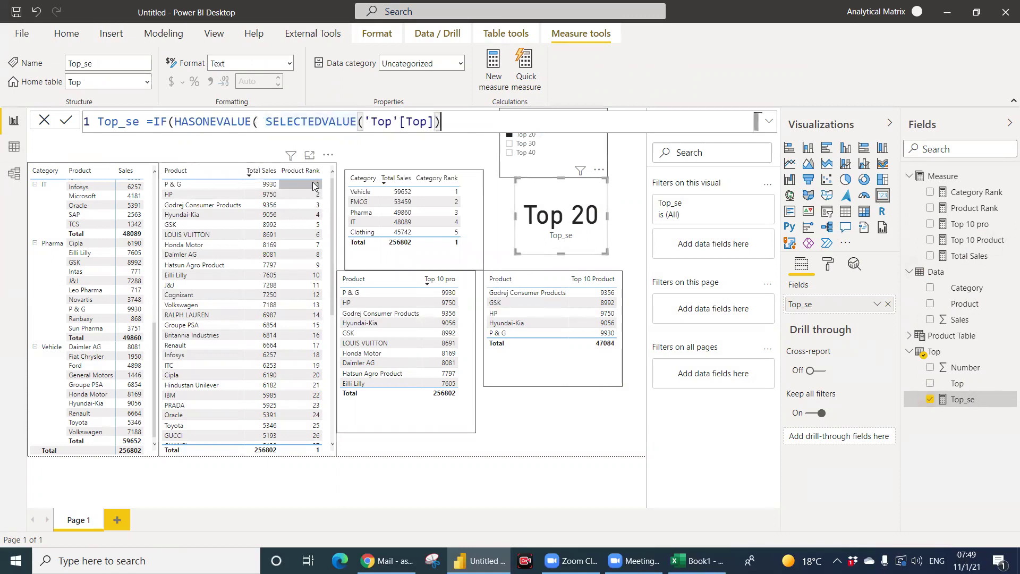
type(",")
key("BackSpace")
type("),")
key("BackSpace")
key("BackSpace")
key("BackSpace")
key("BackSpace")
key("BackSpace")
key("BackSpace")
key("BackSpace")
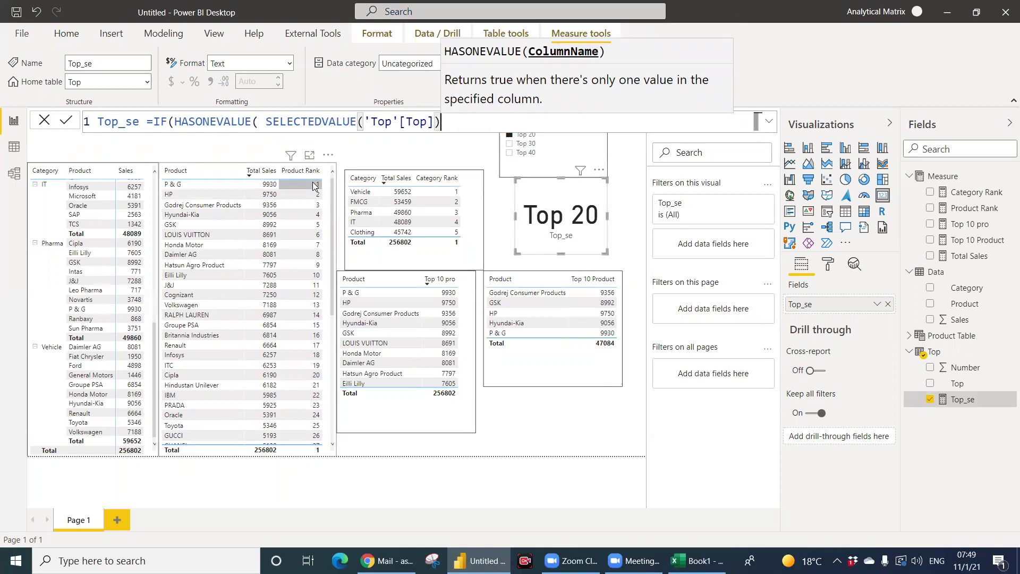
key("BackSpace")
key("BackSpace")
key("BackSpace")
key("BackSpace")
key("BackSpace")
key("BackSpace")
key("BackSpace")
key("BackSpace")
key("BackSpace")
key("BackSpace")
key("BackSpace")
key("BackSpace")
key("BackSpace")
key("BackSpace")
key("BackSpace")
key("BackSpace")
key("BackSpace")
key("BackSpace")
key("BackSpace")
key("BackSpace")
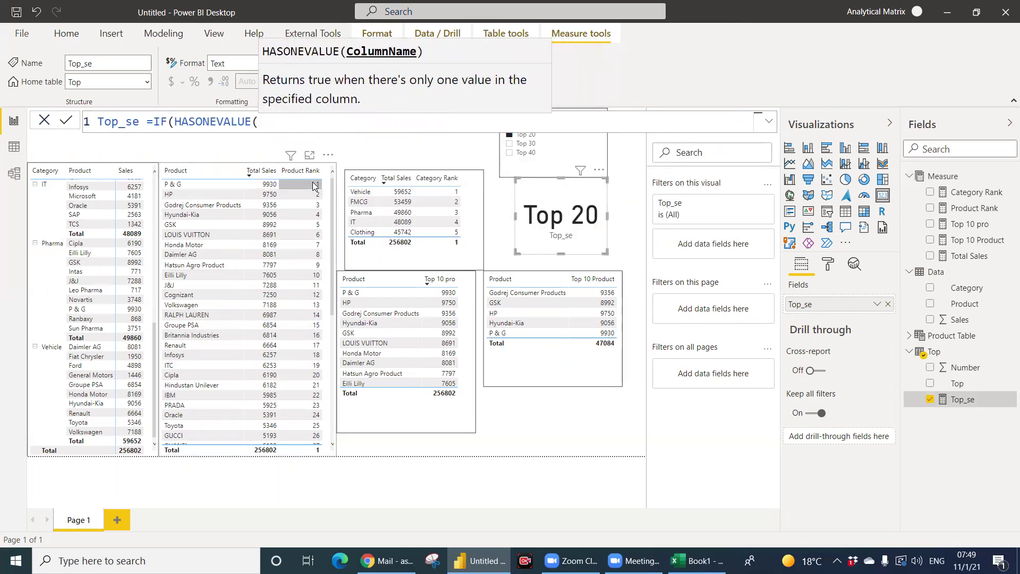
type("sel")
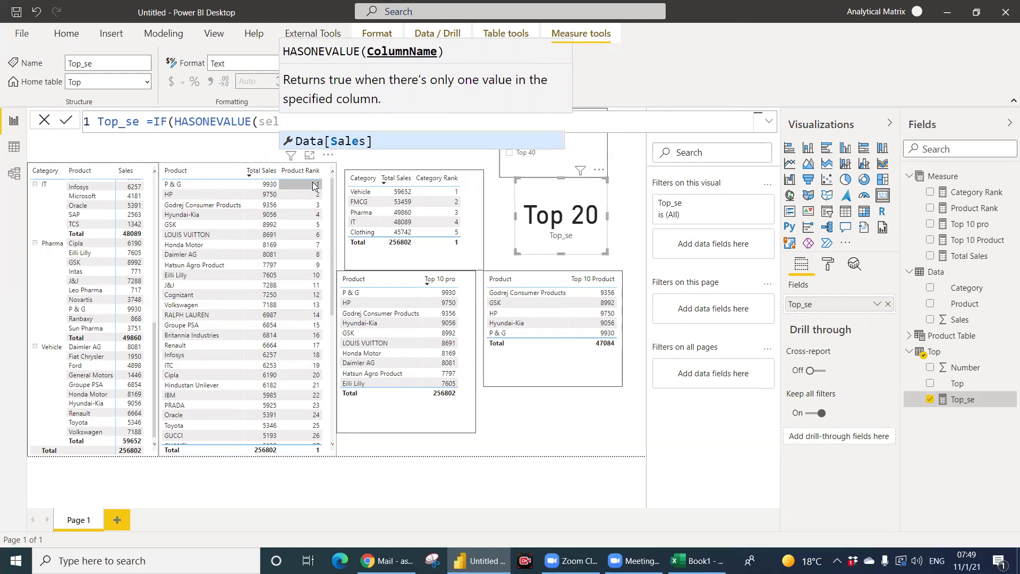
key("BackSpace")
key("BackSpace")
key("BackSpace")
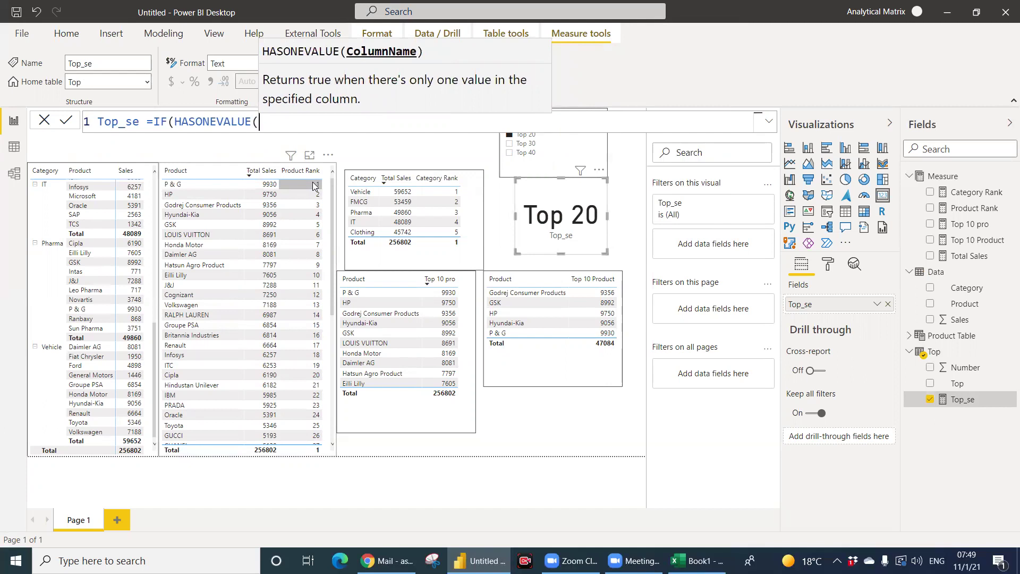
Supply 'Top'[Top] as the HASONEVALUE column in the Top_se formula and begin the IF function's true result.
type("top")
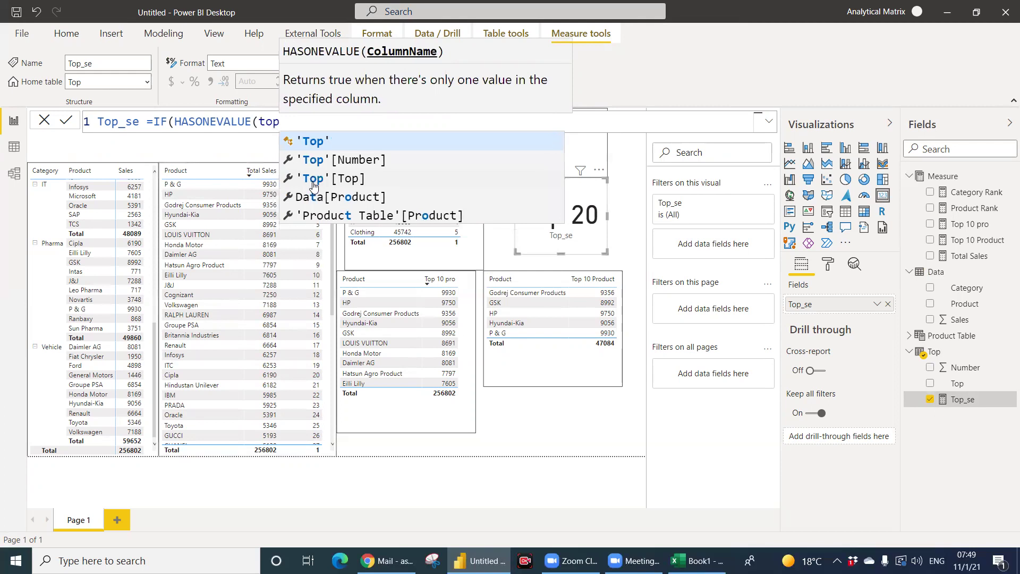
key("Down")
key("Down")
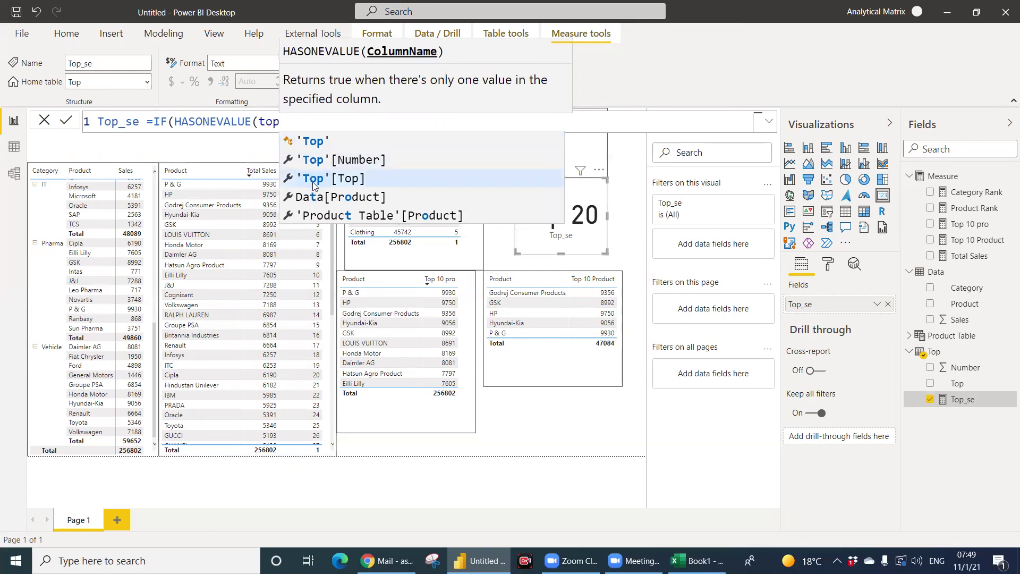
key("Tab")
type(",")
key("BackSpace")
type("),sele")
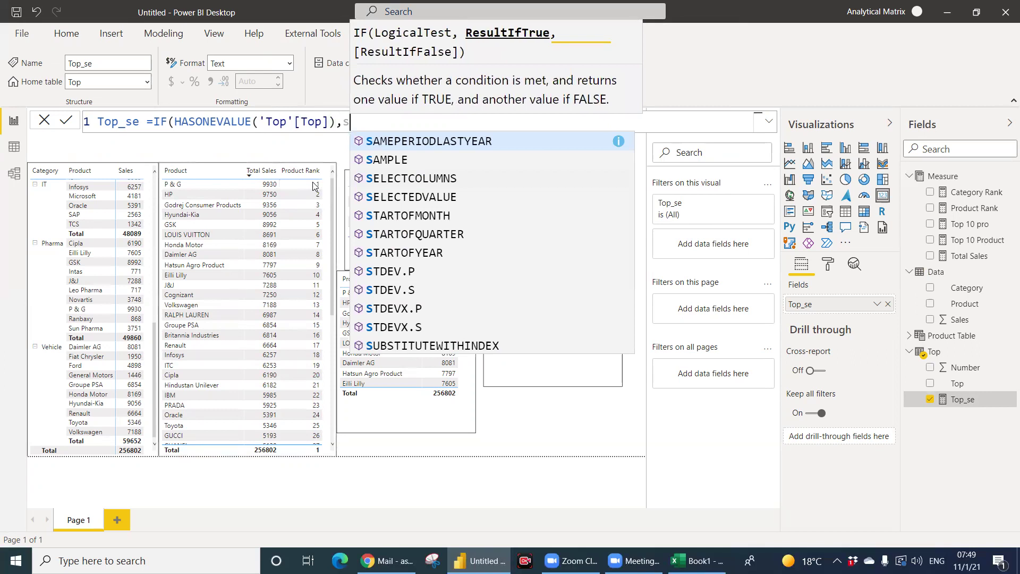
Clear the entire IF(HASONEVALUE( expression after the equals sign in the Top_se formula.
key("BackSpace")
key("BackSpace")
key("BackSpace")
key("BackSpace")
key("BackSpace")
key("BackSpace")
key("BackSpace")
key("BackSpace")
key("BackSpace")
key("BackSpace")
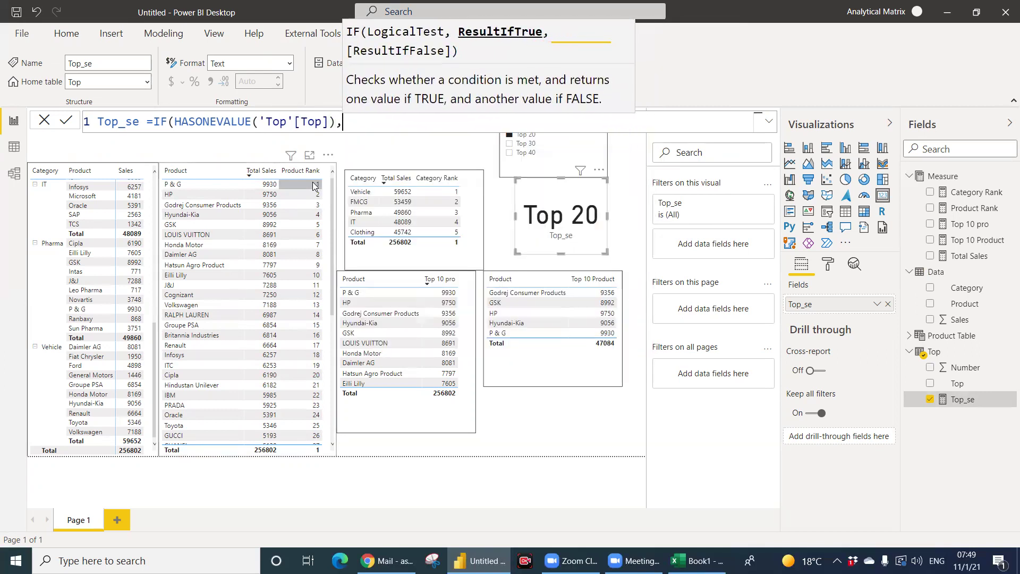
key("BackSpace")
key("BackSpace")
key("BackSpace")
key("BackSpace")
key("BackSpace")
key("BackSpace")
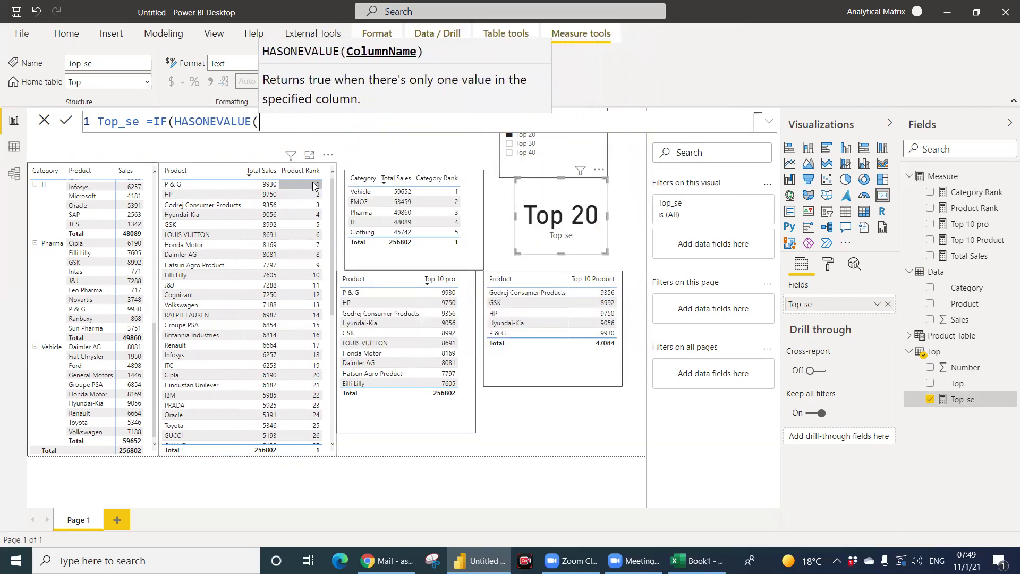
type("sele")
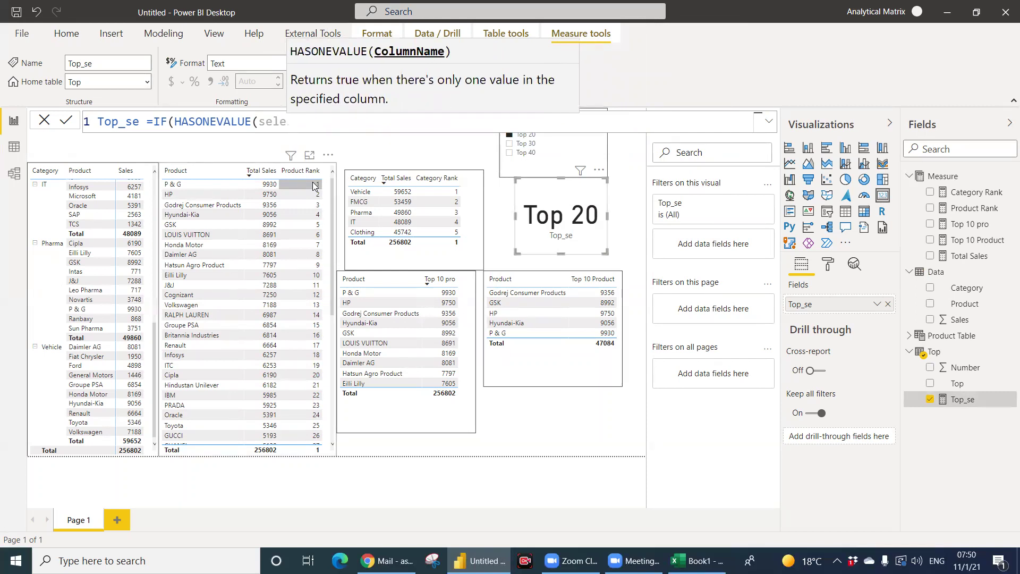
key("BackSpace")
key("BackSpace")
key("BackSpace")
key("BackSpace")
key("BackSpace")
key("BackSpace")
key("BackSpace")
key("BackSpace")
key("BackSpace")
key("BackSpace")
key("BackSpace")
key("BackSpace")
key("BackSpace")
key("BackSpace")
key("BackSpace")
key("BackSpace")
key("BackSpace")
key("BackSpace")
key("BackSpace")
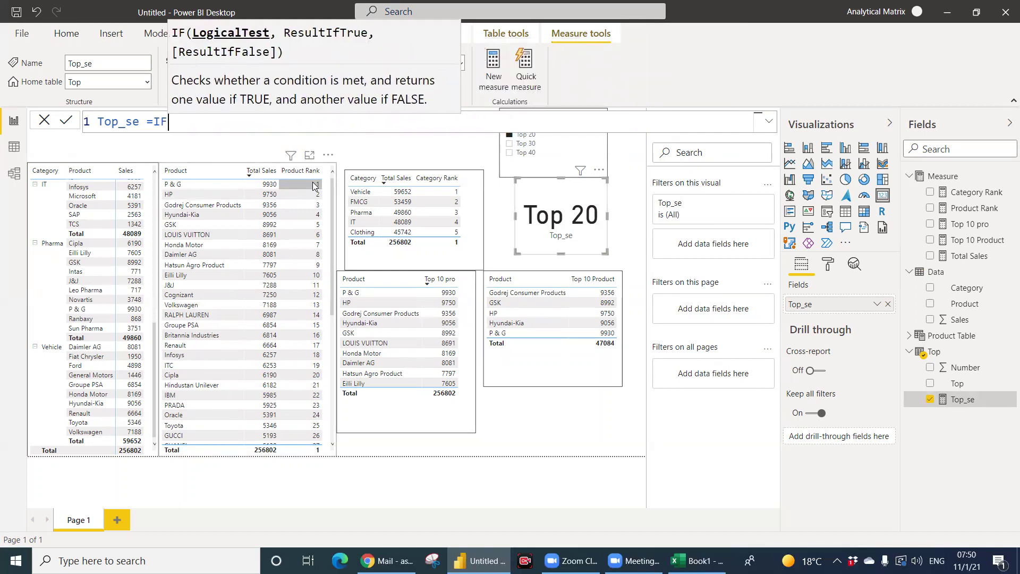
Enter SELECTEDVALUE('Top'[Top]) as the Top_se measure's expression.
type("sel")
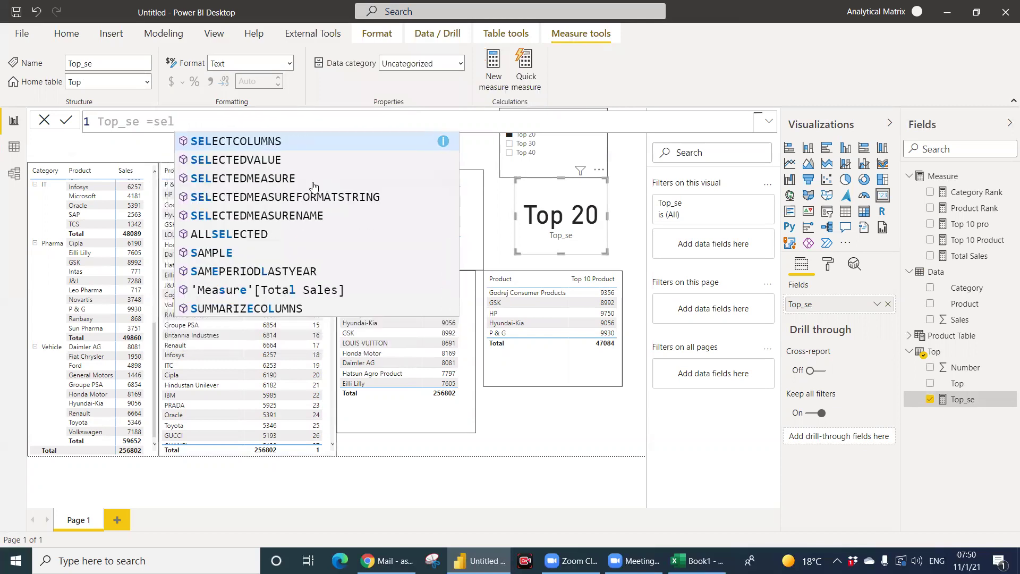
key("Down")
key("Tab")
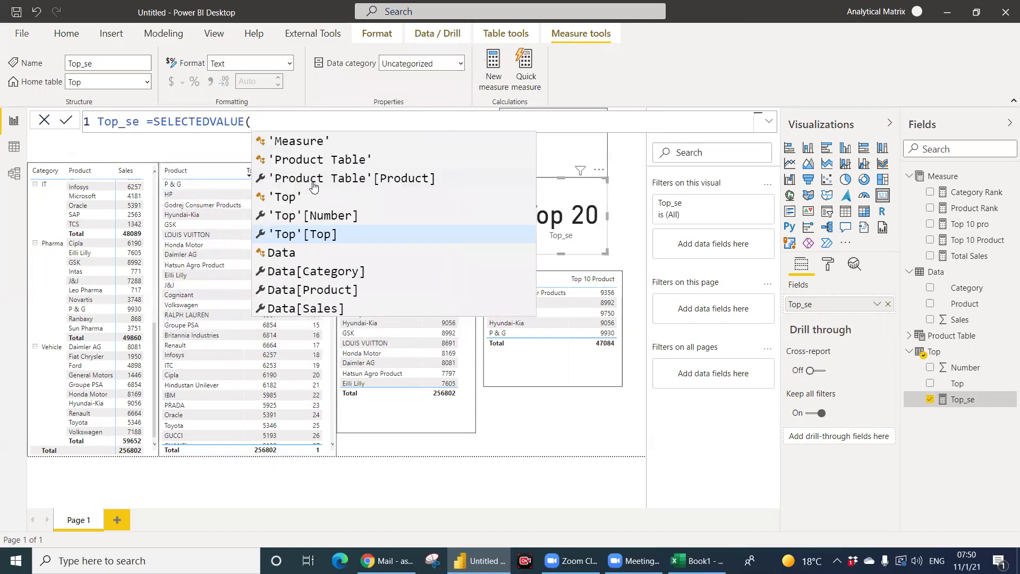
type("top")
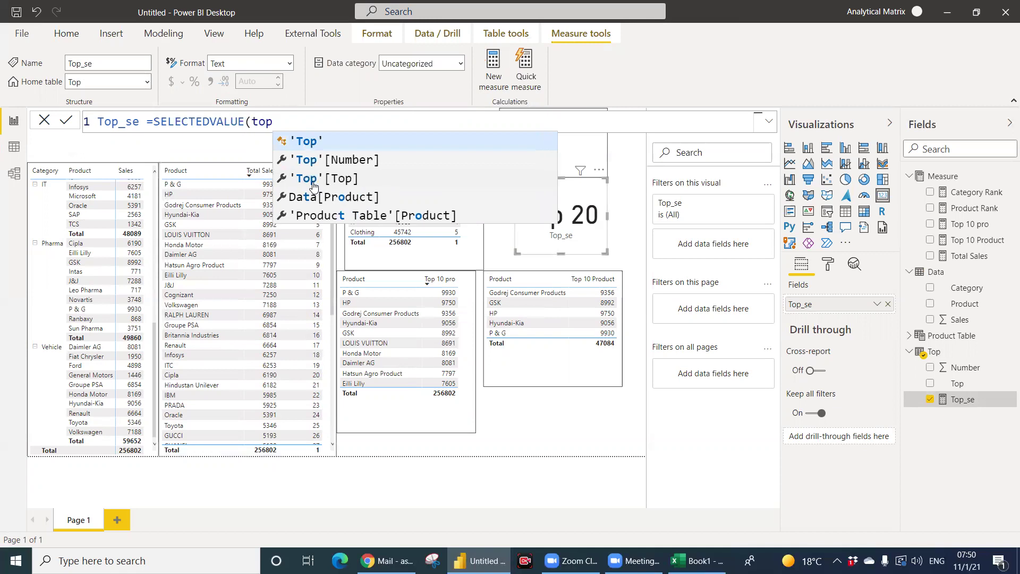
left_click(314, 179)
type(")")
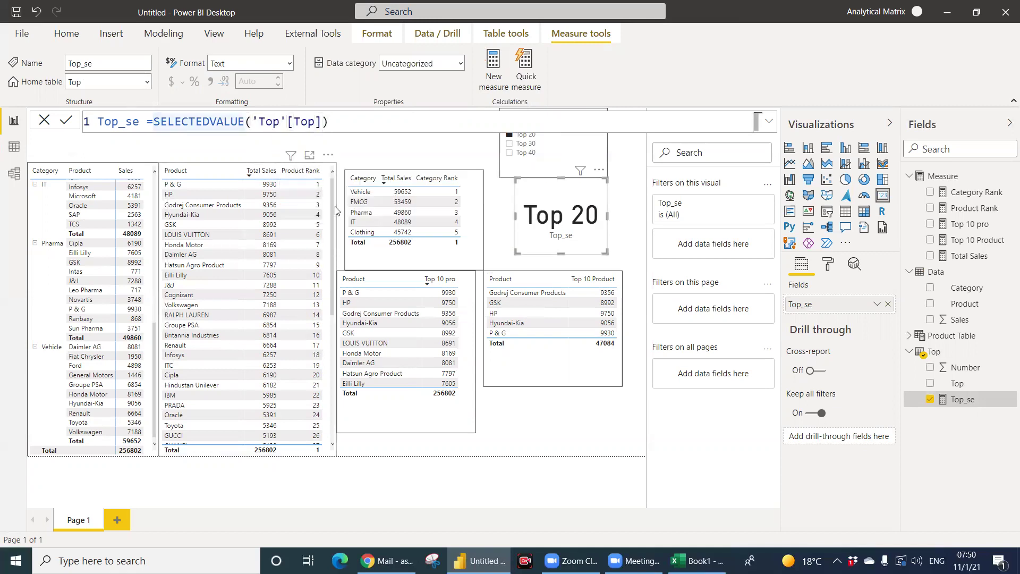
Try to wrap the Top_se formula's SELECTEDVALUE expression in if(hasonevalue( with closing parentheses.
type("if")
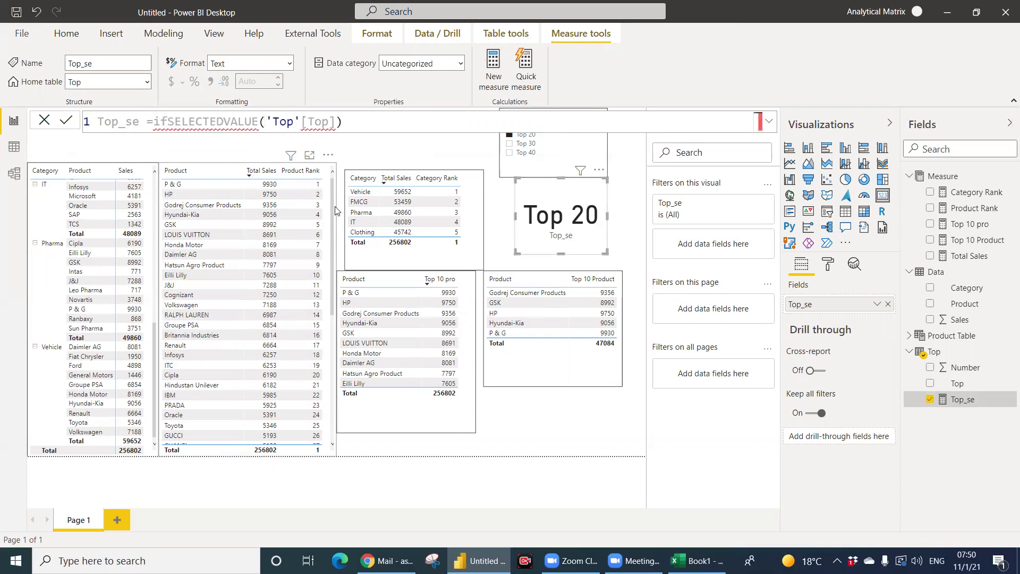
type("(has")
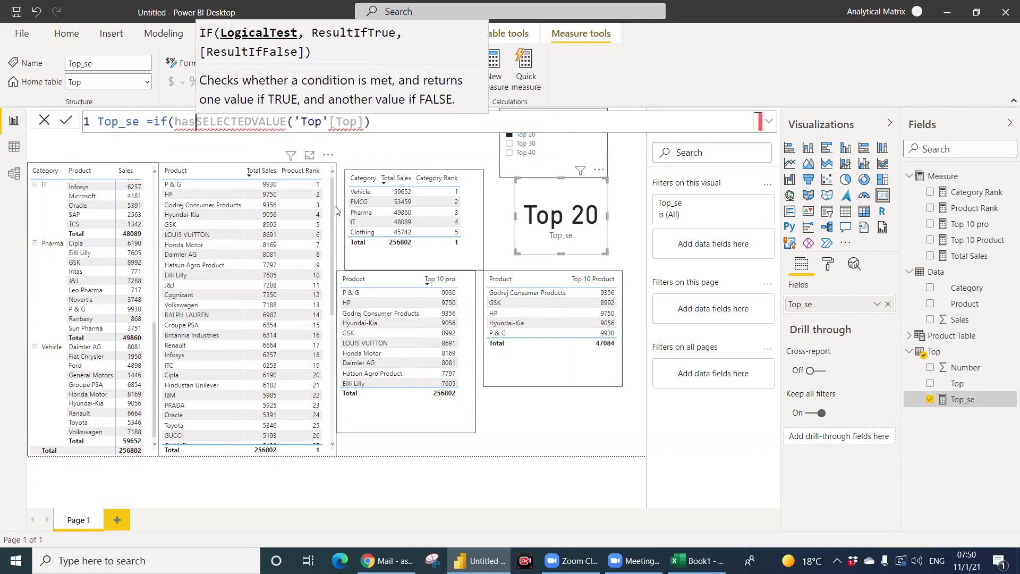
type("onevalue")
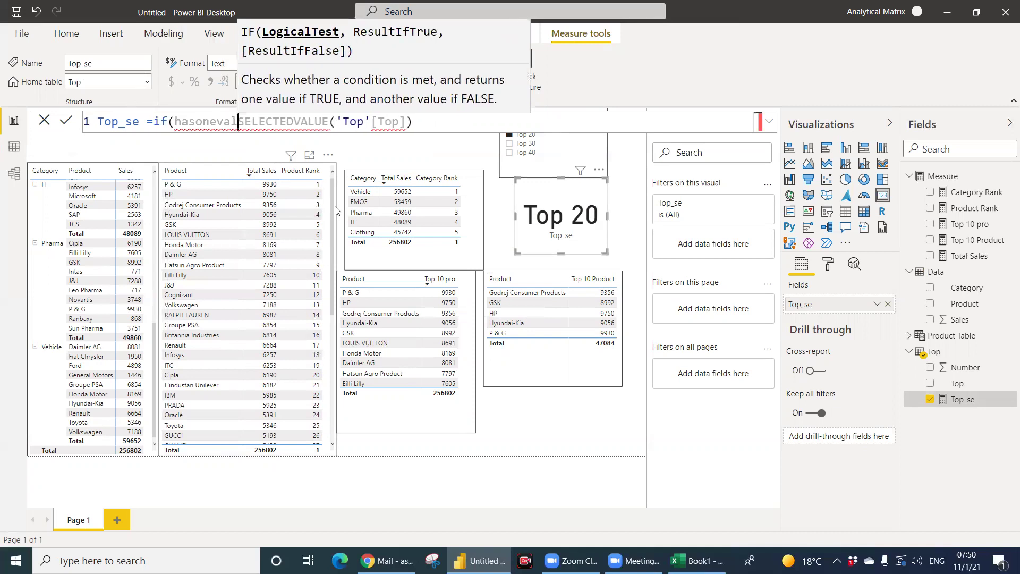
type("(")
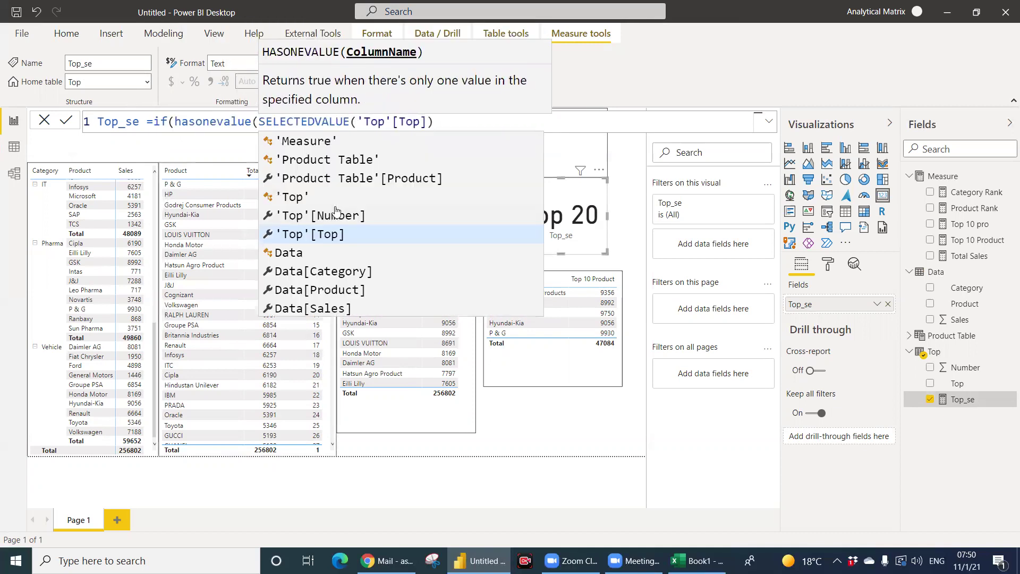
left_click(441, 121)
type(",")
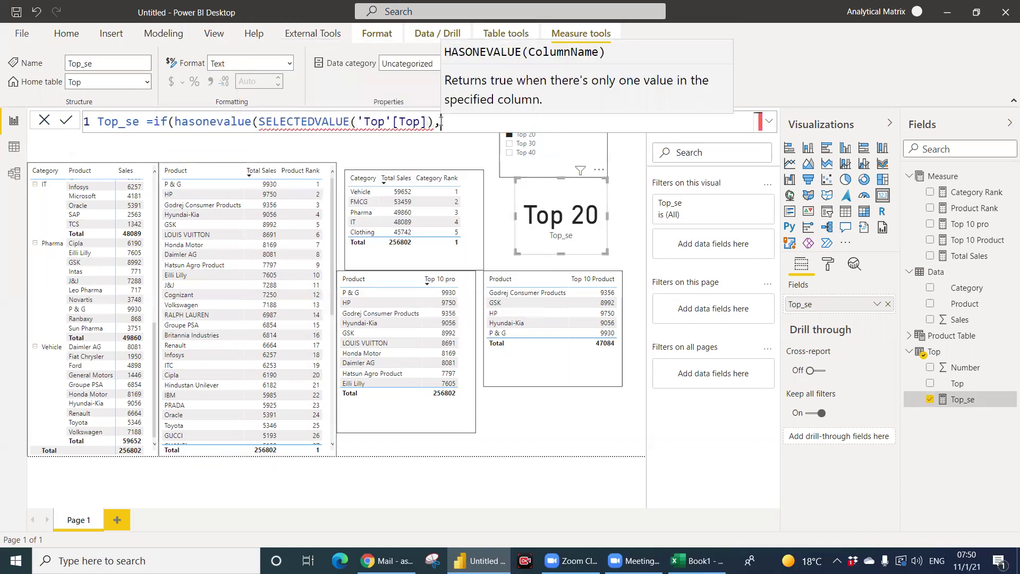
key("BackSpace")
type("))")
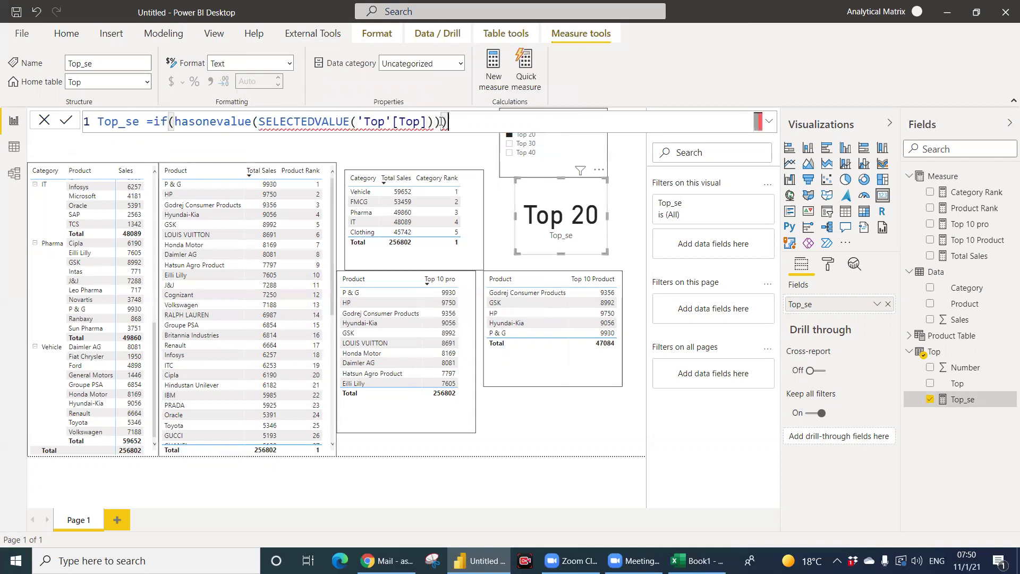
key("BackSpace")
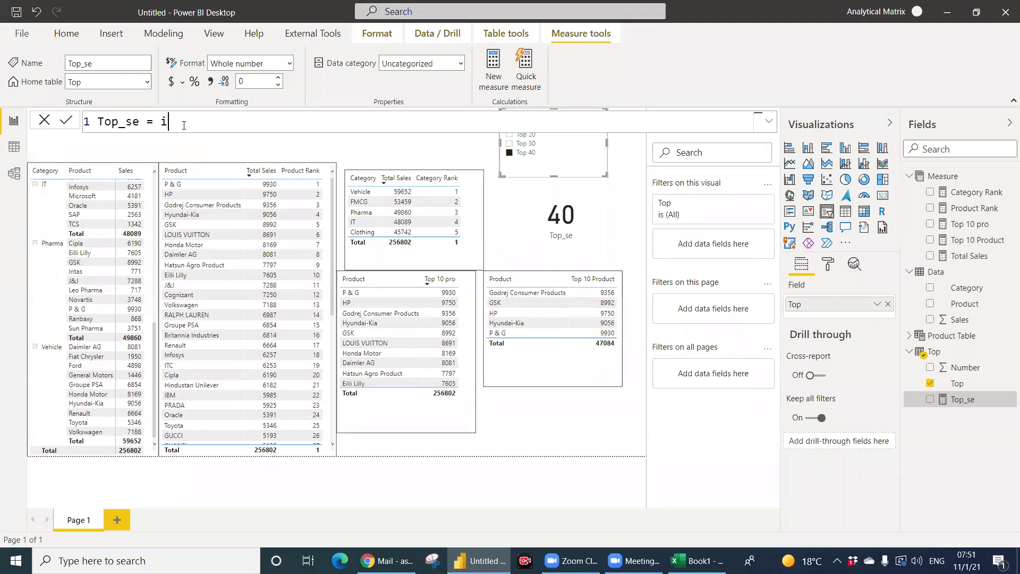
Begin the Top_se formula with an IF whose logical test is HASONEVALUE('Top'[Top]).
type("f(has")
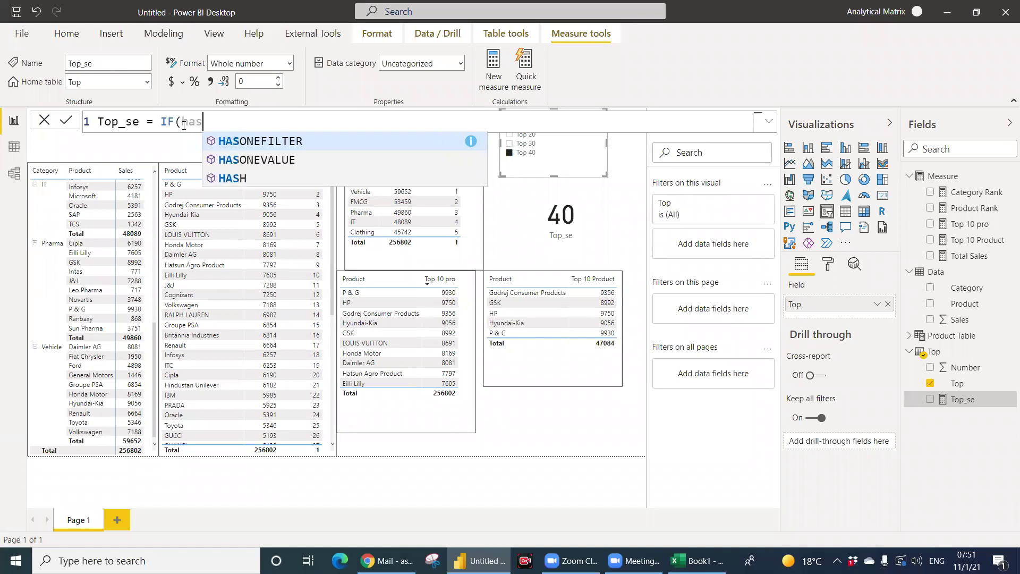
key("Down")
key("Tab")
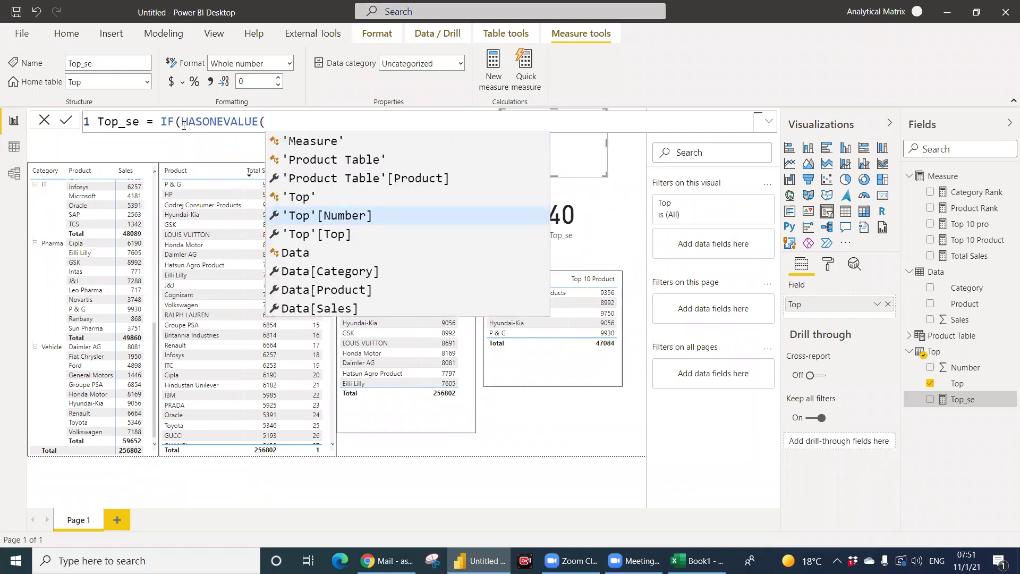
type("top")
key("Down")
key("Down")
key("Tab")
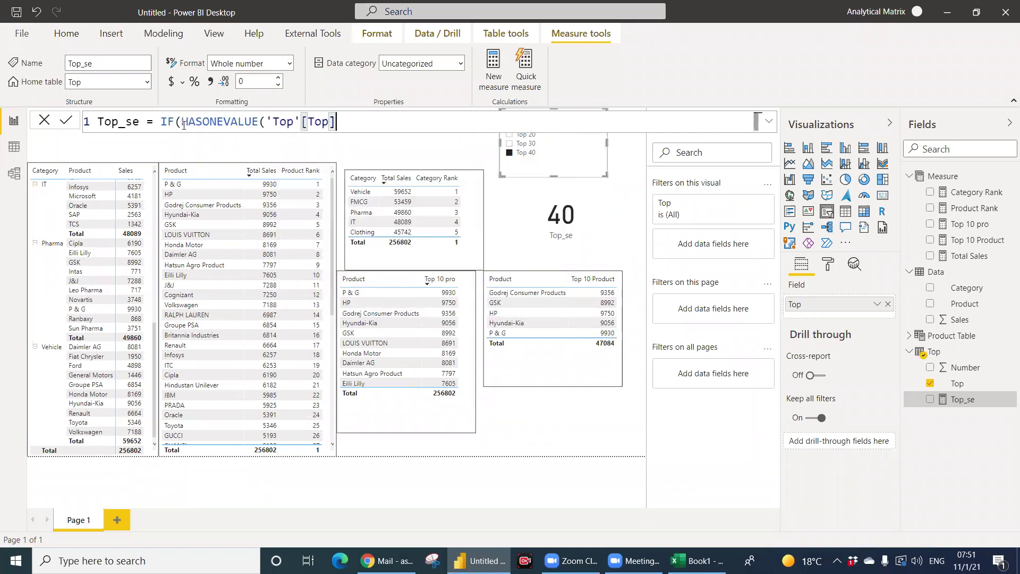
type("),")
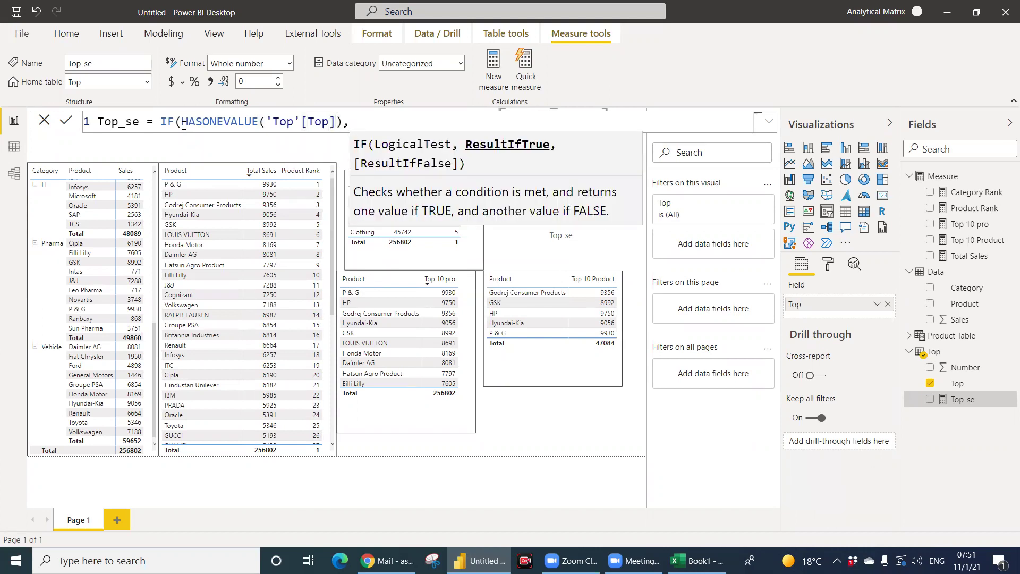
Complete the IF in Top_se with SELECTEDVALUE('Top'[Number]) as the true result and BLANK() as the false result.
type("sel")
key("Down")
key("Tab")
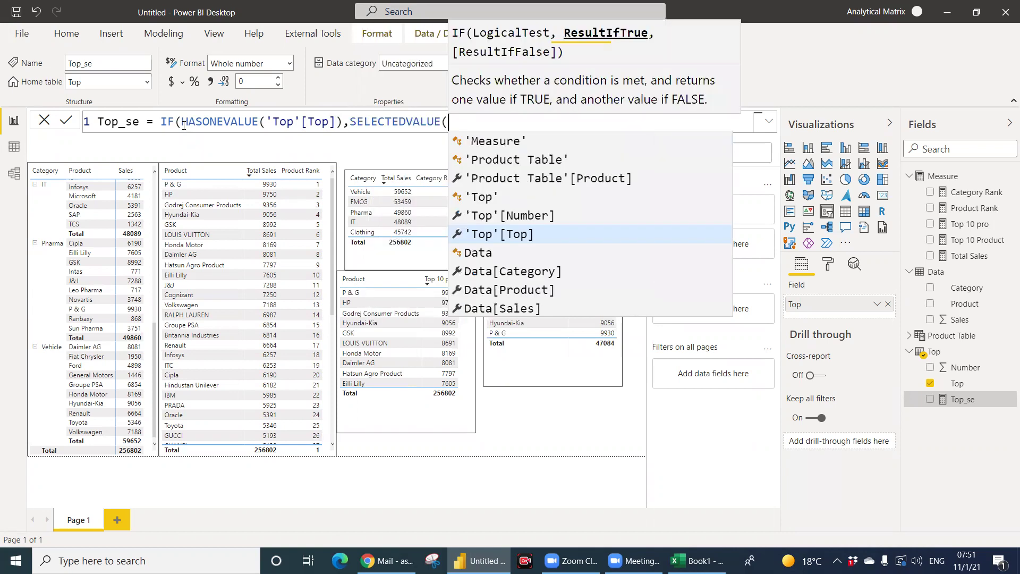
type("num")
key("Tab")
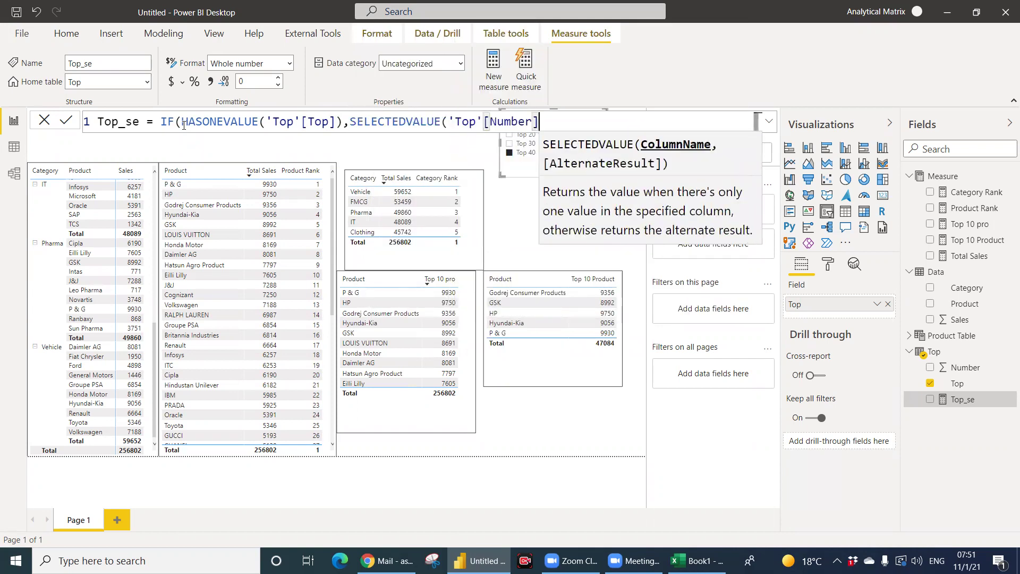
type("),bl")
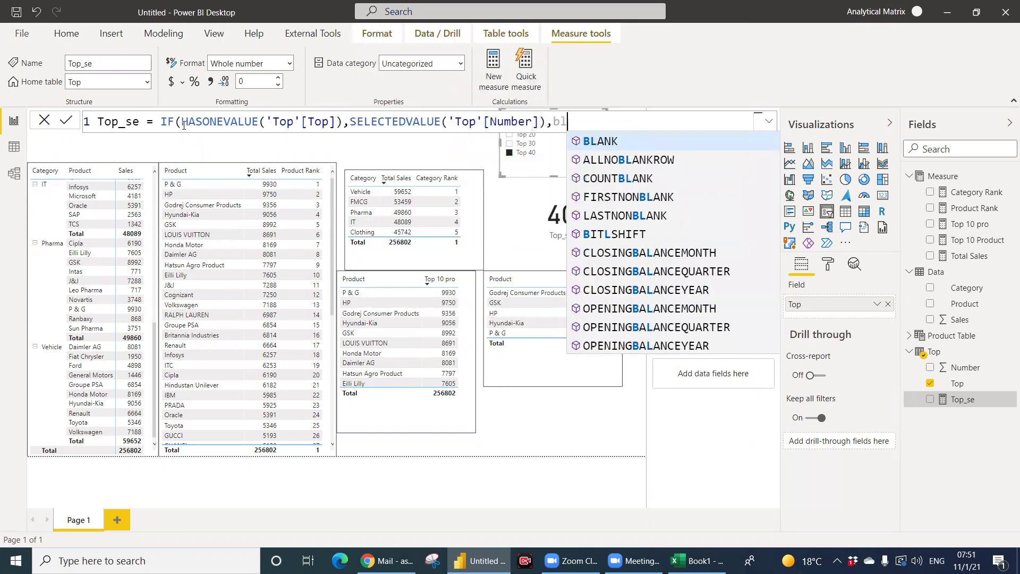
key("Tab")
type("))")
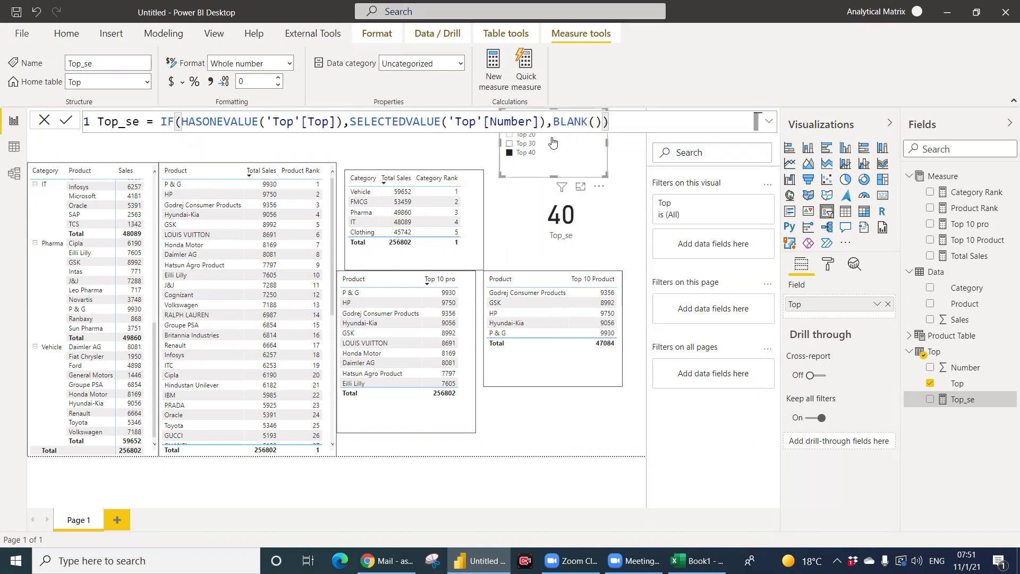
Test the Top_se card by setting the slicer to Top 30 and Top 20, and close the formula editor.
left_click(508, 144)
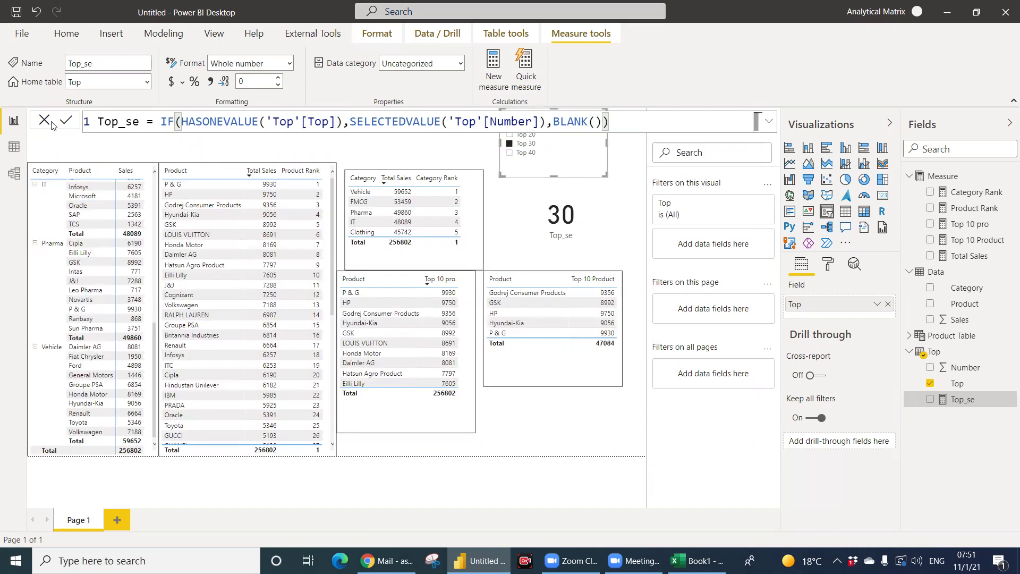
left_click(45, 123)
left_click(509, 135)
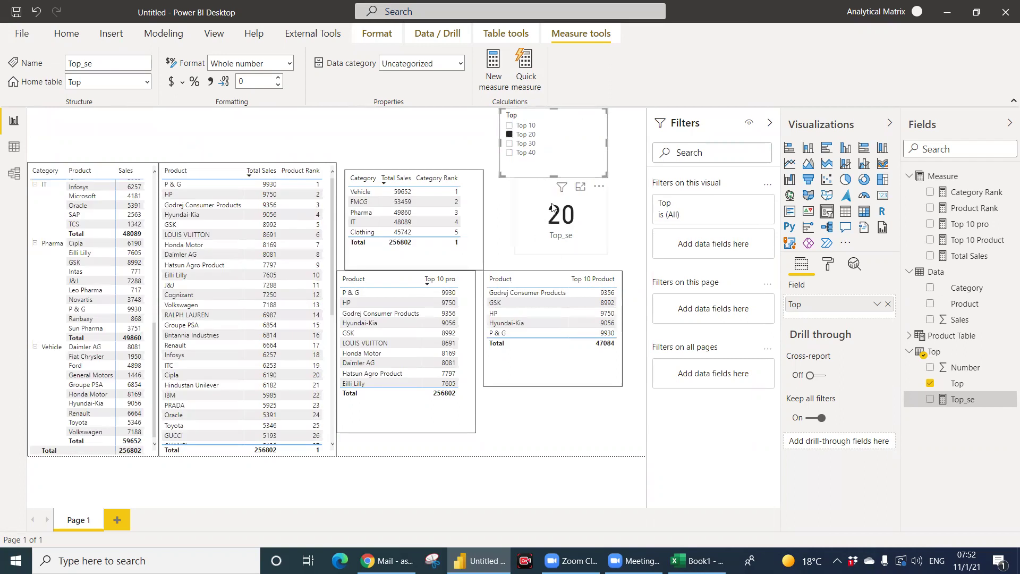
Create a new measure in the Measure table using a copy of the full Top 10 Product formula.
left_click(969, 243)
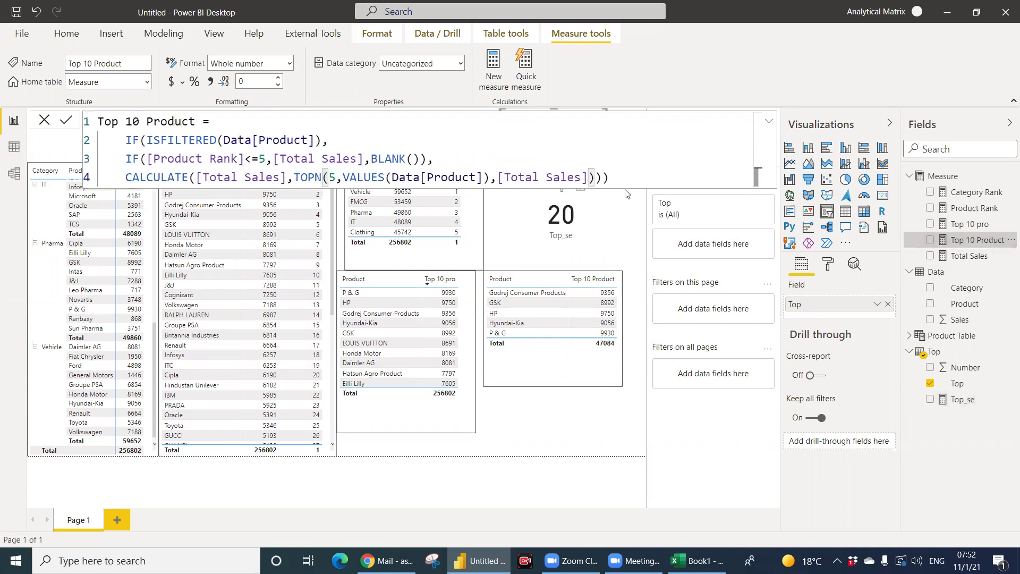
left_click(624, 175)
key("ctrl+a")
key("ctrl+c")
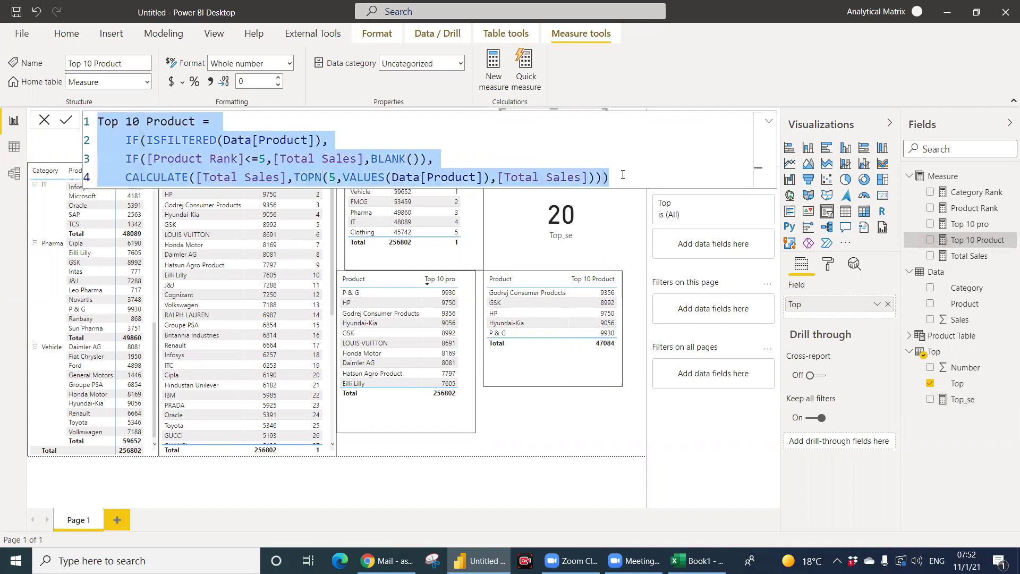
right_click(954, 179)
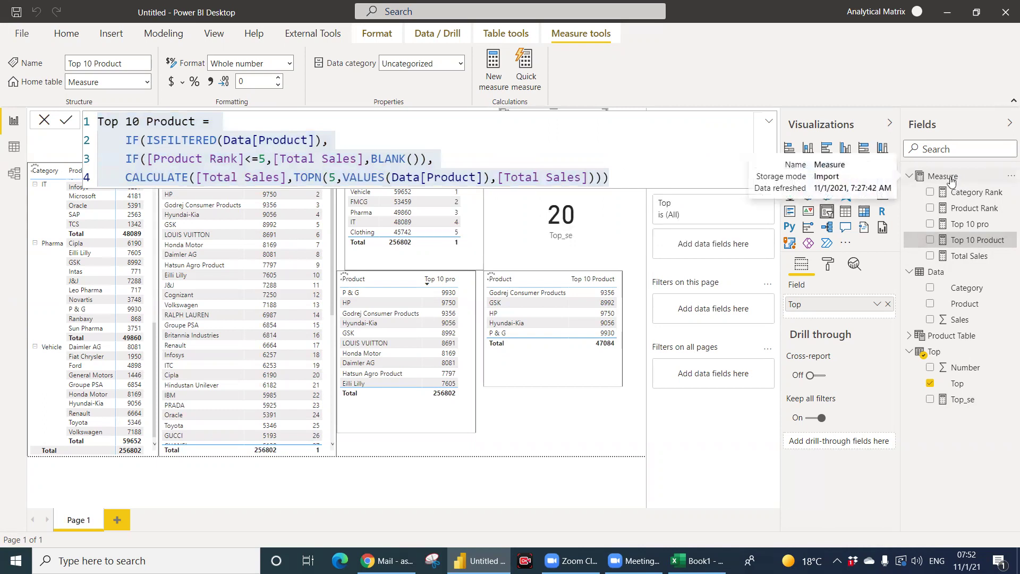
right_click(951, 181)
left_click(875, 189)
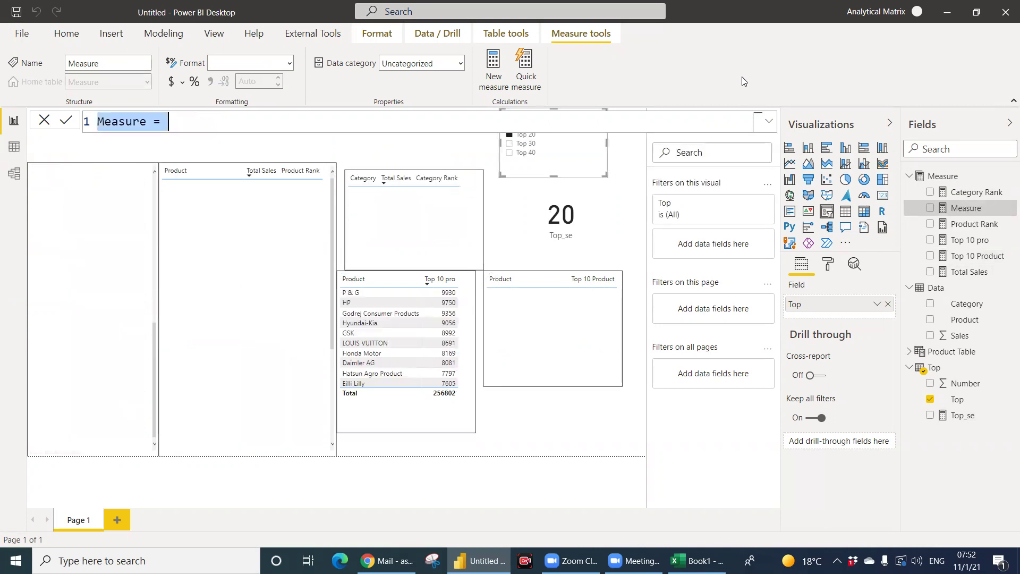
key("ctrl+v")
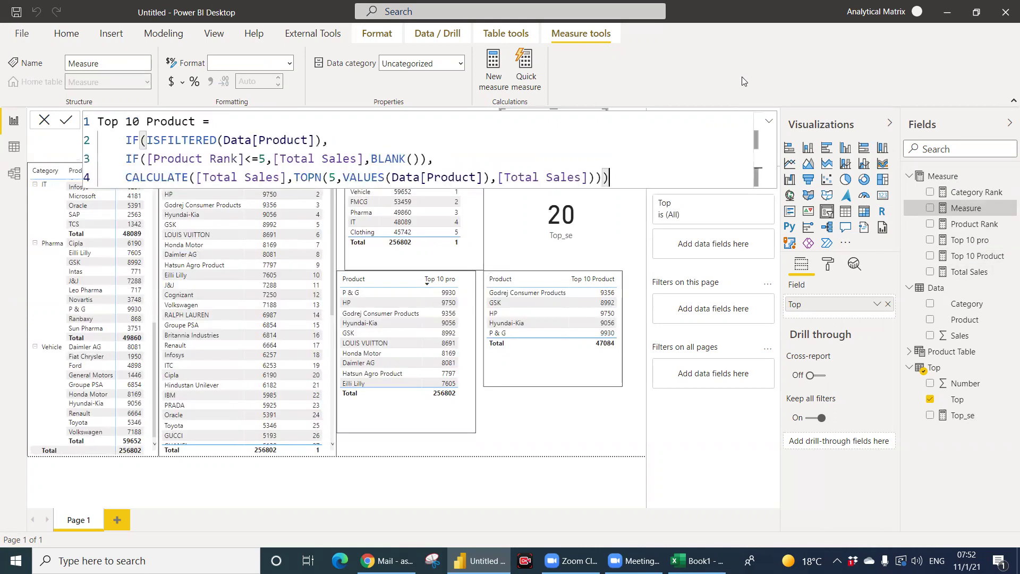
Replace the name Top 10 Product in the new measure's formula with dynamic.
left_click(195, 121)
key("BackSpace")
key("BackSpace")
key("BackSpace")
key("BackSpace")
key("BackSpace")
key("BackSpace")
key("BackSpace")
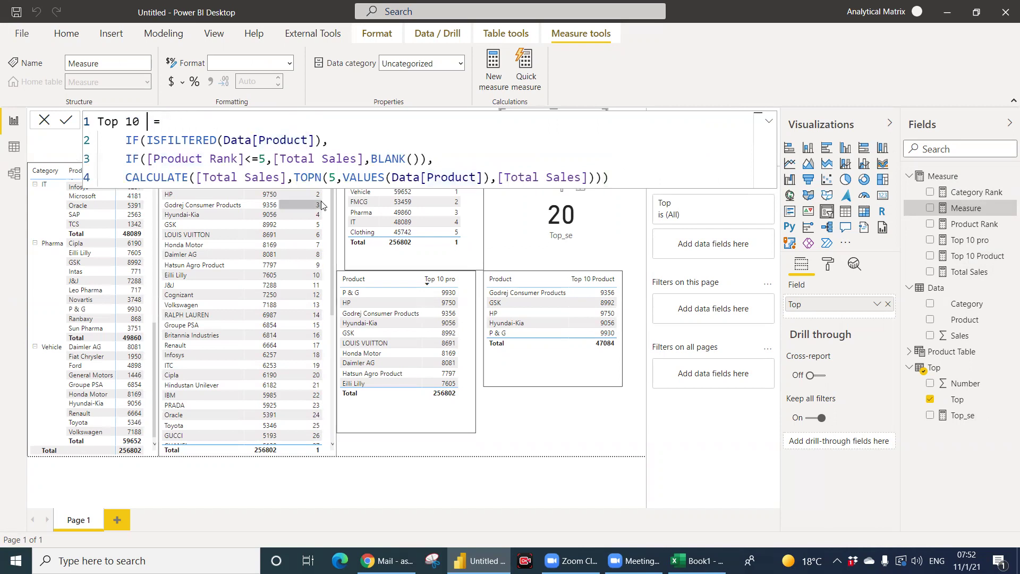
type("de")
key("BackSpace")
key("BackSpace")
key("BackSpace")
key("BackSpace")
key("BackSpace")
key("BackSpace")
key("BackSpace")
key("BackSpace")
key("BackSpace")
type("dynamic")
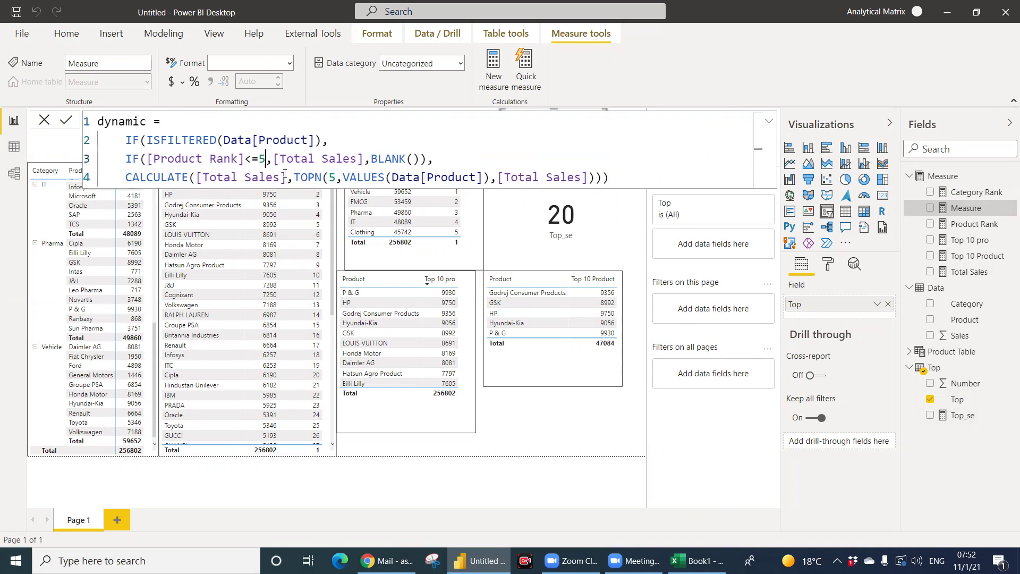
Replace the fixed limit 5 in the dynamic measure's Product Rank comparison with [Top_se], without the table name.
key("BackSpace")
type("top")
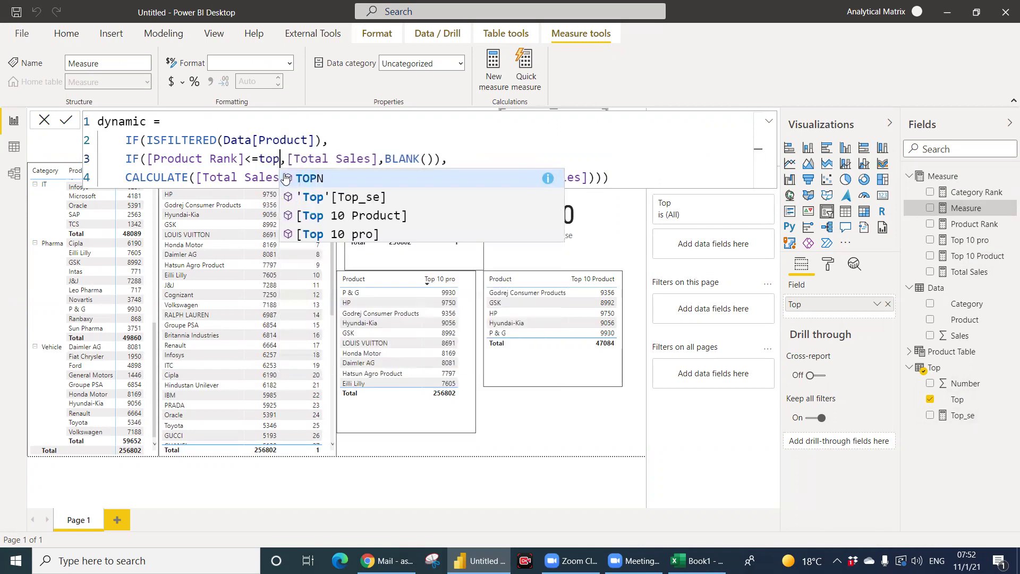
key("Down")
key("Tab")
key("Left")
key("Left")
key("Left")
key("Left")
key("Left")
key("Left")
key("Left")
key("Left")
key("BackSpace")
key("BackSpace")
key("BackSpace")
key("BackSpace")
key("BackSpace")
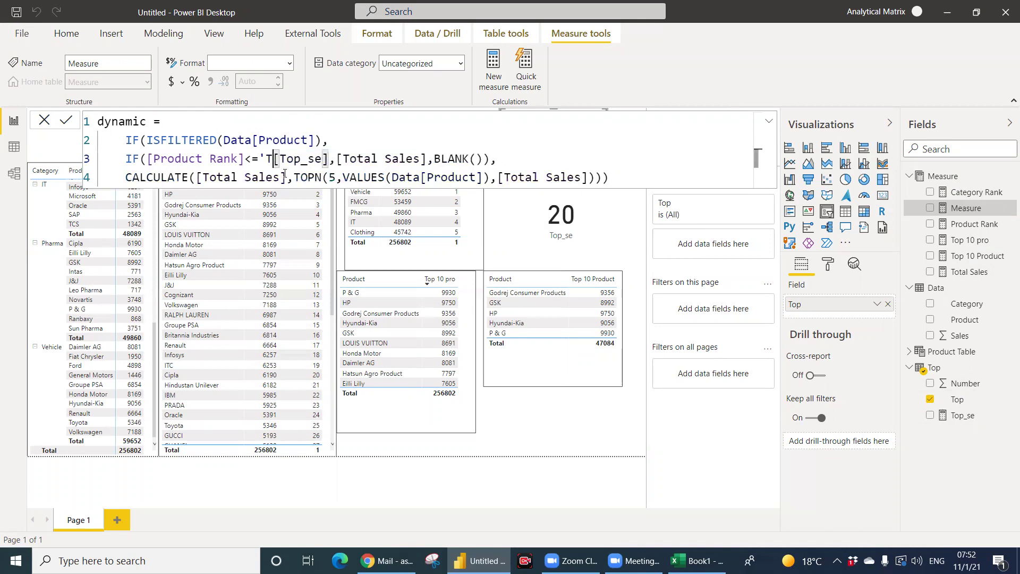
Replace the 5 in the TOPN function with [Top_se] and commit the dynamic measure.
key("Down")
key("Right")
key("Right")
key("Right")
key("Right")
key("Right")
key("Right")
key("Right")
key("Right")
key("Right")
key("Right")
key("Right")
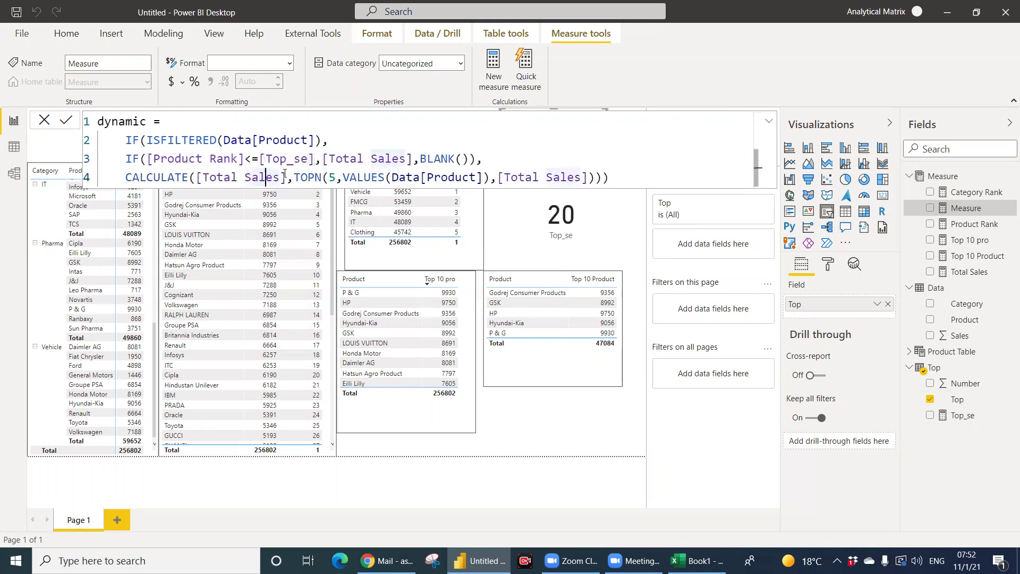
key("BackSpace")
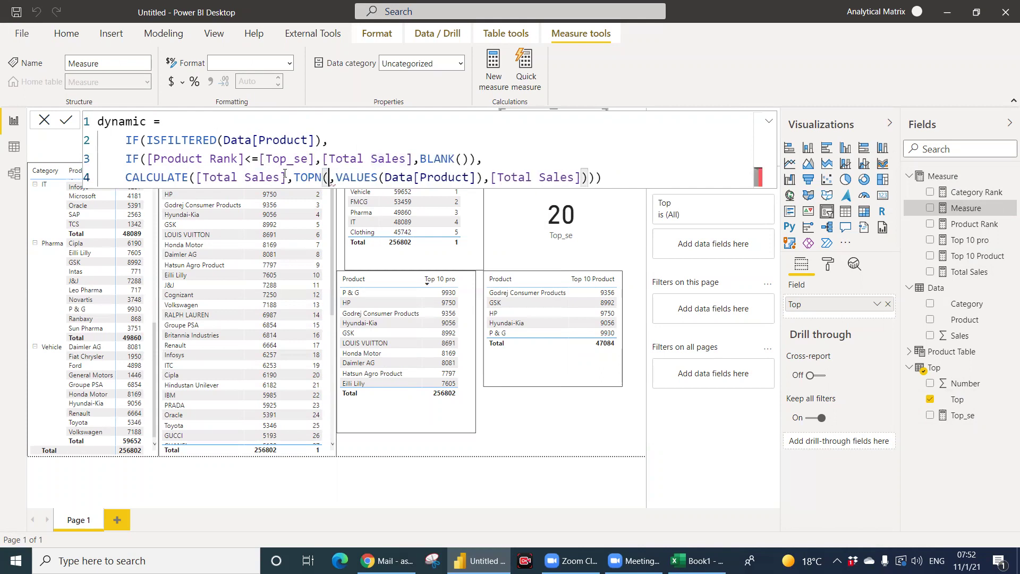
type("[to")
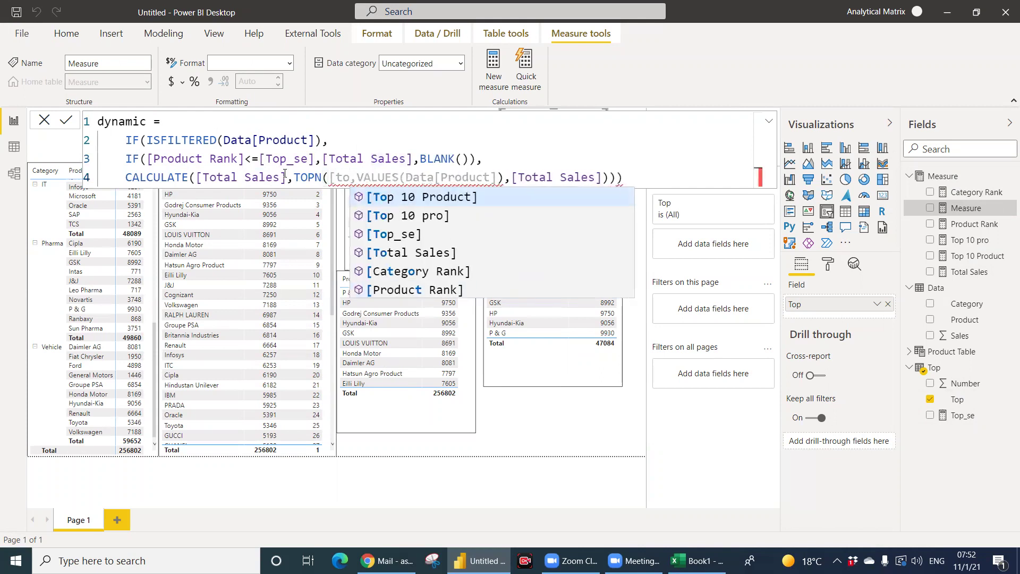
key("Down")
key("Down")
key("Down")
key("Up")
key("Tab")
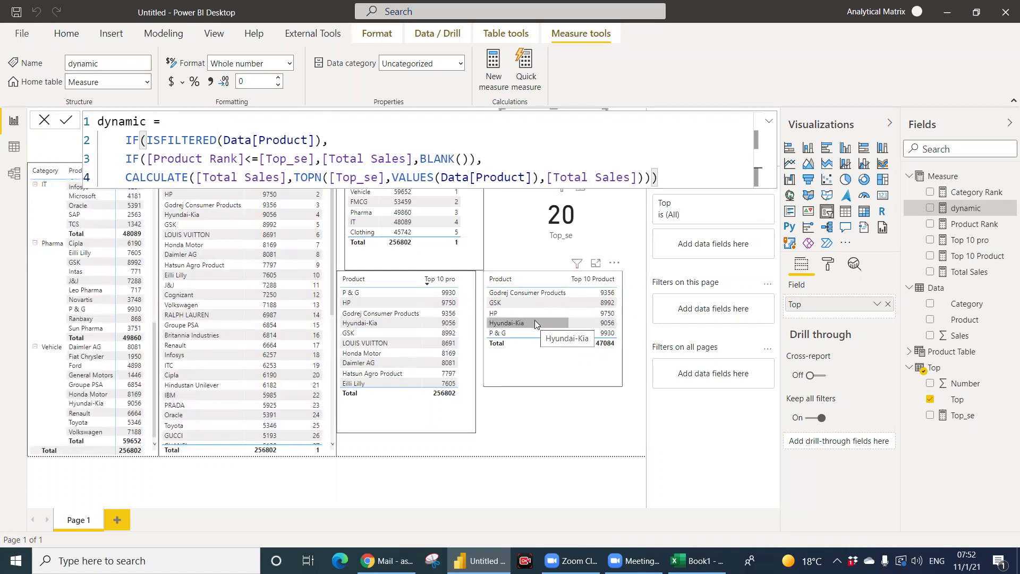
Duplicate the Top 10 Product table below the original and replace the copy's Top 10 Product field with dynamic.
left_click(558, 396)
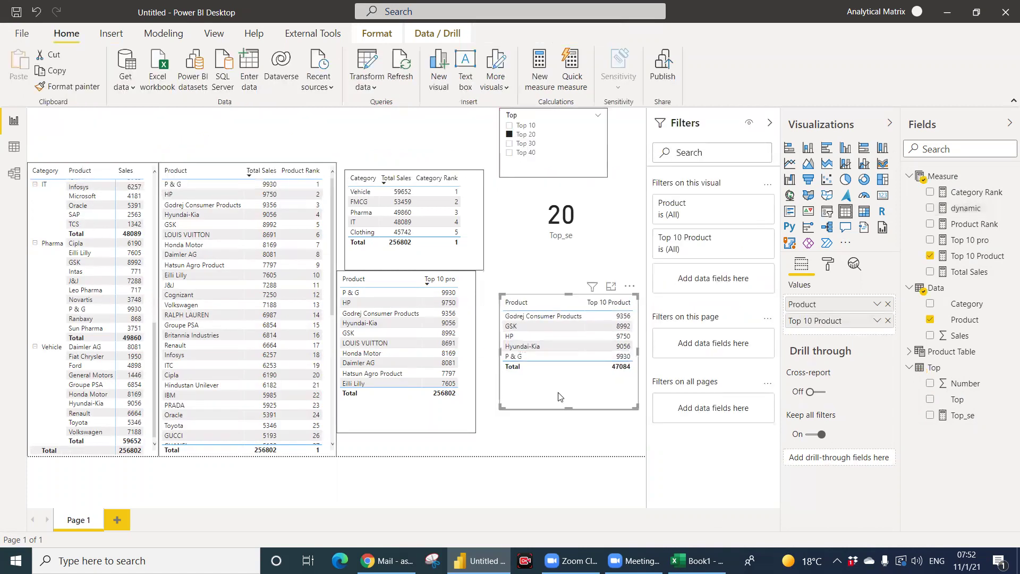
left_click_drag(558, 395, 551, 349)
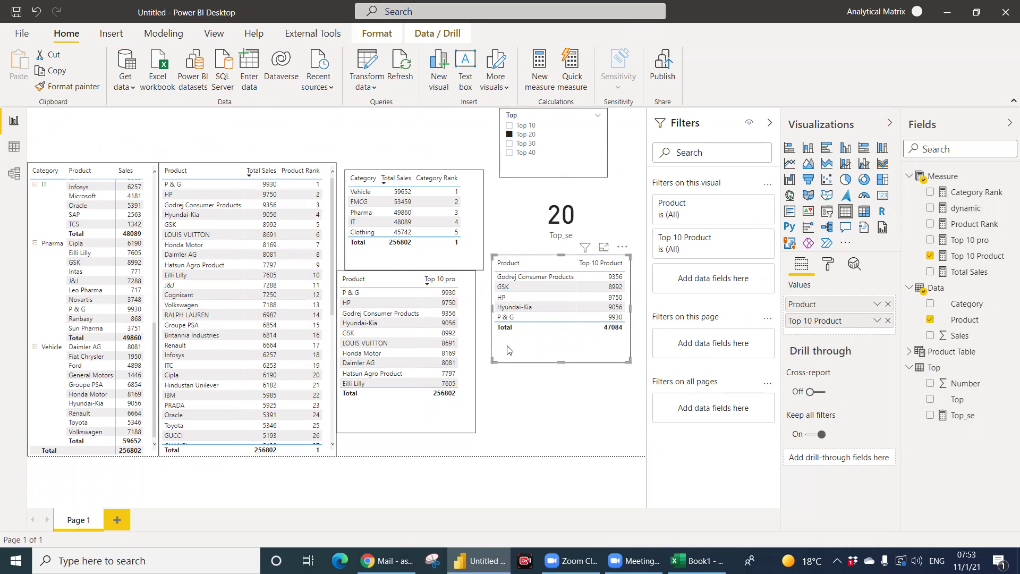
key("ctrl+c")
key("ctrl+v")
left_click_drag(553, 349, 566, 441)
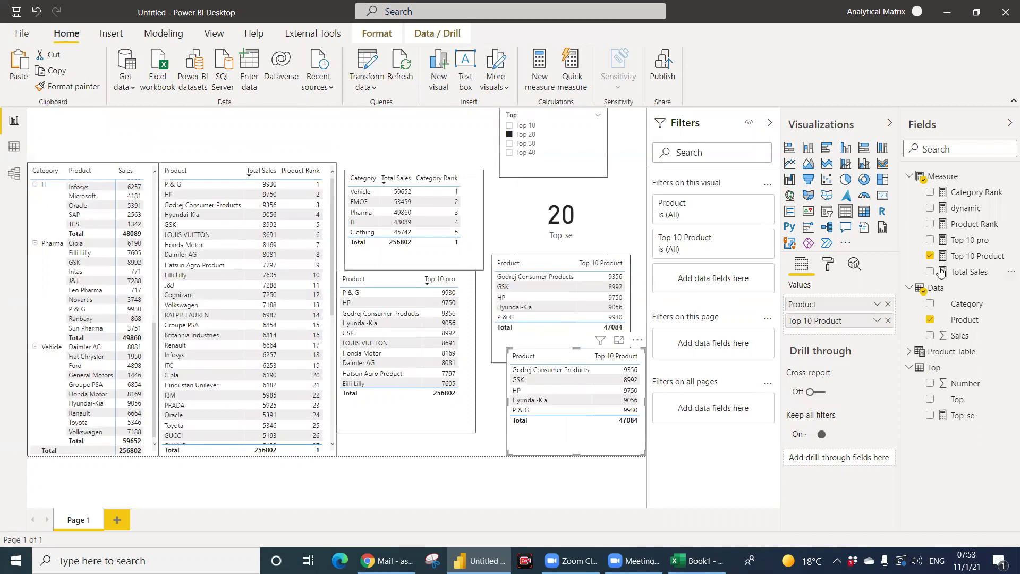
left_click(888, 320)
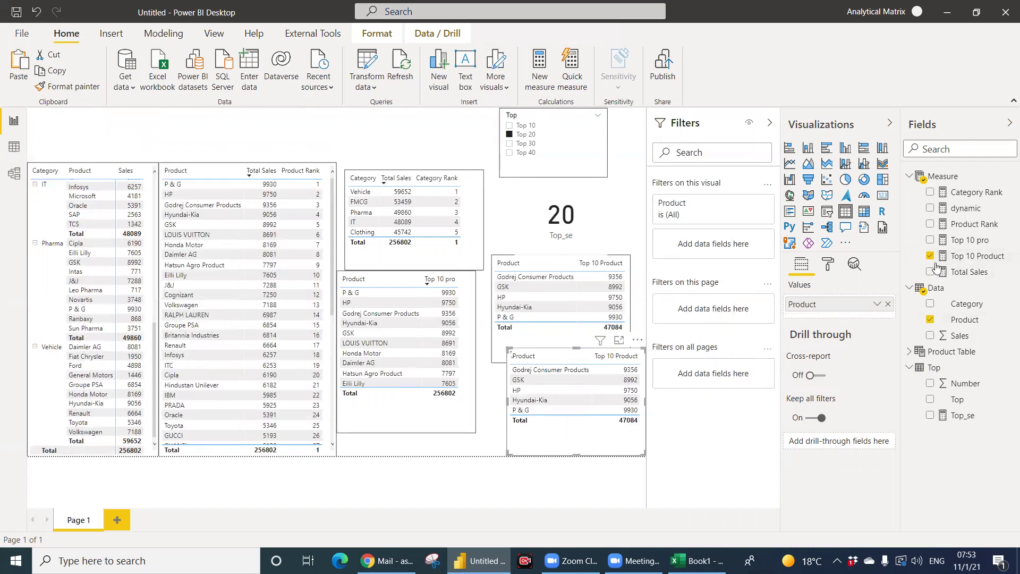
left_click(930, 207)
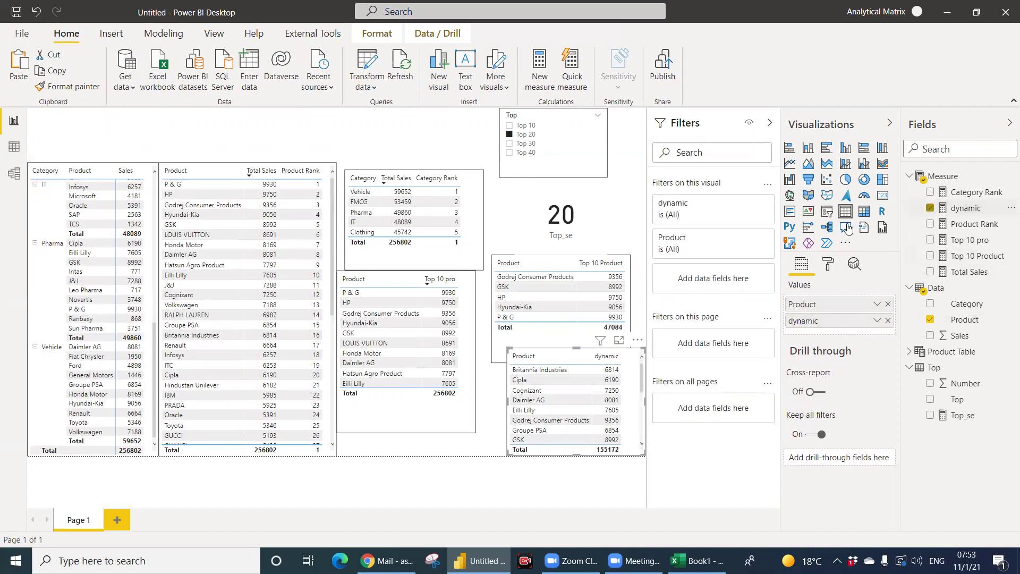
Check the dynamic table's rows and set the Top slicer to Top 10.
left_click_drag(638, 379, 638, 442)
left_click(510, 127)
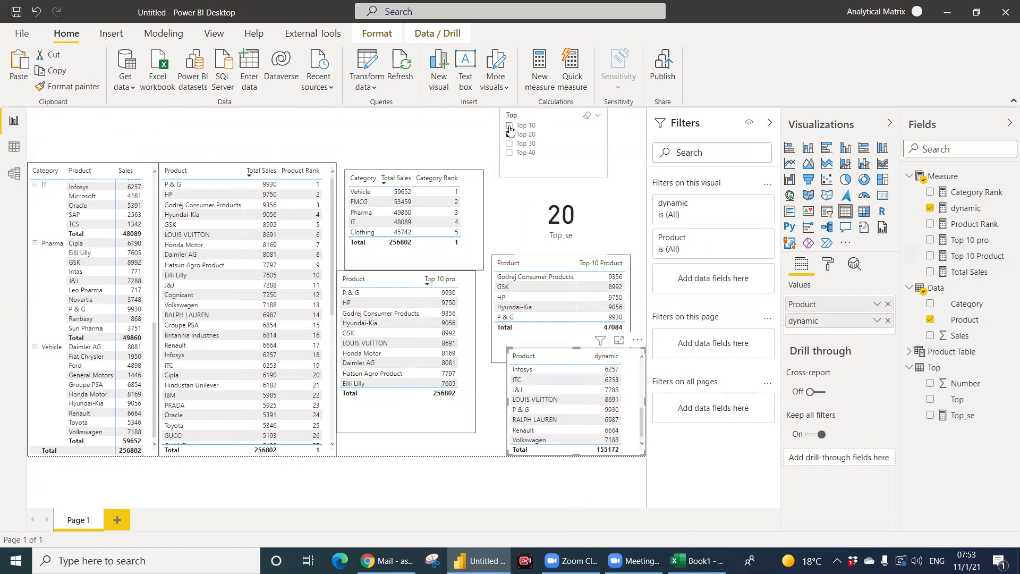
left_click(509, 126)
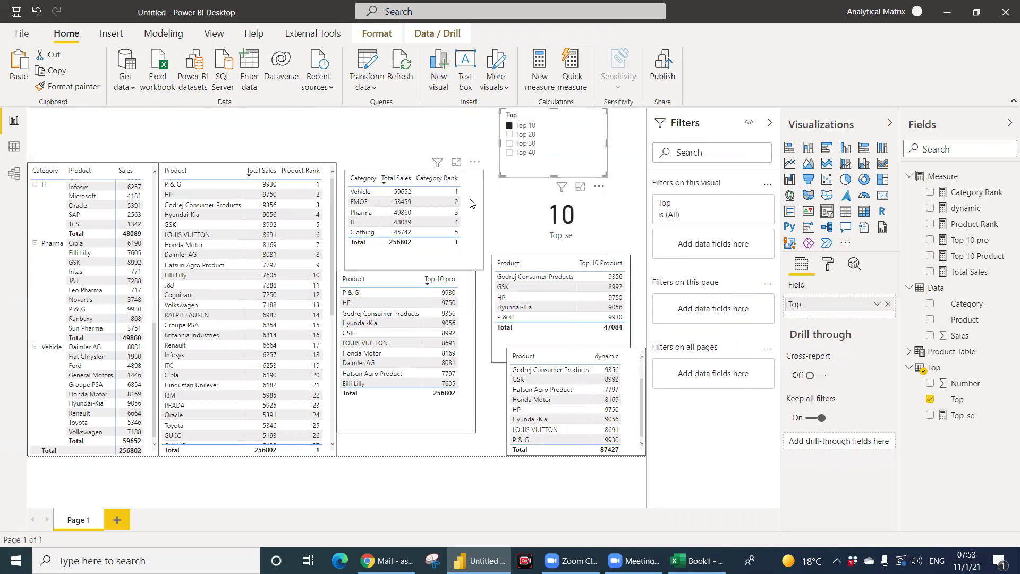
Narrow the Category Rank table and move the Top 10 pro table up slightly beneath it.
left_click(476, 226)
left_click_drag(484, 226, 469, 226)
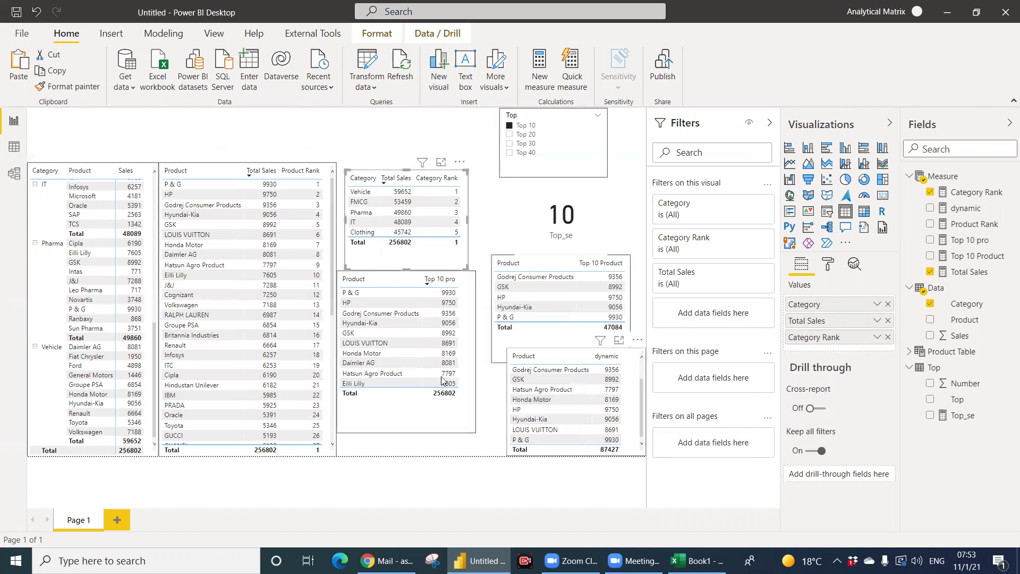
left_click_drag(463, 314, 462, 297)
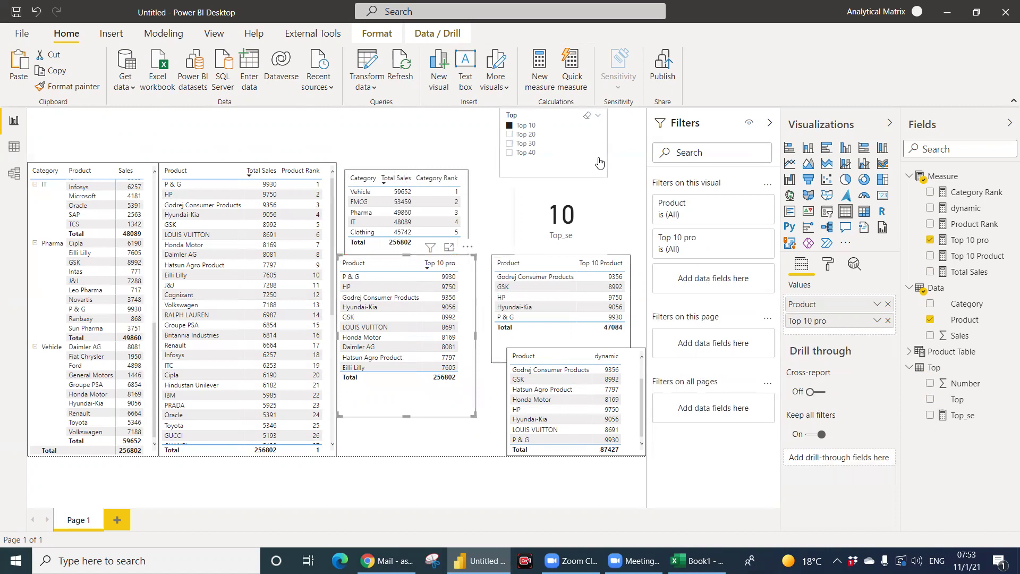
Copy the Top slicer and the dynamic table to a new report page, keeping the slicer in sync.
left_click(534, 175)
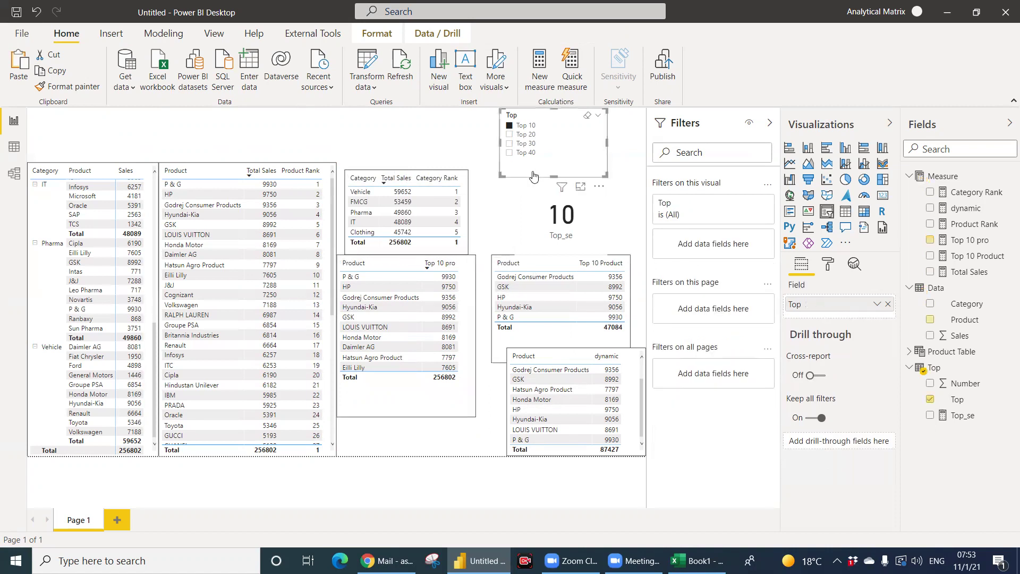
left_click(640, 390)
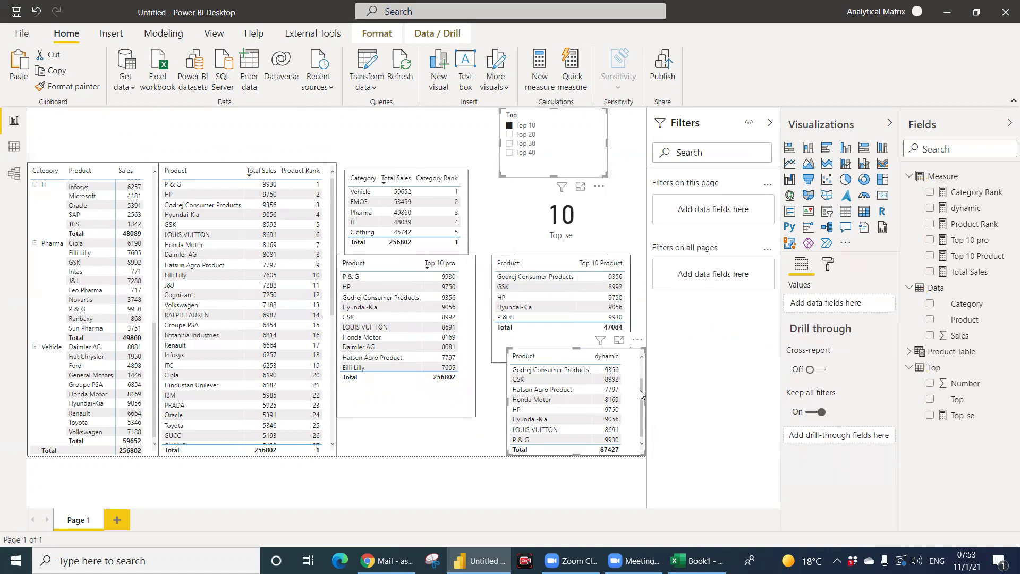
left_click(117, 519)
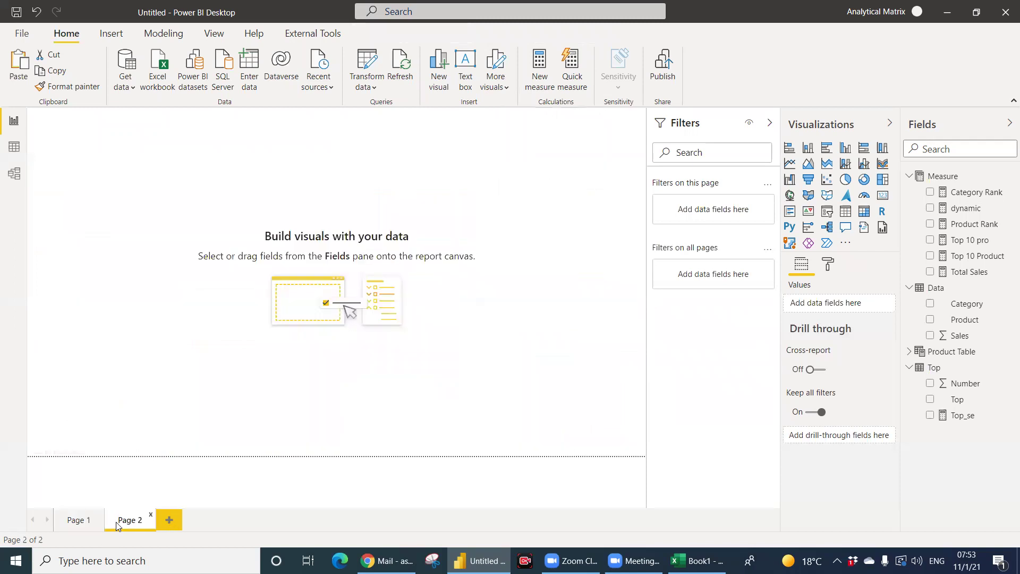
key("ctrl+v")
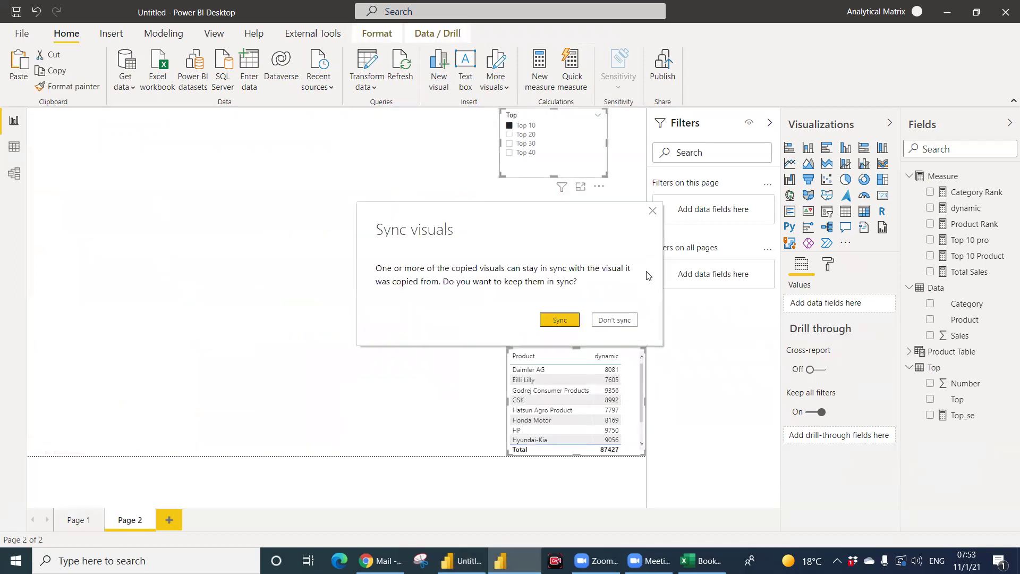
left_click(559, 319)
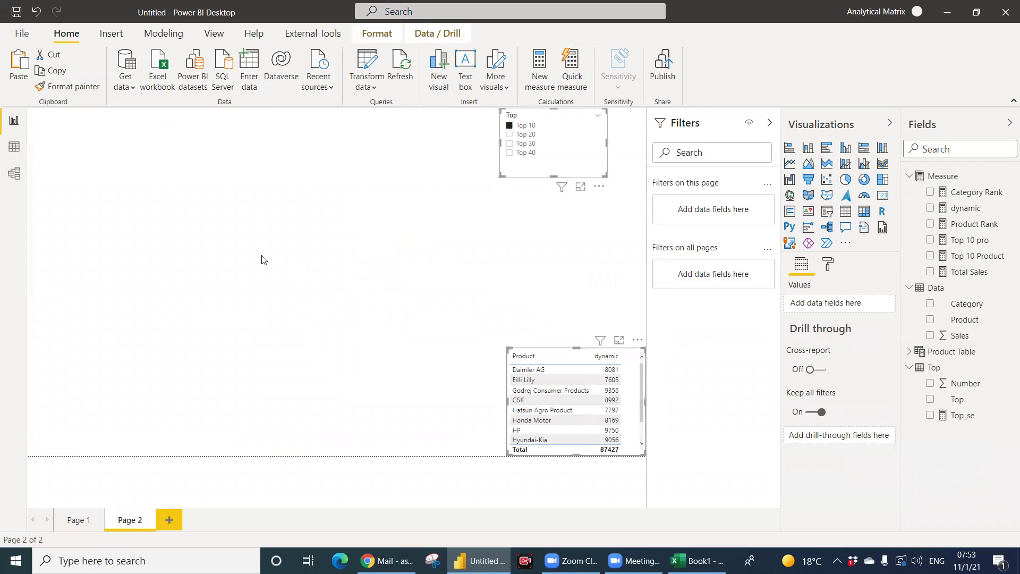
Move the Top slicer to the page's right edge and the dynamic table to its upper-left corner, stretched taller.
left_click(261, 255)
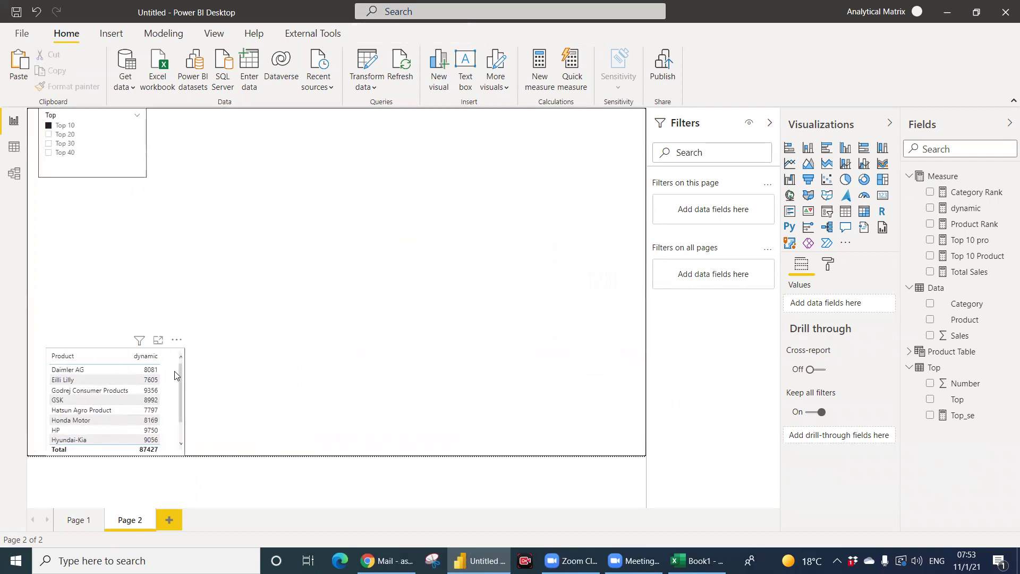
left_click_drag(106, 345, 212, 299)
left_click_drag(130, 125, 629, 171)
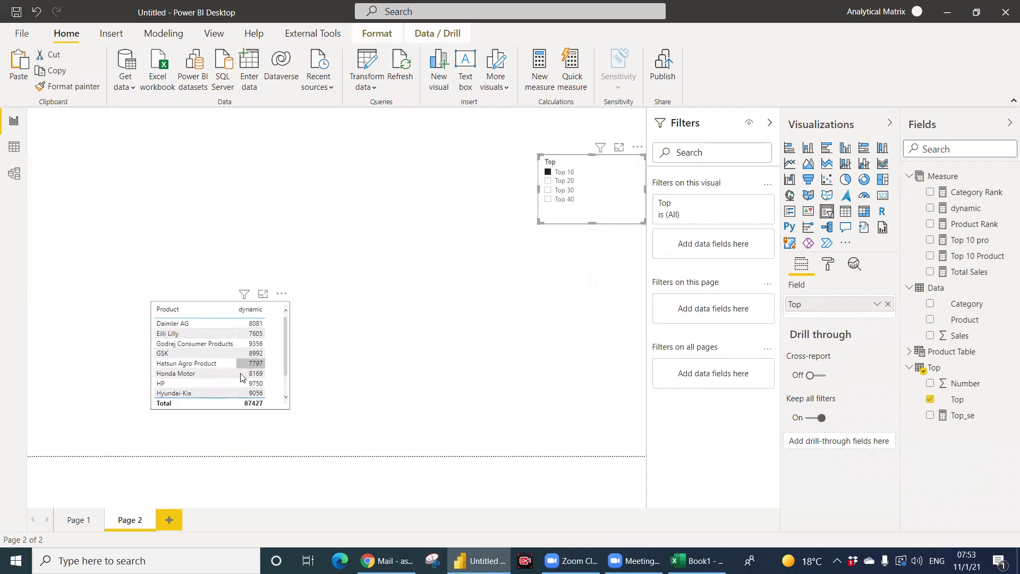
left_click_drag(270, 357, 147, 189)
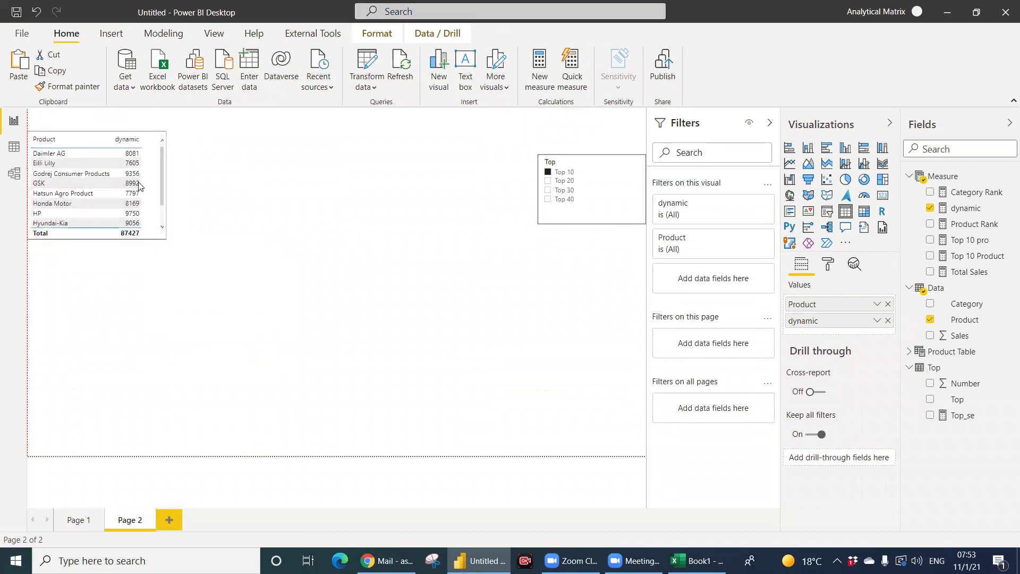
left_click(90, 244)
left_click(97, 241)
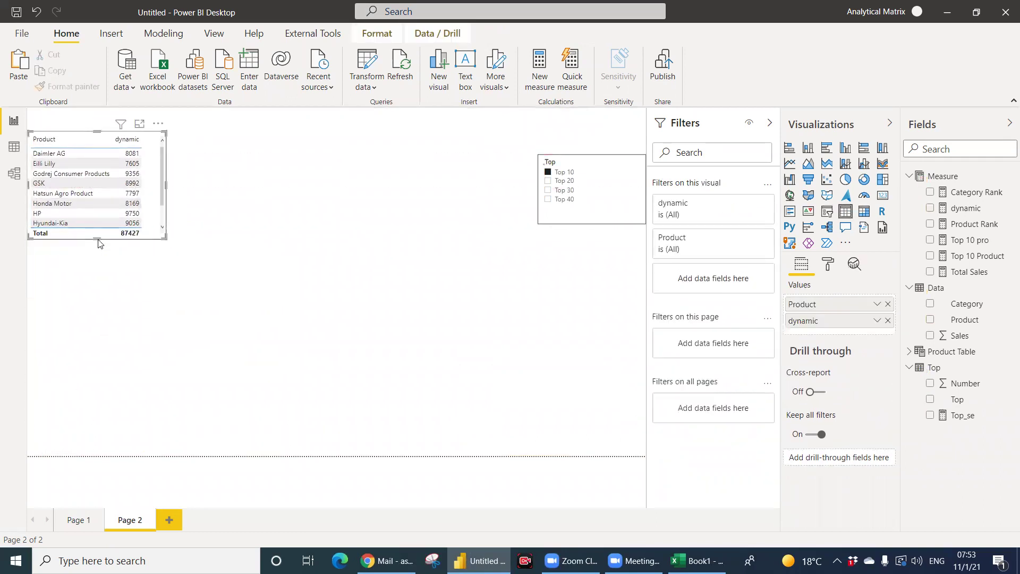
left_click_drag(98, 243, 103, 417)
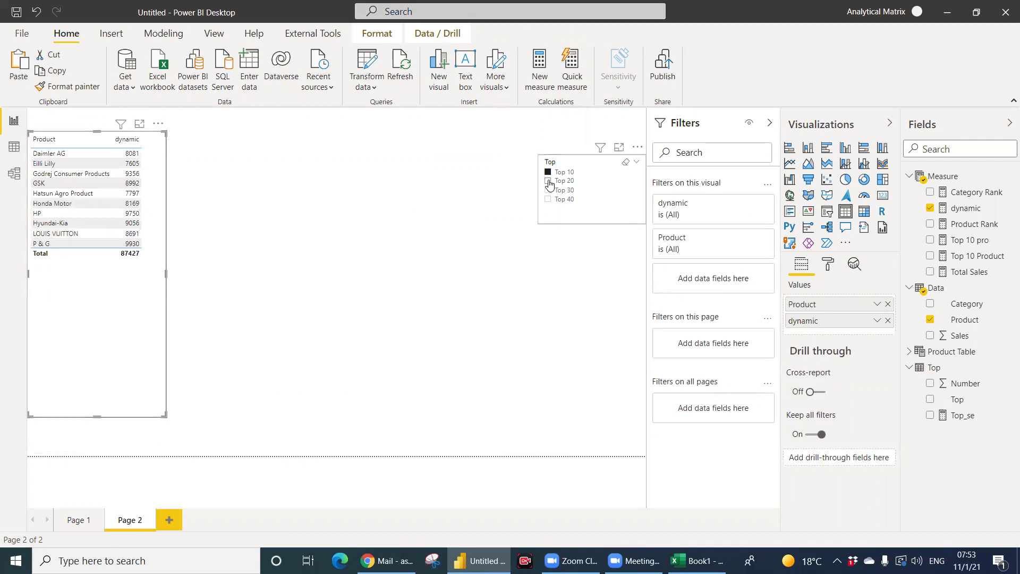
Test the dynamic table with Top 20, Top 30 and Top 40, and move the Top slicer up slightly.
left_click(549, 182)
left_click(547, 190)
left_click(548, 200)
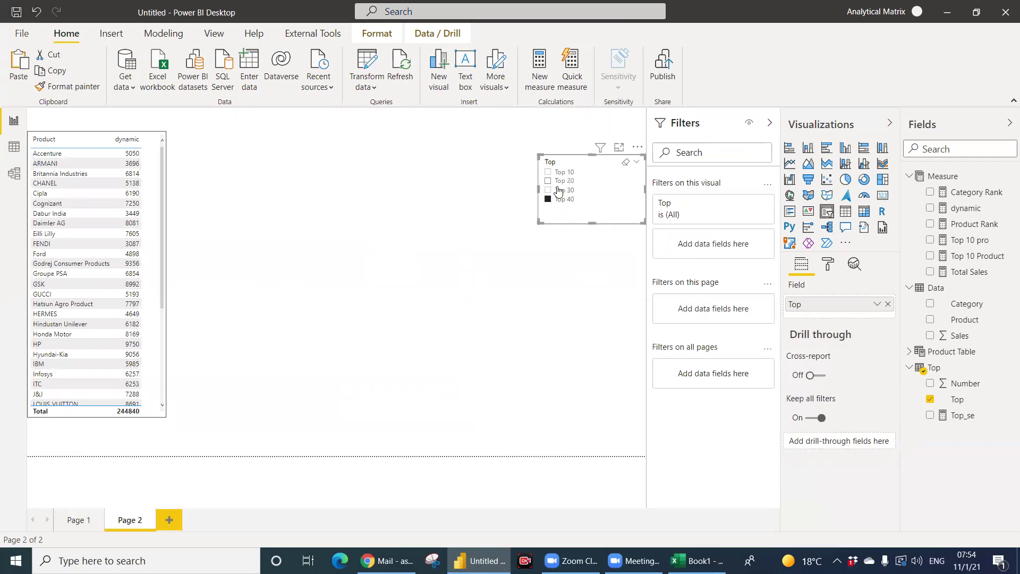
left_click_drag(641, 196, 632, 158)
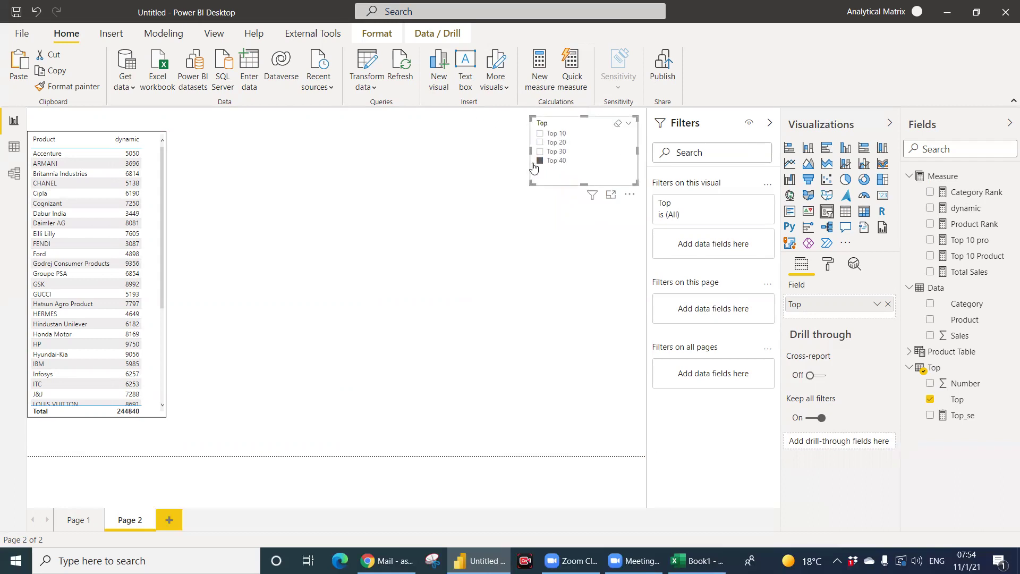
left_click(152, 301)
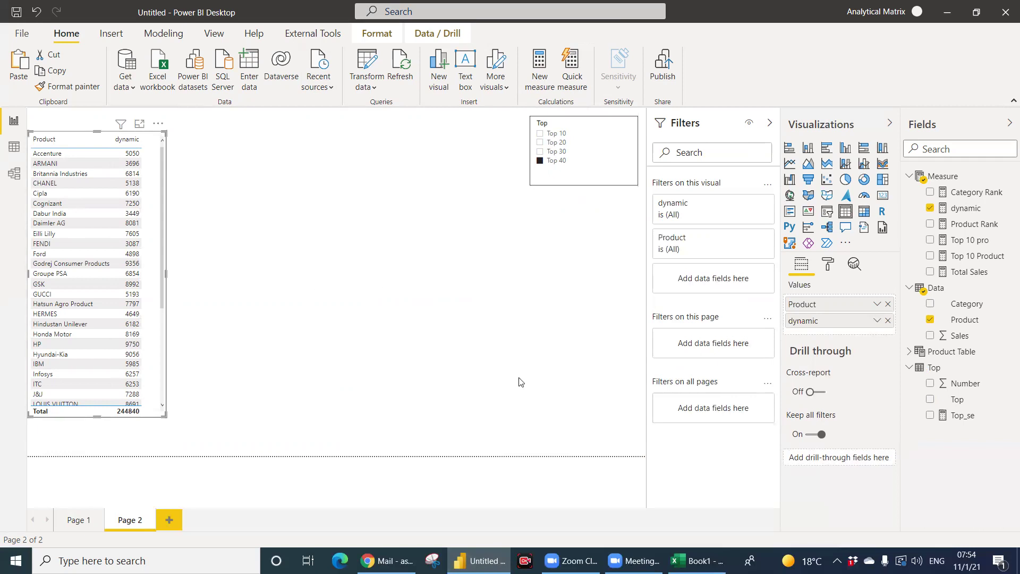
Create a what-if parameter named Dynamic Selection with minimum 1, maximum 51 and a slicer on this page.
left_click(166, 32)
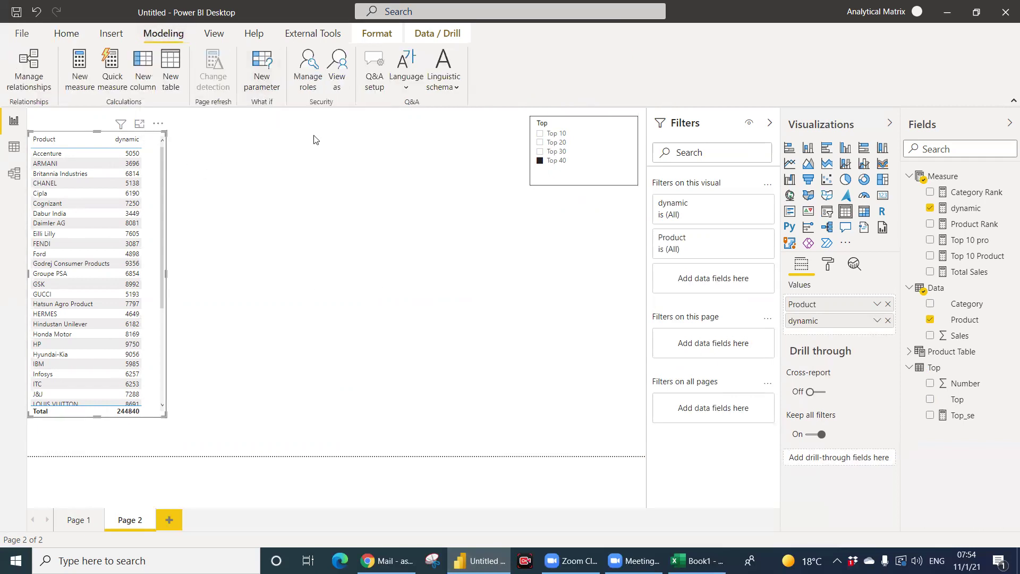
left_click(261, 82)
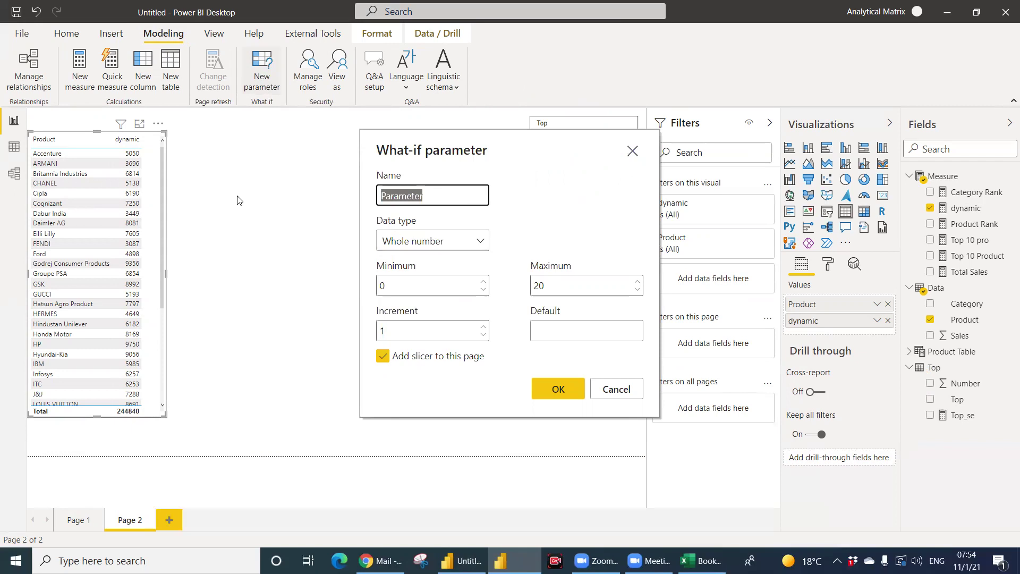
type("D")
key("BackSpace")
key("BackSpace")
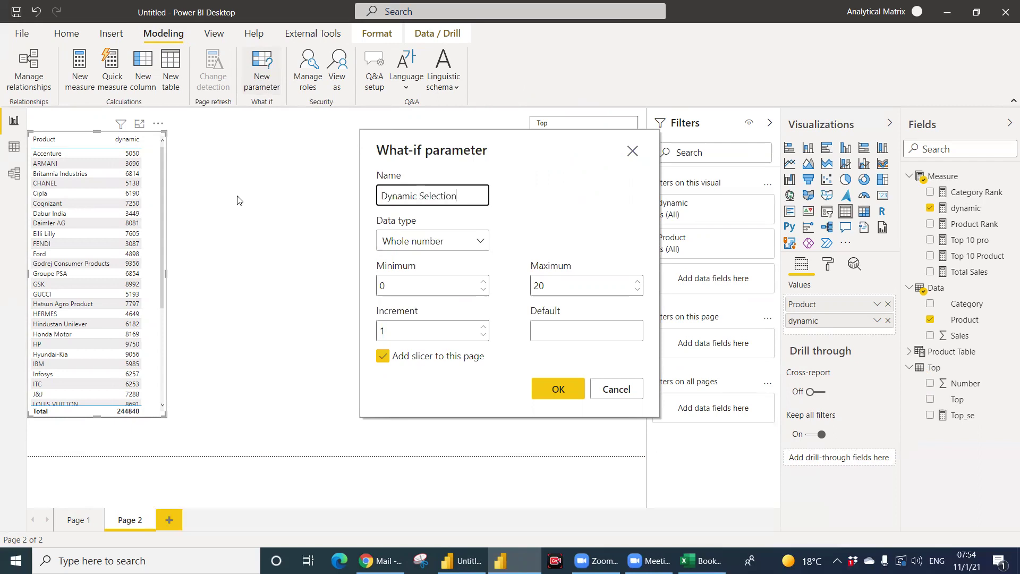
left_click_drag(394, 285, 367, 286)
type("1")
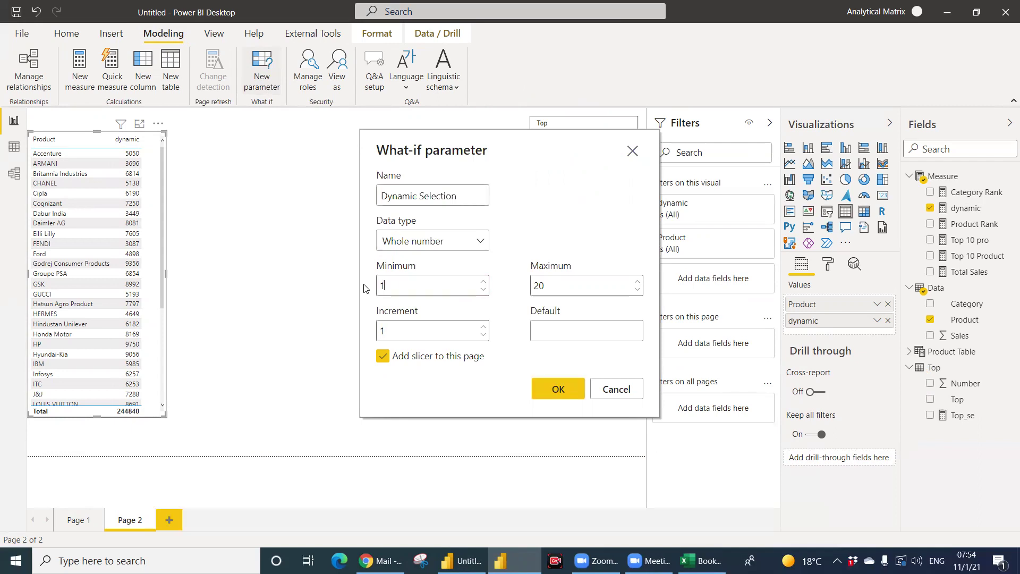
key("Tab")
key("BackSpace")
type("51")
left_click(559, 400)
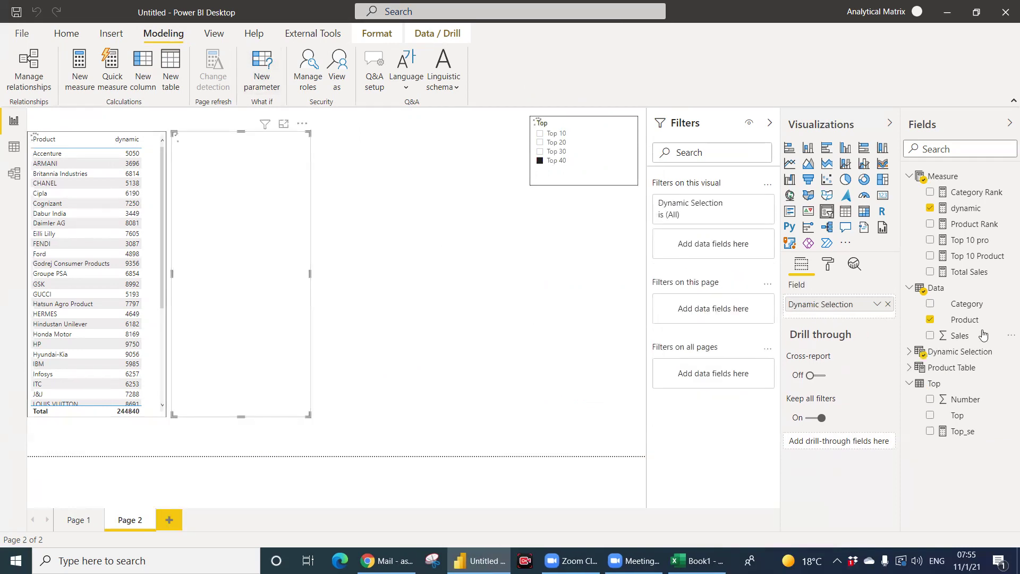
Fit the Dynamic Selection slicer beneath the Top slicer at a reduced height and turn on its border.
left_click_drag(241, 416, 273, 200)
left_click_drag(239, 146, 634, 224)
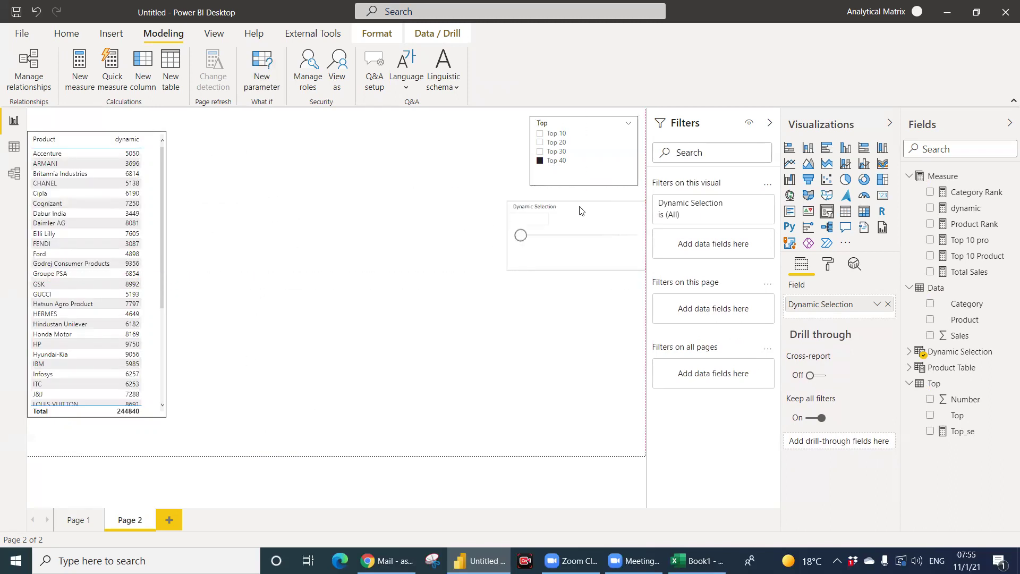
left_click(827, 266)
left_click(866, 479)
mouse_move(521, 221)
left_mouse_down()
mouse_move(604, 221)
mouse_move(519, 221)
left_mouse_up()
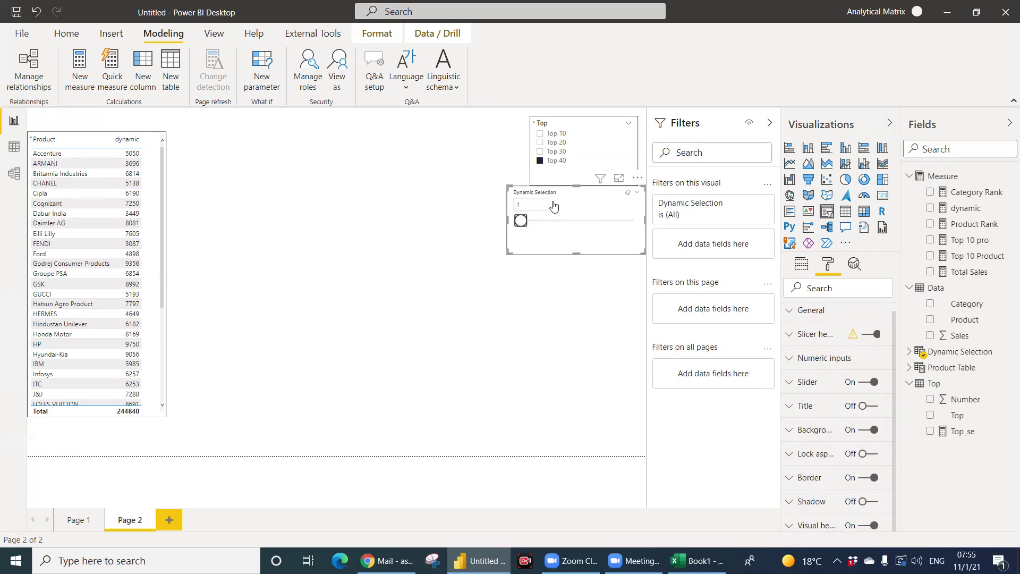
Add a card visual beneath the Dynamic Selection slicer and populate it with the Dynamic Selection Value measure.
left_click(977, 256)
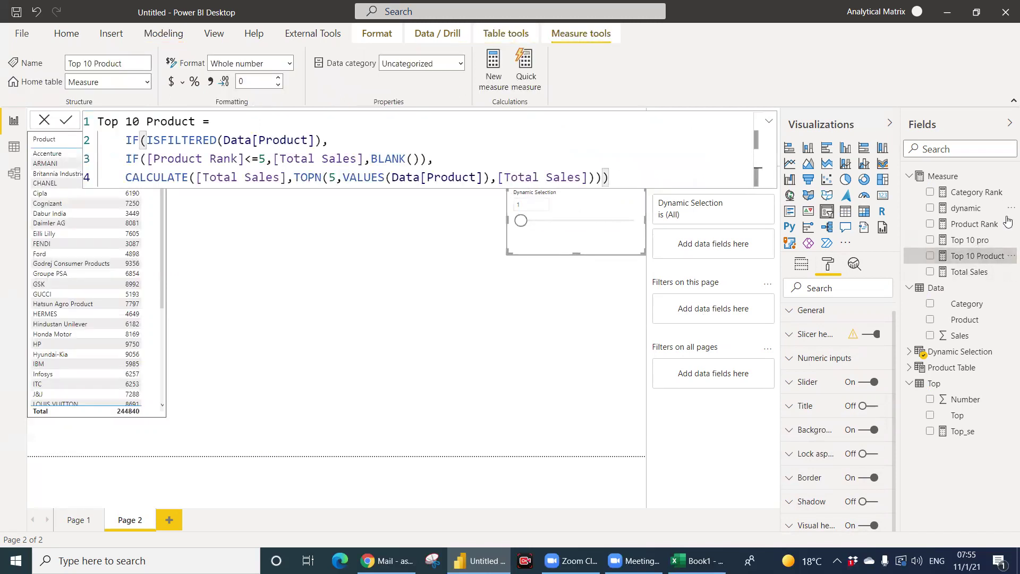
left_click(967, 208)
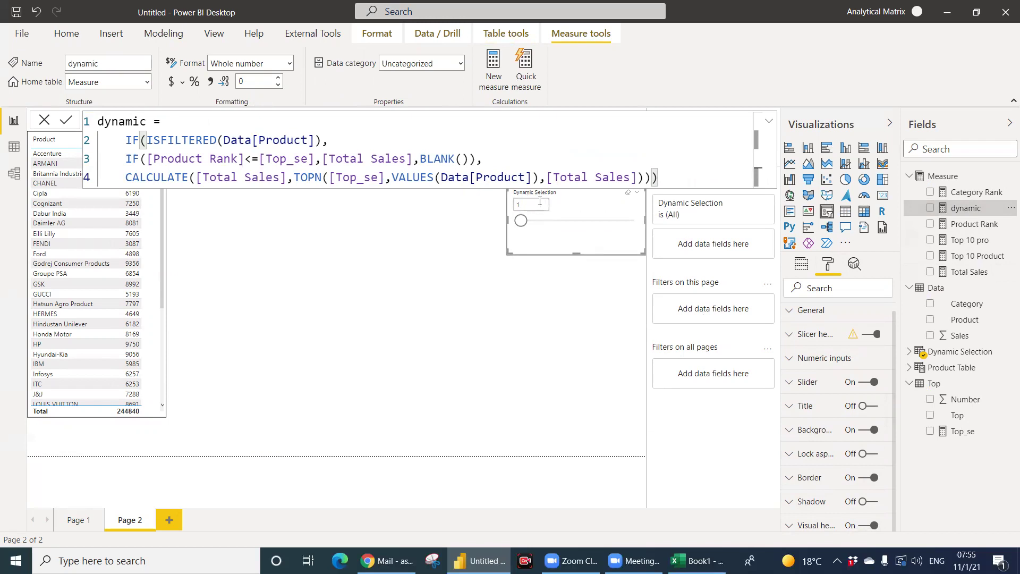
left_click(531, 286)
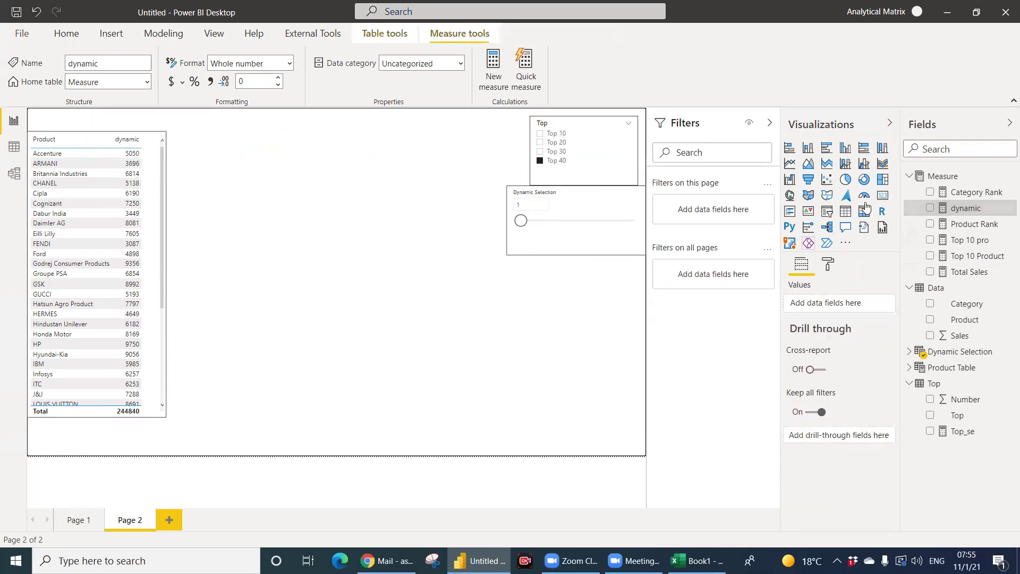
left_click(882, 198)
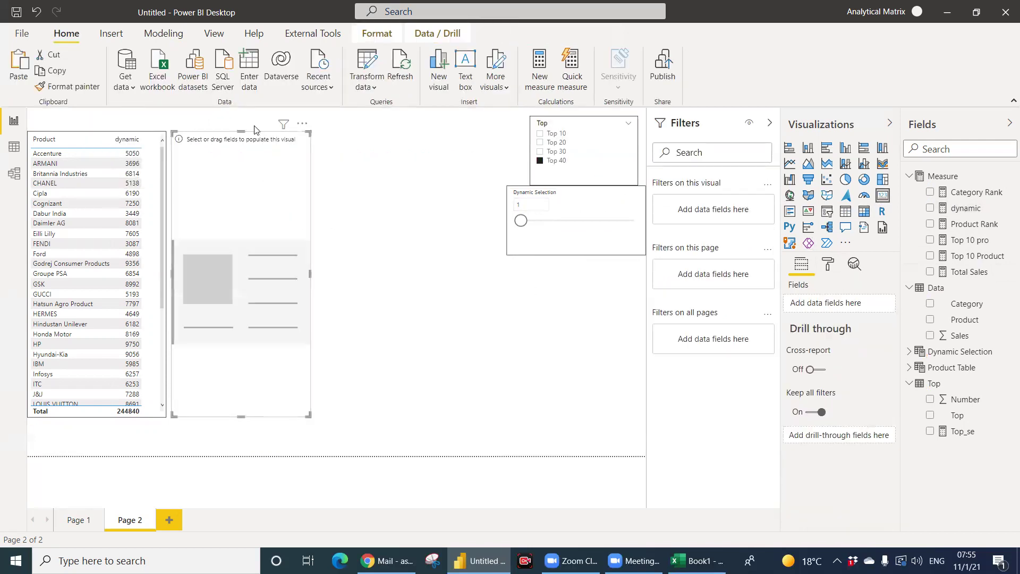
left_click_drag(244, 129, 474, 308)
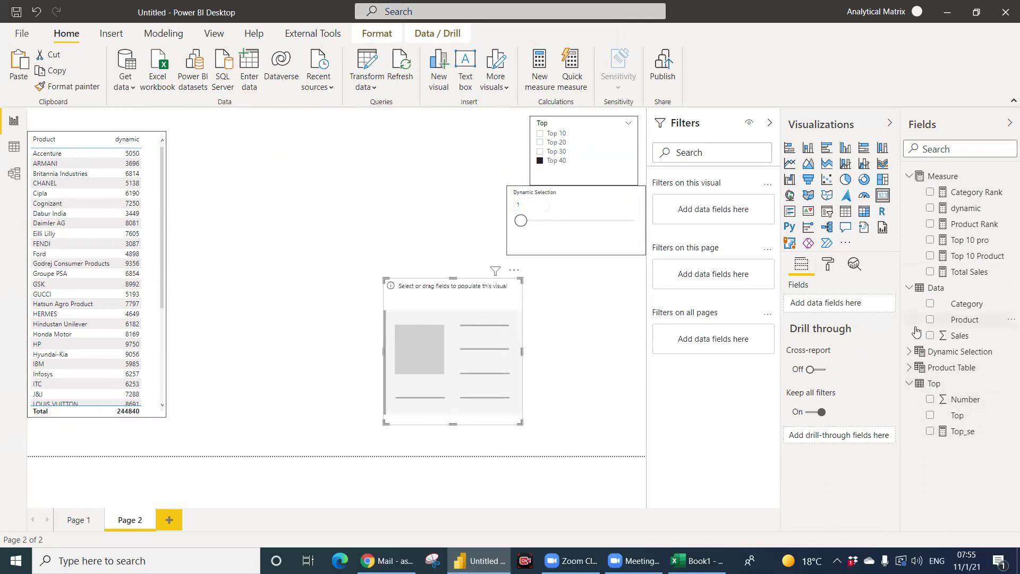
left_click(909, 351)
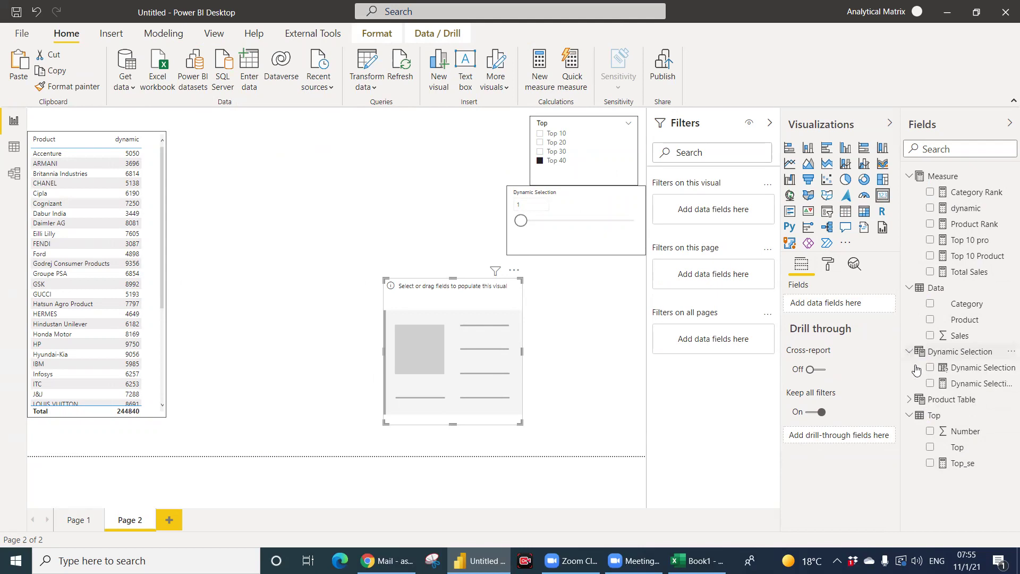
left_click_drag(968, 385, 453, 360)
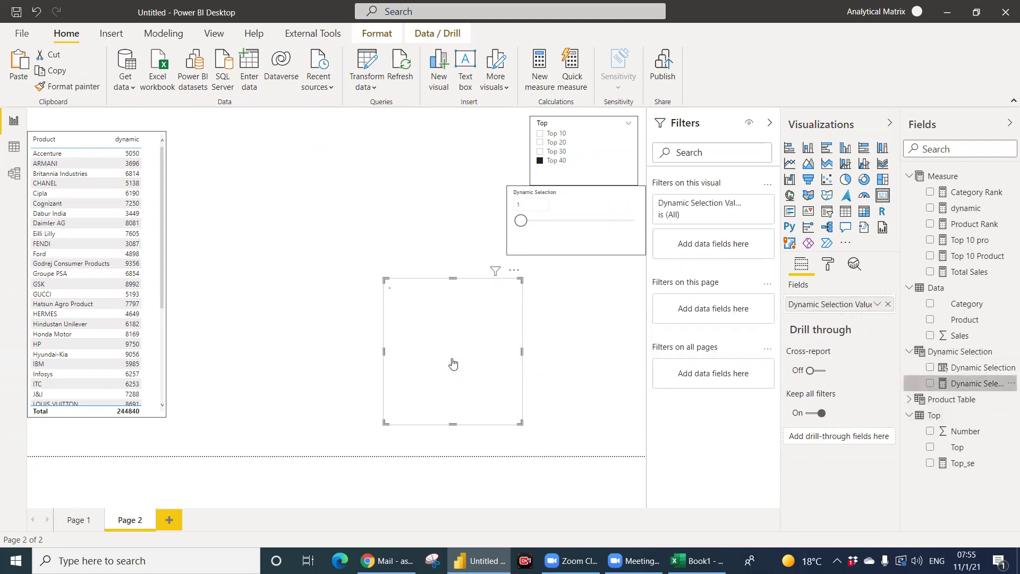
Test the card by setting the Dynamic Selection slicer to 14, 26 and 15.
left_click_drag(521, 220, 551, 220)
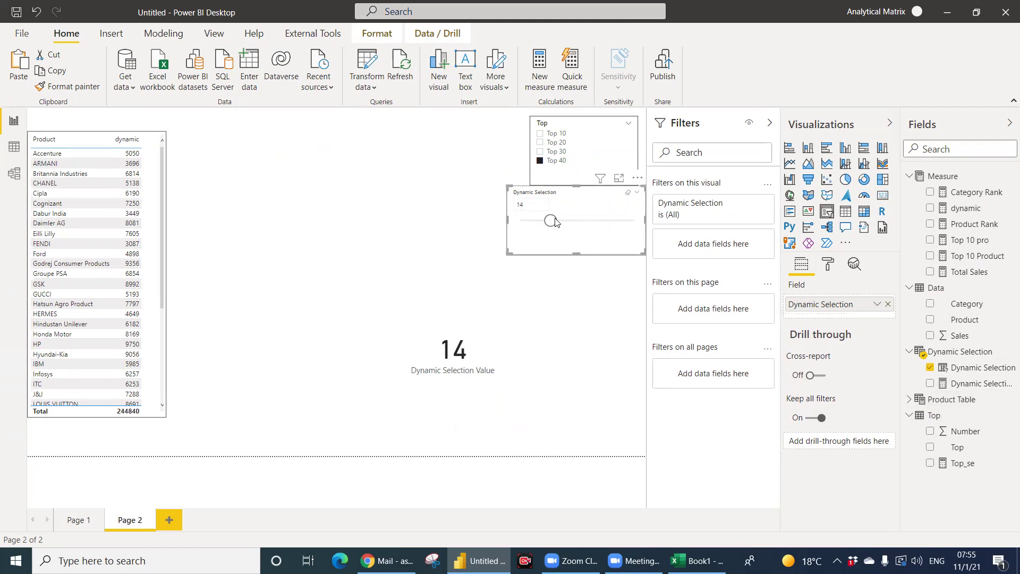
left_click_drag(552, 220, 580, 222)
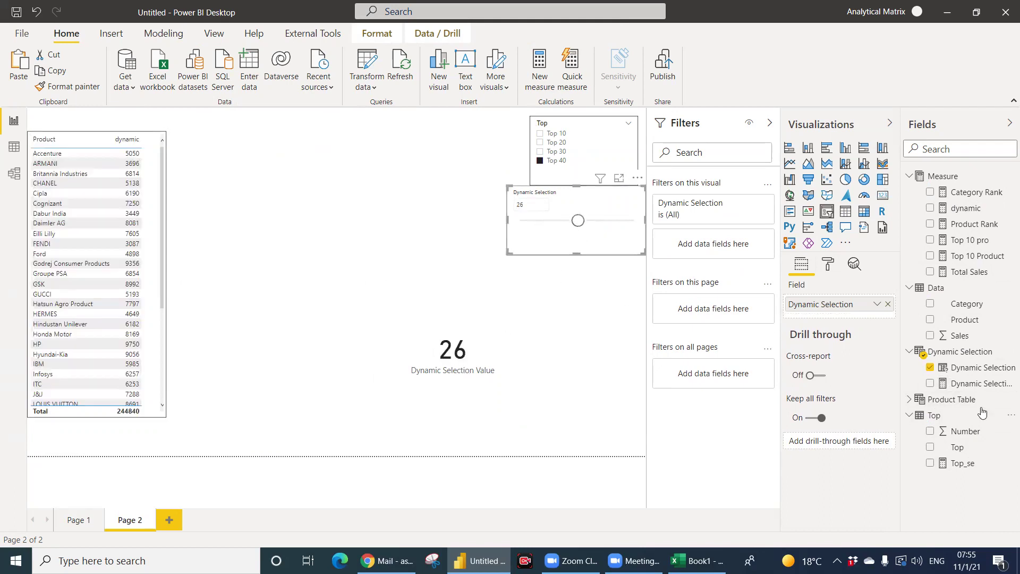
left_click(966, 208)
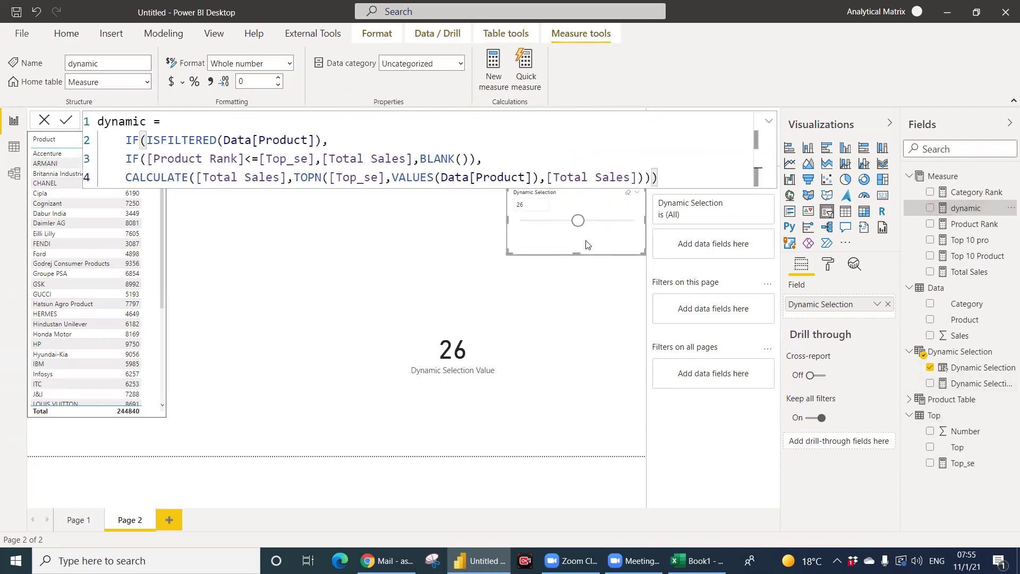
left_click(529, 205)
type("15")
key("Return")
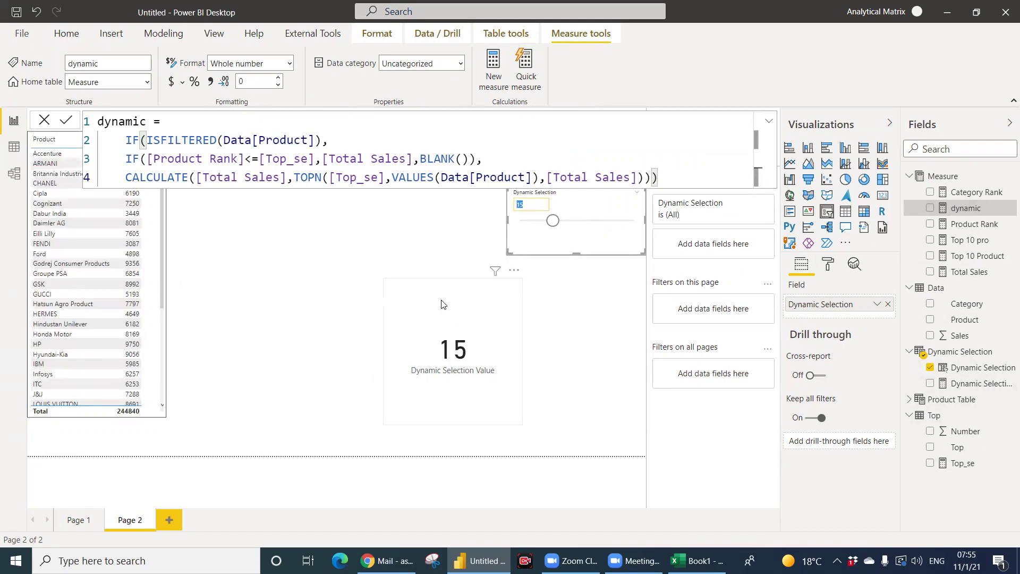
Shrink the Dynamic Selection Value card and move it to the page's upper edge, beside the Top slicer.
left_click(503, 403)
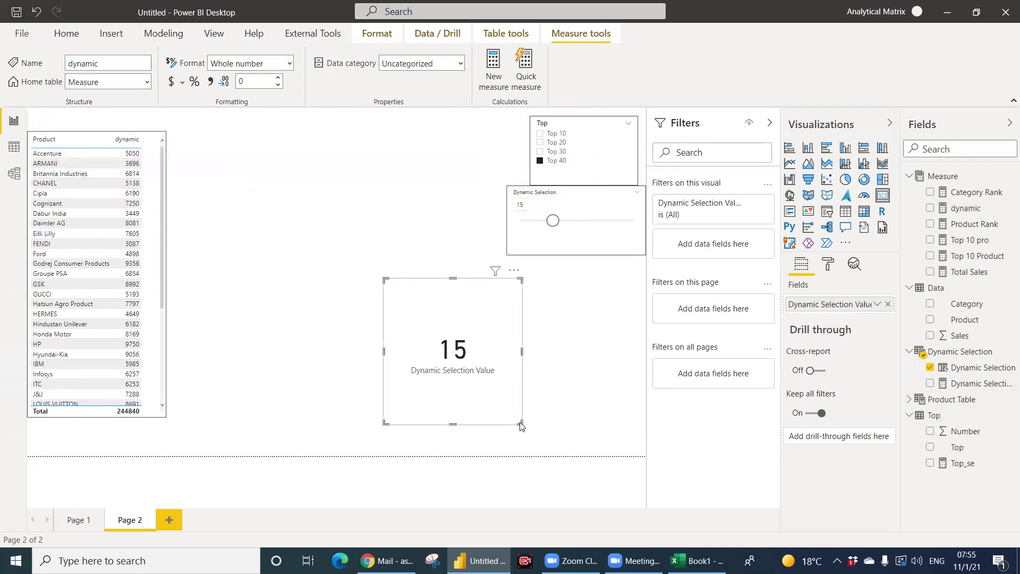
left_click_drag(517, 412, 502, 372)
left_click_drag(449, 299, 428, 183)
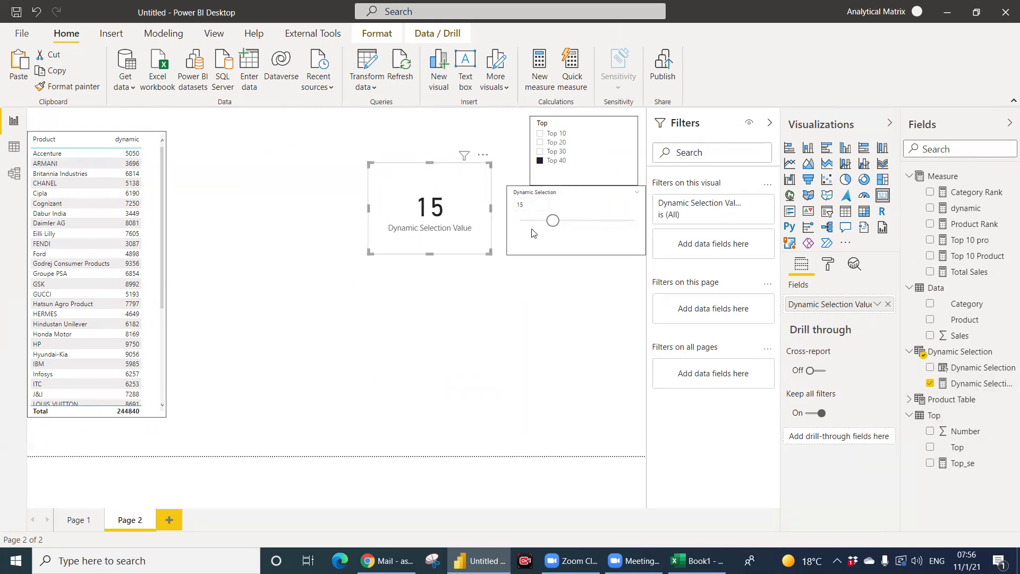
left_click_drag(447, 179, 462, 126)
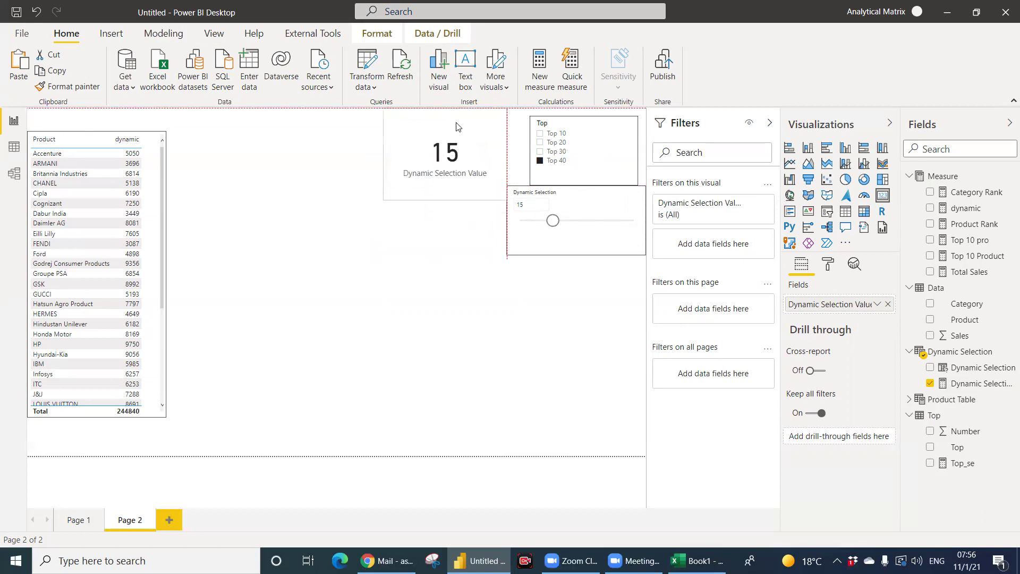
left_click(425, 289)
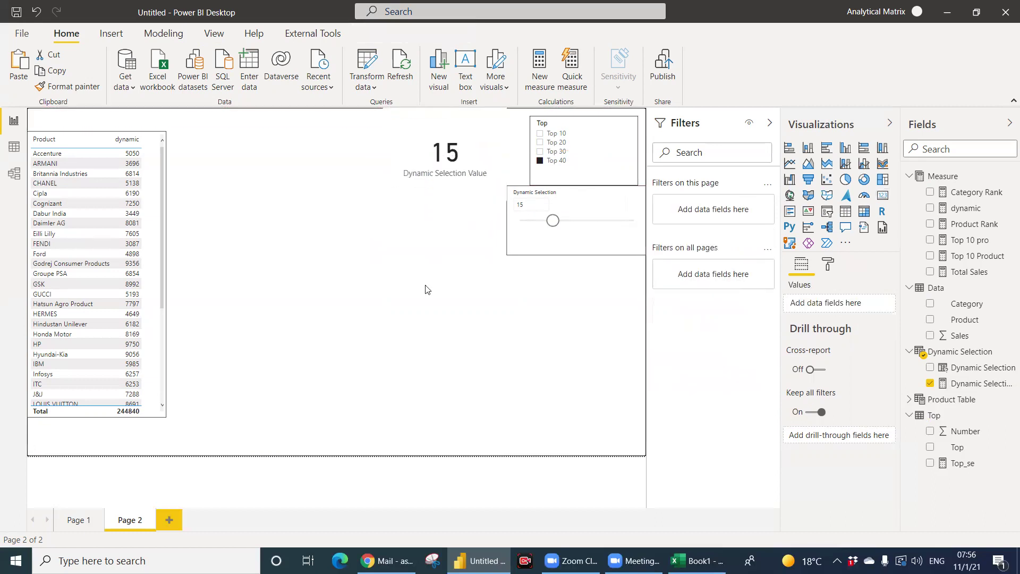
Create a new measure named dynamic_Para from a copy of the dynamic measure's formula.
left_click(966, 208)
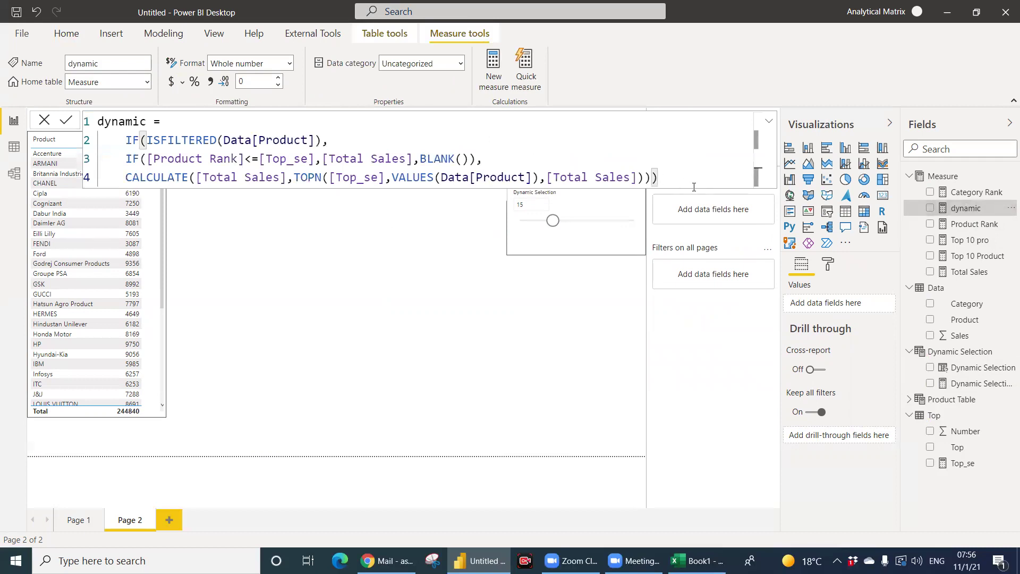
key("ctrl+a")
key("ctrl+c")
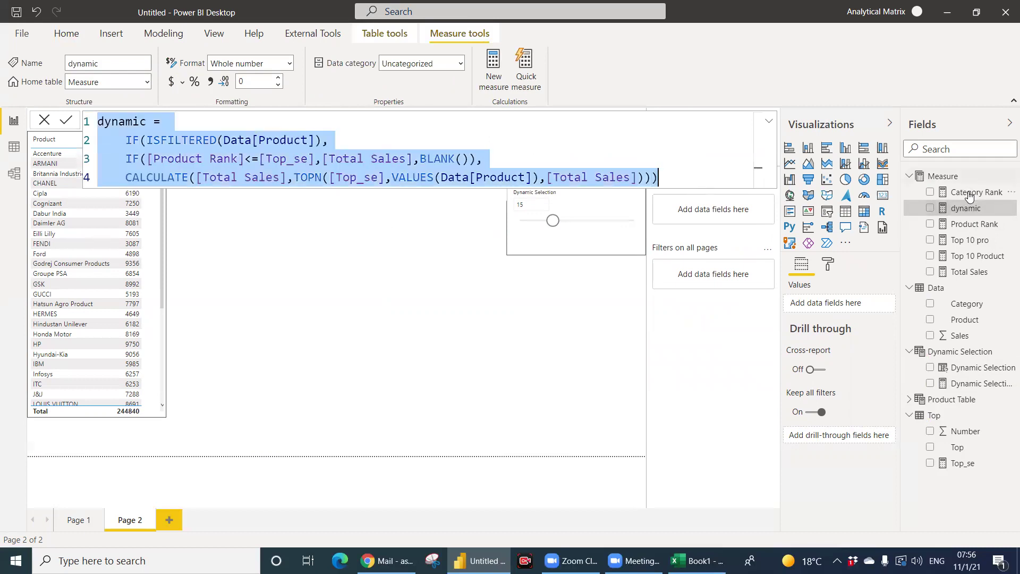
left_click(491, 85)
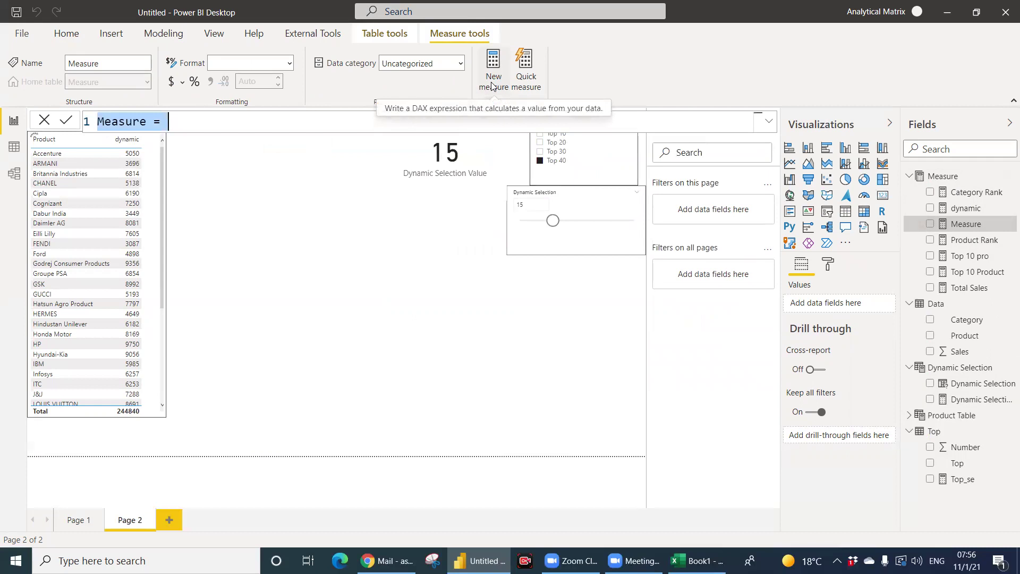
key("ctrl+v")
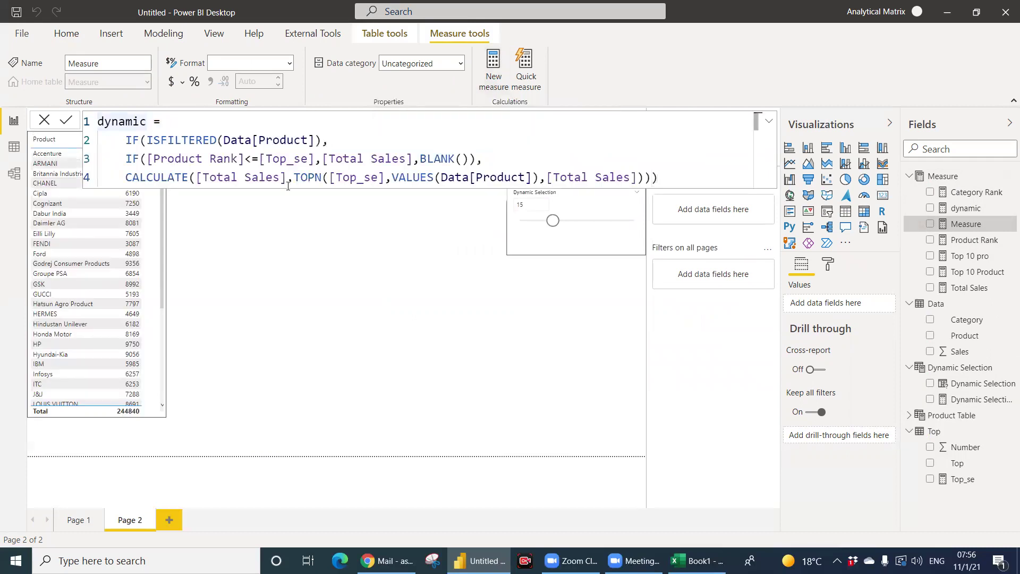
type("_Para")
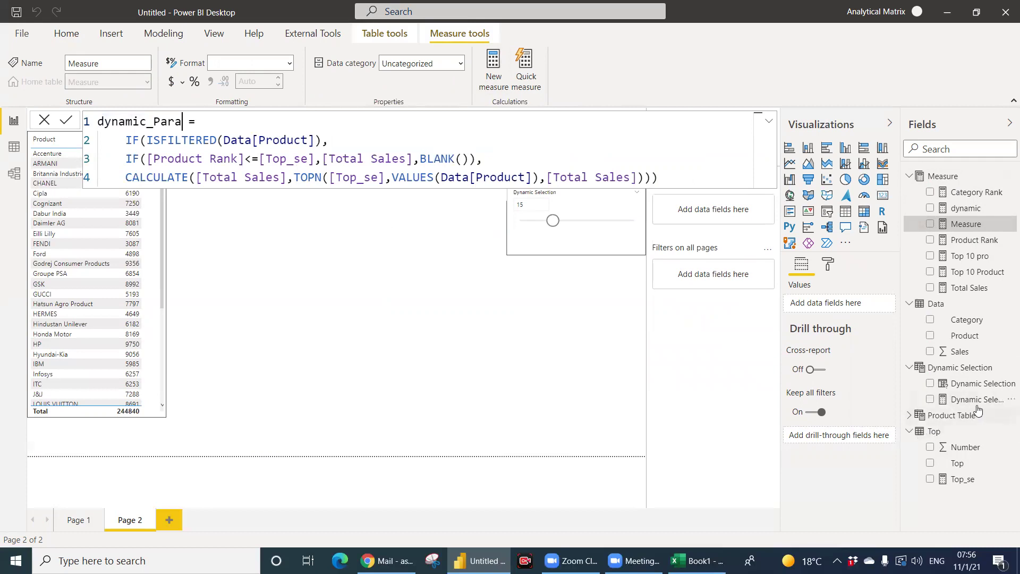
Replace [Top_se] in the Product Rank comparison of dynamic_Para with [Dynamic Selection Value], without its table name.
left_click(313, 160)
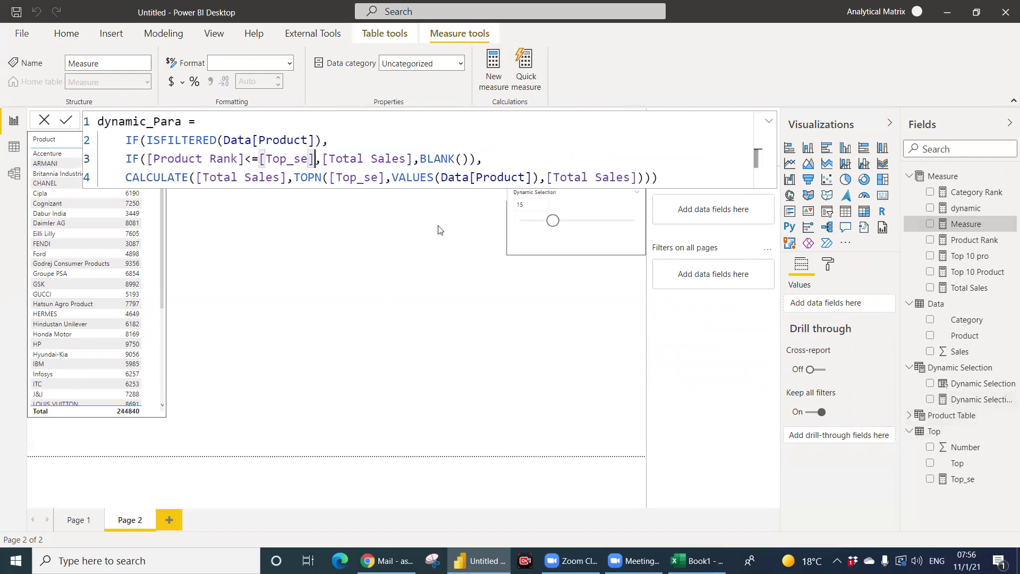
key("BackSpace")
key("BackSpace")
key("BackSpace")
key("BackSpace")
key("BackSpace")
key("BackSpace")
key("BackSpace")
key("BackSpace")
type("dyna")
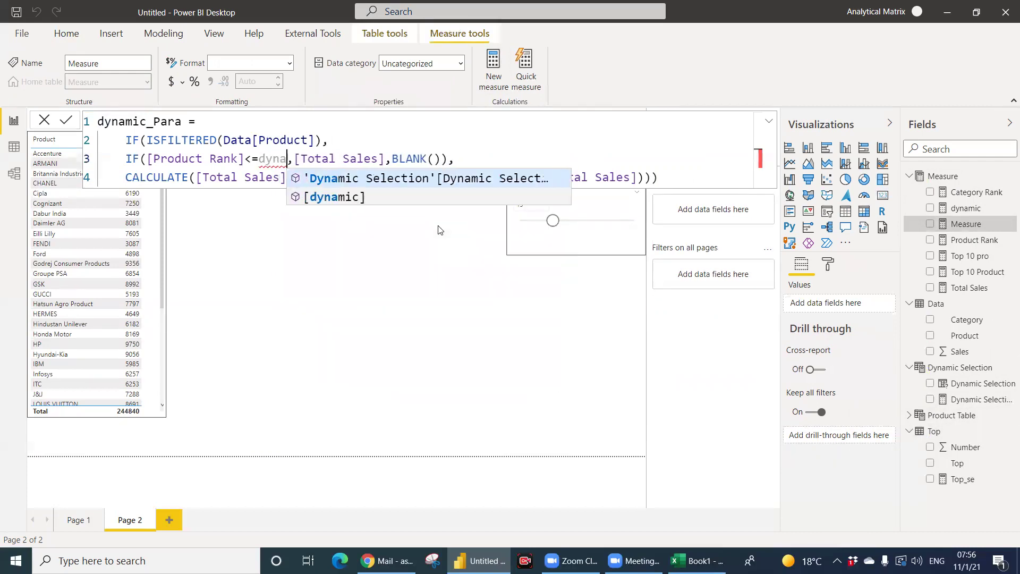
key("Tab")
key("Left")
key("Left")
key("Left")
key("Left")
key("Left")
key("Left")
key("Left")
key("Left")
key("Left")
key("Left")
key("Left")
key("Left")
key("Left")
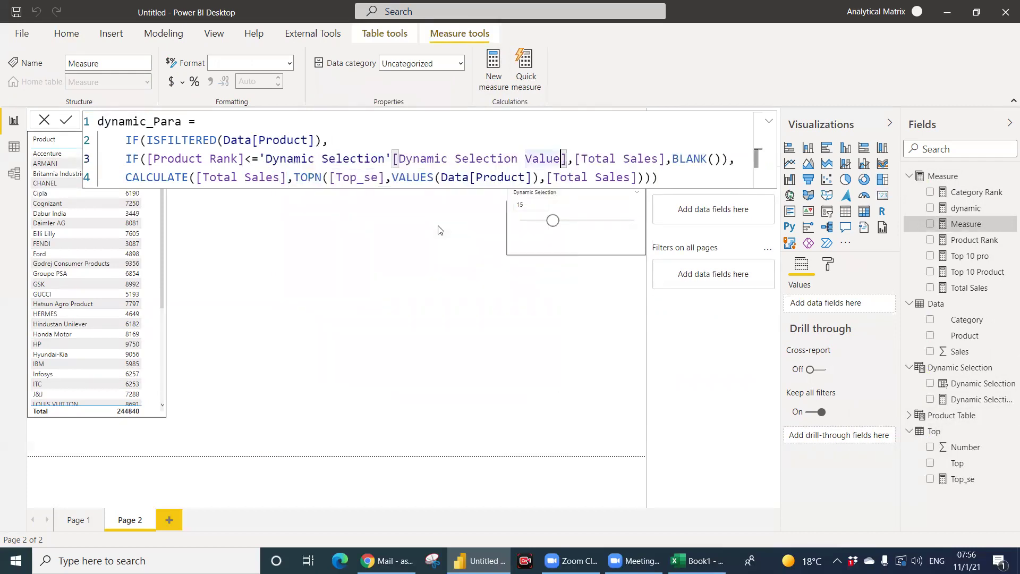
key("Left")
key("BackSpace")
key("BackSpace")
key("BackSpace")
key("BackSpace")
key("BackSpace")
key("BackSpace")
key("BackSpace")
key("BackSpace")
key("BackSpace")
key("BackSpace")
key("BackSpace")
key("BackSpace")
key("BackSpace")
key("BackSpace")
key("BackSpace")
key("BackSpace")
key("BackSpace")
key("BackSpace")
key("BackSpace")
Replace [Top_se] in the TOPN function of dynamic_Para with [Dynamic Selection Value], without its table name, and commit the measure.
key("Down")
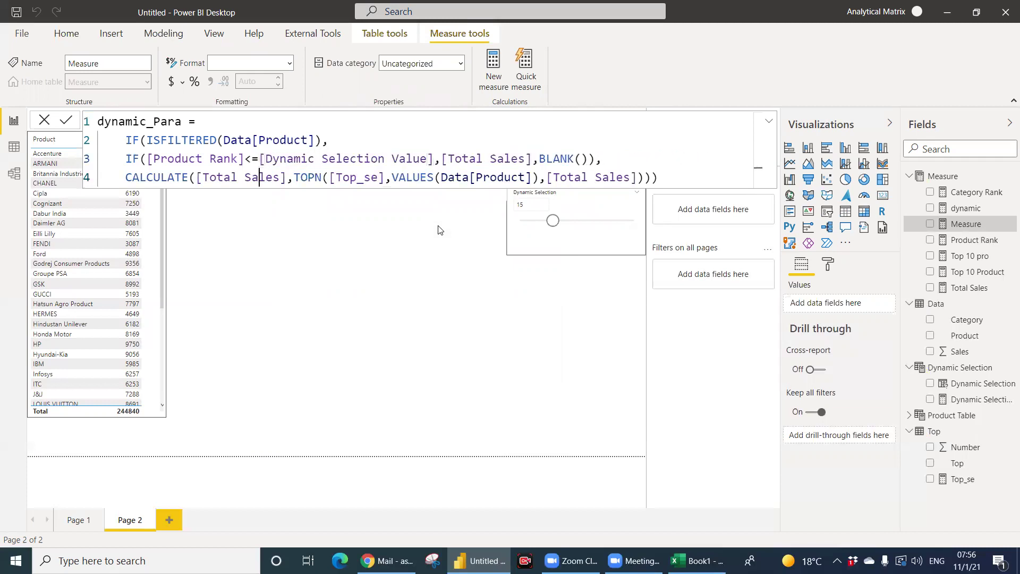
key("Right")
key("Right")
key("Right")
key("Right")
key("Right")
key("Right")
key("Right")
key("Right")
key("Right")
key("Right")
key("Right")
key("Right")
key("Right")
key("Right")
key("Right")
key("Right")
key("Right")
key("BackSpace")
key("BackSpace")
key("BackSpace")
key("BackSpace")
key("BackSpace")
key("BackSpace")
key("BackSpace")
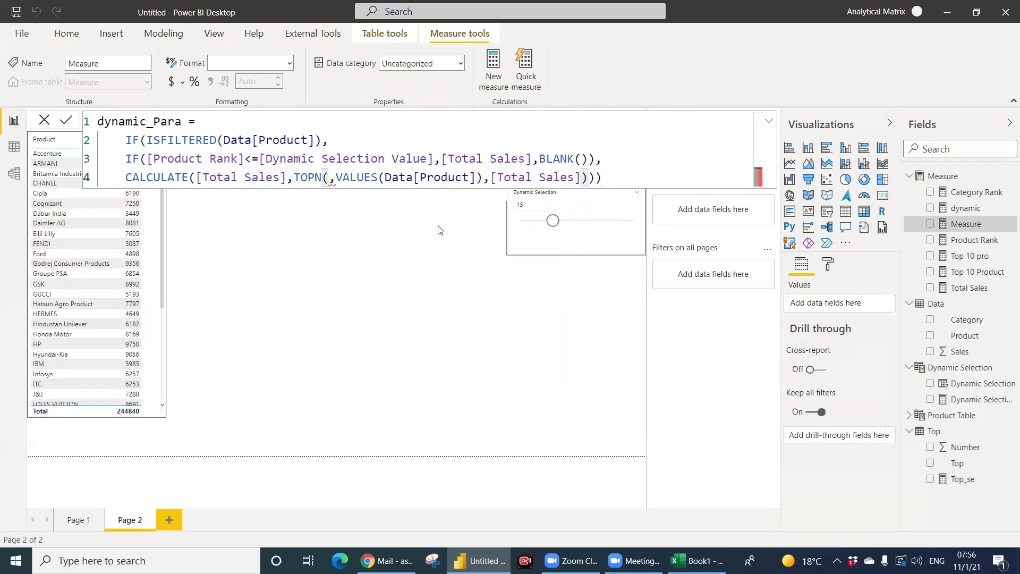
type("dyna")
key("Down")
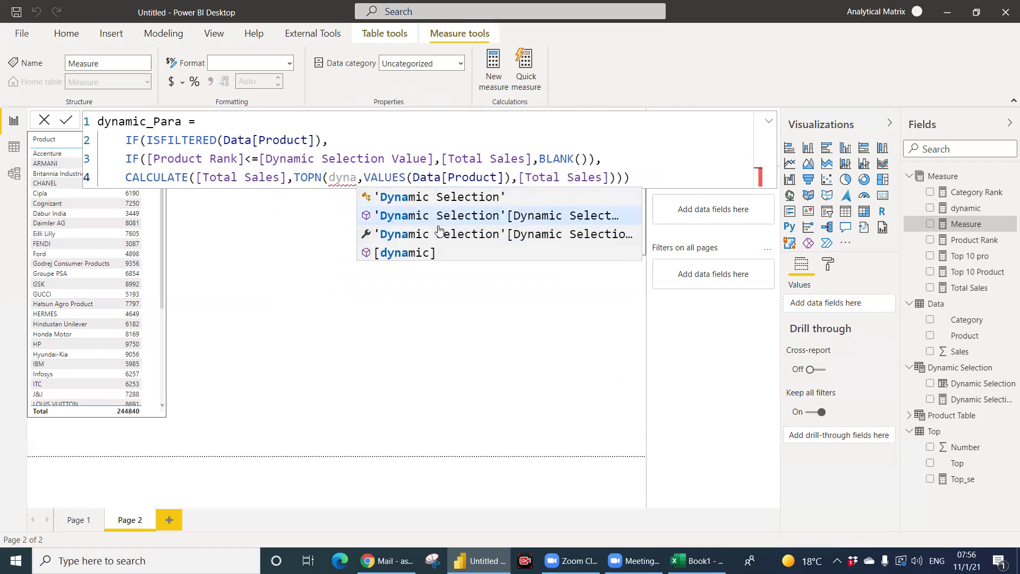
key("Tab")
key("Left")
key("Left")
key("Left")
key("Left")
key("Left")
key("Left")
key("Left")
key("Left")
key("Left")
key("Left")
key("Left")
key("Left")
key("Left")
key("Left")
key("Left")
key("Left")
key("Left")
key("Left")
key("Left")
key("Left")
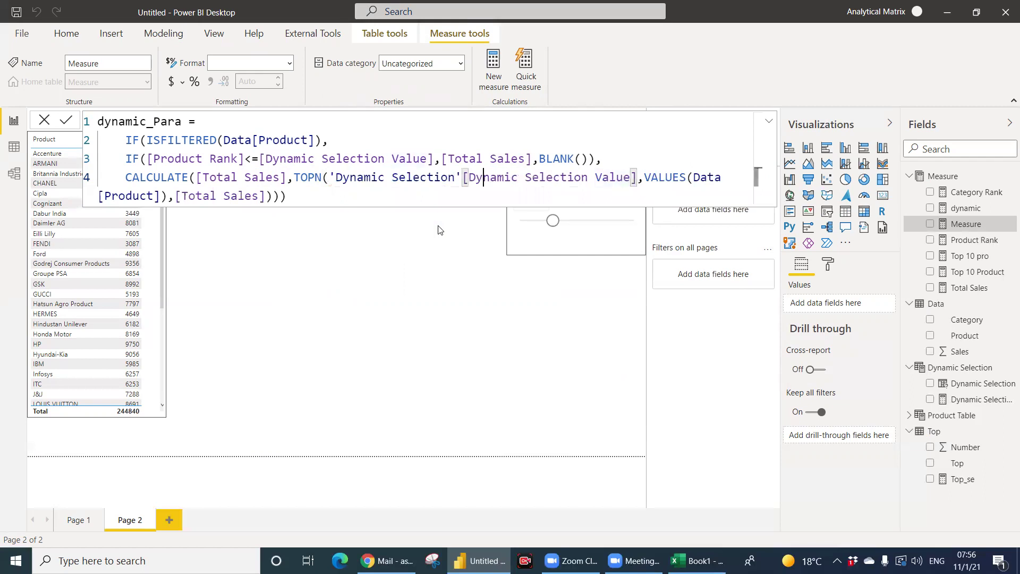
key("BackSpace")
key("BackSpace")
key("BackSpace")
key("BackSpace")
key("BackSpace")
key("BackSpace")
key("BackSpace")
key("BackSpace")
key("BackSpace")
key("BackSpace")
key("BackSpace")
key("BackSpace")
key("BackSpace")
key("BackSpace")
key("BackSpace")
key("BackSpace")
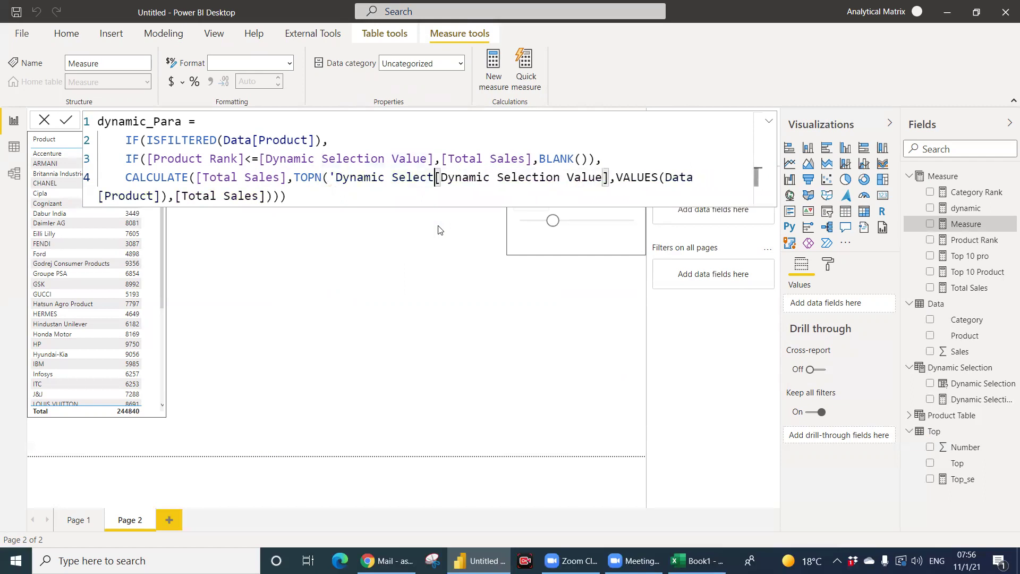
key("BackSpace")
key("BackSpace")
key("BackSpace")
key("ctrl+End")
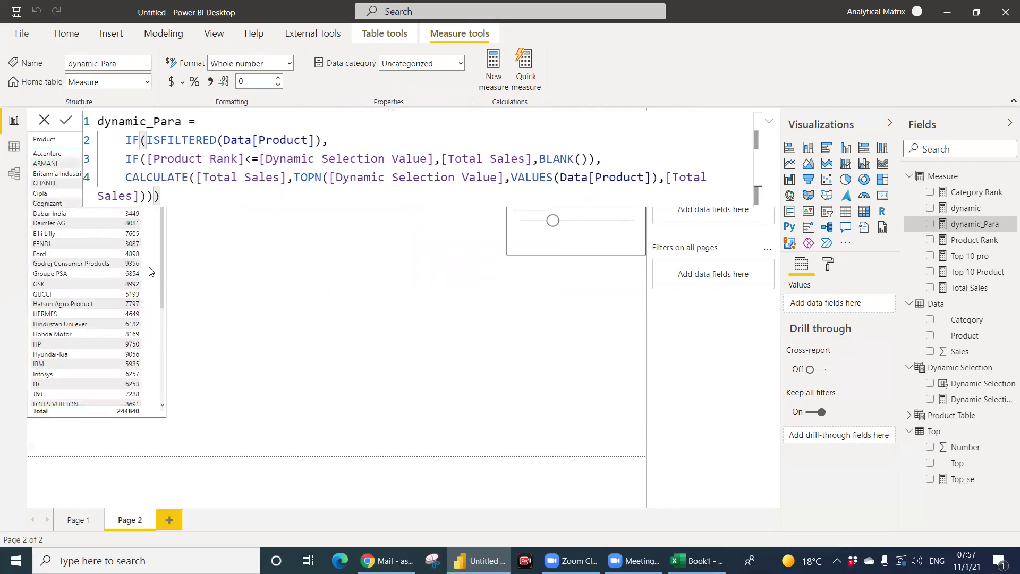
Duplicate the dynamic table and replace the copy's dynamic measure with dynamic_Para.
left_click(149, 271)
key("ctrl+c")
key("ctrl+v")
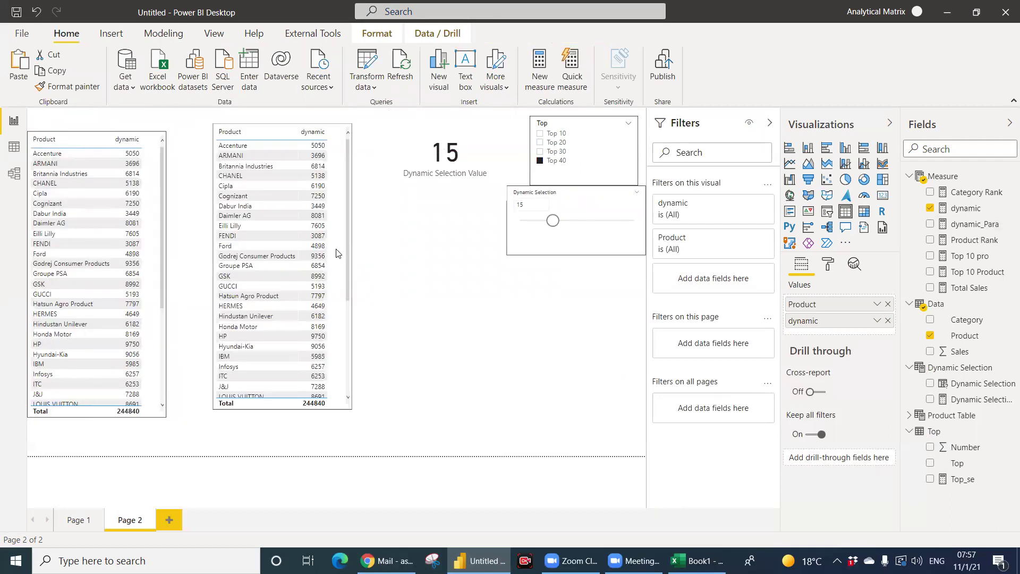
left_click(888, 321)
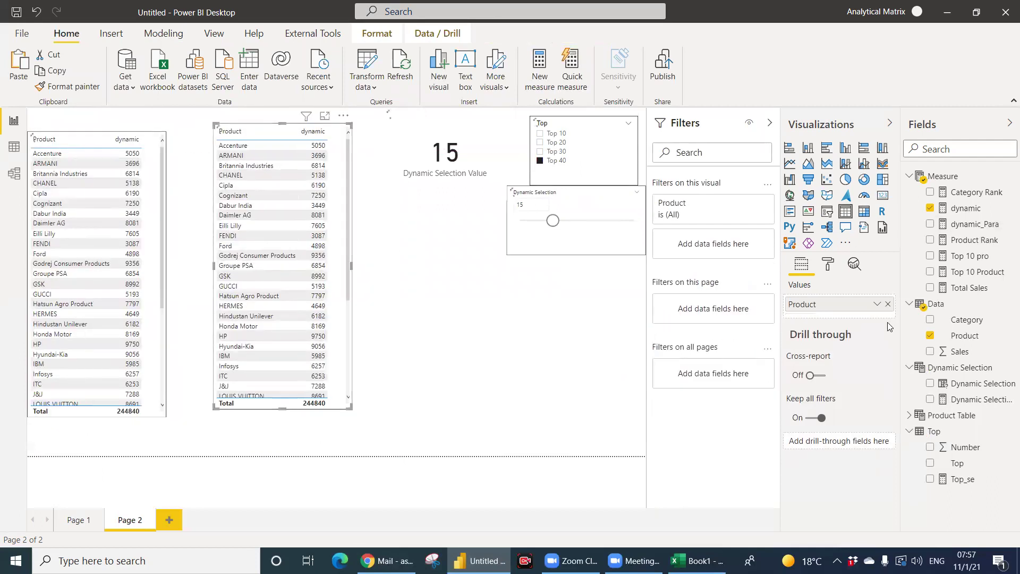
left_click(931, 224)
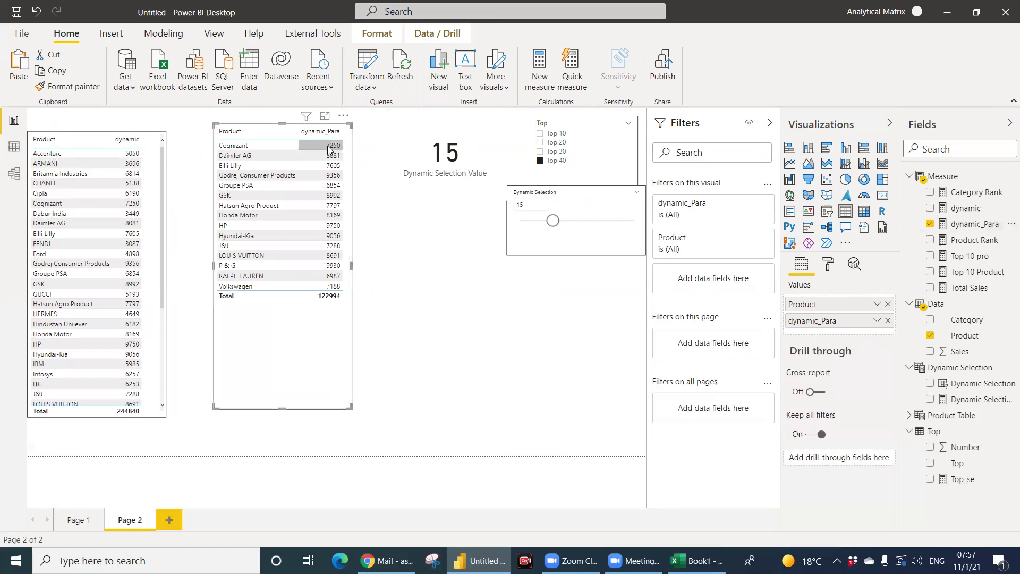
Test the dynamic_Para table by setting the Dynamic Selection slicer to 10 and 3.
left_click(533, 205)
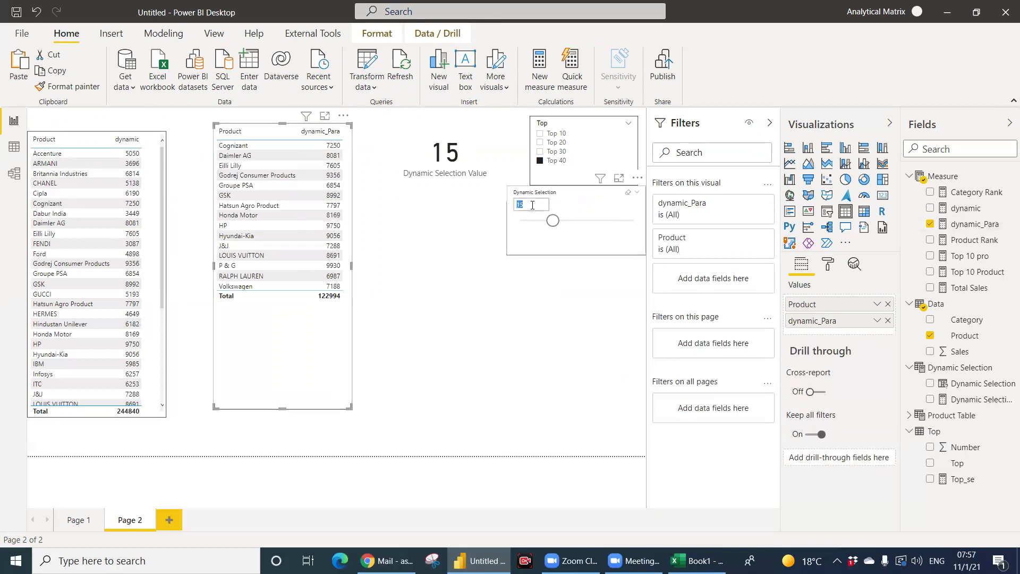
key("Return")
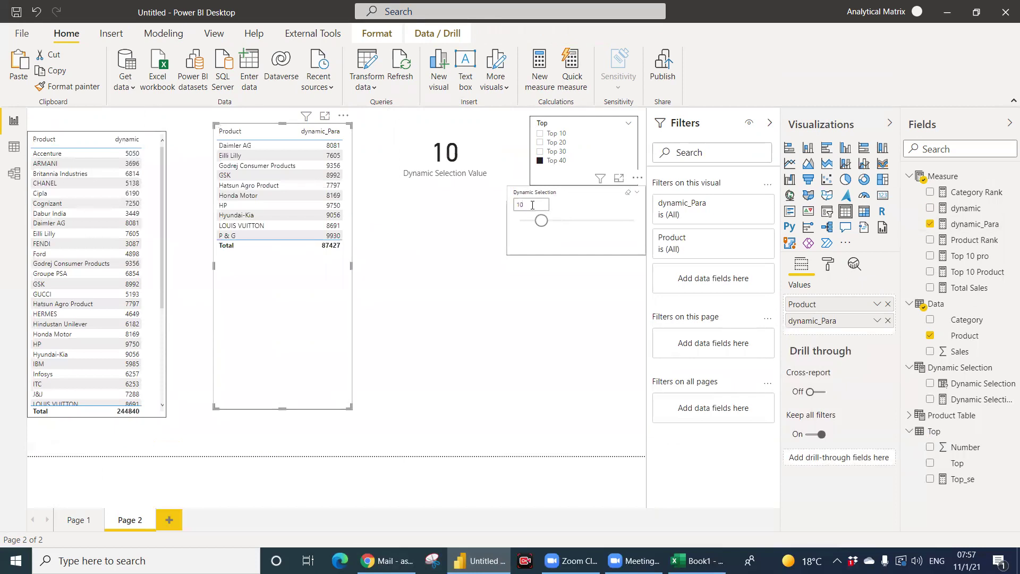
type("3")
key("Return")
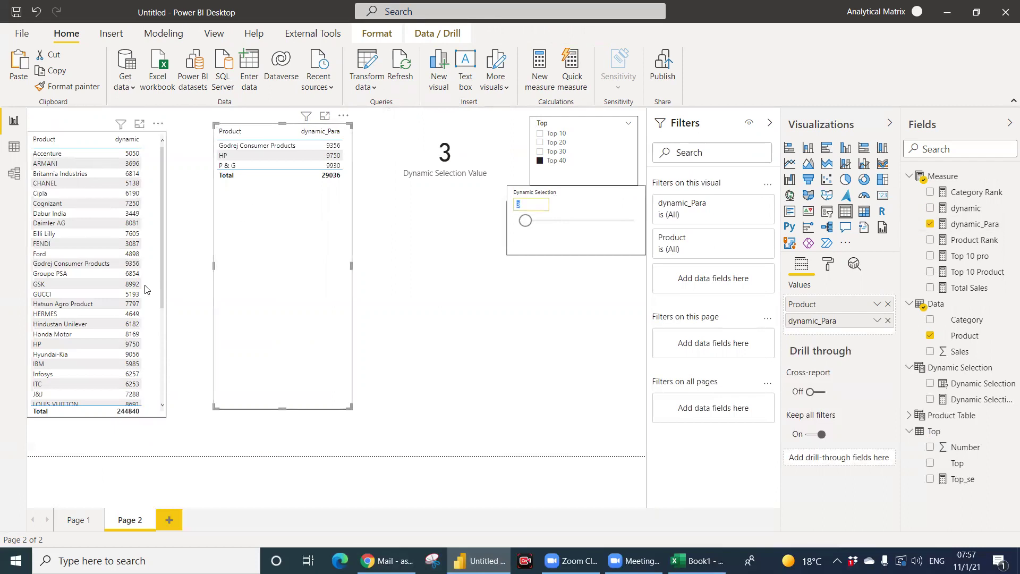
Shorten the dynamic table from its lower edge so it occupies only the upper part of the page.
left_click(365, 274)
key("Tab")
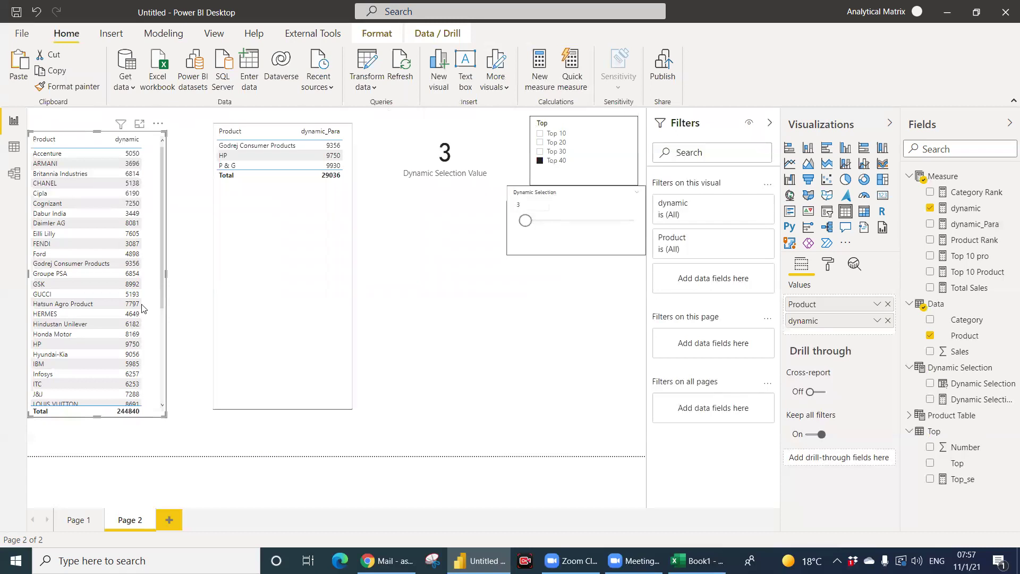
left_click_drag(95, 419, 97, 223)
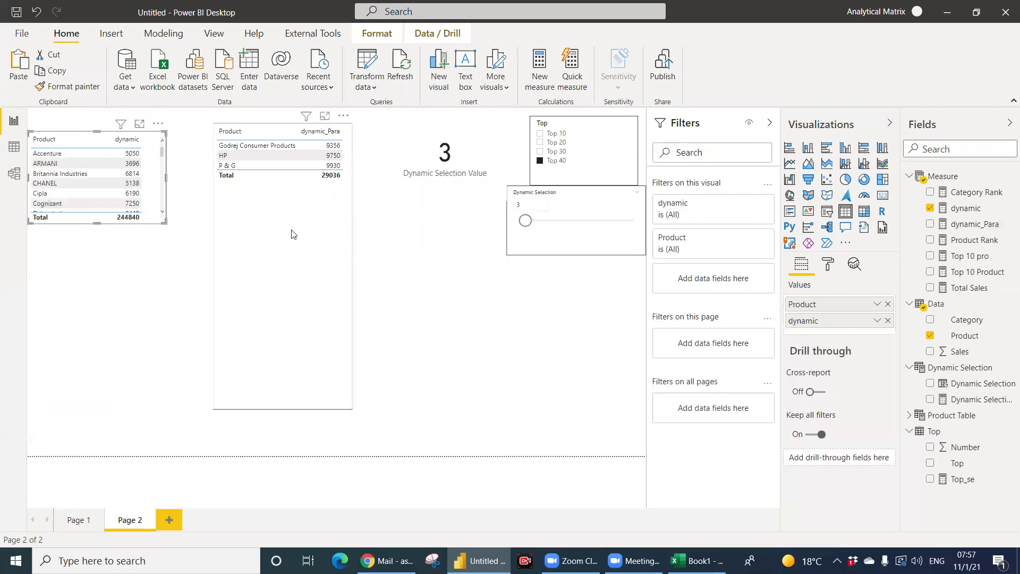
Duplicate the dynamic_Para table and convert the copy to a stacked column chart.
left_click(284, 212)
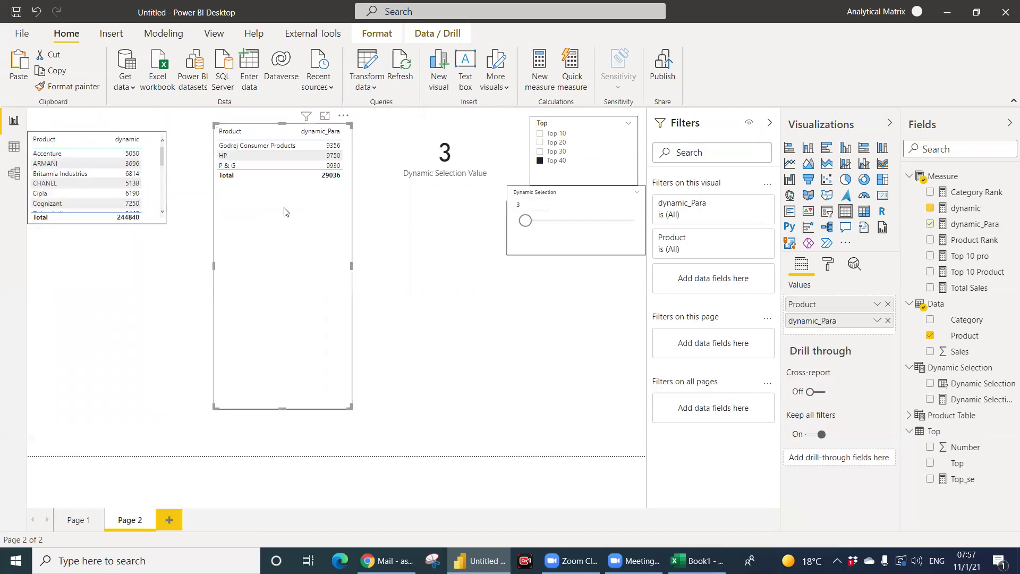
key("ctrl+c")
key("ctrl+v")
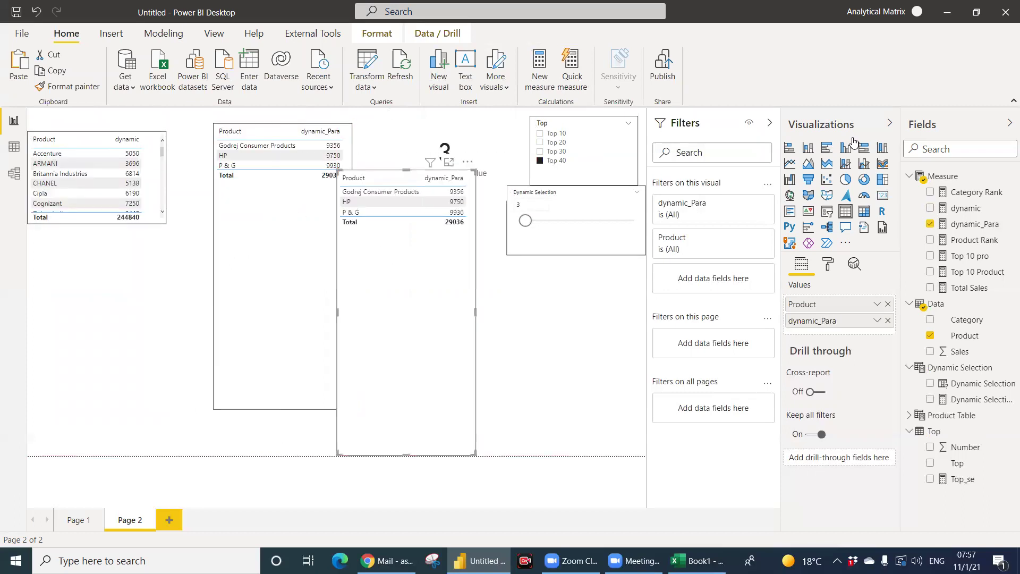
left_click(808, 148)
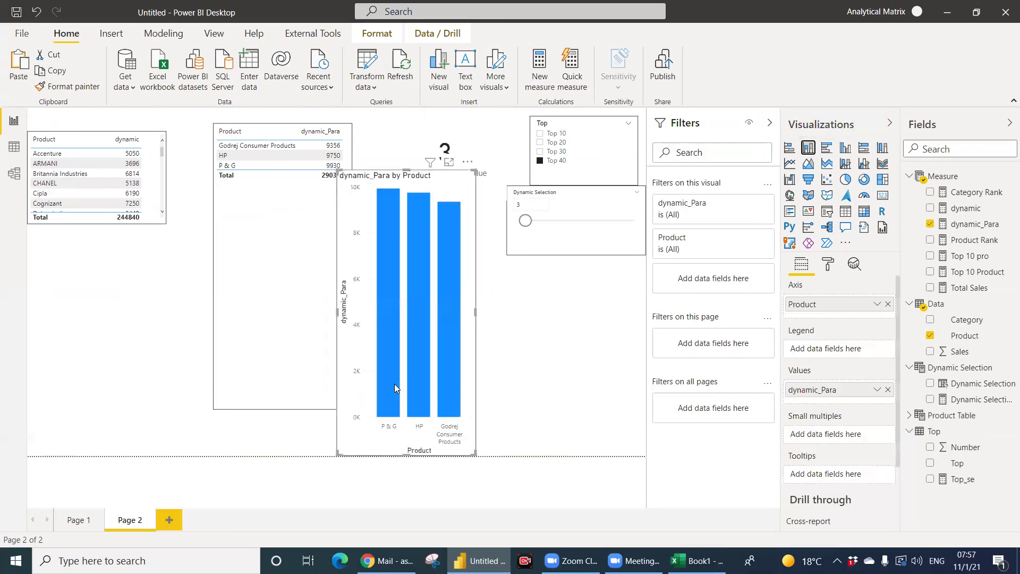
Shorten the dynamic_Para table and stretch the column chart across the full page width below the other visuals.
left_click(285, 414)
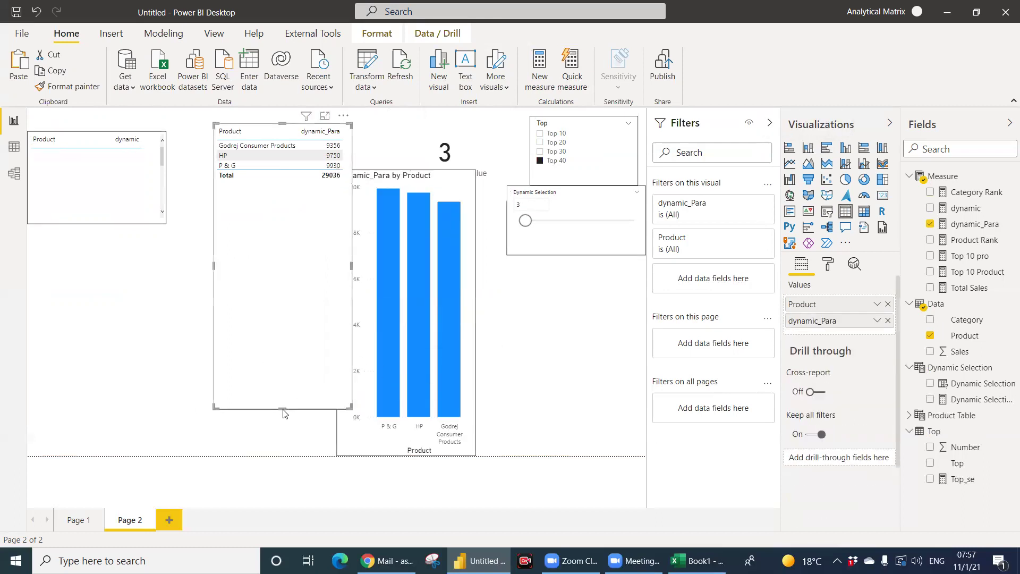
left_click_drag(284, 409, 284, 200)
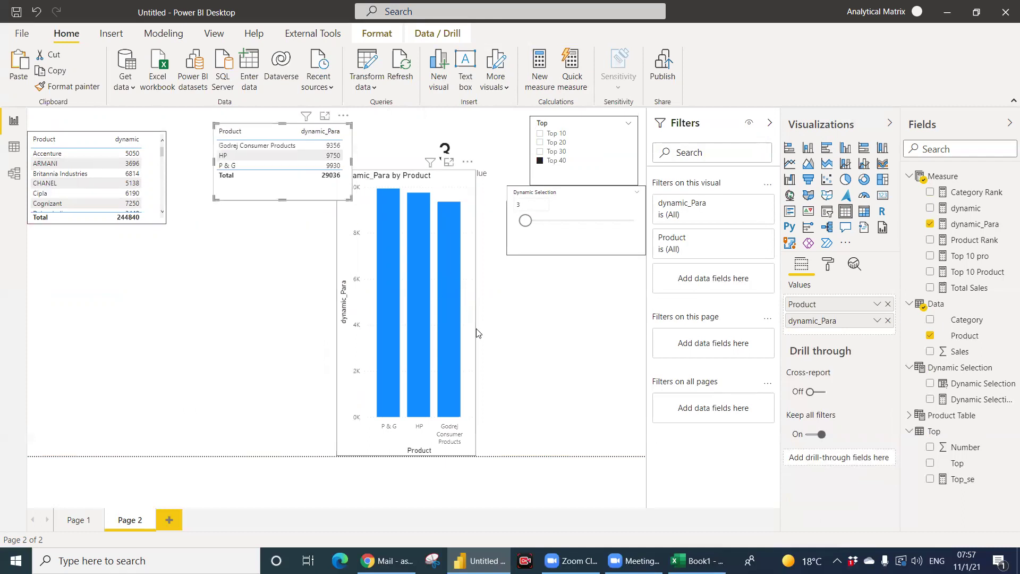
left_click(473, 319)
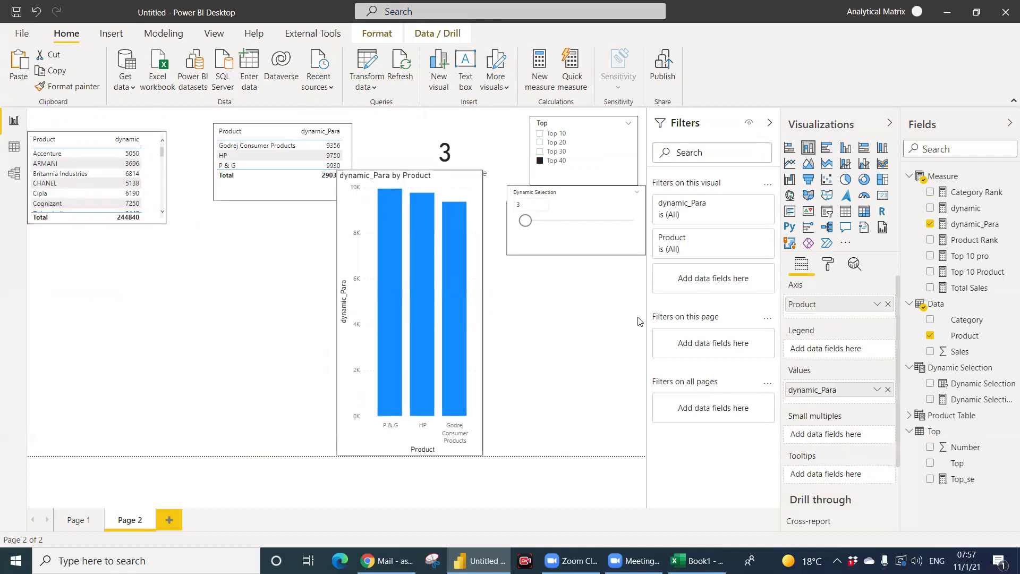
left_click_drag(475, 313, 644, 313)
left_click_drag(339, 318, 29, 319)
left_click_drag(326, 171, 360, 262)
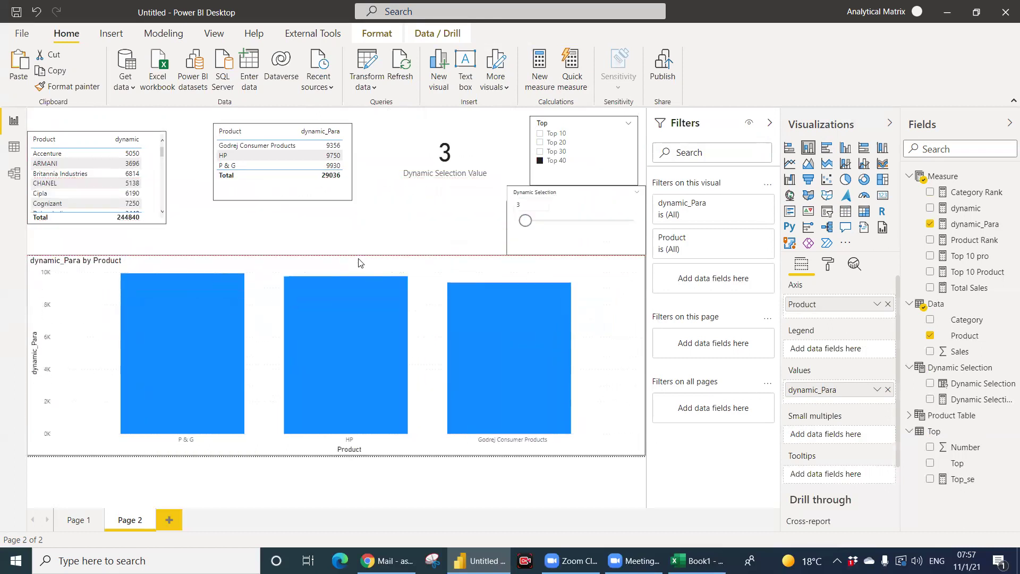
Set the Dynamic Selection slicer to 24 and move the slicer directly below the Dynamic Selection Value card.
left_click_drag(526, 222, 545, 231)
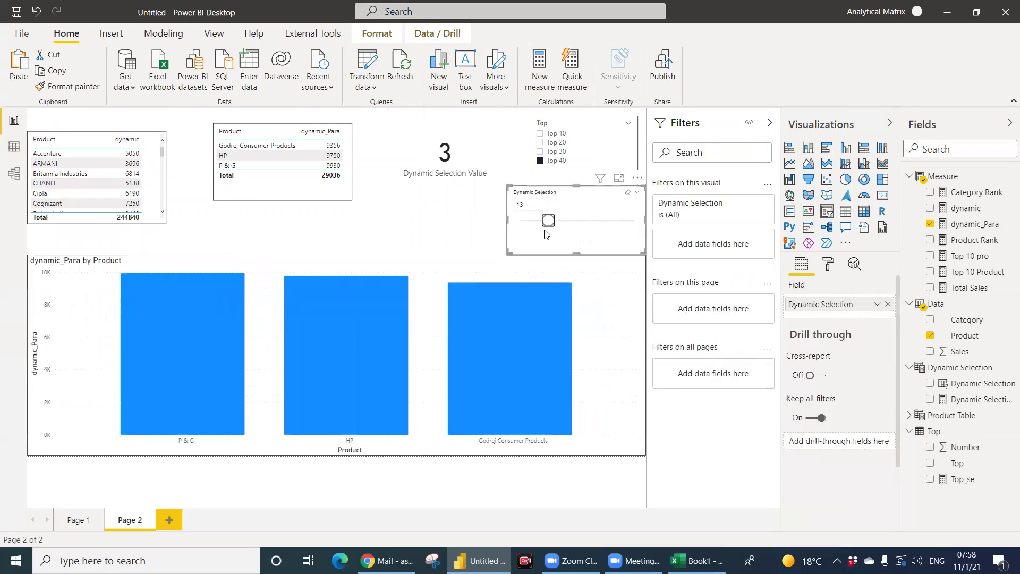
left_click_drag(547, 226, 574, 231)
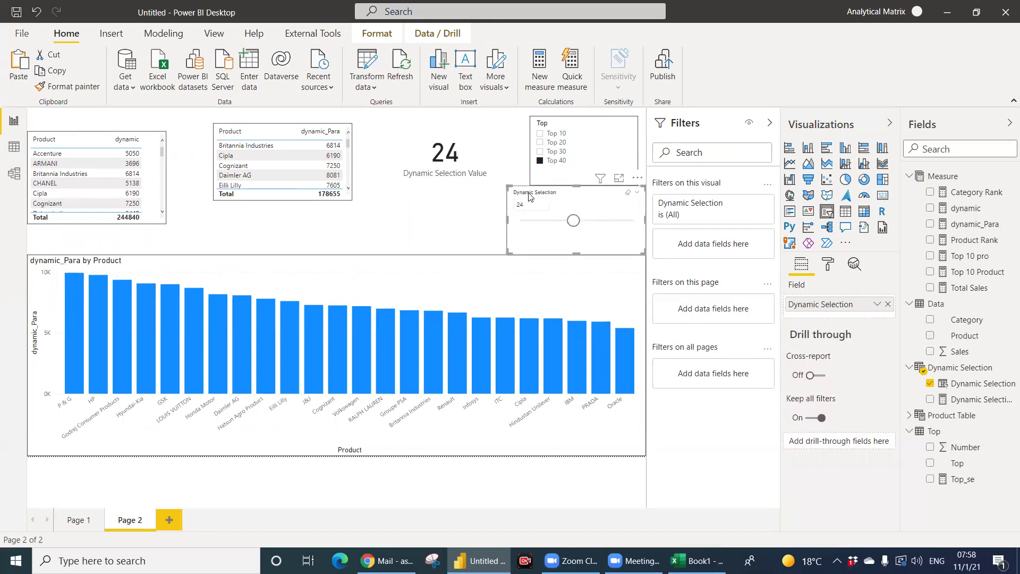
left_click_drag(563, 200, 454, 191)
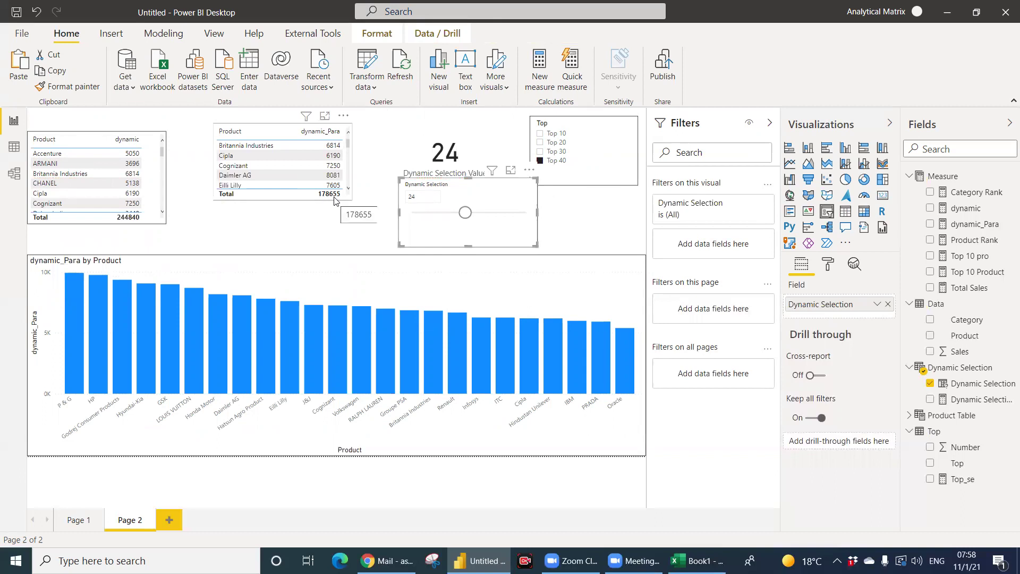
Add a new report page and place an enlarged empty matrix visual on it.
left_click(168, 520)
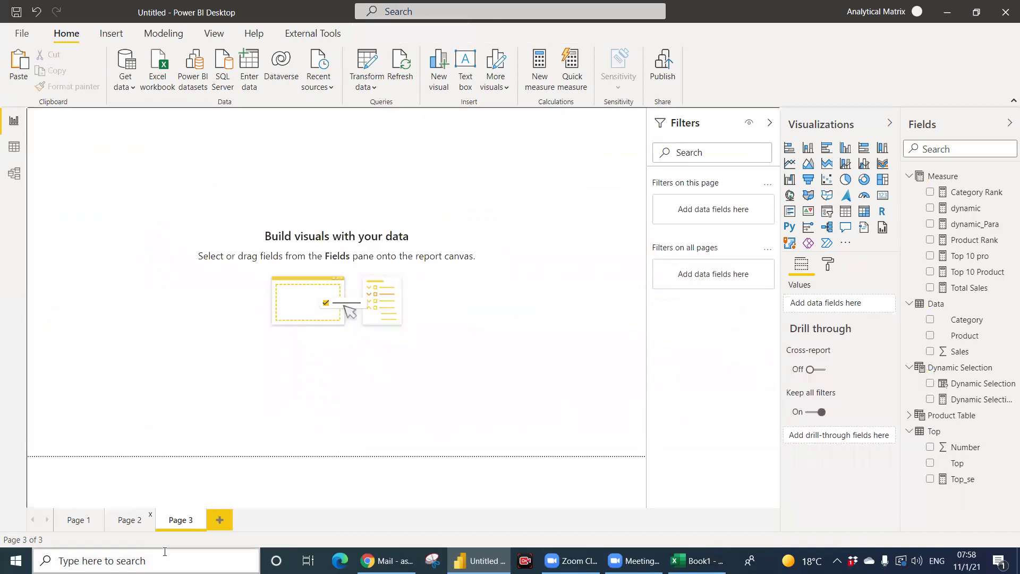
left_click(864, 212)
left_click_drag(141, 134, 199, 172)
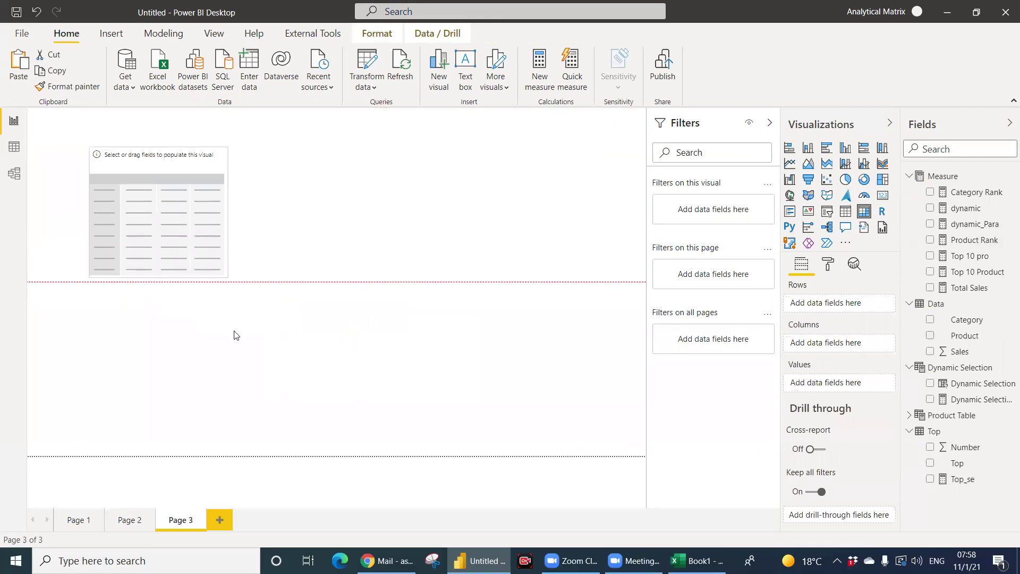
left_click_drag(225, 272, 436, 416)
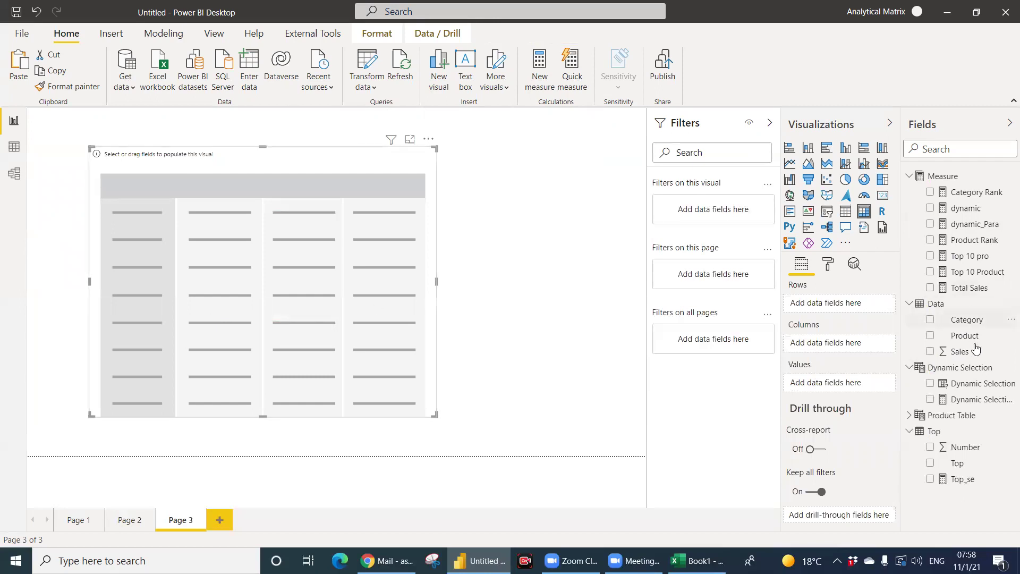
Add Category and Product as the matrix rows and expand all categories down to product level.
left_click_drag(981, 329, 223, 312)
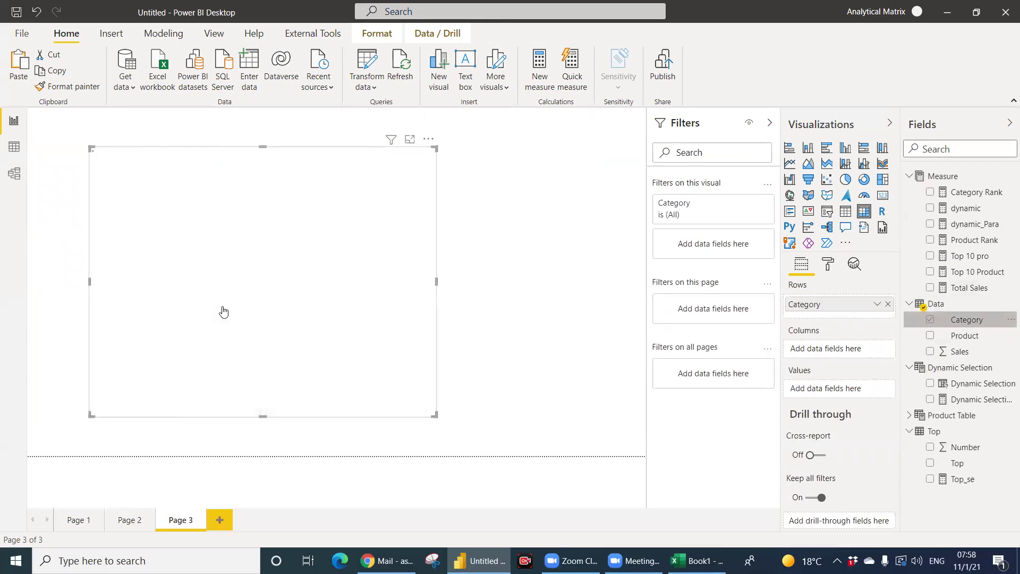
left_click_drag(965, 335, 845, 319)
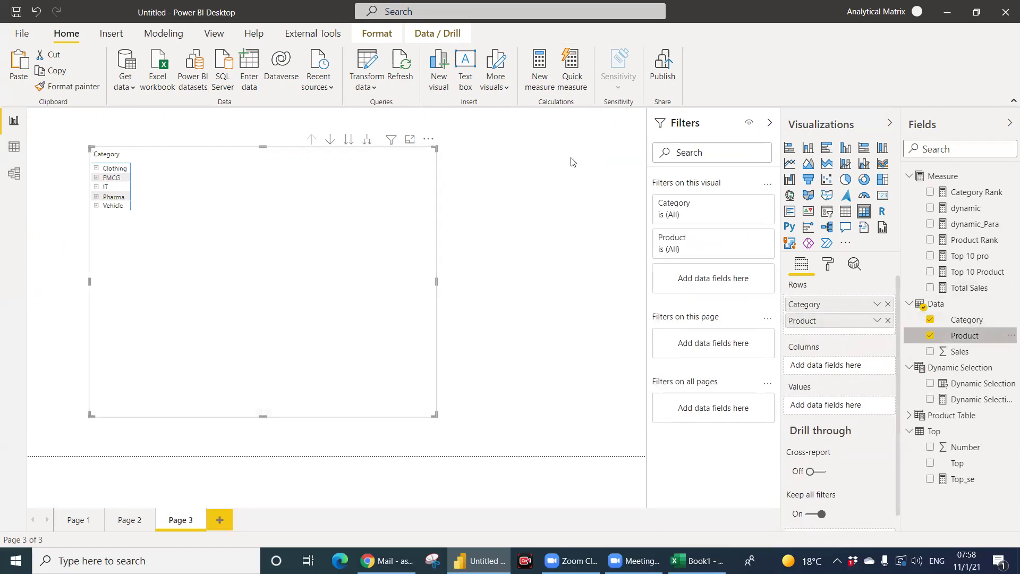
left_click(366, 140)
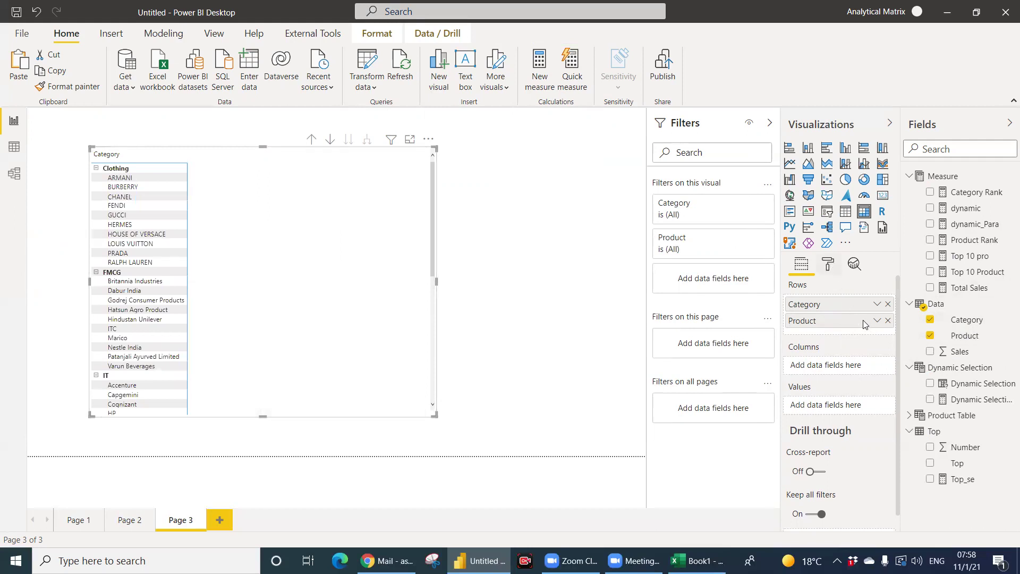
Turn off the stepped layout of the matrix's row headers so Category and Product get separate columns.
left_click(828, 264)
type("step")
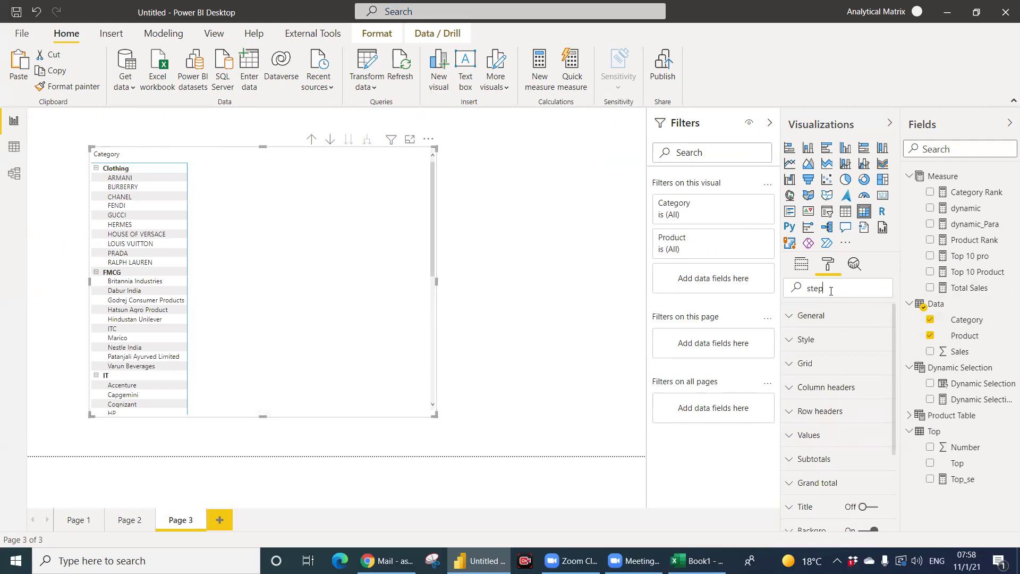
left_click(822, 367)
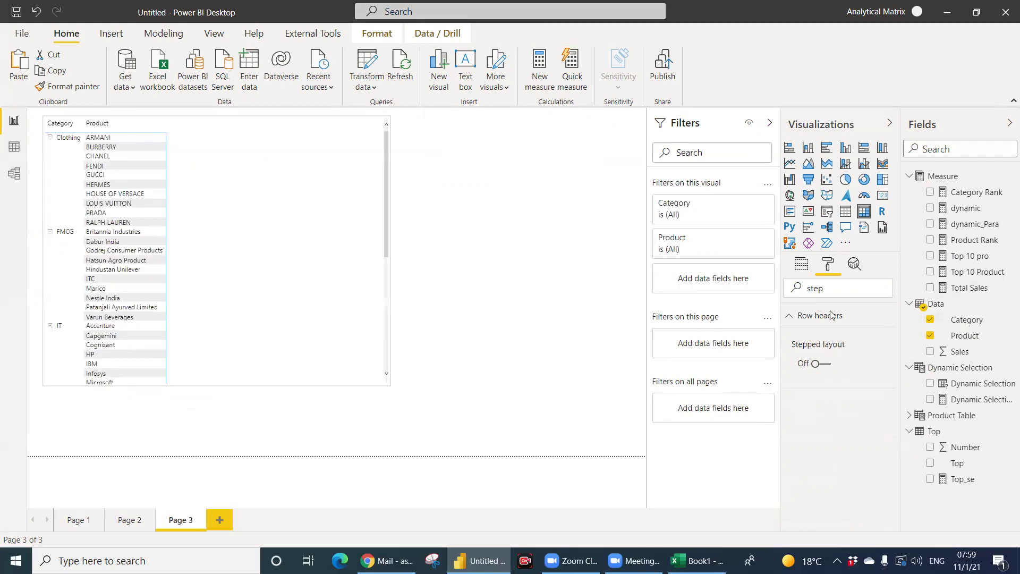
Clear the formatting search and turn on the matrix's border.
key("ctrl+a")
key("BackSpace")
scroll(850, 452, "down", 3)
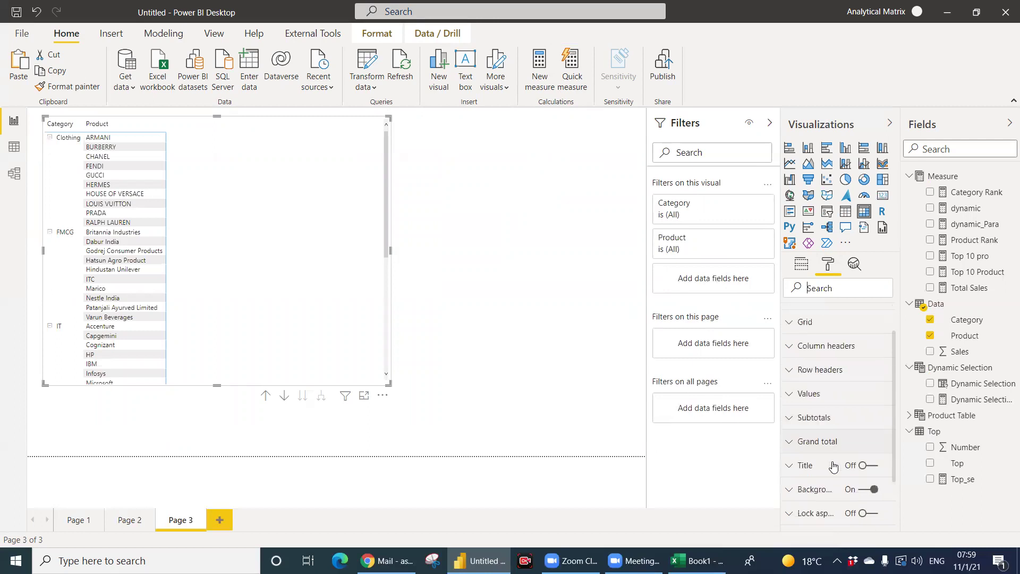
left_click(865, 453)
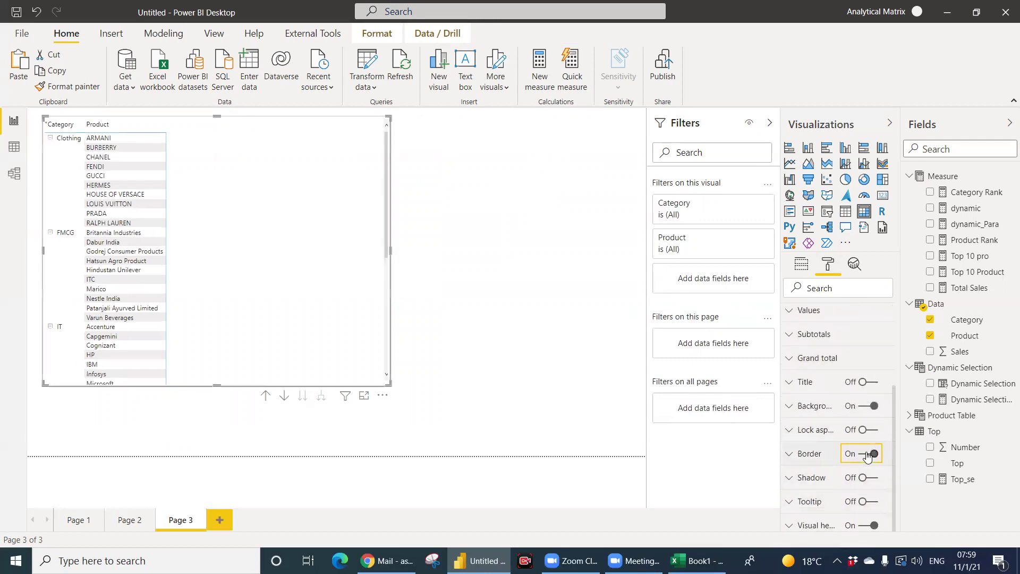
scroll(848, 379, "up", 3)
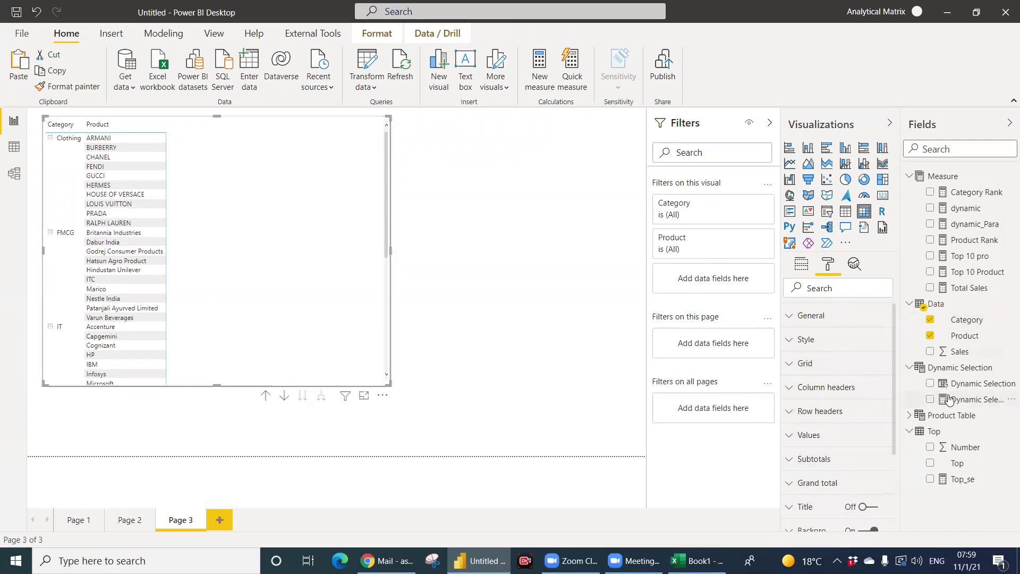
Add the Total Sales and Product Rank measures to the matrix values.
left_click_drag(947, 296, 299, 267)
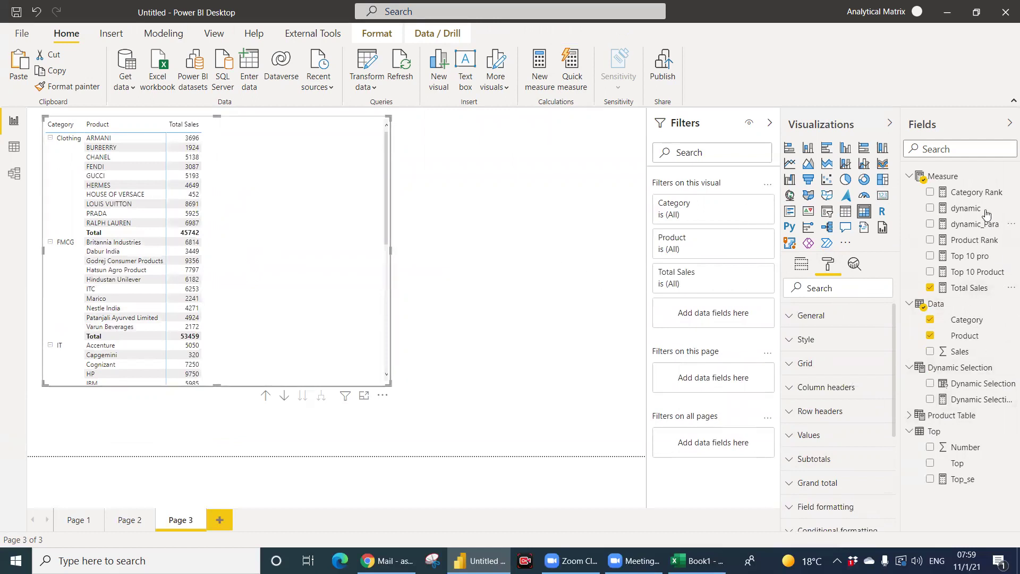
left_click_drag(975, 241, 262, 293)
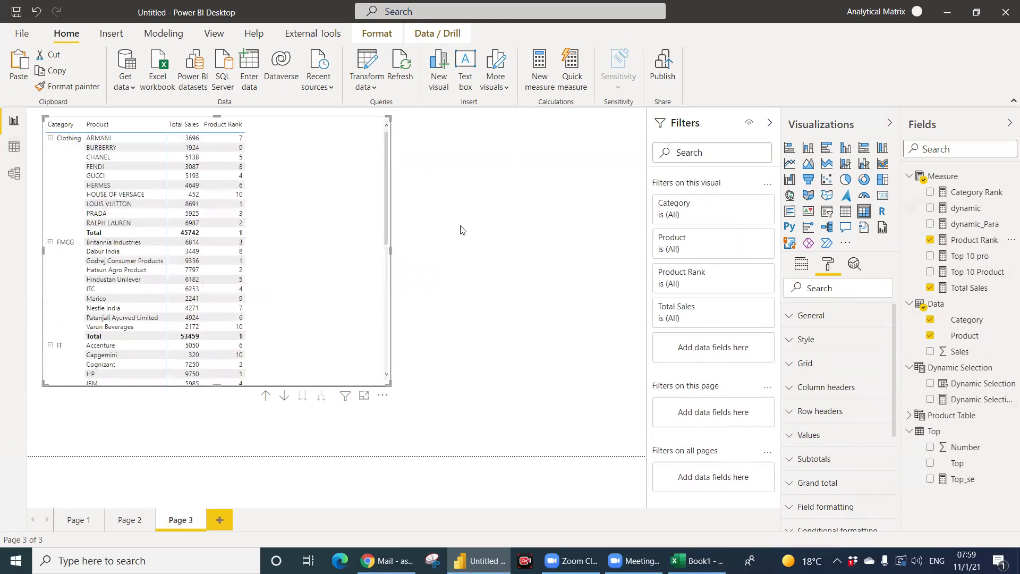
Create a separate Category slicer on the empty canvas beside the matrix.
left_click(474, 208)
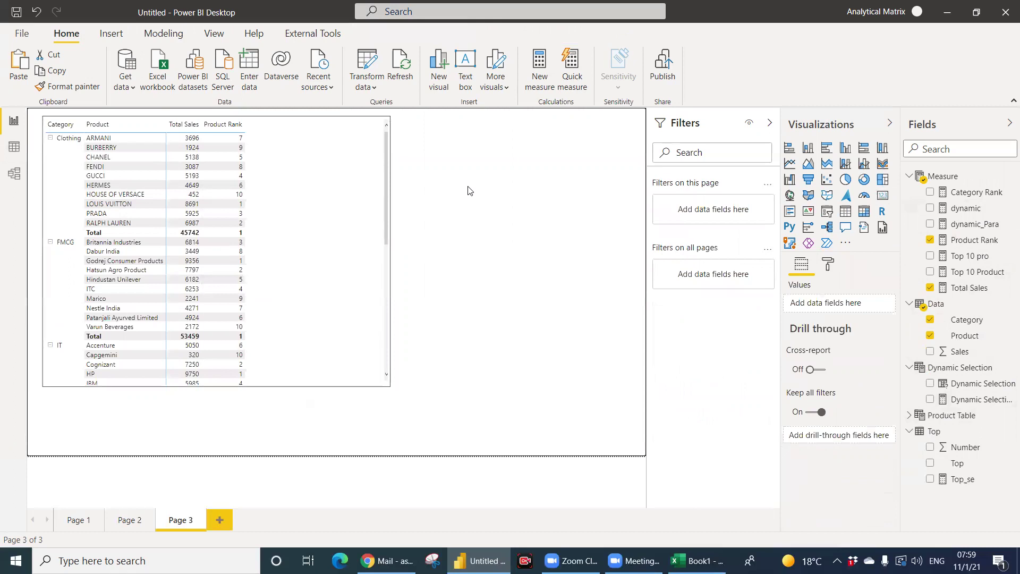
left_click_drag(967, 319, 545, 258)
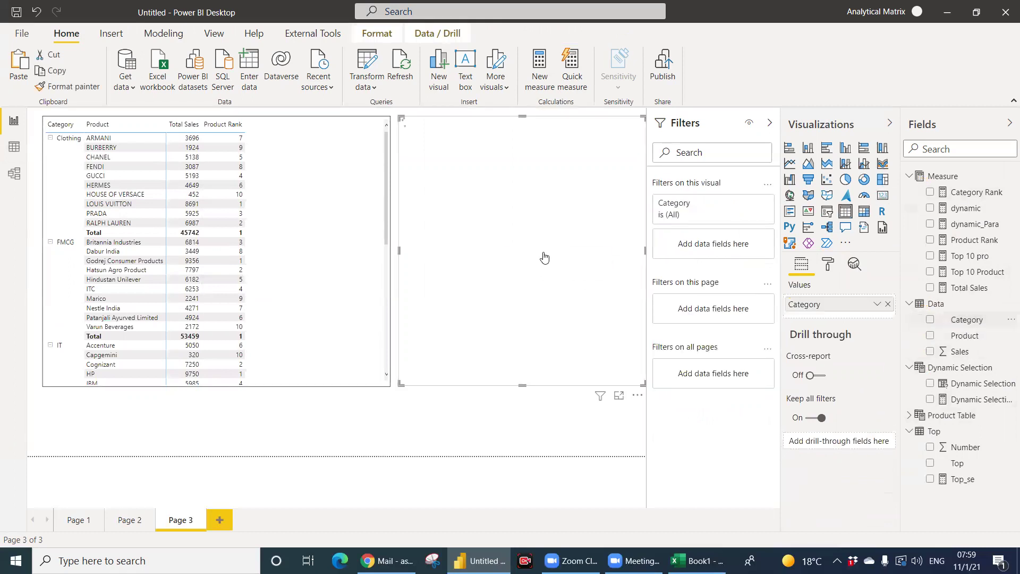
left_click(829, 213)
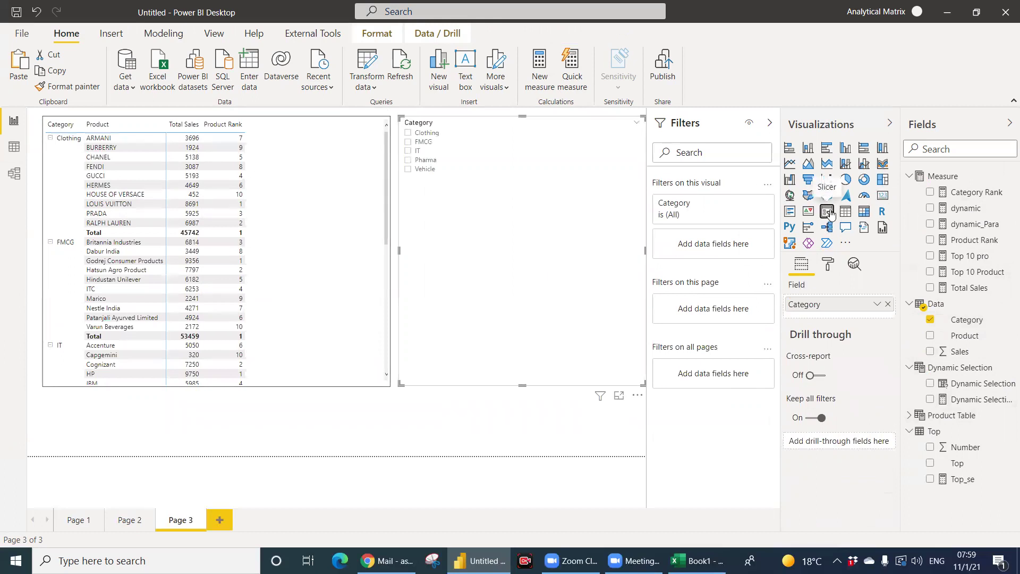
Sort the matrix by Total Sales in descending order and check the ranks with the Category slicer on Clothing and FMCG.
left_click(408, 133)
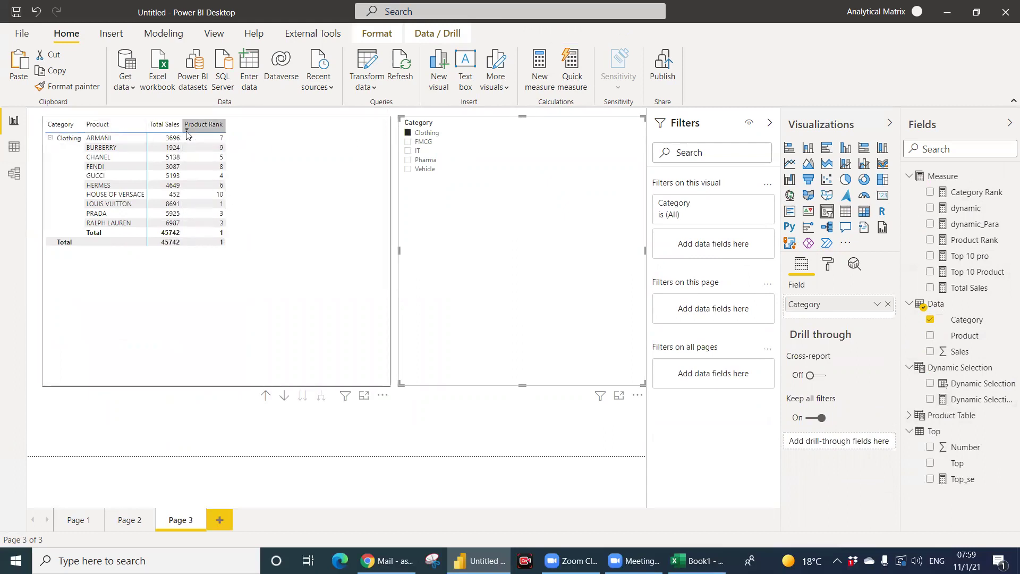
left_click(172, 132)
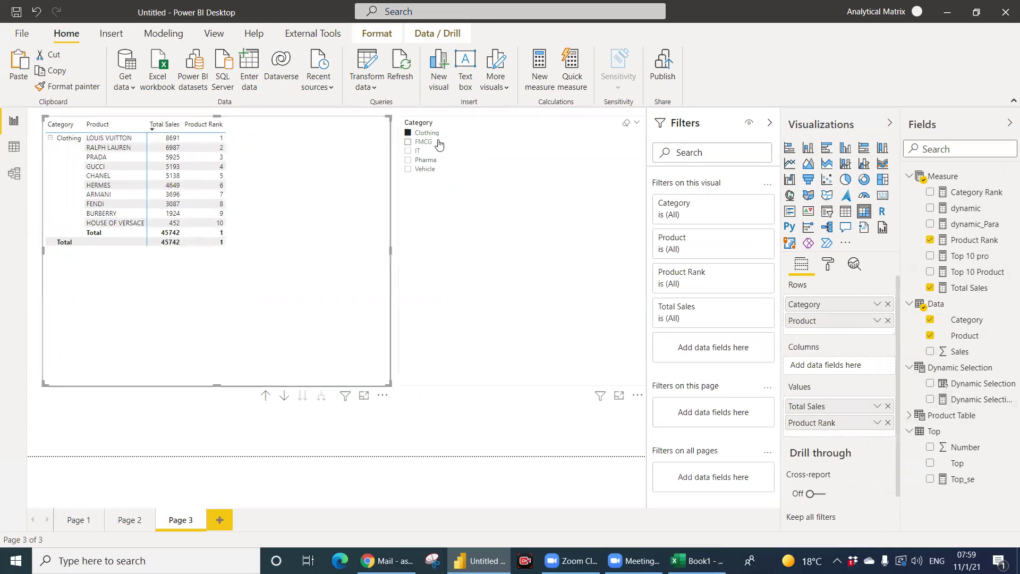
left_click(408, 143)
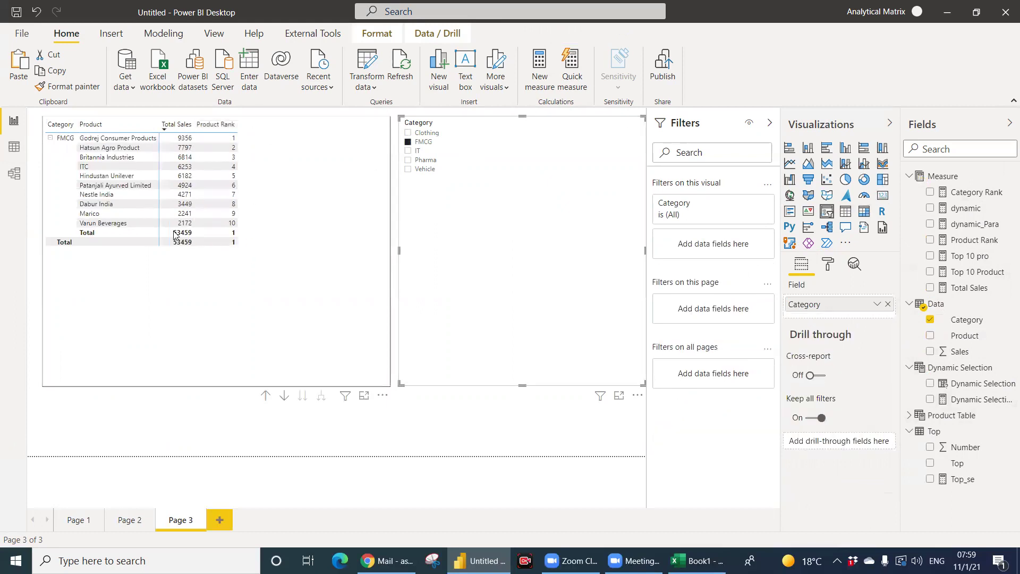
Turn off the matrix's row subtotals and shrink the visual to fit its ten product rows.
left_click(369, 244)
left_click(829, 264)
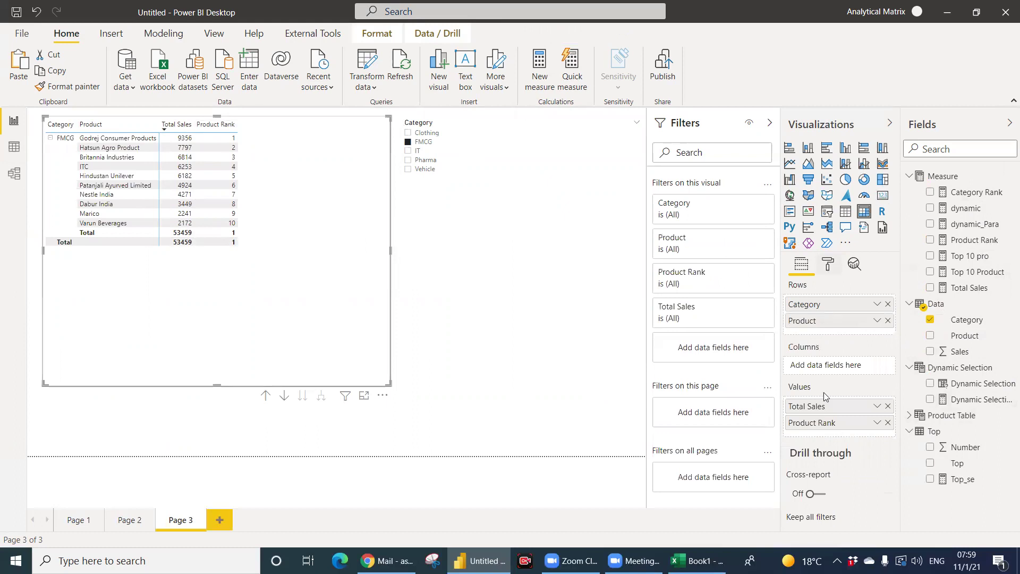
left_click(801, 461)
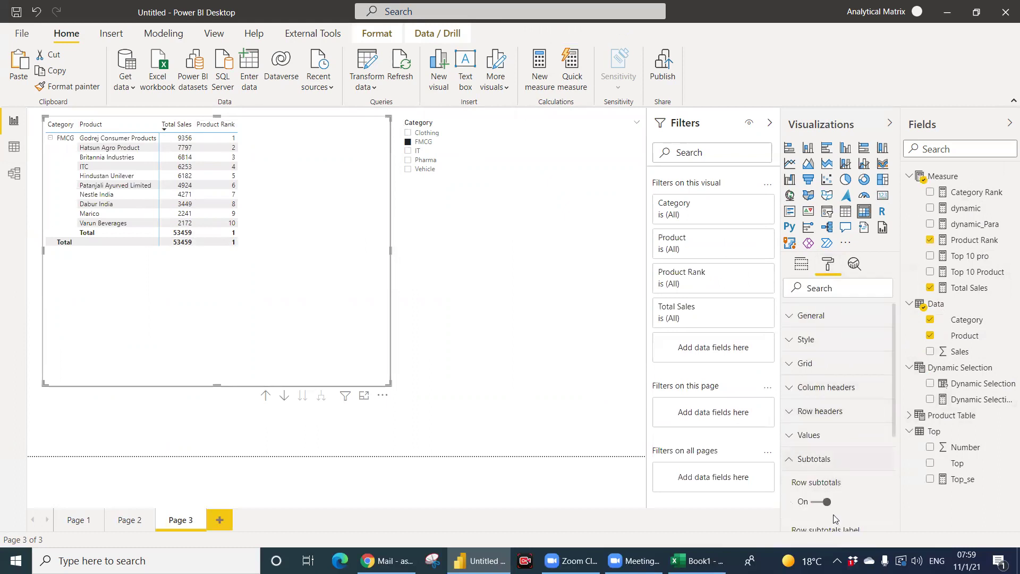
left_click(825, 502)
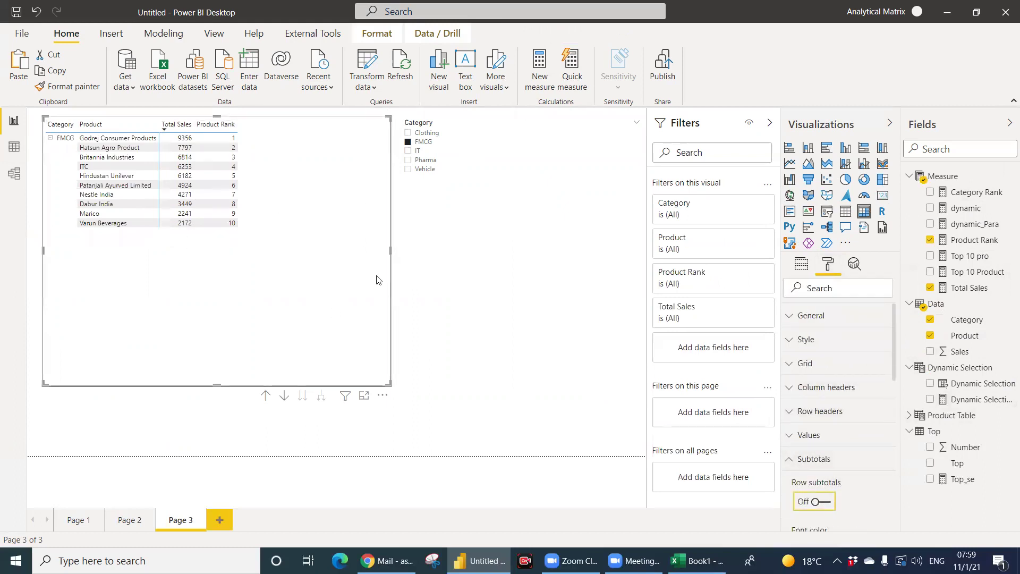
left_click_drag(391, 384, 274, 282)
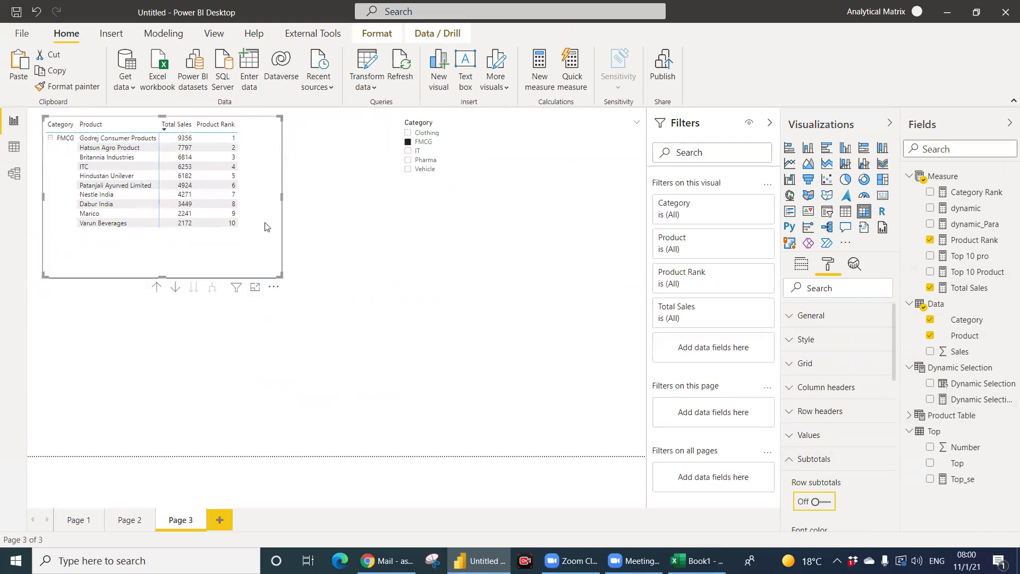
Check the matrix ranks with the Category slicer on IT, Pharma and Vehicle, and clear the slicer selection.
left_click(408, 152)
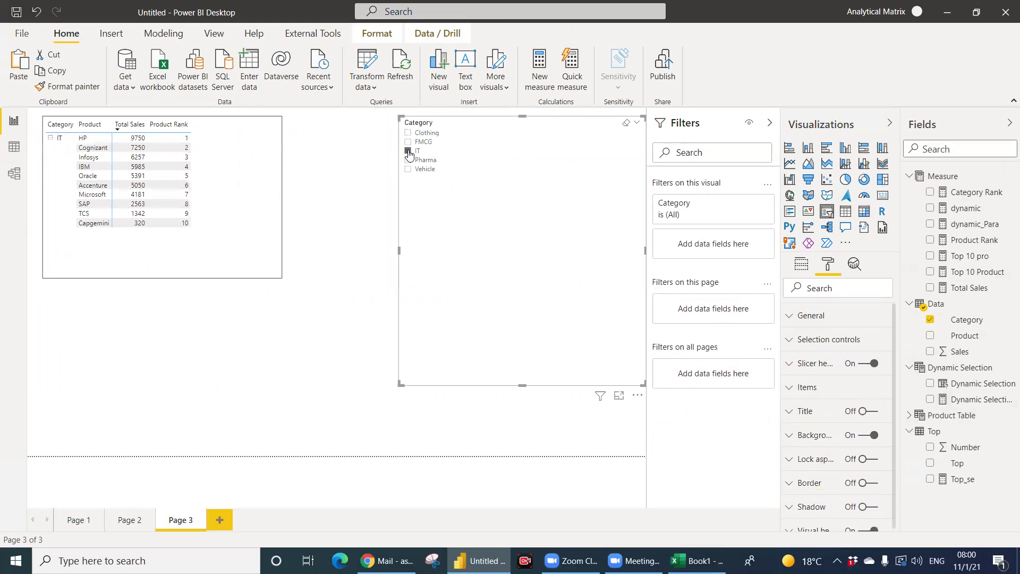
left_click(408, 160)
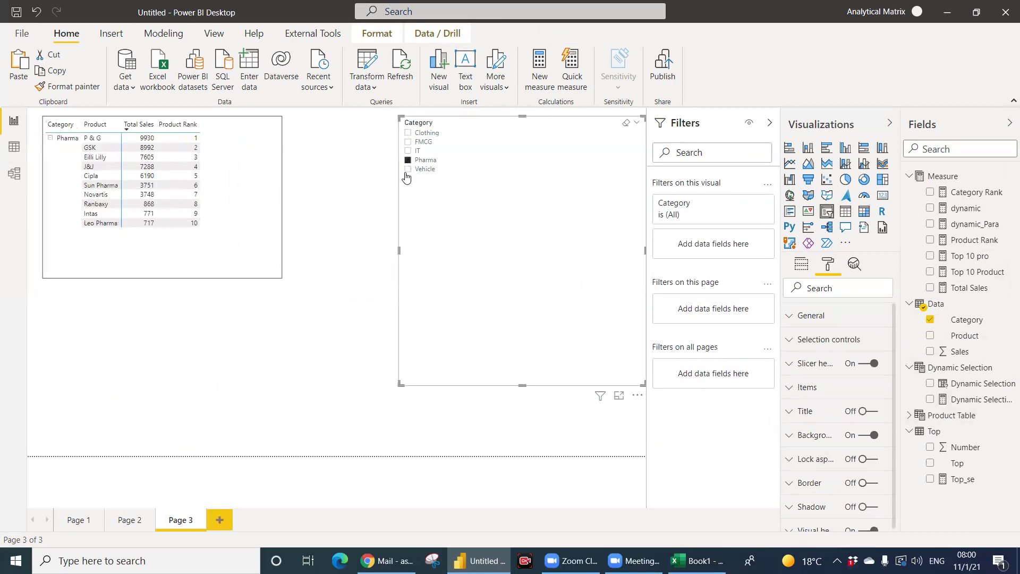
left_click(408, 169)
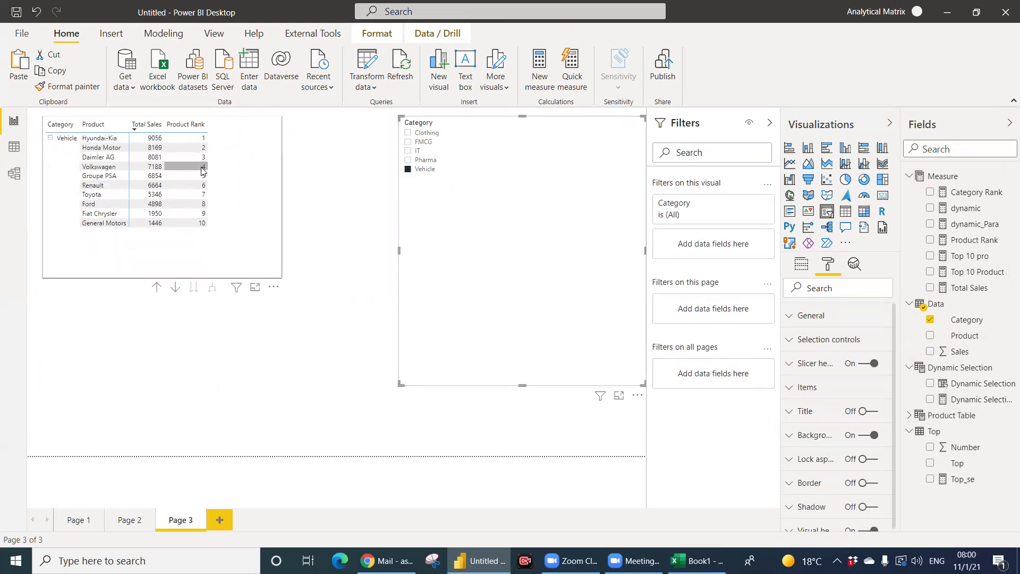
left_click(408, 169)
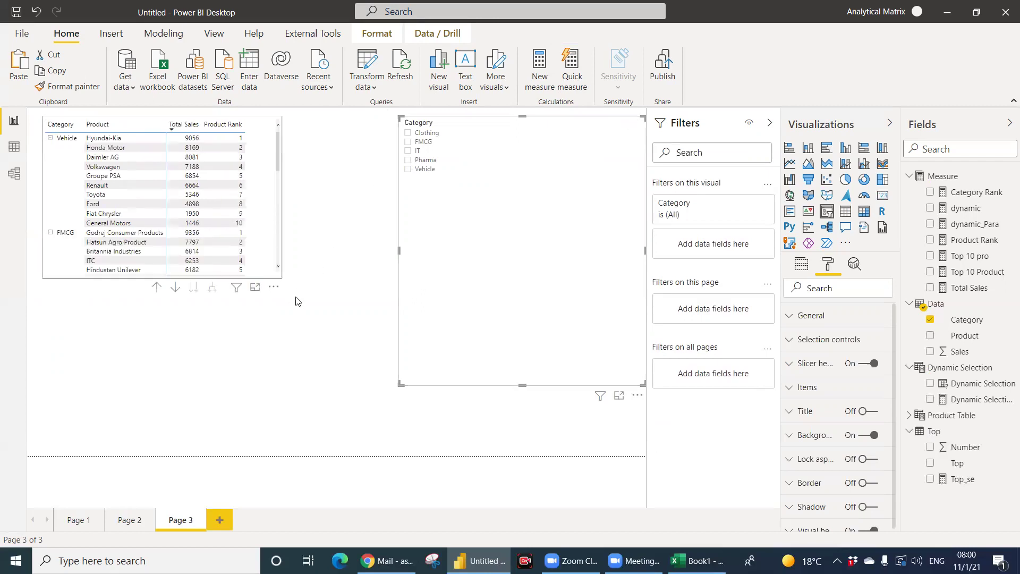
Make the matrix taller and slightly wider so it shows the product ranks of several categories together.
left_click(167, 279)
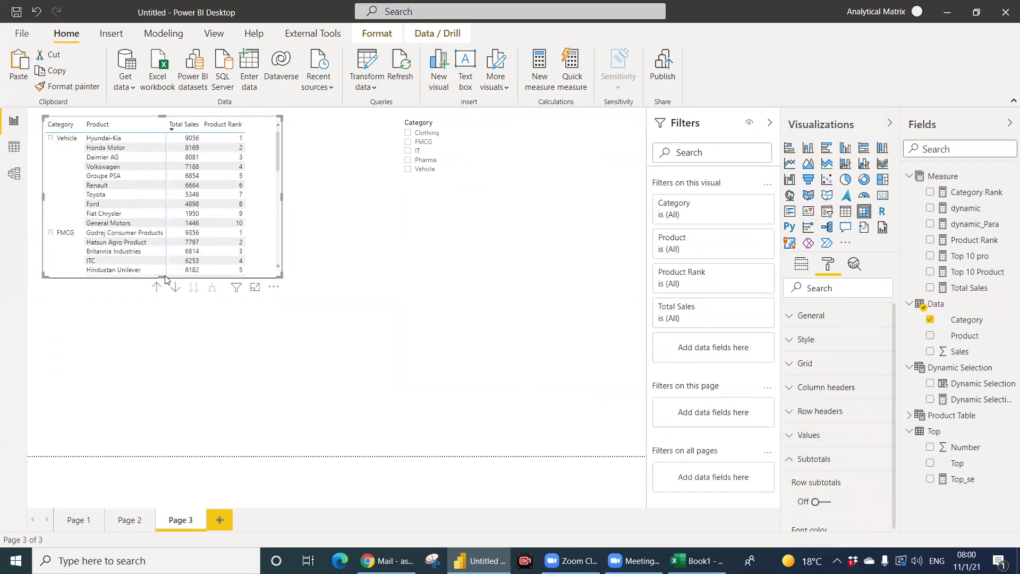
left_click_drag(159, 277, 157, 422)
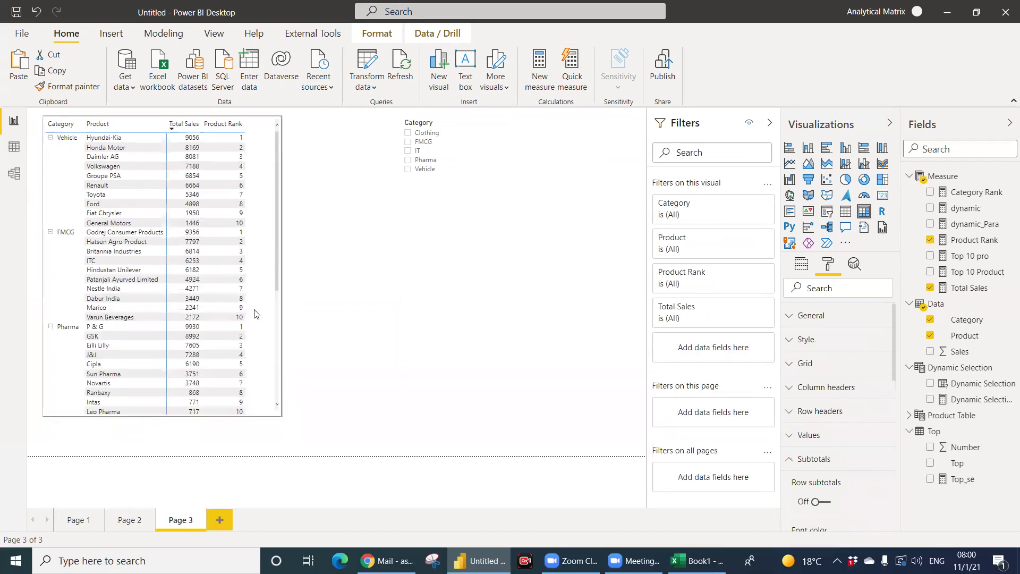
left_click_drag(282, 268, 327, 269)
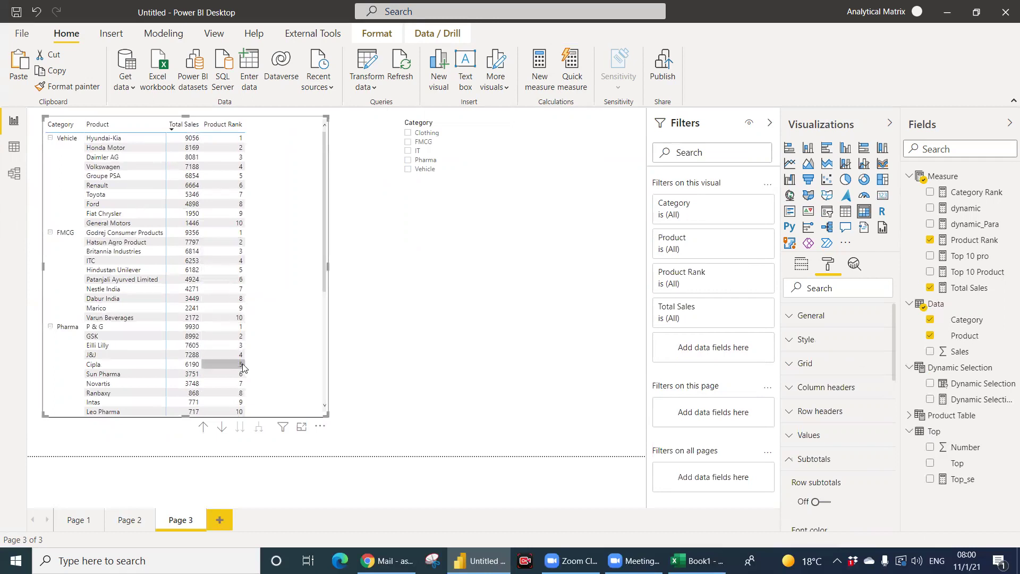
scroll(230, 319, "down", 1)
scroll(230, 319, "up", 1)
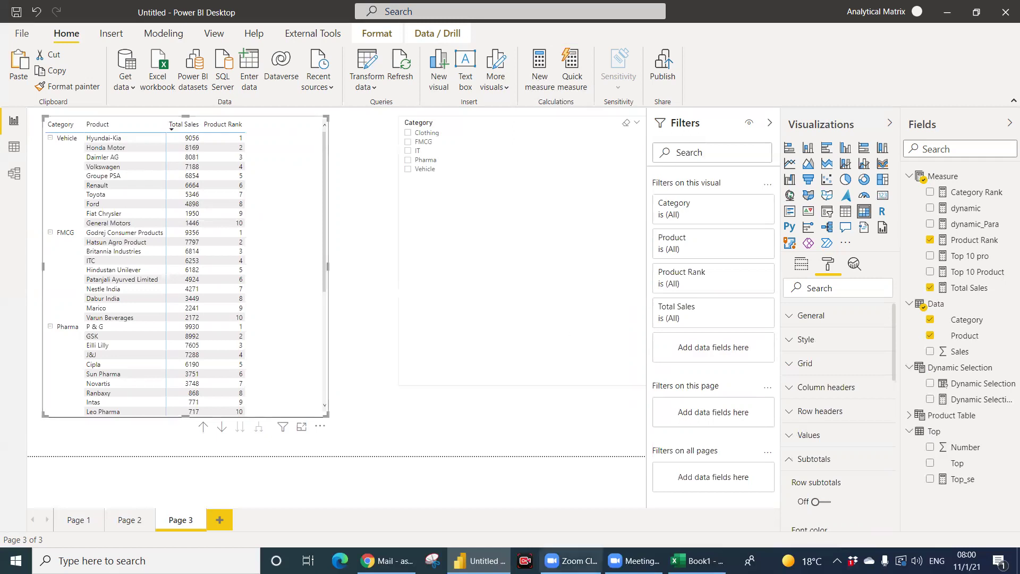
Switch to the Book1 workbook in Excel and remove the filter from the sales data.
left_click(698, 561)
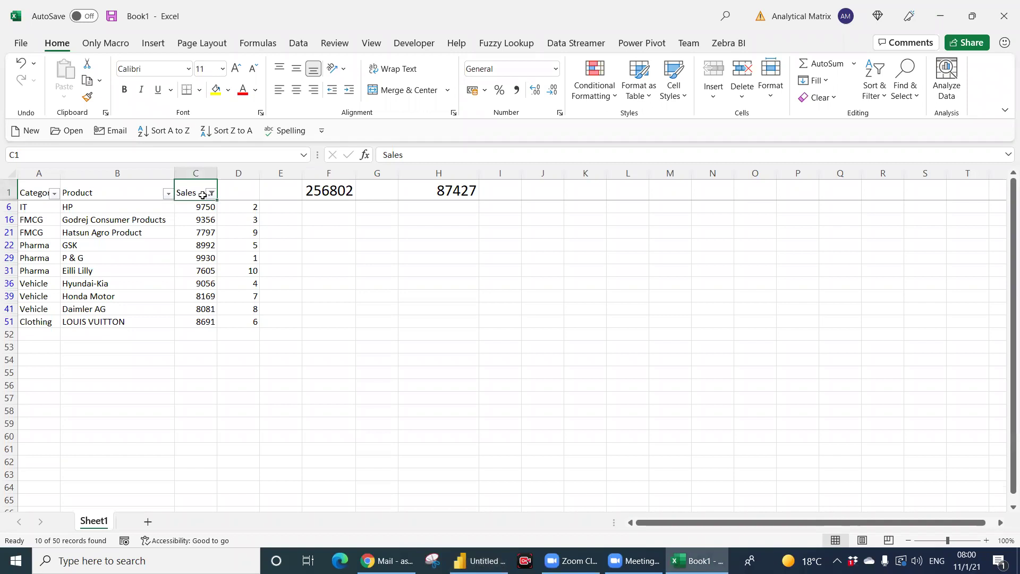
key("ctrl+shift+l")
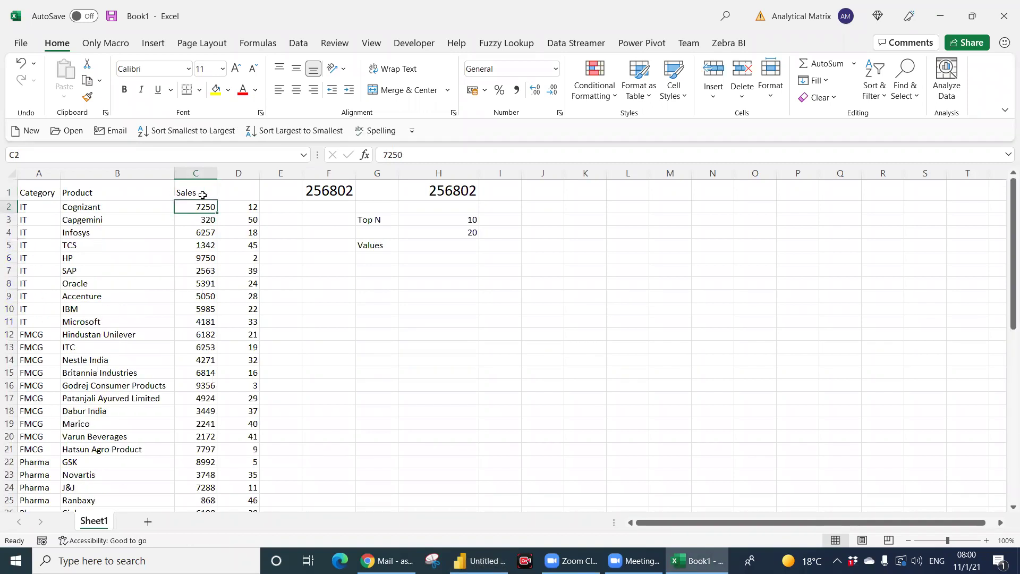
Copy the category values in A2:A51 to column K, starting at K3.
left_click(144, 206)
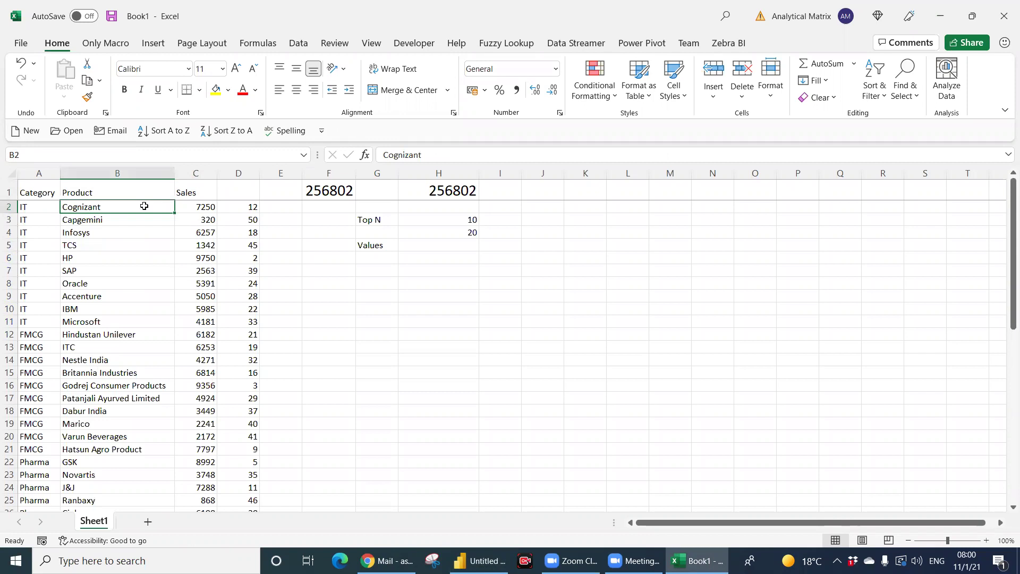
key("Left")
key("Up")
key("Down")
key("ctrl+shift+Down")
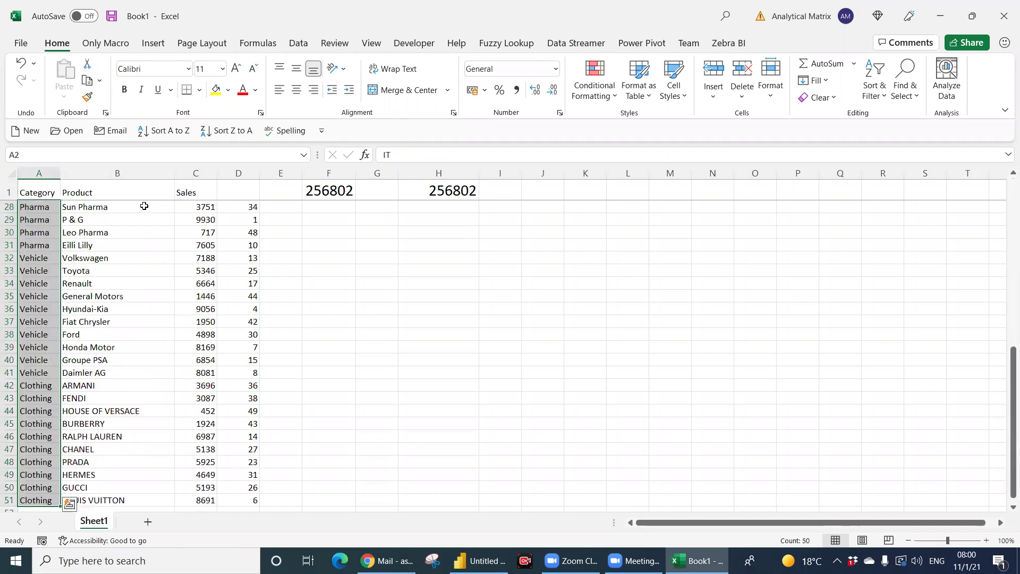
key("ctrl+c")
key("Up")
scroll(144, 205, "up", 9)
key("Right")
key("Right")
key("Right")
key("Right")
key("Right")
key("Right")
key("Right")
key("Right")
key("Right")
key("Right")
key("Down")
key("Down")
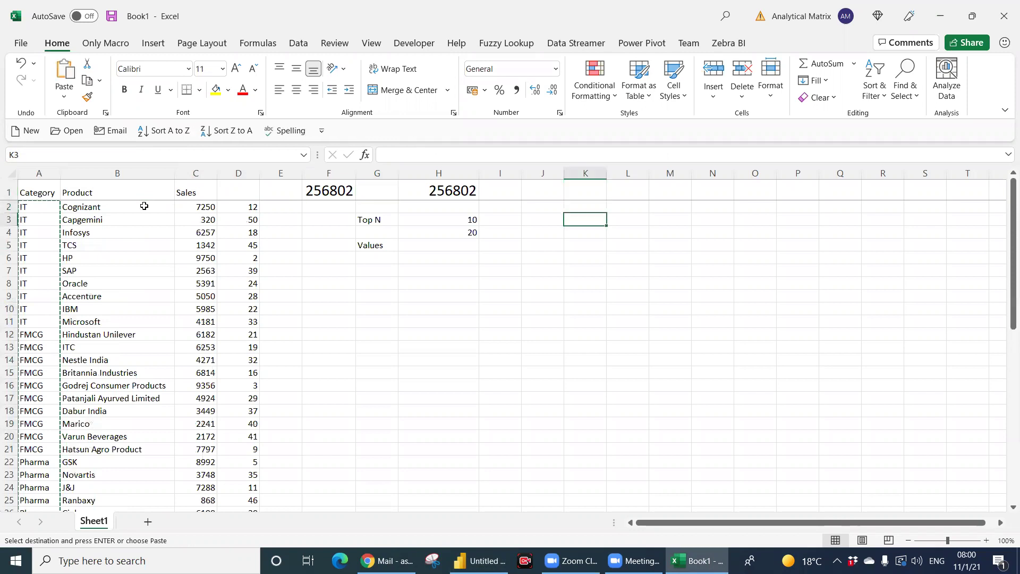
key("ctrl+v")
Remove the duplicates from the pasted category list in column K.
key("alt")
key("a")
key("m")
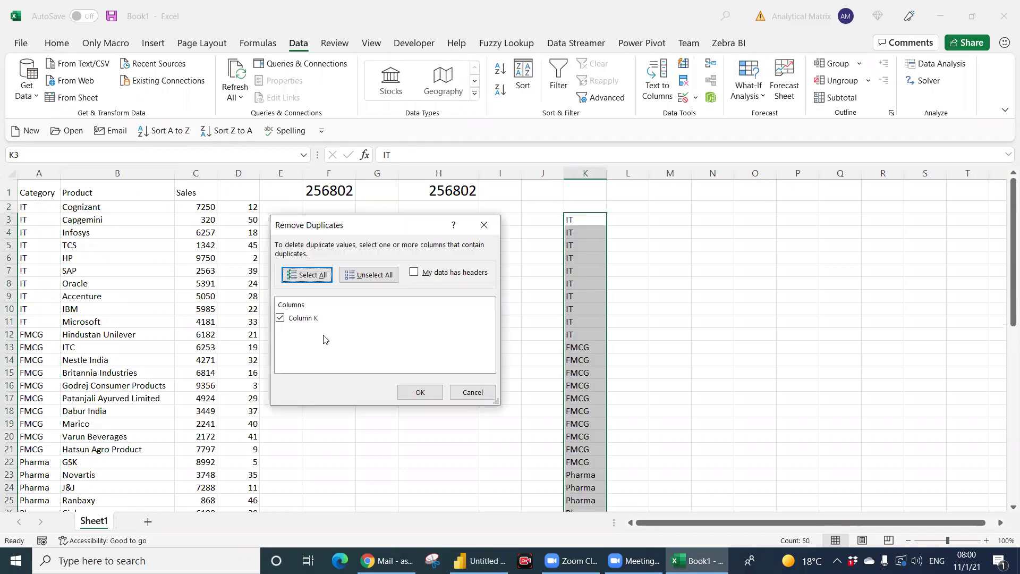
left_click(430, 392)
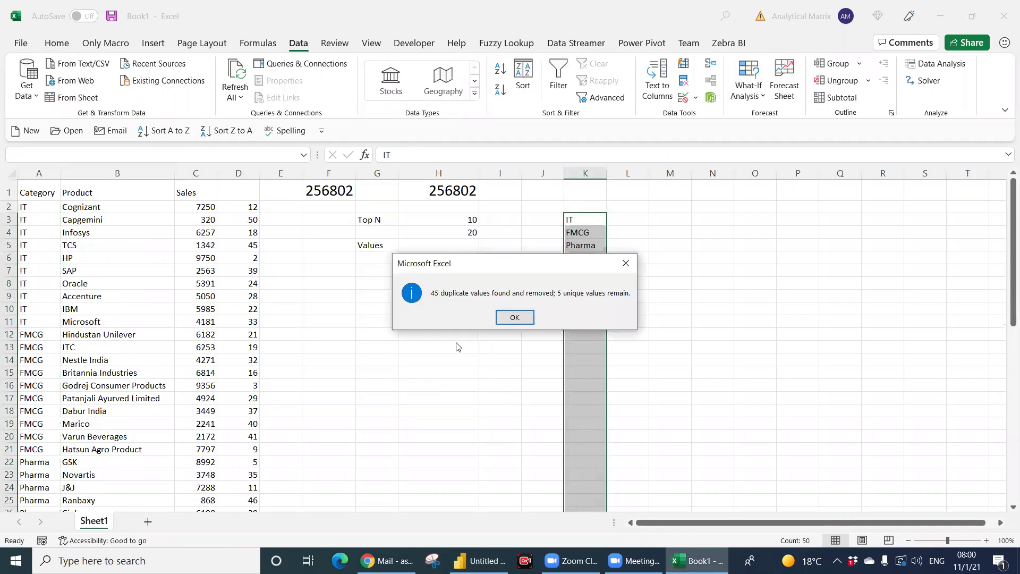
left_click(514, 316)
left_click(668, 296)
Enter 125874 in L3 and the formula =L3+1 in L4, filled down to L7.
left_click(626, 217)
type("=ra")
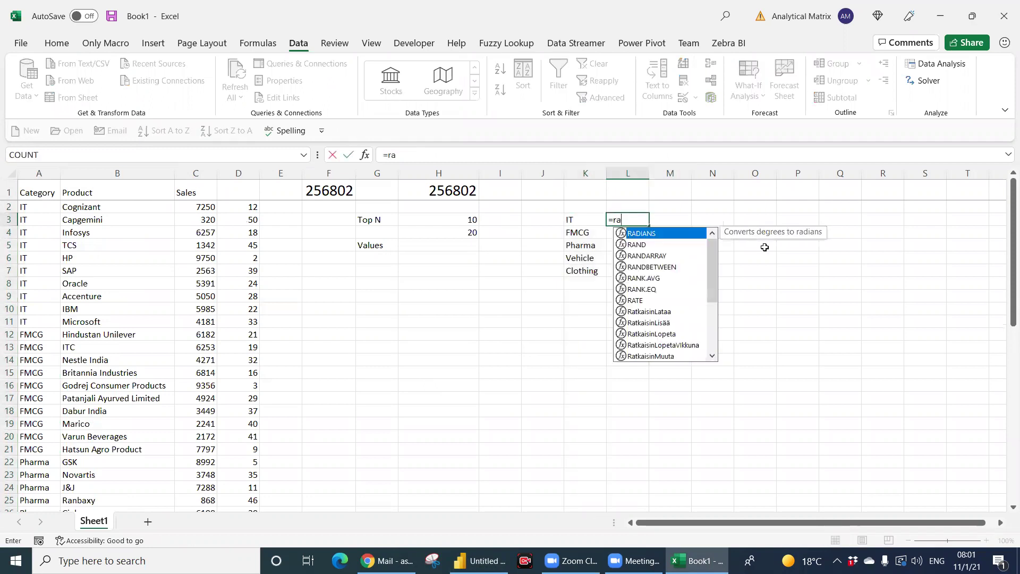
key("Escape")
type("125874")
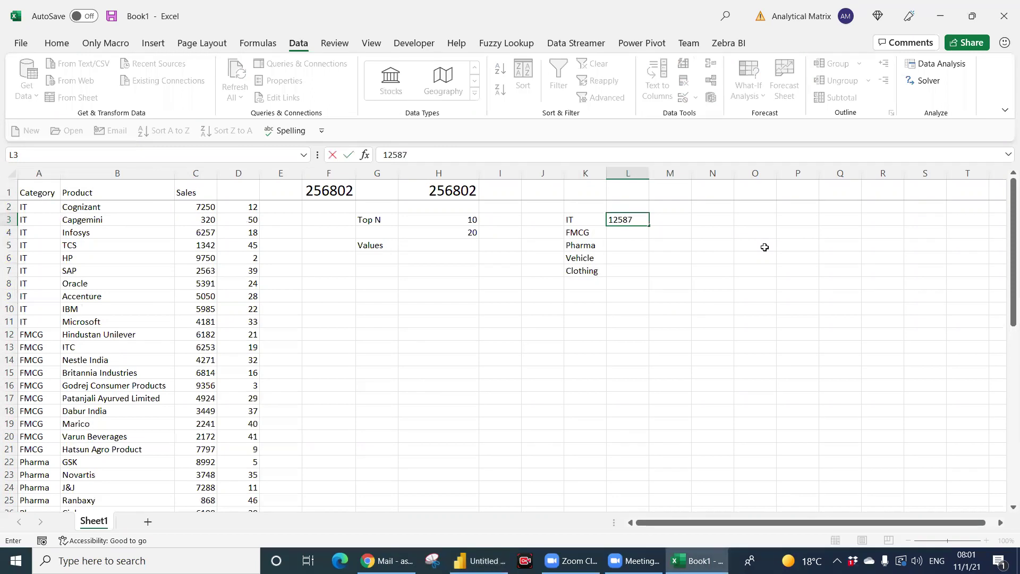
key("Return")
type("=L3+1")
key("Return")
key("Up")
key("shift+Down")
key("shift+Down")
key("shift+Down")
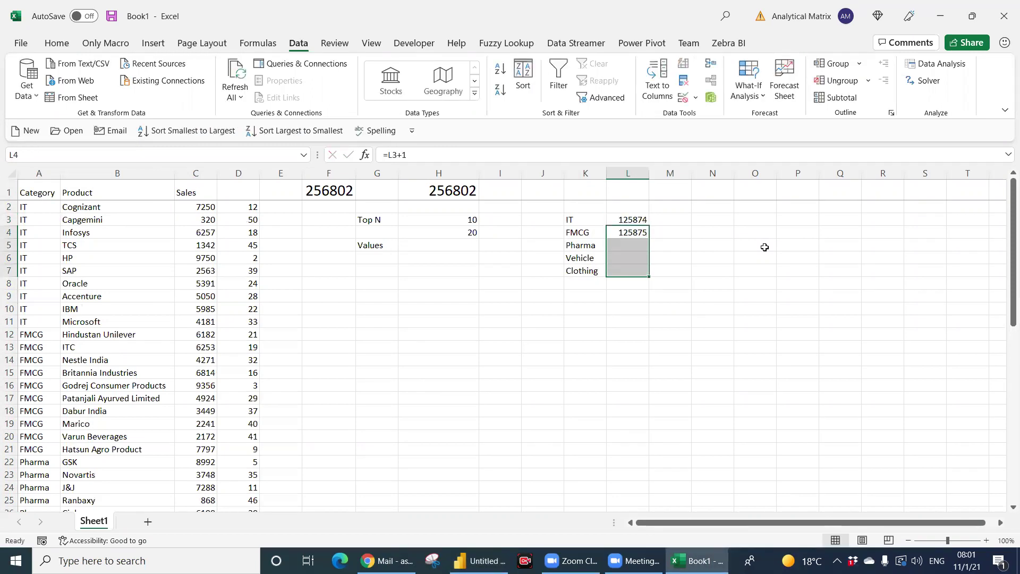
key("ctrl+d")
Replace the formulas in L3:L7 with their values using Paste Special.
key("shift+Up")
key("shift+Up")
key("shift+Up")
key("Up")
key("shift+Down")
key("shift+Down")
key("shift+Down")
key("shift+Down")
key("ctrl+c")
key("ctrl+alt+v")
key("v")
key("Return")
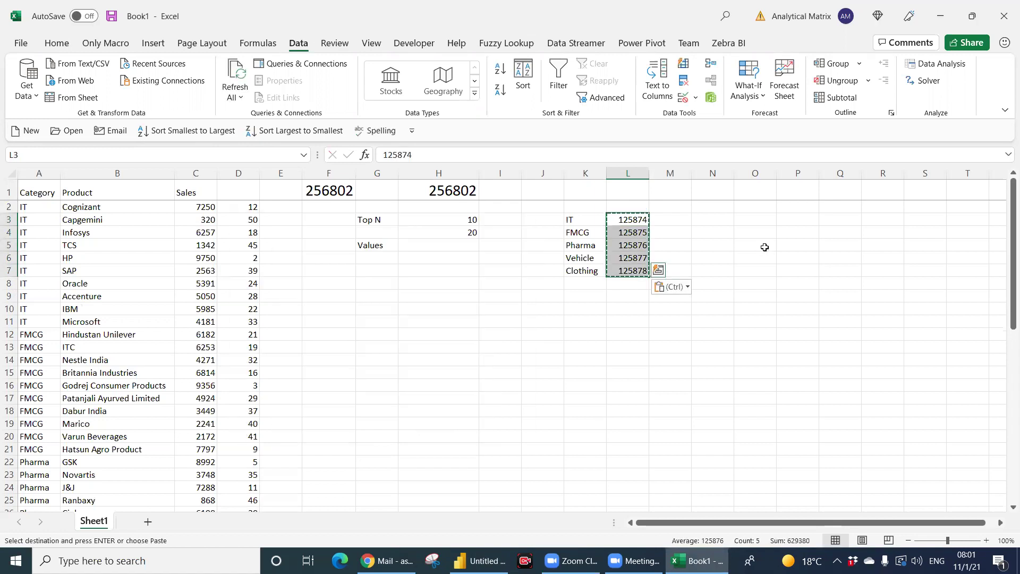
key("Escape")
Enter the array formula =RANK(L3,$L$3:$L$7) in M3 to rank the first category's value.
key("Right")
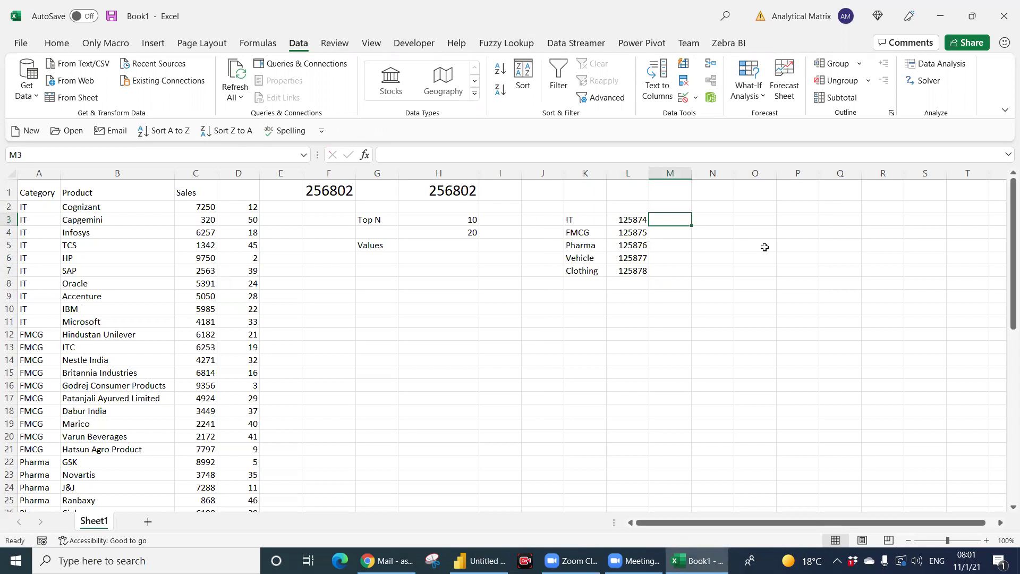
type("=ran")
key("Down")
key("Down")
key("Down")
key("Down")
key("Down")
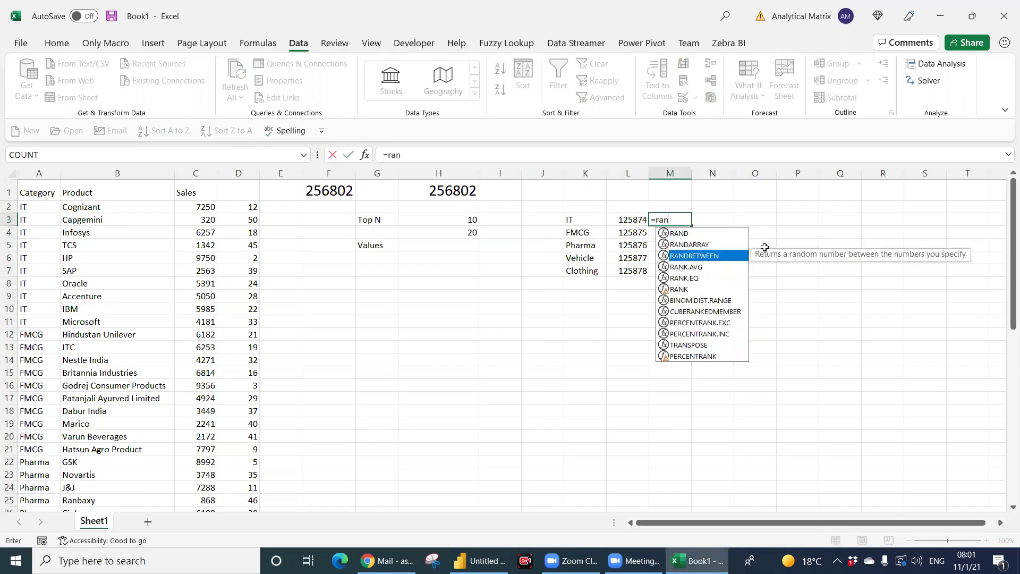
key("Tab")
key("Left")
type(",")
key("Left")
key("shift+Down")
key("shift+Down")
key("shift+Down")
key("shift+Down")
key("F4")
type(")")
key("ctrl+shift+Return")
Fill the rank formula from M3 down to M7 for the remaining categories.
key("shift+Down")
key("shift+Down")
key("shift+Down")
key("shift+Down")
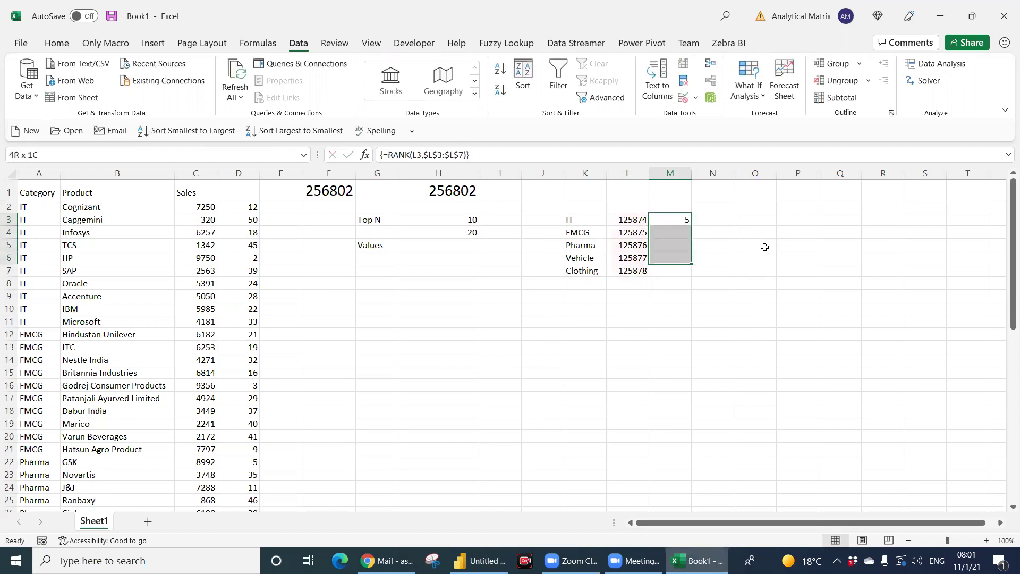
key("ctrl+d")
key("shift+Up")
key("shift+Up")
key("shift+Up")
key("shift+Up")
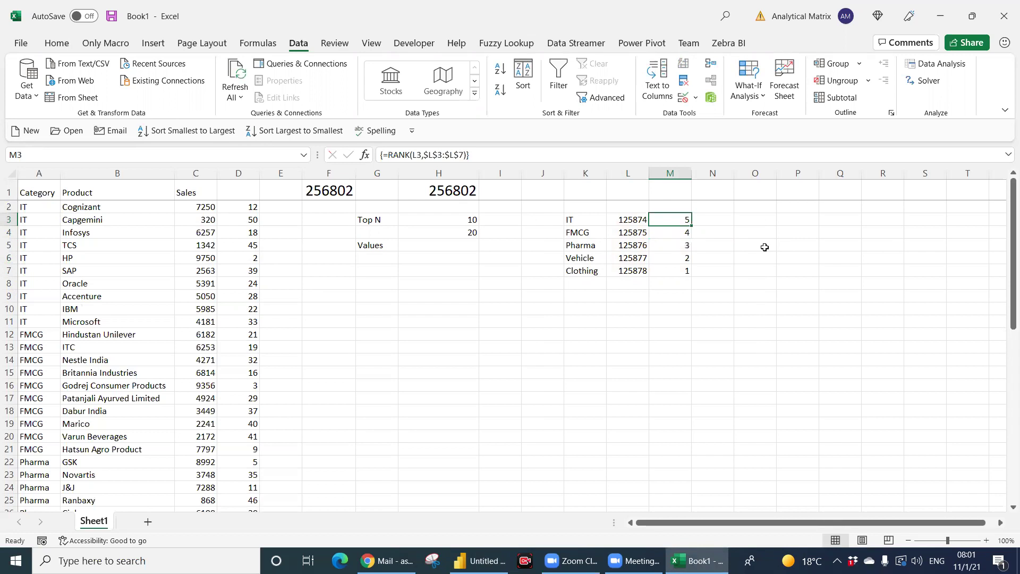
Fill the value of L3 down into L4 so IT and FMCG have the same amount.
key("Left")
key("shift+Down")
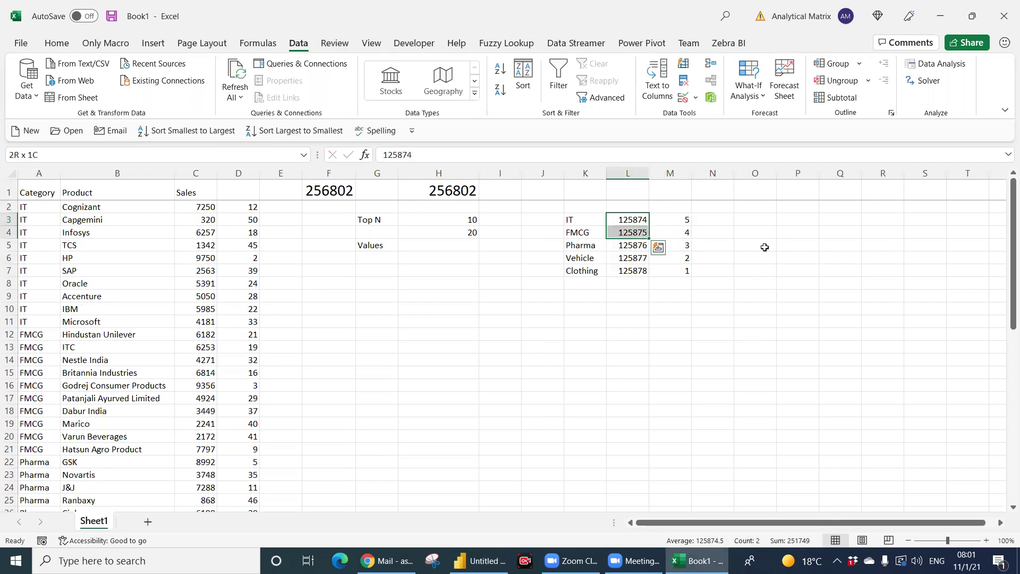
key("ctrl+d")
key("Return")
key("Down")
key("Up")
key("Up")
key("Up")
key("Down")
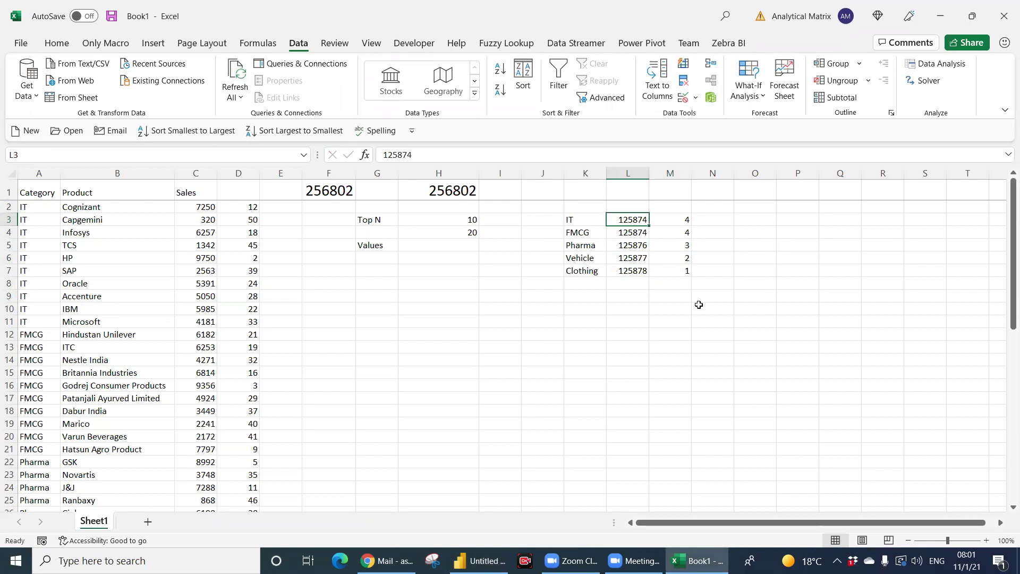
Compare the tied values in L3:L4 with their rank and enter 5 in N3 beside the IT row.
left_click_drag(638, 221, 633, 233)
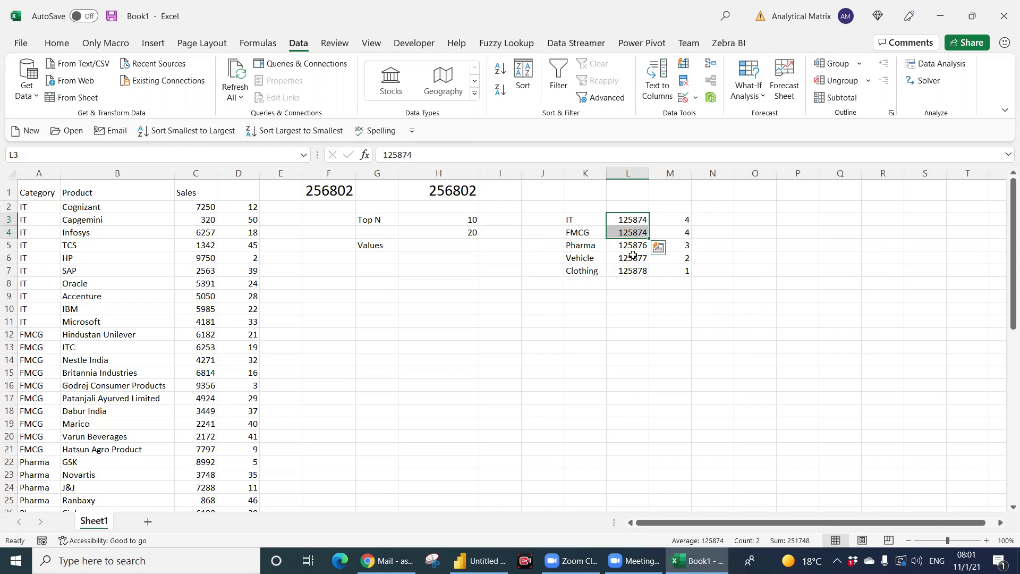
left_click(681, 237)
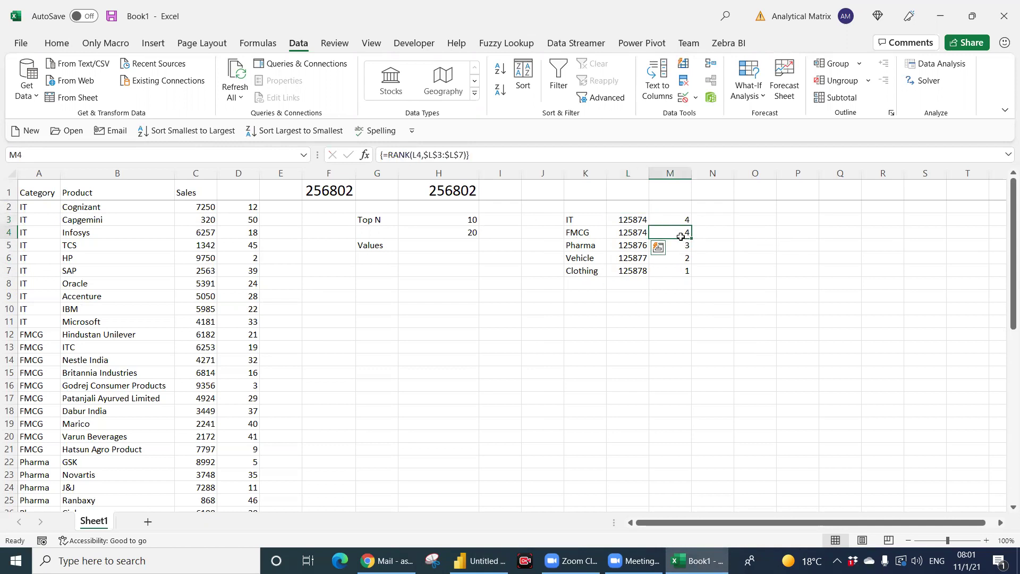
left_click(707, 225)
type("5")
key("Return")
left_click(718, 221)
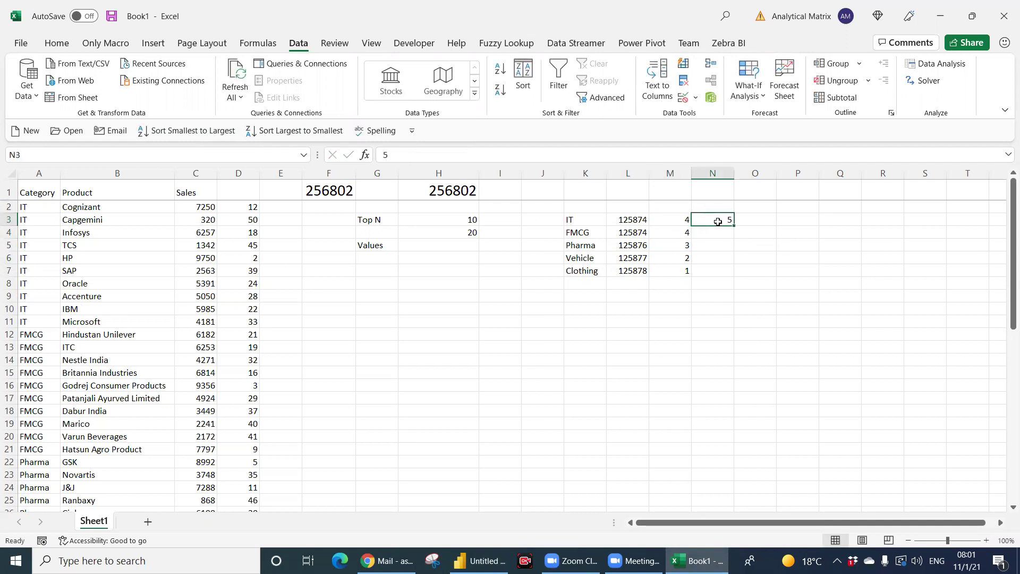
Replace the category in K4 with Arms and inspect the rank formulas in M4 and M3.
left_click(594, 235)
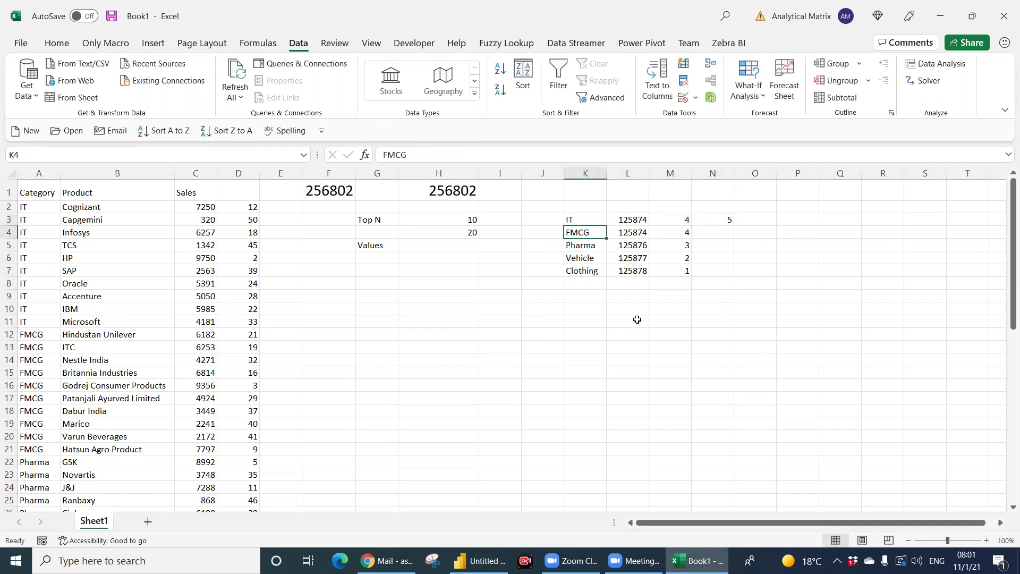
type("Arms")
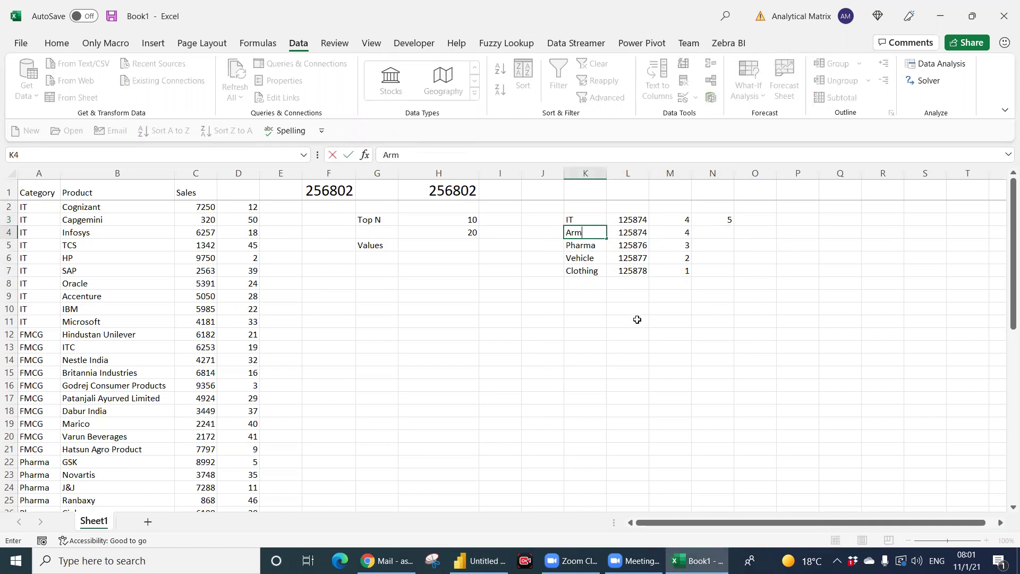
key("Return")
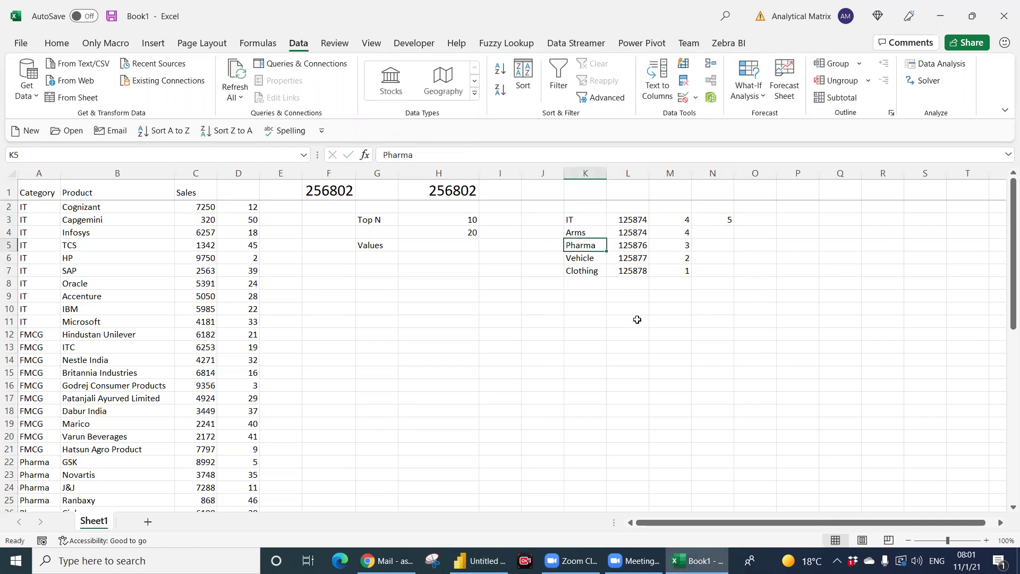
left_click(664, 237)
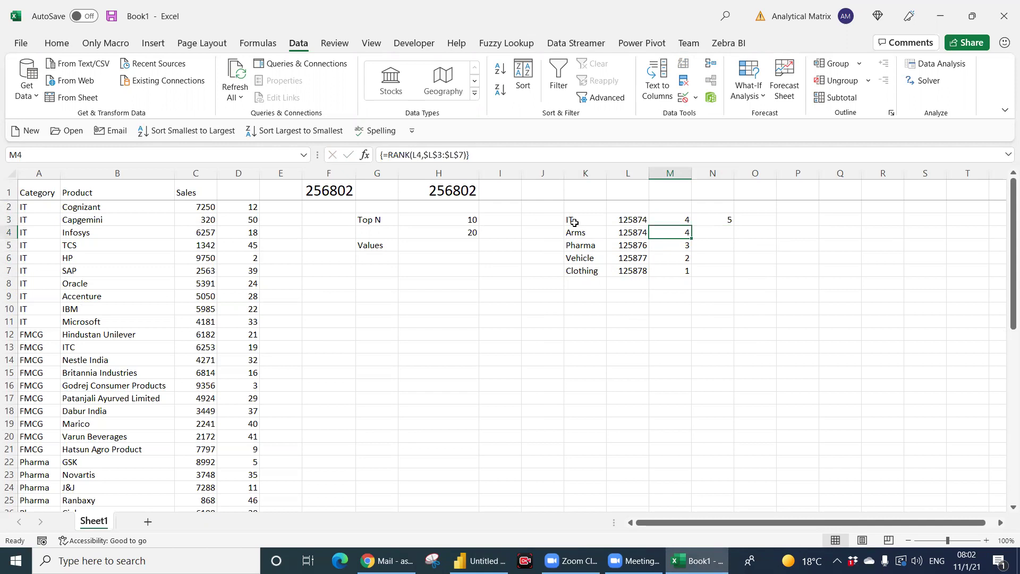
left_click(679, 218)
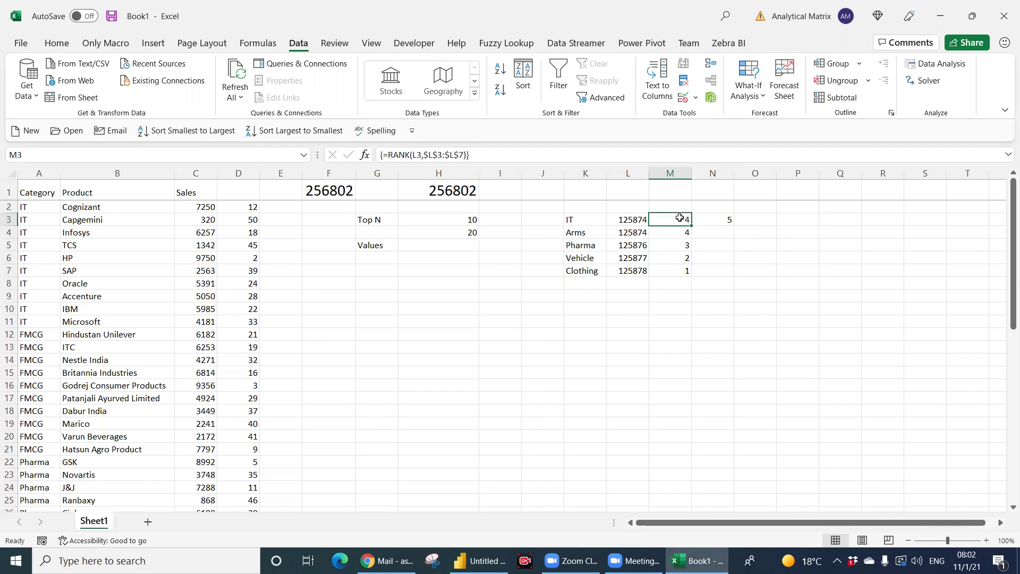